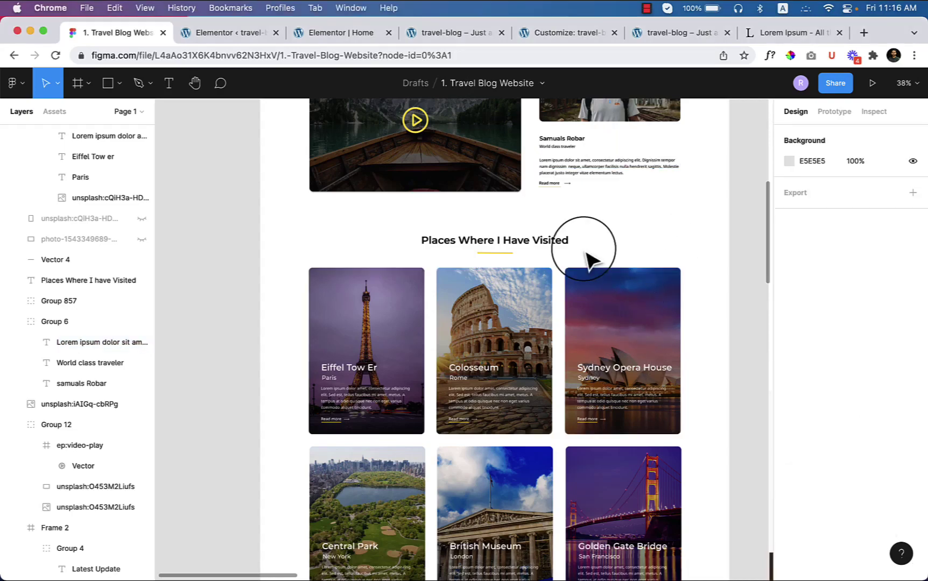
- Examine the "Places Where I Have Visited" section heading in the Figma design, then close the Elementor settings page
{"action": "left_click_drag", "start_coordinate": [601, 404], "coordinate": [521, 304]}
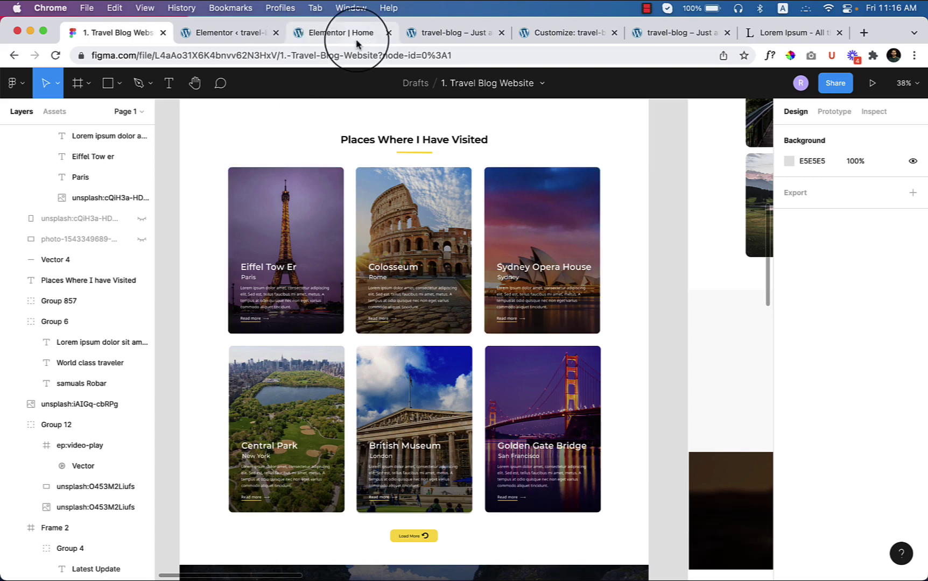
{"action": "left_click", "coordinate": [383, 140]}
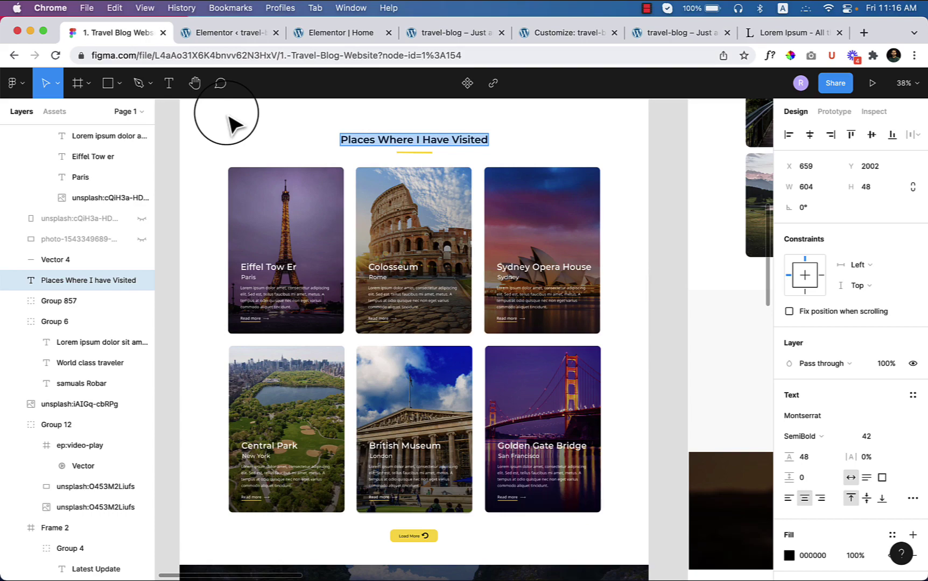
{"action": "left_click", "coordinate": [215, 33]}
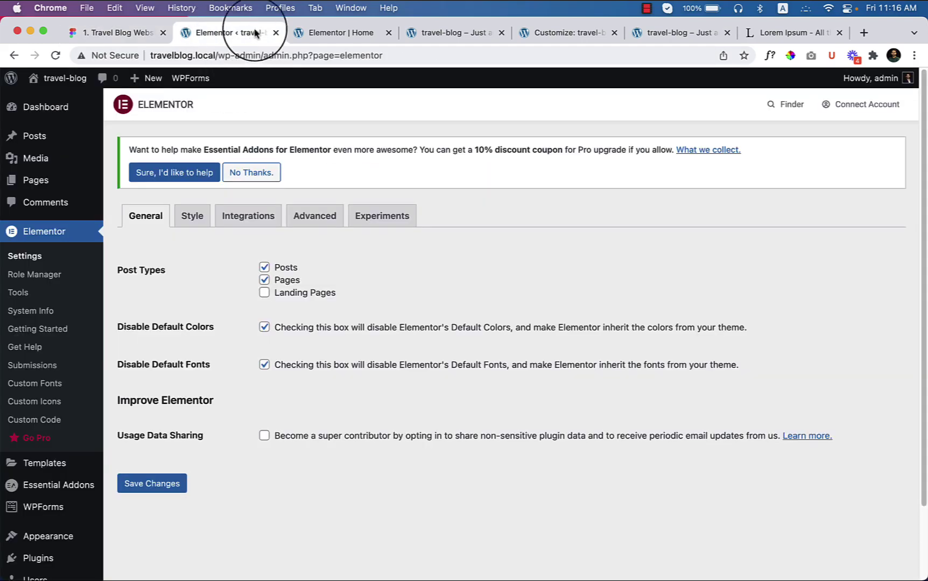
{"action": "left_click", "coordinate": [276, 34]}
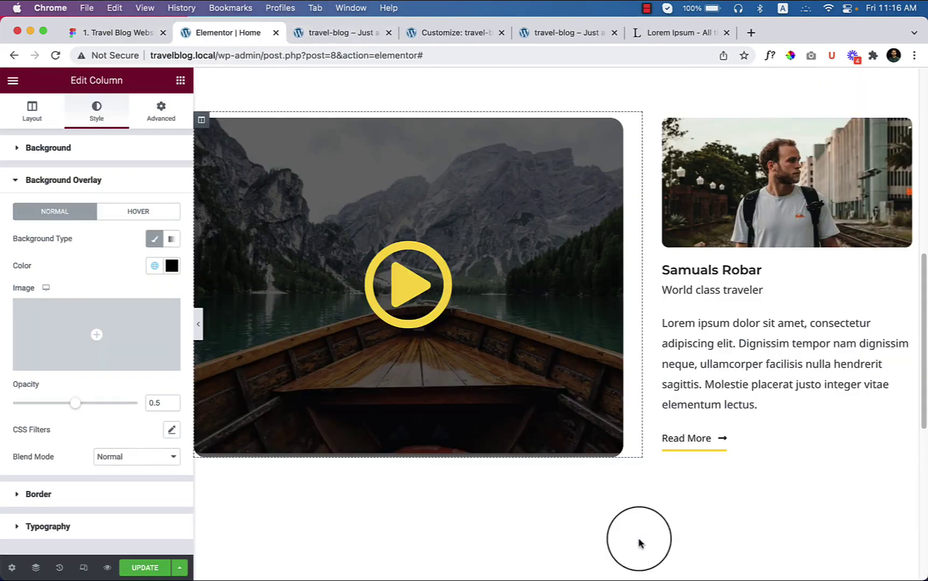
- Add a single-column section below the video section of the page and place a Heading widget in it
{"action": "scroll", "coordinate": [589, 548], "scroll_direction": "down", "scroll_amount": 5}
{"action": "left_click", "coordinate": [523, 458]}
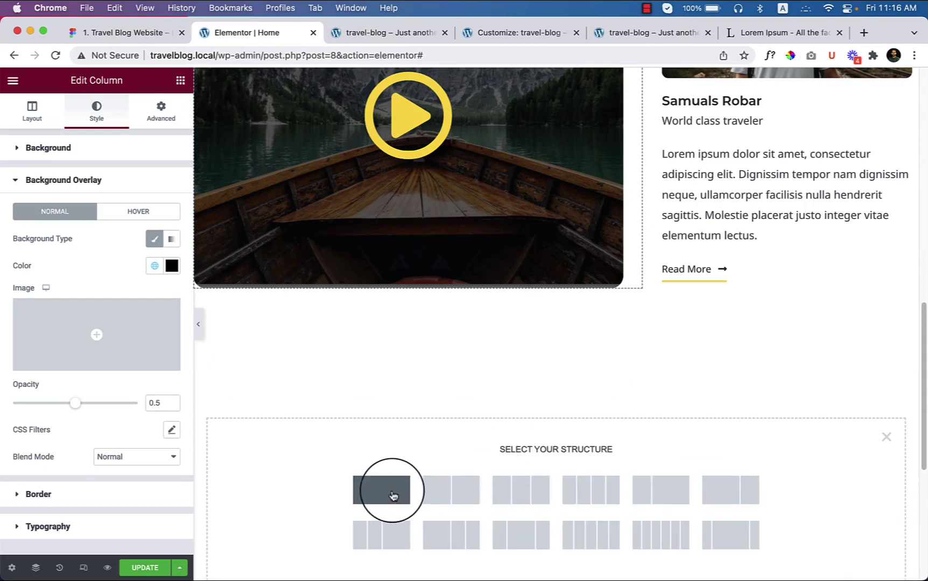
{"action": "left_click", "coordinate": [392, 495]}
{"action": "left_click", "coordinate": [555, 384]}
{"action": "left_click_drag", "start_coordinate": [141, 240], "coordinate": [567, 377]}
- Set the heading's title to "Places Where I have Visited" and center it
{"action": "left_click", "coordinate": [49, 186]}
{"action": "key", "text": "super+a"}
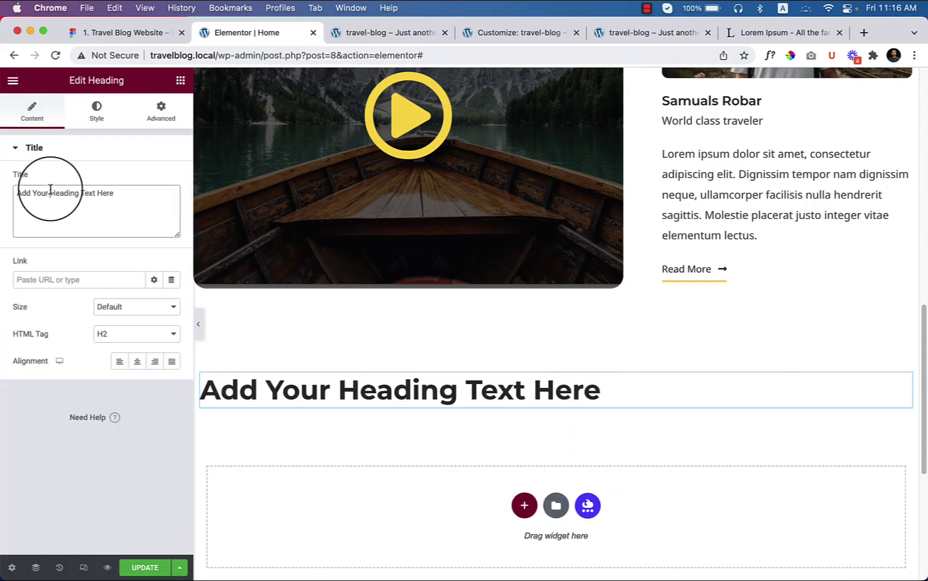
{"action": "type", "text": "Places Where I have Visited"}
{"action": "left_click", "coordinate": [127, 335]}
{"action": "left_click", "coordinate": [128, 337]}
{"action": "left_click", "coordinate": [133, 366]}
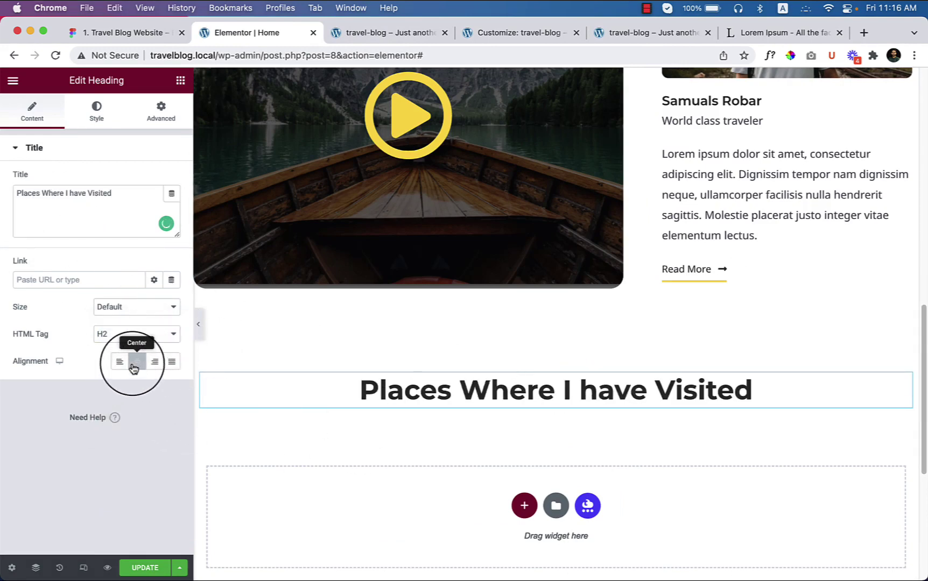
- Switch to the Figma design and inspect the size and stroke of the yellow line under the section heading
{"action": "left_click", "coordinate": [145, 31]}
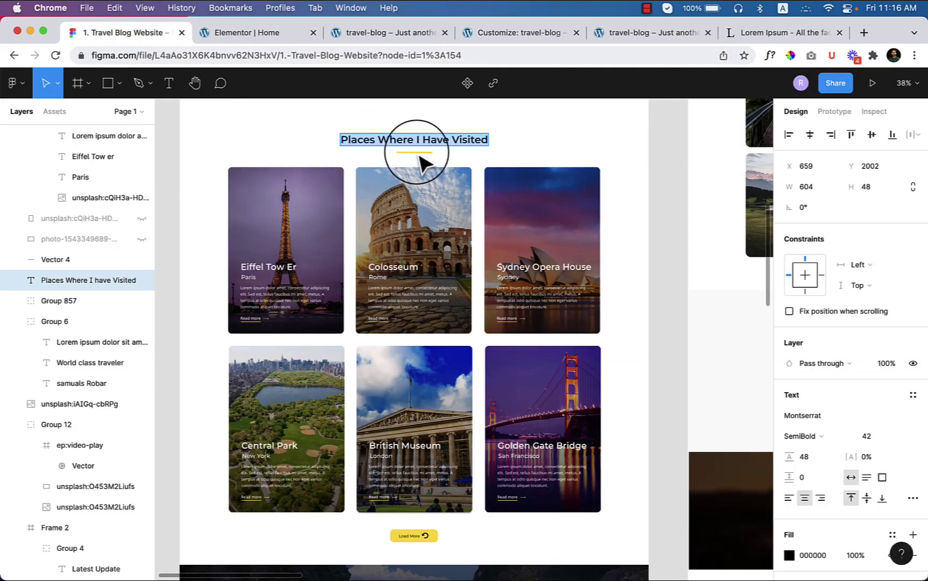
{"action": "key", "text": "Escape"}
{"action": "left_click", "coordinate": [469, 161]}
{"action": "left_click", "coordinate": [414, 154]}
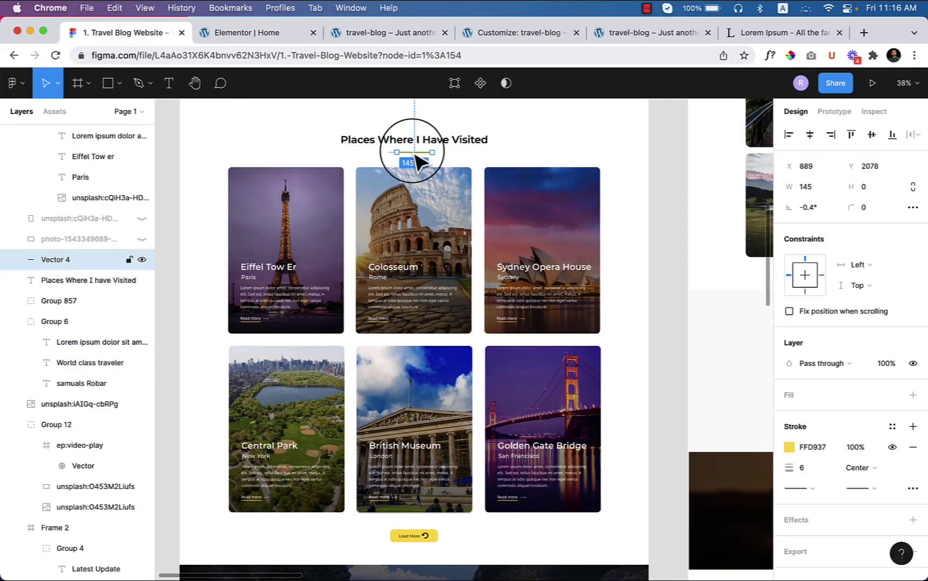
- Back in the Elementor editor, find the Divider widget and insert it under the "Places Where I have Visited" heading
{"action": "left_click", "coordinate": [283, 32]}
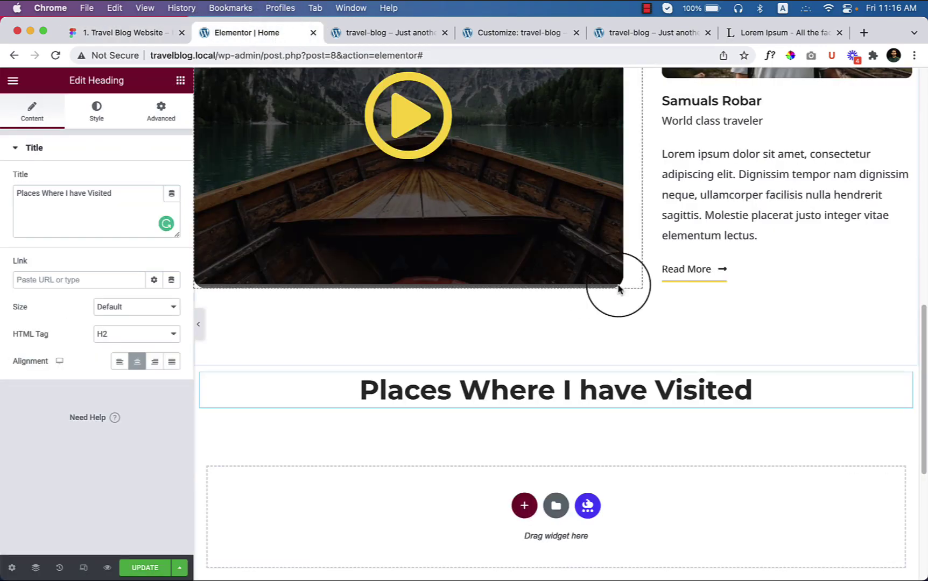
{"action": "left_click", "coordinate": [181, 82]}
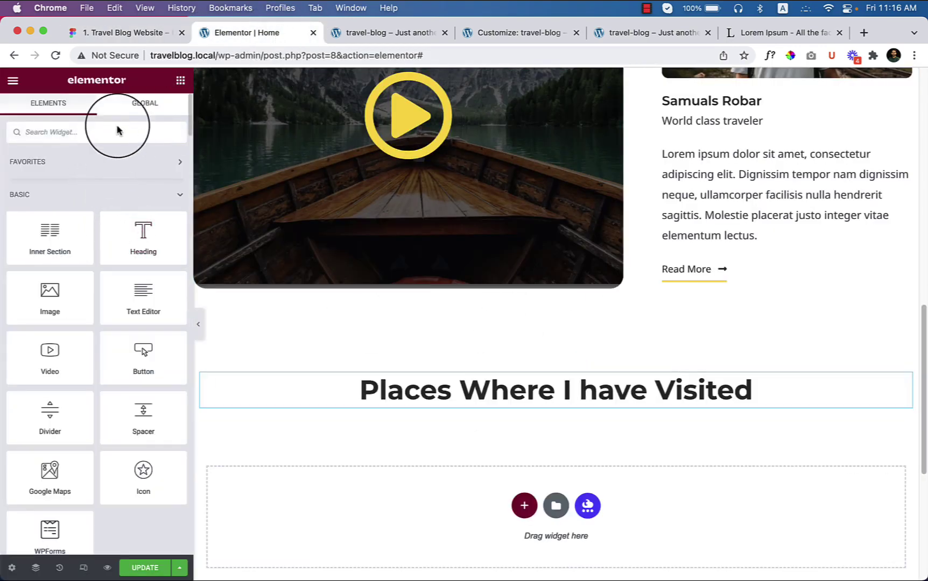
{"action": "left_click", "coordinate": [68, 139]}
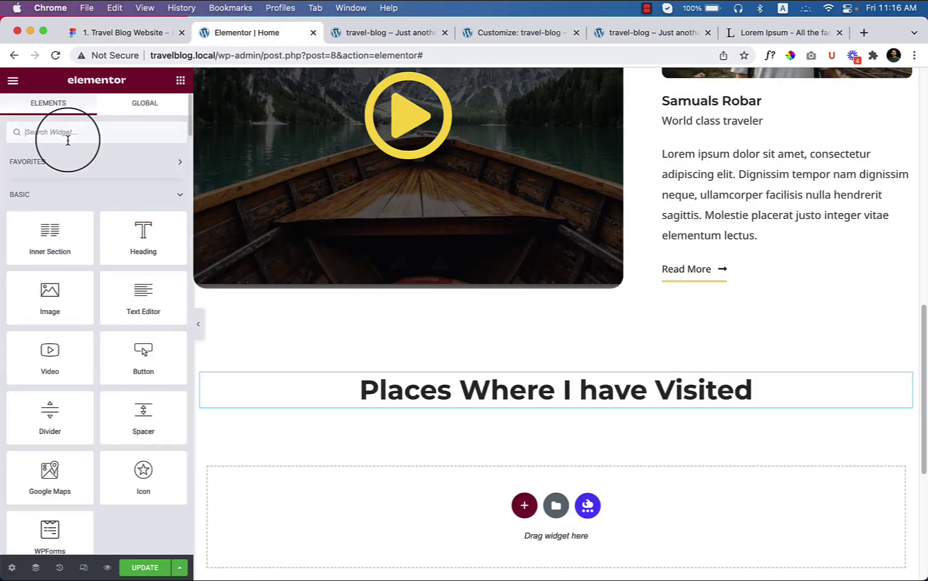
{"action": "type", "text": "bor"}
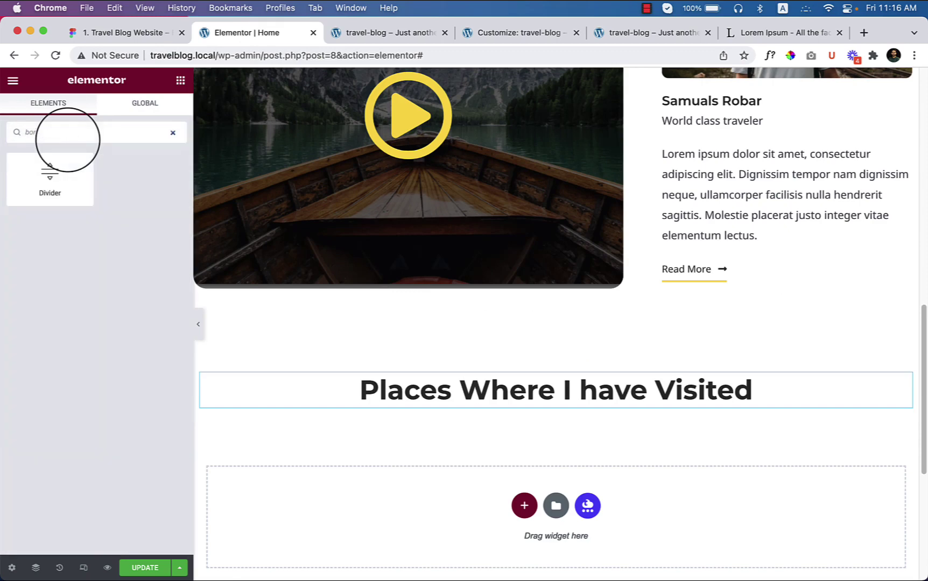
{"action": "left_click_drag", "start_coordinate": [52, 176], "coordinate": [529, 397]}
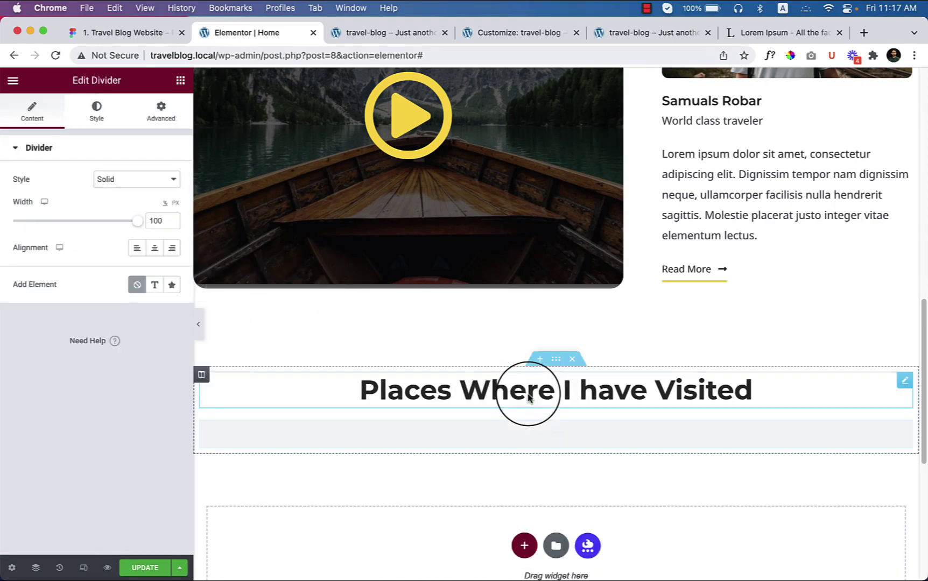
- Keep the divider's style Solid, set its width in pixels to a short line, and center it
{"action": "left_click", "coordinate": [131, 185]}
{"action": "left_click", "coordinate": [113, 186]}
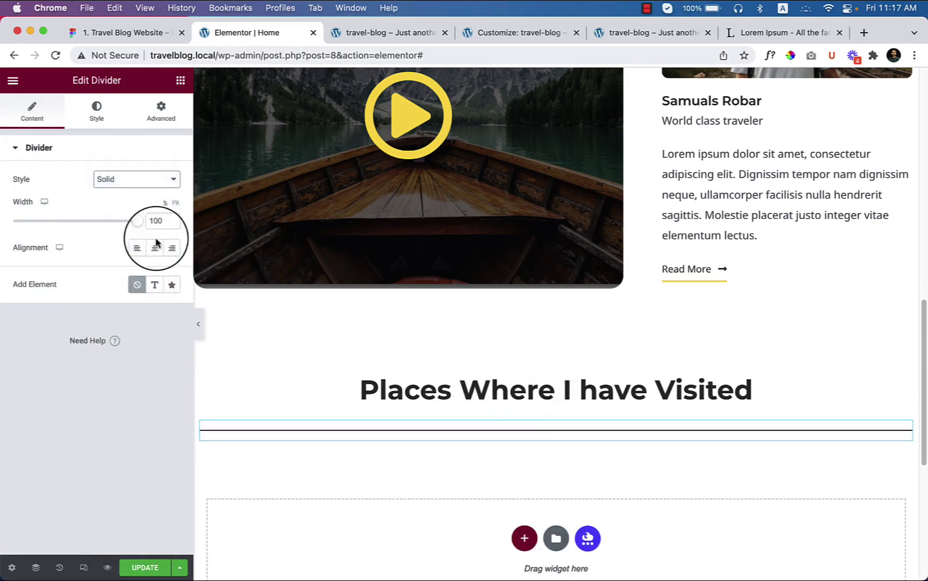
{"action": "left_click", "coordinate": [176, 204]}
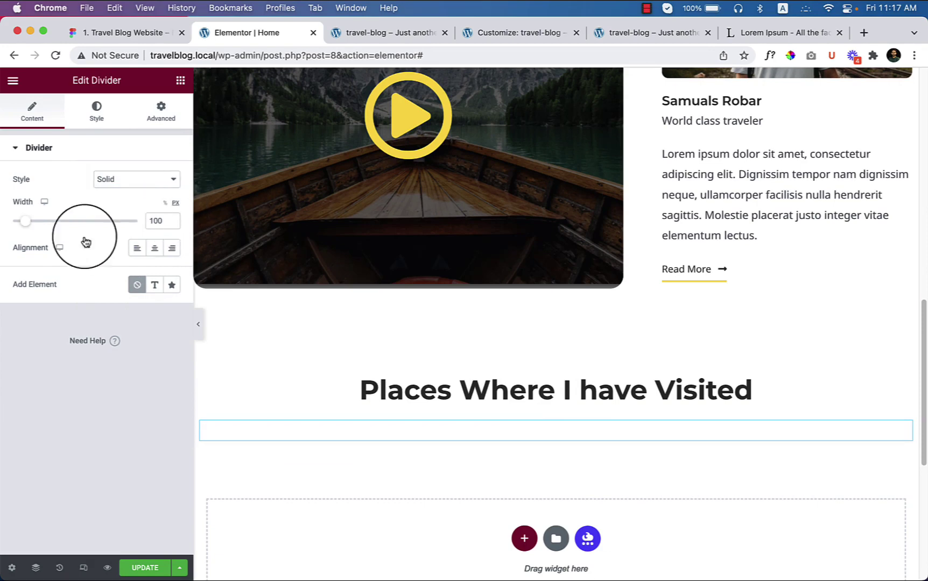
{"action": "mouse_move", "coordinate": [37, 230]}
{"action": "left_mouse_down"}
{"action": "mouse_move", "coordinate": [65, 232]}
{"action": "mouse_move", "coordinate": [33, 239]}
{"action": "left_mouse_up"}
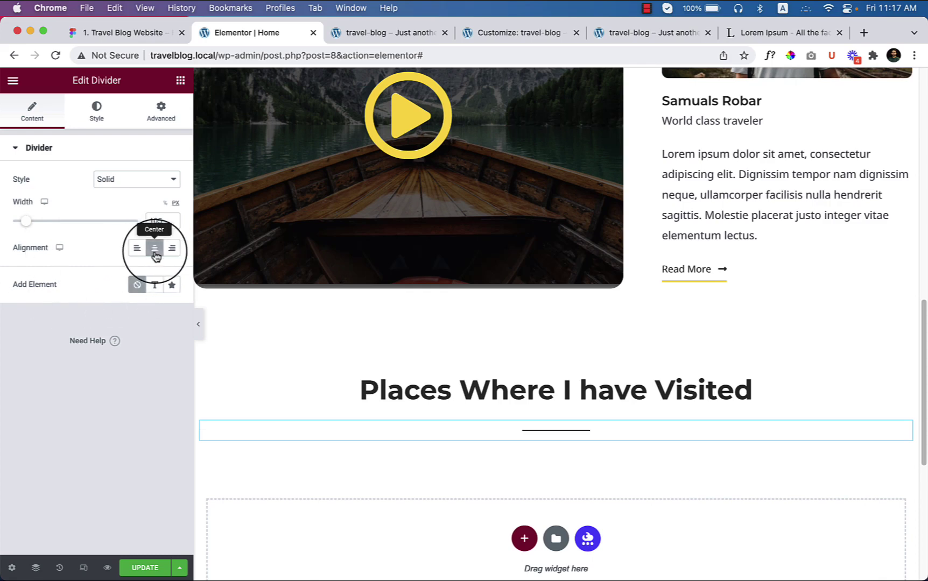
{"action": "left_click_drag", "start_coordinate": [29, 224], "coordinate": [35, 226]}
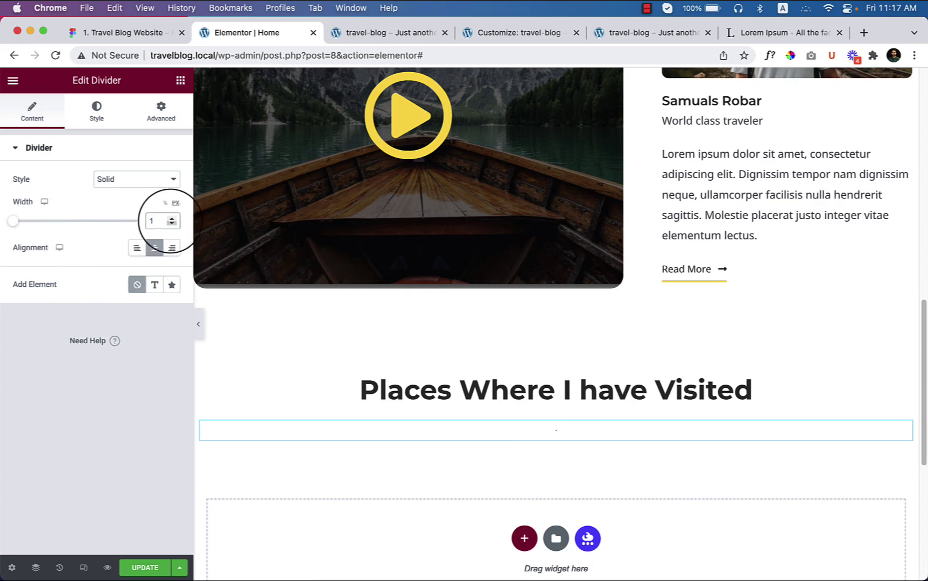
- Style the divider with the global Theme Color 1, a weight of 5 and a gap of 2
{"action": "left_click", "coordinate": [95, 113]}
{"action": "left_click", "coordinate": [159, 181]}
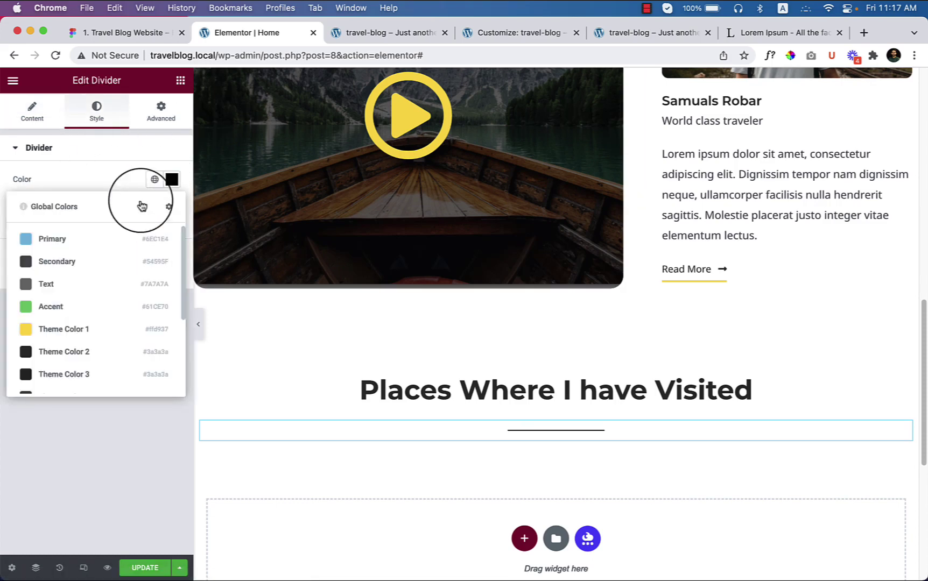
{"action": "left_click", "coordinate": [66, 332]}
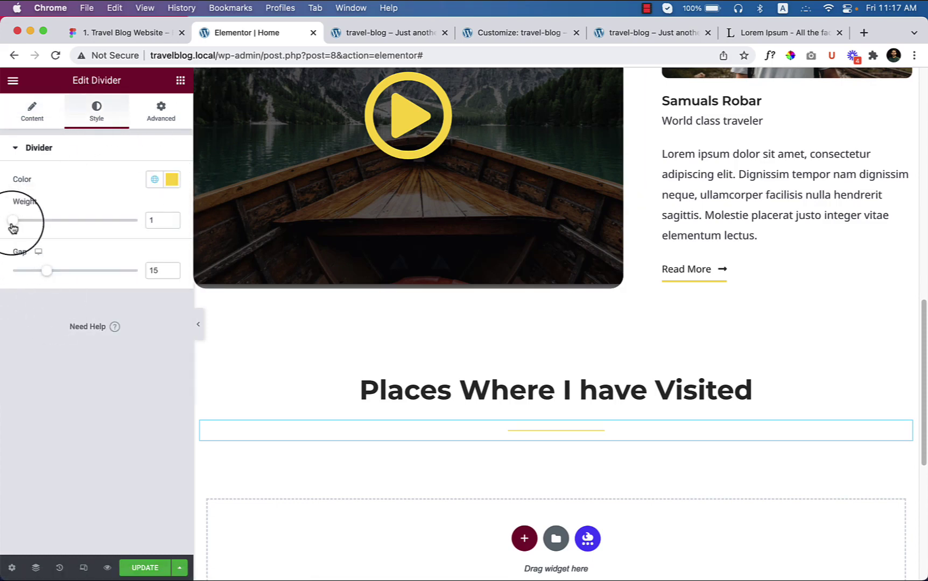
{"action": "left_click_drag", "start_coordinate": [13, 228], "coordinate": [69, 224]}
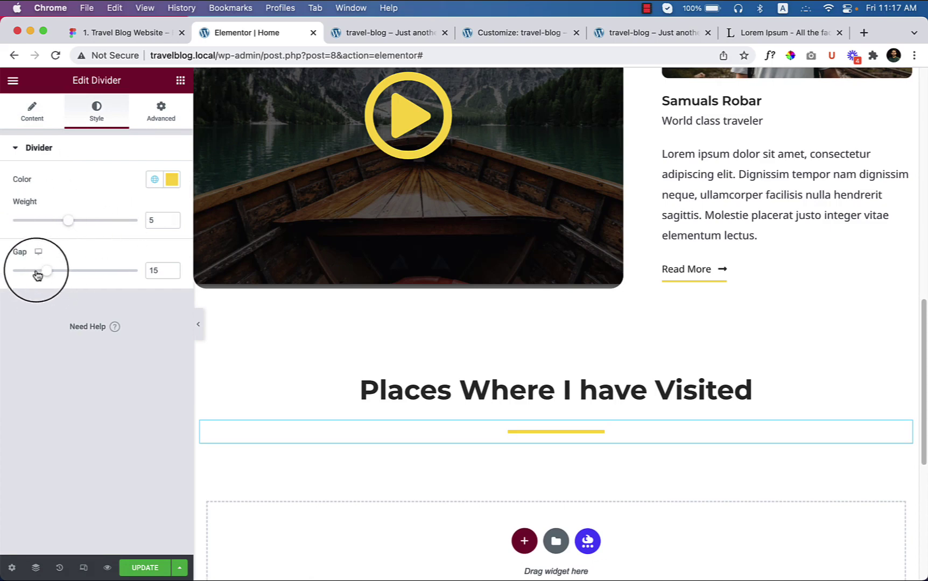
{"action": "left_click_drag", "start_coordinate": [47, 275], "coordinate": [2, 273]}
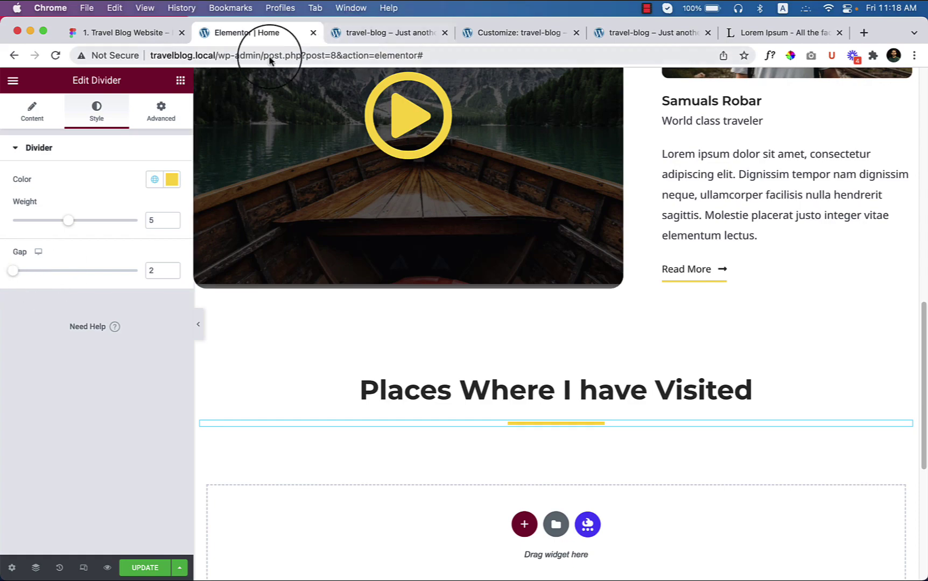
- Switch to the Figma design and inspect the layout and dimensions of the Eiffel Tower card
{"action": "left_click", "coordinate": [122, 32]}
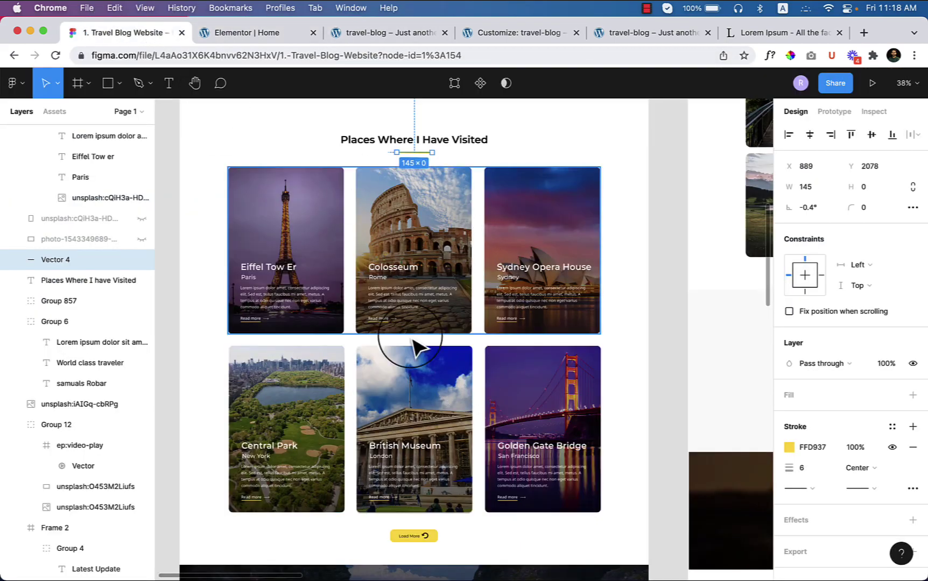
{"action": "left_click", "coordinate": [261, 285]}
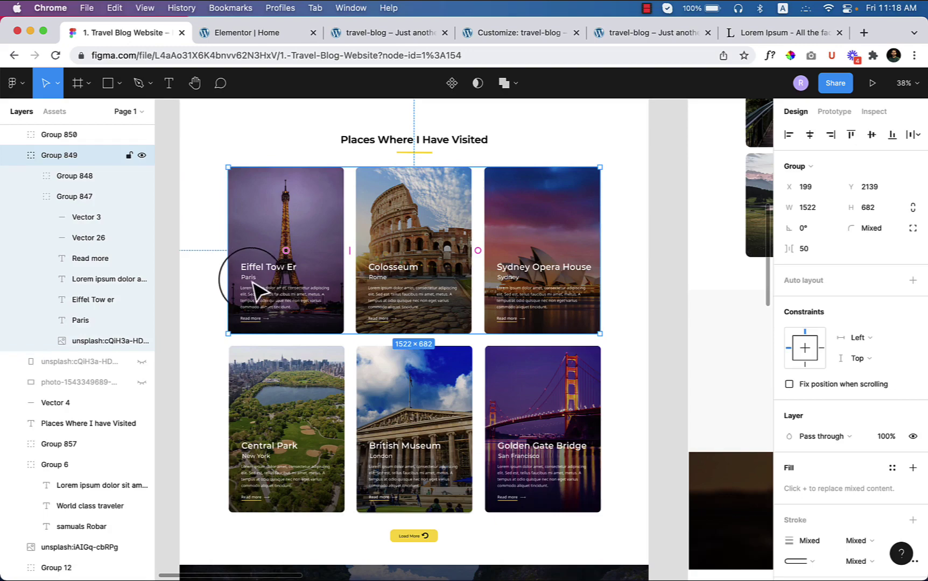
{"action": "double_click", "coordinate": [271, 303]}
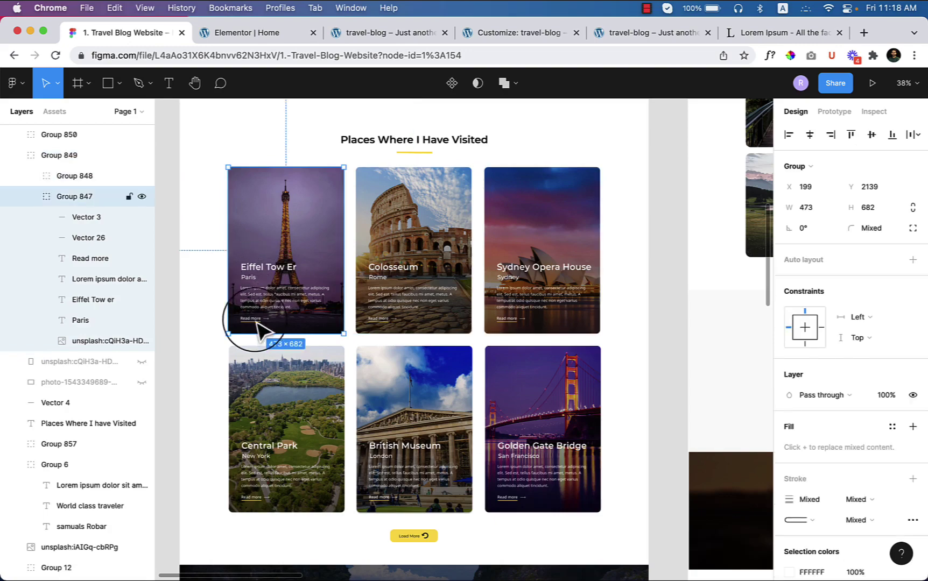
- In the Elementor editor, insert an Inner Section below the yellow divider and extend it to three columns
{"action": "left_click", "coordinate": [259, 32]}
{"action": "scroll", "coordinate": [514, 302], "scroll_direction": "down", "scroll_amount": 5}
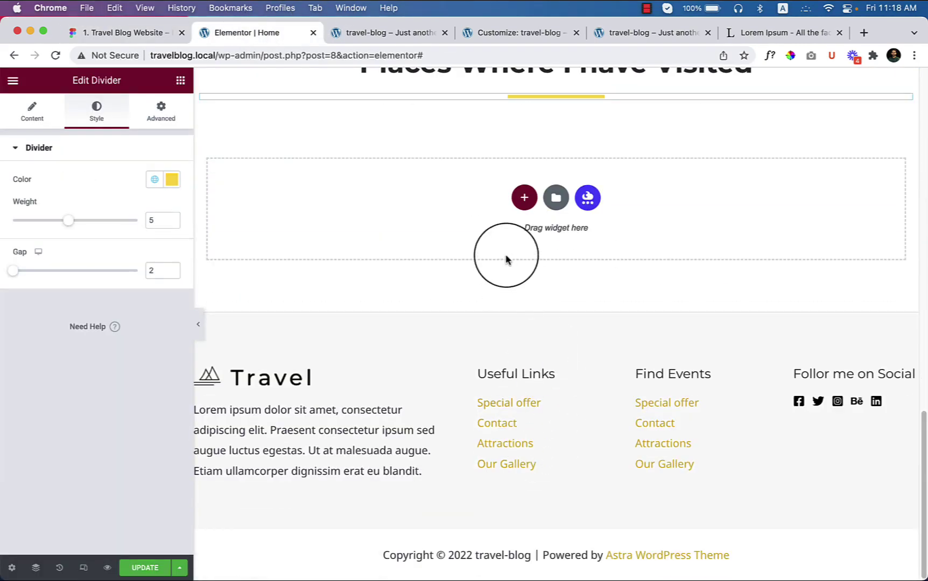
{"action": "left_click", "coordinate": [523, 198]}
{"action": "scroll", "coordinate": [580, 346], "scroll_direction": "up", "scroll_amount": 7}
{"action": "scroll", "coordinate": [620, 454], "scroll_direction": "down", "scroll_amount": 1}
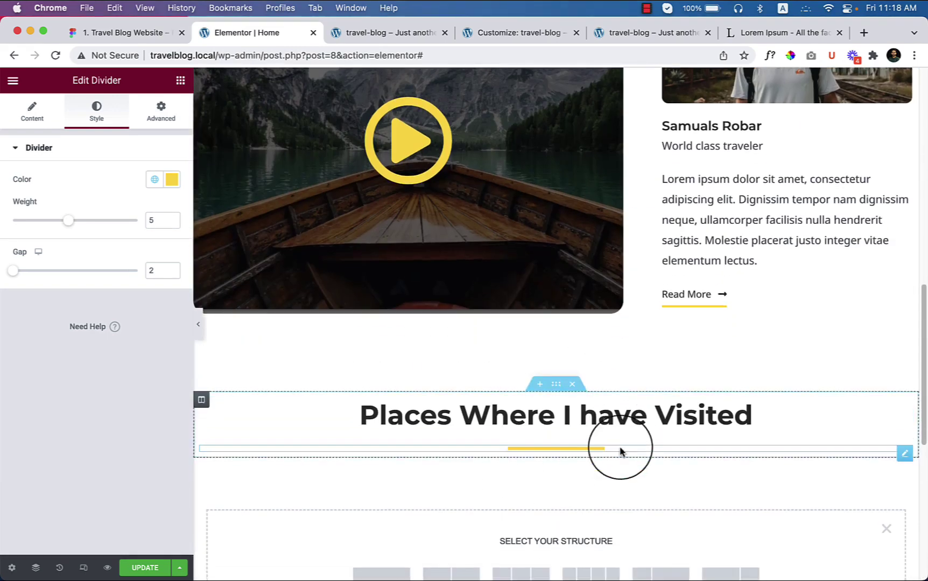
{"action": "left_click", "coordinate": [180, 81]}
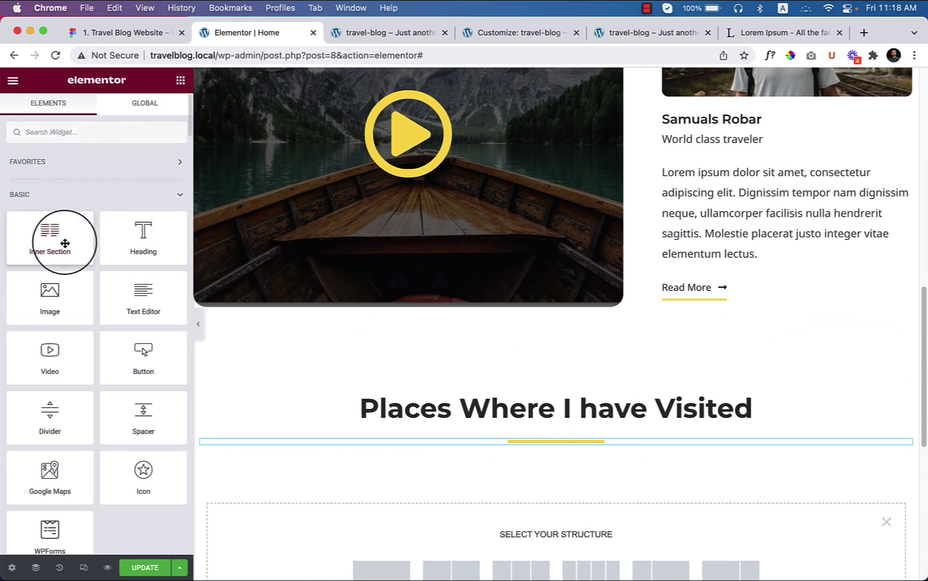
{"action": "left_click_drag", "start_coordinate": [54, 240], "coordinate": [551, 445]}
{"action": "scroll", "coordinate": [562, 437], "scroll_direction": "down", "scroll_amount": 5}
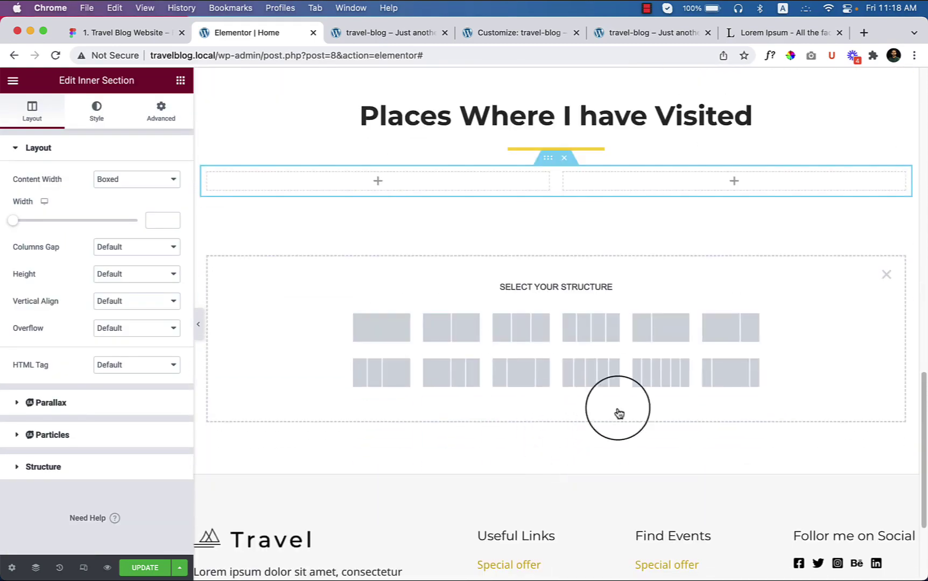
{"action": "left_click", "coordinate": [889, 274]}
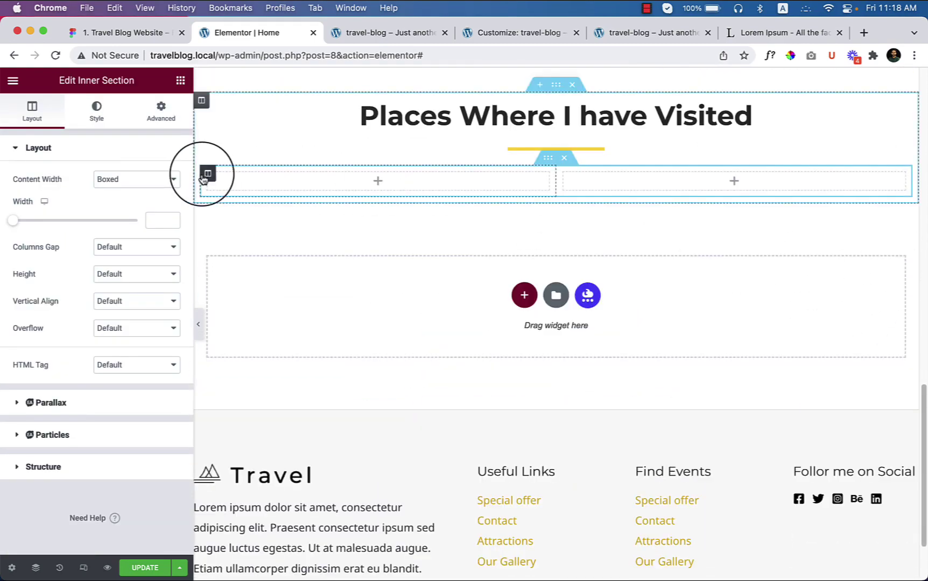
{"action": "right_click", "coordinate": [208, 176]}
{"action": "left_click", "coordinate": [242, 202]}
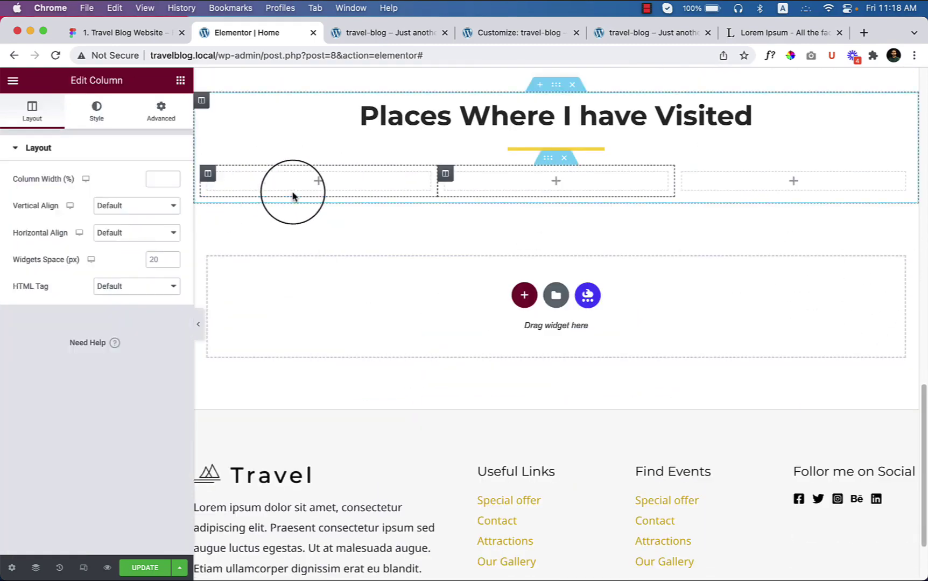
- Switch to the Figma design and examine the title of the Eiffel Tower card
{"action": "left_click", "coordinate": [129, 32]}
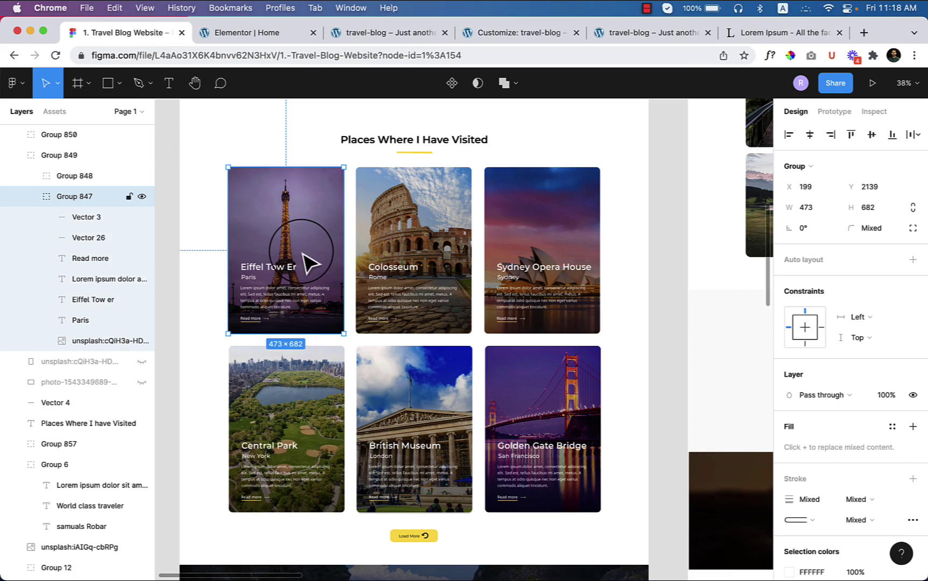
{"action": "double_click", "coordinate": [280, 267]}
{"action": "right_click", "coordinate": [277, 267]}
{"action": "left_click", "coordinate": [309, 289]}
- Switch to the Elementor editor, give the first inner column a classic background and open the media library for its image
{"action": "left_click", "coordinate": [257, 34]}
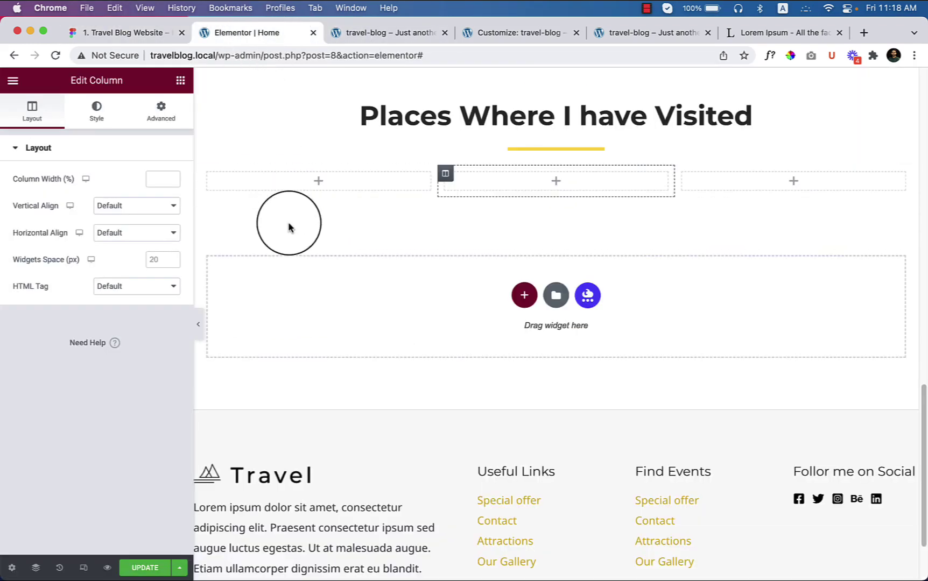
{"action": "left_click", "coordinate": [318, 181]}
{"action": "left_click", "coordinate": [208, 174]}
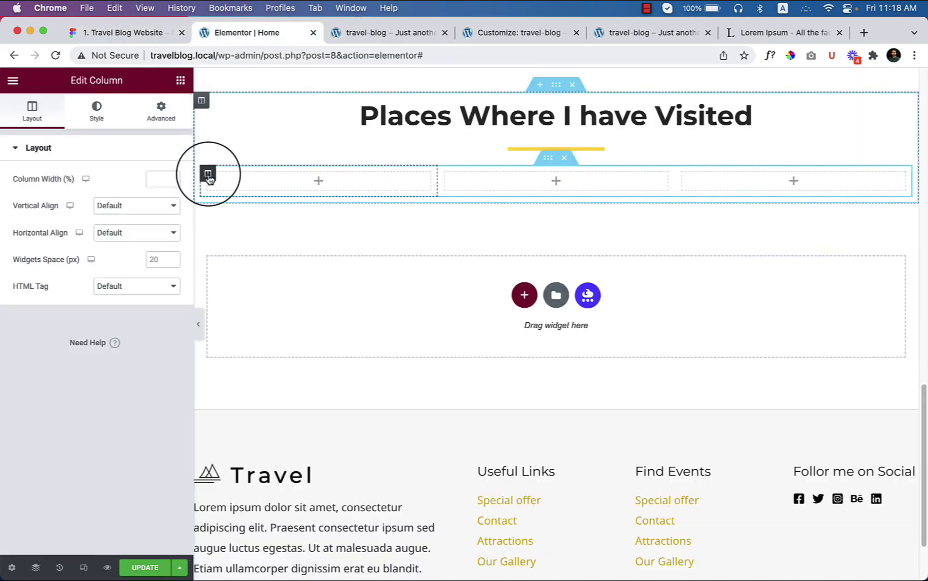
{"action": "left_click", "coordinate": [95, 109]}
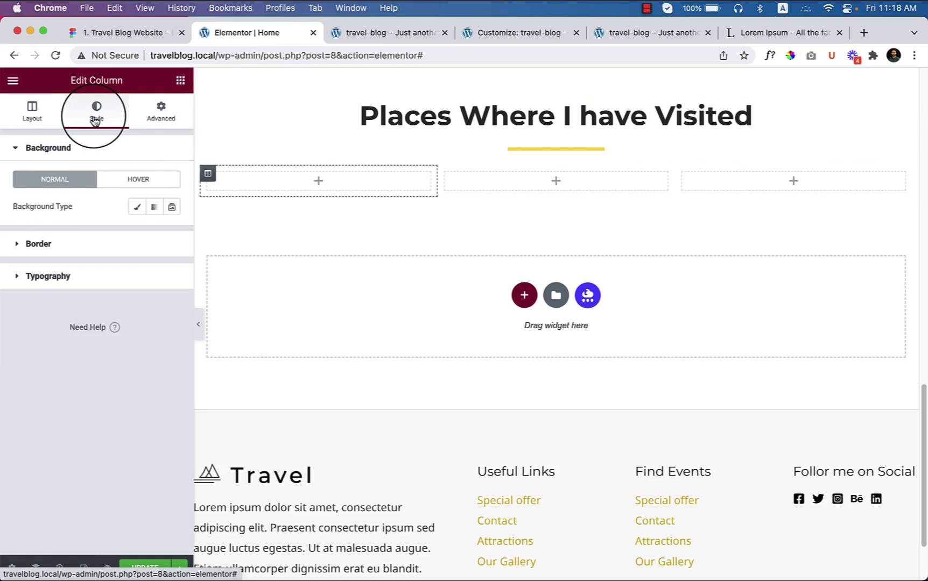
{"action": "left_click", "coordinate": [137, 208]}
{"action": "left_click", "coordinate": [129, 291]}
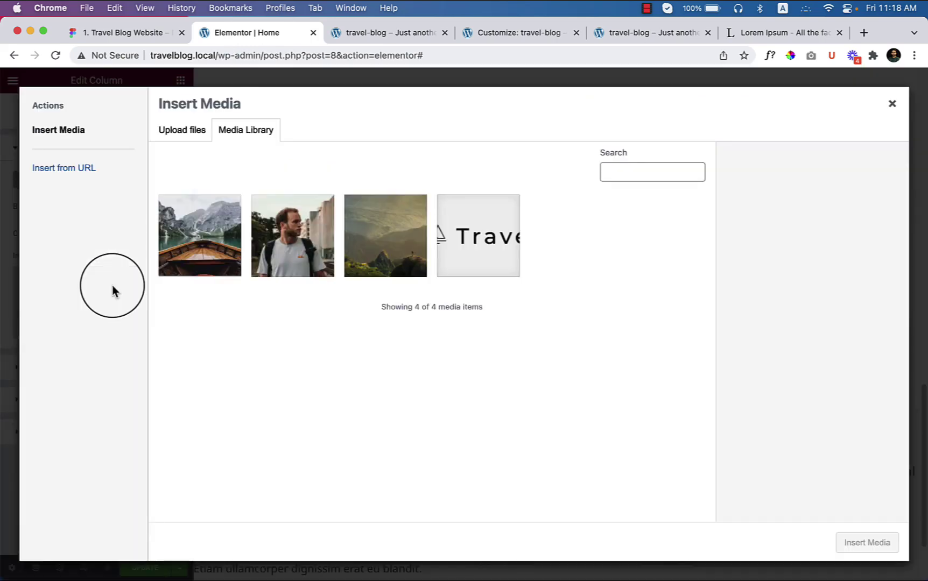
- Upload british-museum.jpg, eiffel-tower.jpg, colosseum.jpg, central-park.jpg, golden-gate-bridge.jpg and sydney.jpg from Finder to the media library
{"action": "mouse_move", "coordinate": [103, 579]}
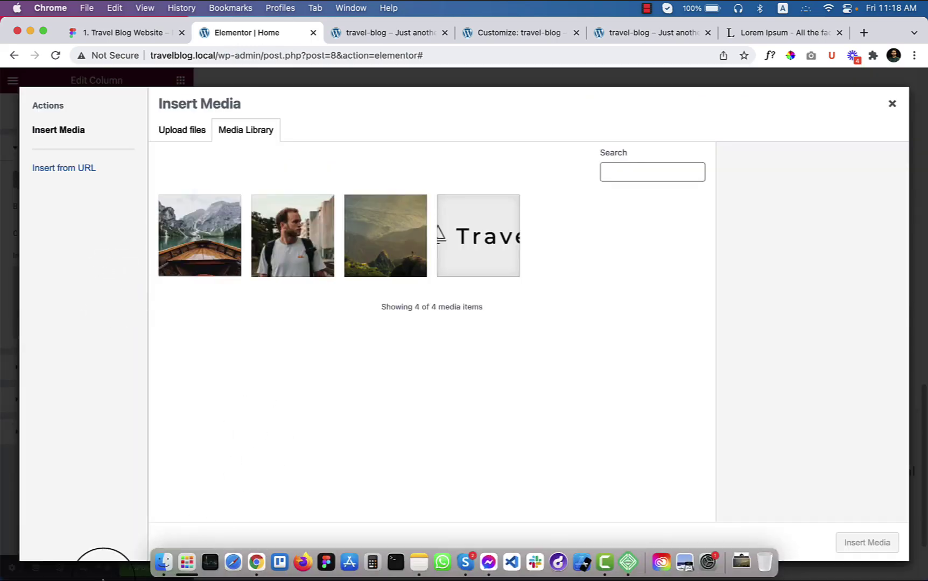
{"action": "left_click", "coordinate": [163, 561]}
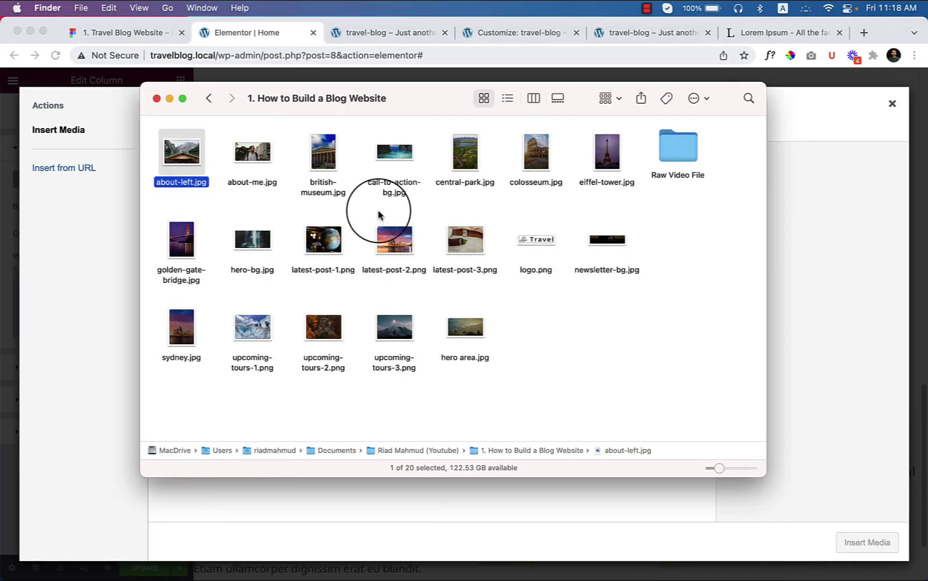
{"action": "left_click", "coordinate": [331, 187]}
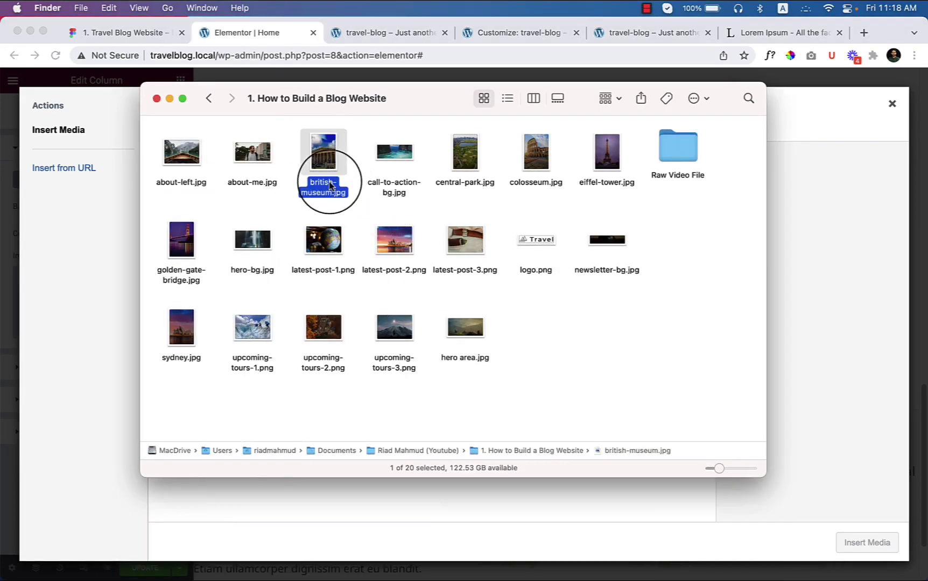
{"action": "left_click", "coordinate": [605, 171], "text": "super"}
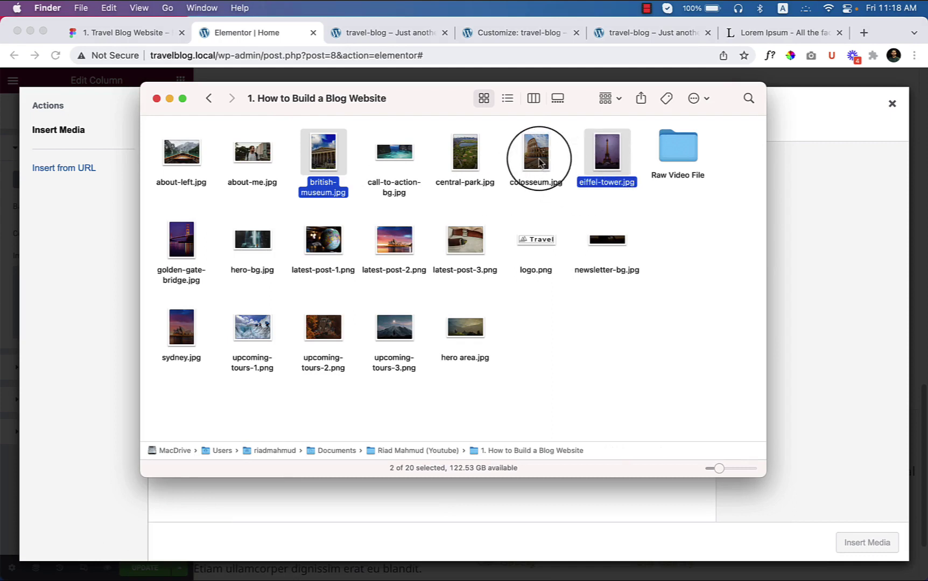
{"action": "left_click", "coordinate": [537, 162], "text": "super"}
{"action": "left_click", "coordinate": [457, 157], "text": "super"}
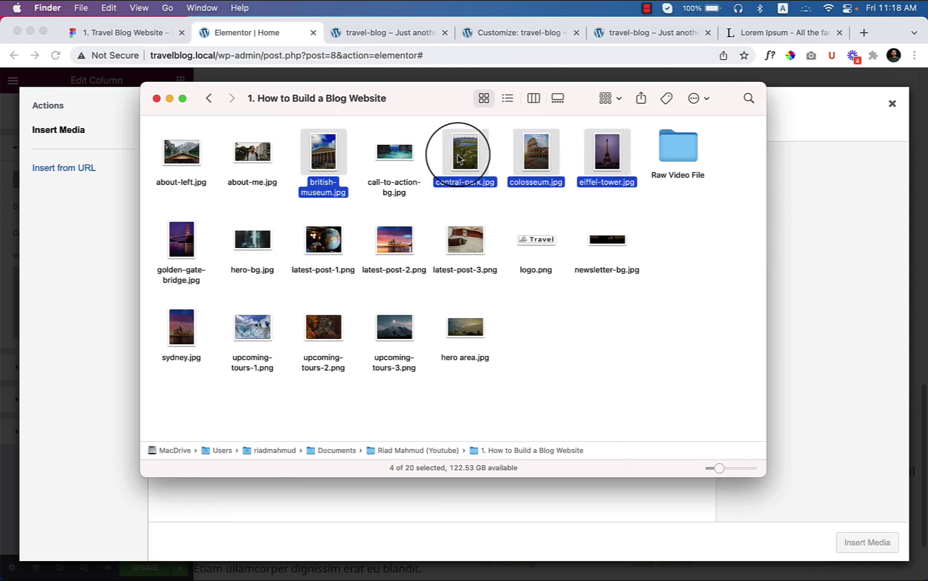
{"action": "left_click", "coordinate": [175, 247], "text": "super"}
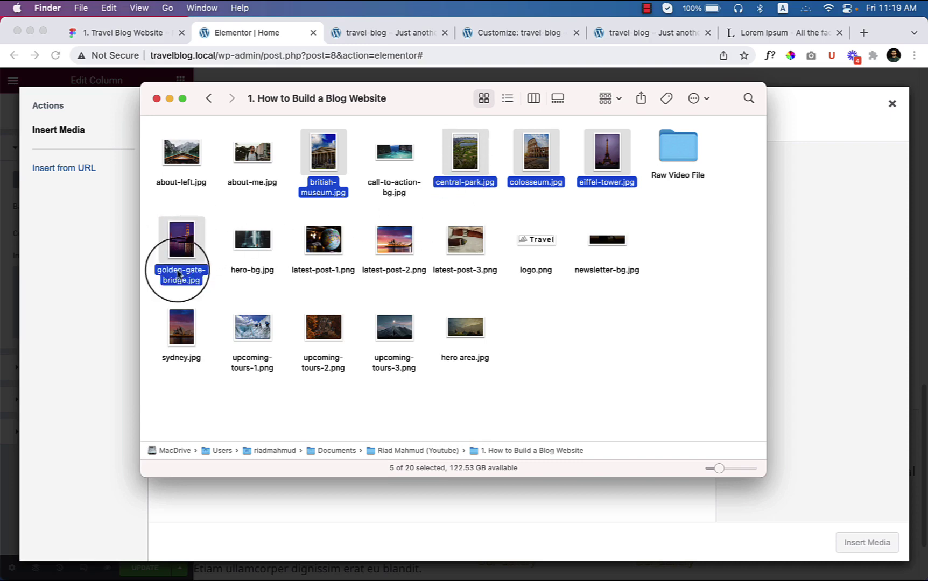
{"action": "left_click", "coordinate": [179, 346], "text": "super"}
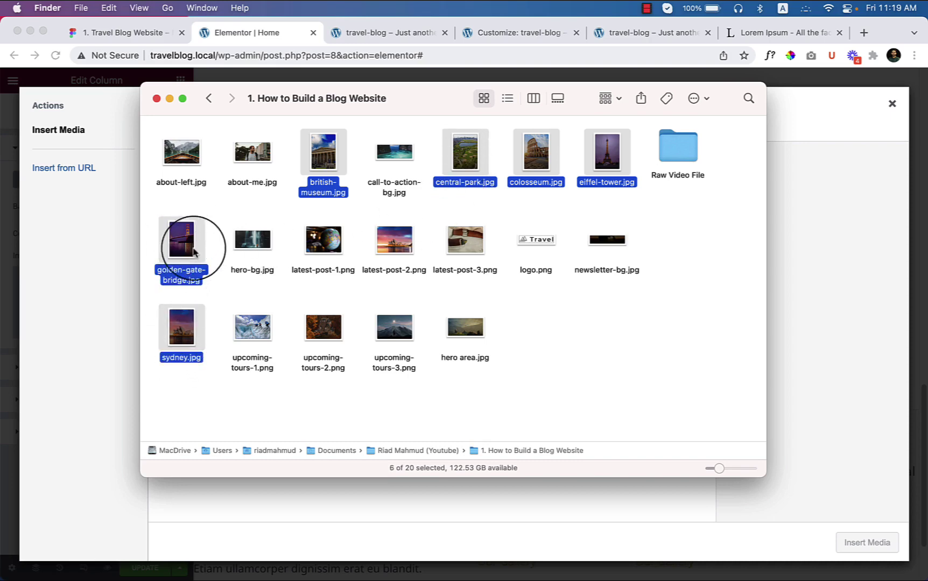
{"action": "left_click_drag", "start_coordinate": [466, 151], "coordinate": [528, 325]}
- Give eiffel-tower.jpg the alt text "eiffel" and insert it as the first column's background image
{"action": "left_click", "coordinate": [386, 237]}
{"action": "left_click", "coordinate": [848, 280]}
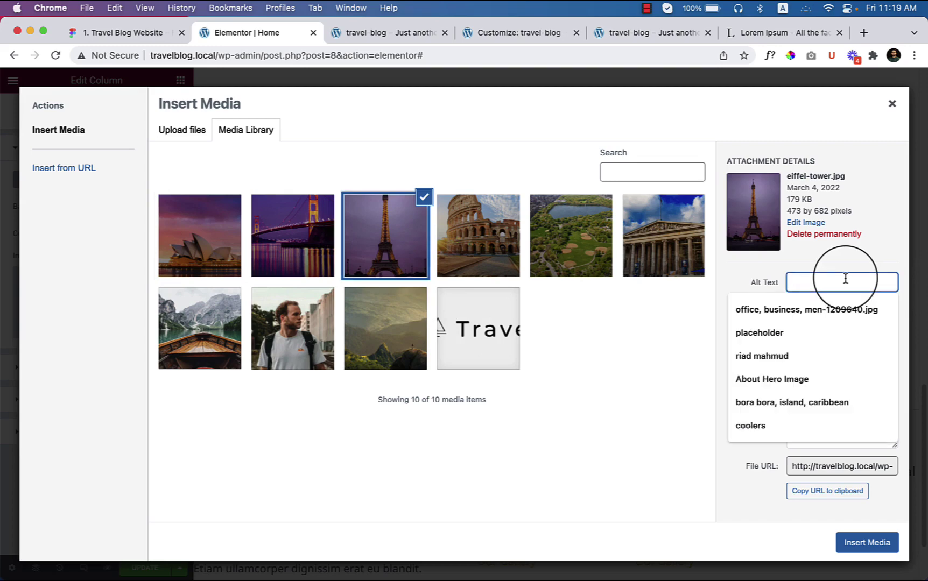
{"action": "type", "text": "eiffel"}
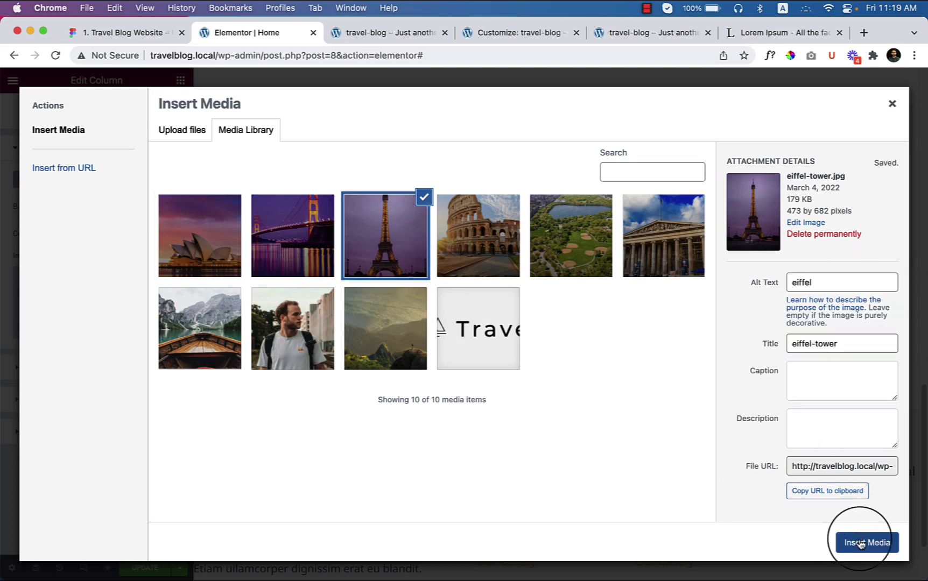
{"action": "left_click", "coordinate": [856, 543]}
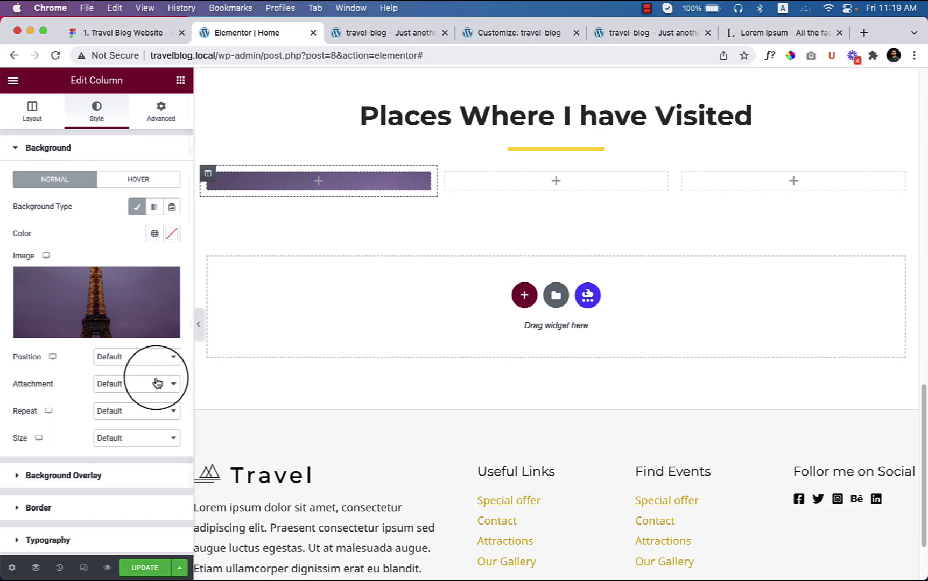
- Set the column's background image to position Center Center, No-repeat and size Cover
{"action": "left_click", "coordinate": [138, 359]}
{"action": "left_click", "coordinate": [120, 371]}
{"action": "left_click", "coordinate": [129, 411]}
{"action": "left_click", "coordinate": [127, 425]}
{"action": "left_click", "coordinate": [133, 438]}
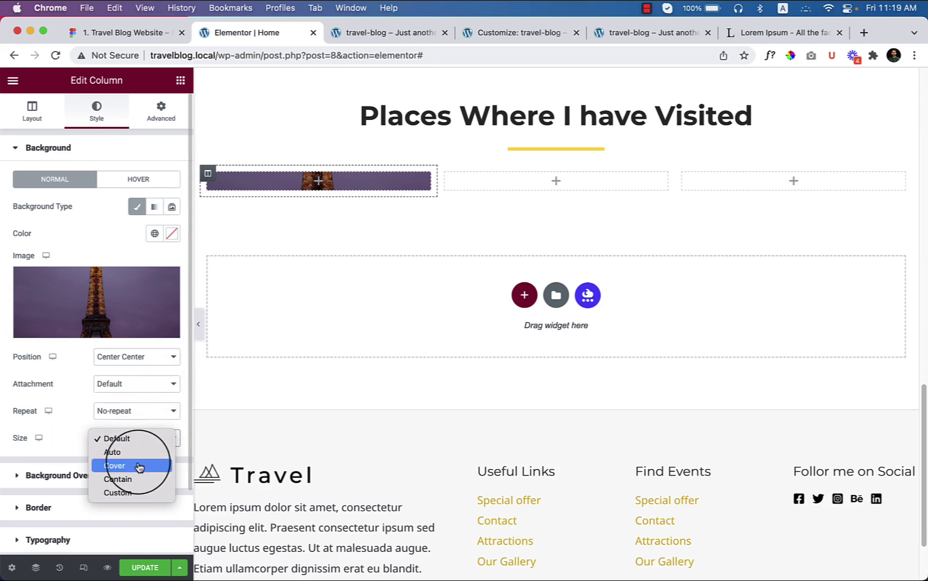
{"action": "left_click", "coordinate": [125, 467]}
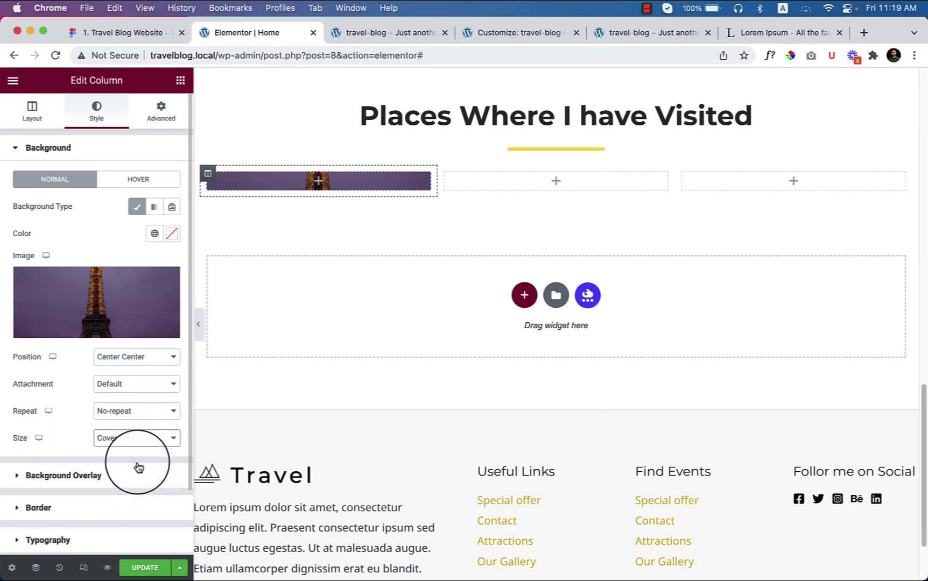
- Add a Heading widget to the first inner column with the title "Eiffel Tow er"
{"action": "left_click", "coordinate": [318, 182]}
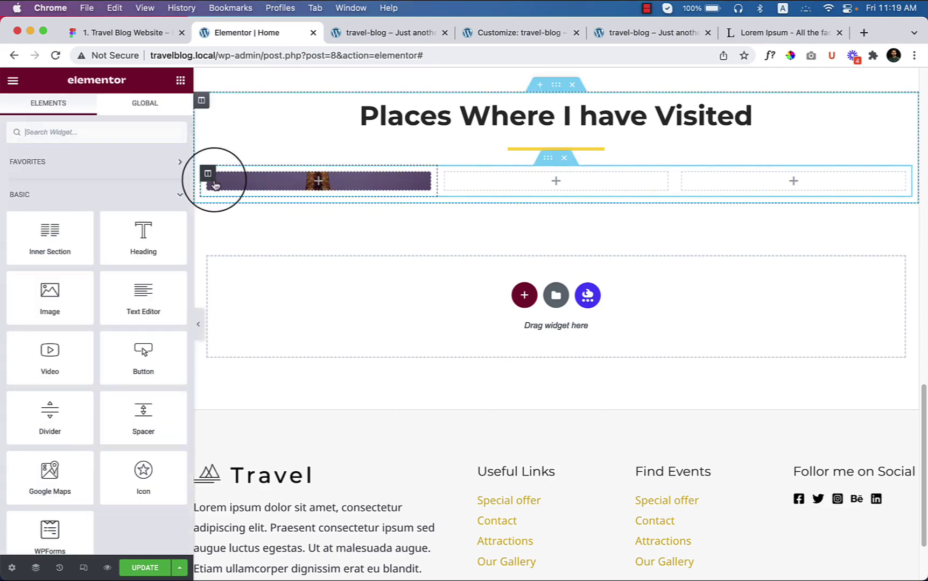
{"action": "left_click_drag", "start_coordinate": [143, 251], "coordinate": [346, 183]}
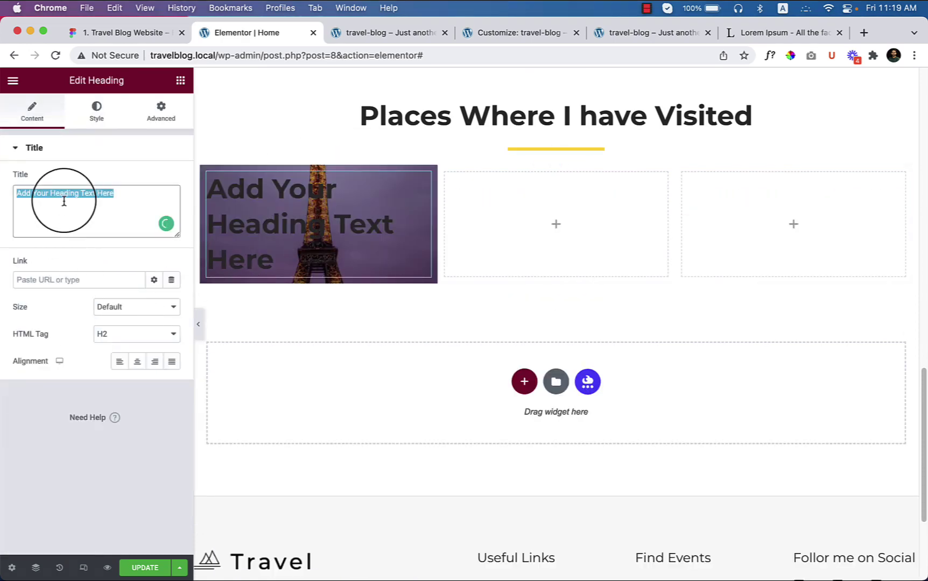
{"action": "type", "text": "Eiffel Tow er"}
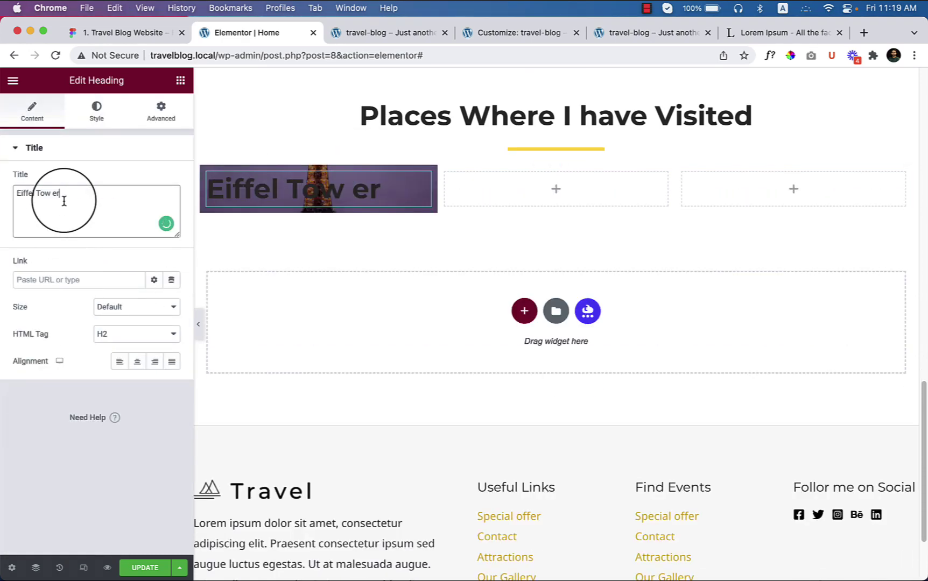
- Copy the "Paris" text from the Figma card, then duplicate the Eiffel heading in Elementor and set the copy's title to "Paris"
{"action": "left_click", "coordinate": [131, 35]}
{"action": "left_click", "coordinate": [244, 278]}
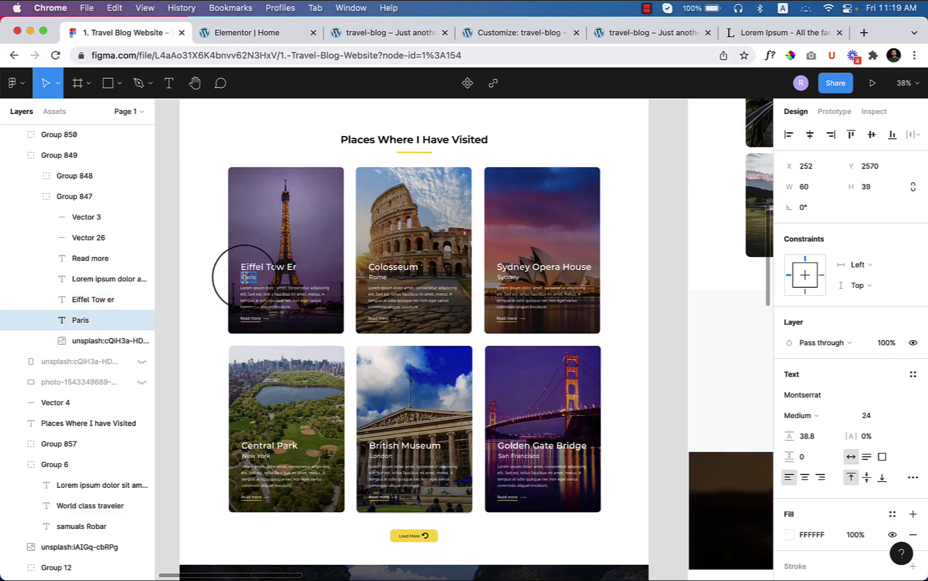
{"action": "left_click", "coordinate": [263, 35]}
{"action": "right_click", "coordinate": [373, 188]}
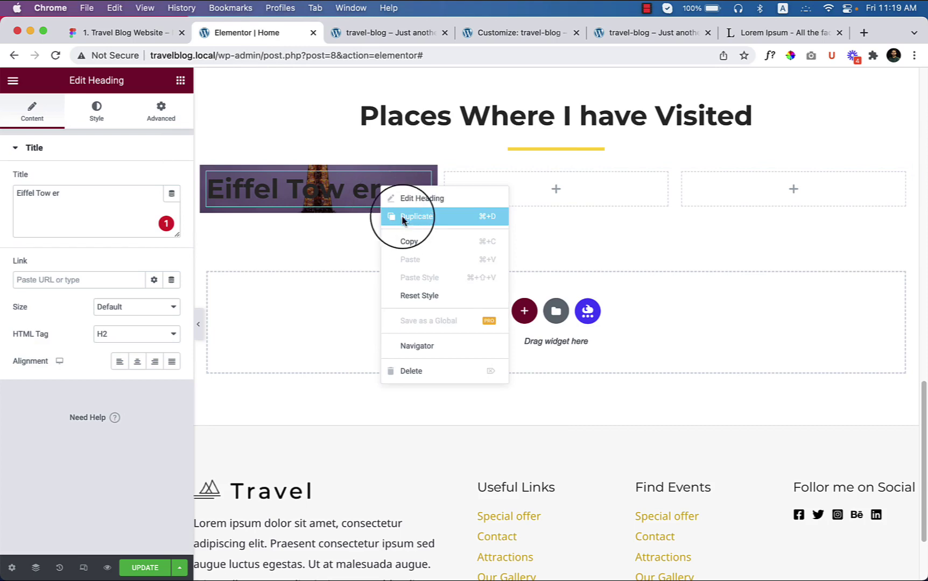
{"action": "left_click", "coordinate": [403, 216]}
{"action": "triple_click", "coordinate": [226, 245]}
{"action": "type", "text": "Paris"}
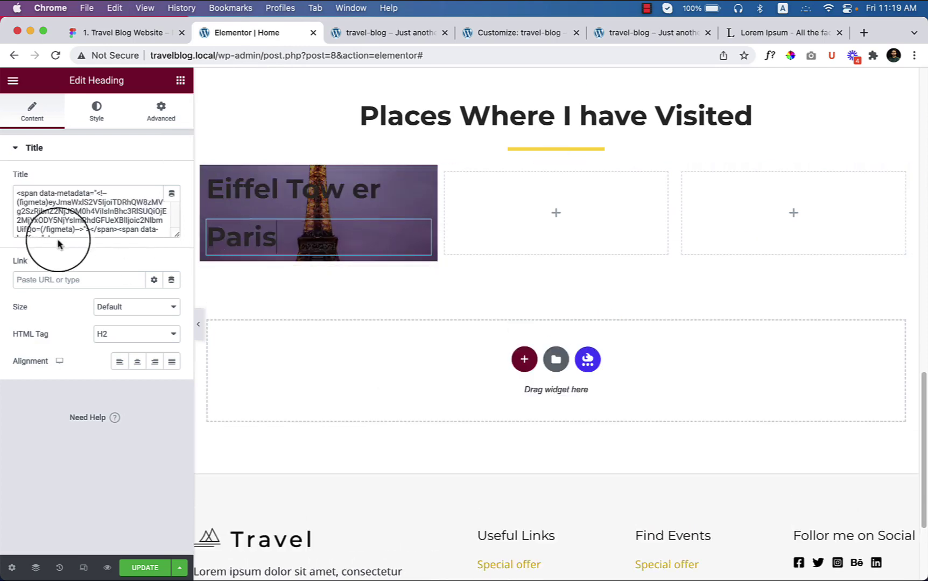
{"action": "triple_click", "coordinate": [84, 224]}
{"action": "type", "text": "Paris"}
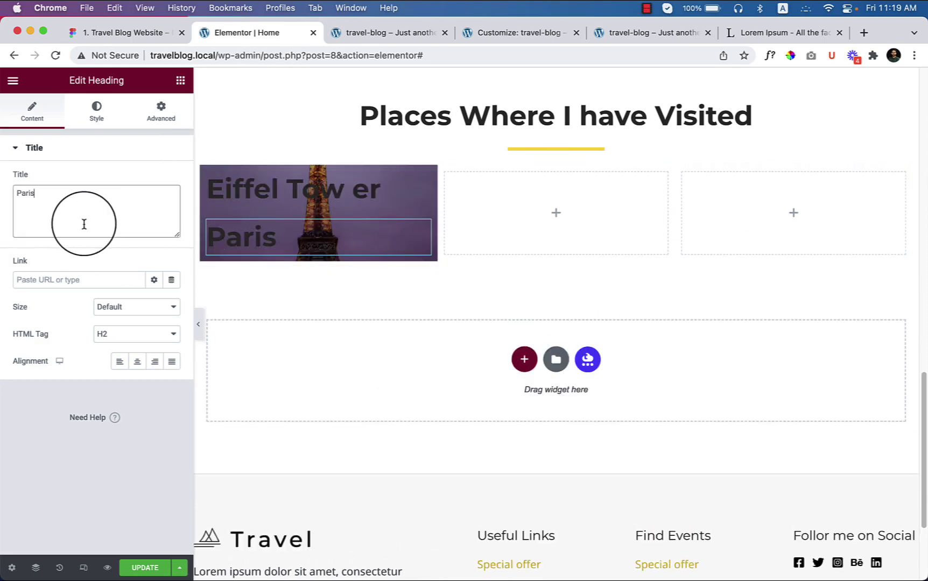
- Lower the HTML tag of the Paris heading and set the Eiffel Tow er heading's HTML tag to H4
{"action": "left_click", "coordinate": [121, 335]}
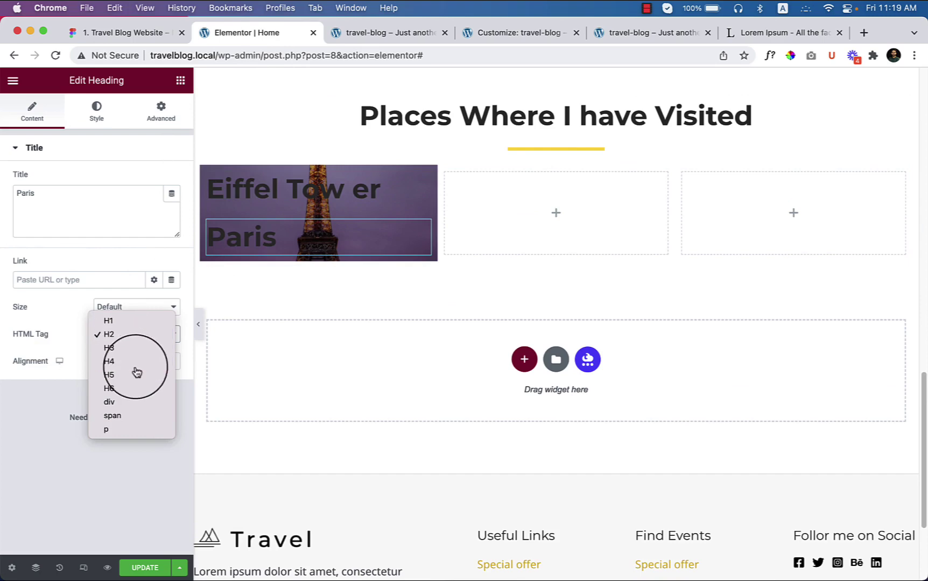
{"action": "left_click", "coordinate": [137, 371]}
{"action": "left_click", "coordinate": [246, 189]}
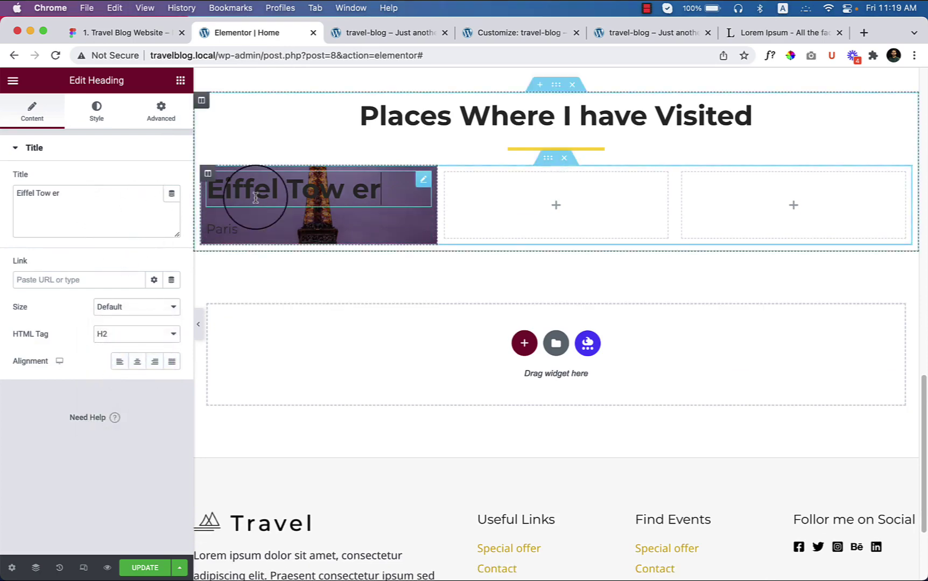
{"action": "left_click", "coordinate": [124, 333]}
{"action": "left_click", "coordinate": [131, 347]}
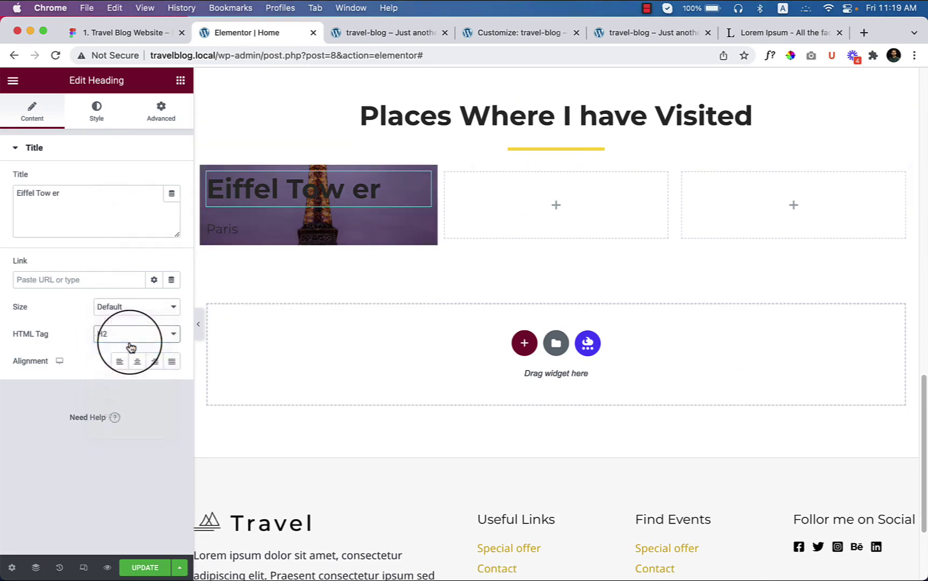
{"action": "left_click", "coordinate": [132, 335]}
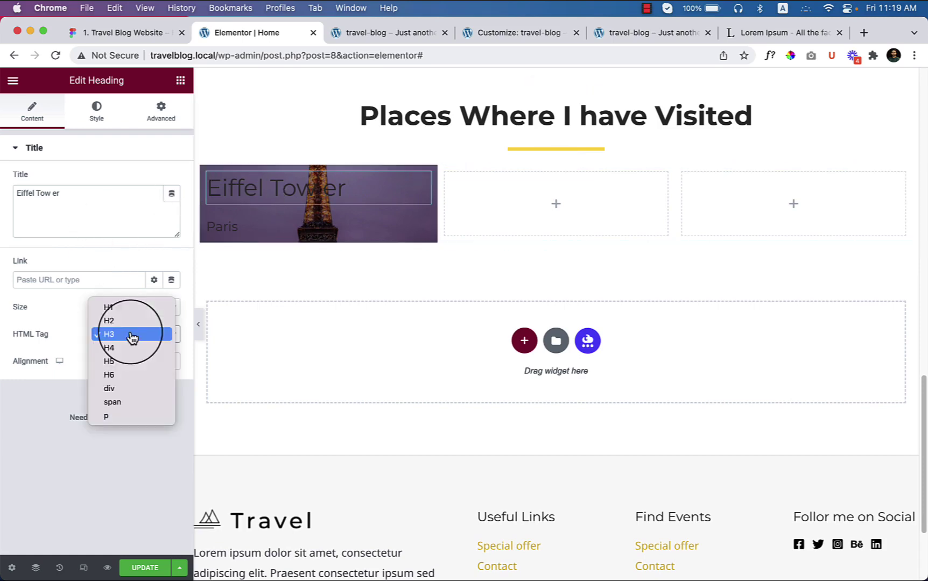
{"action": "left_click", "coordinate": [130, 348]}
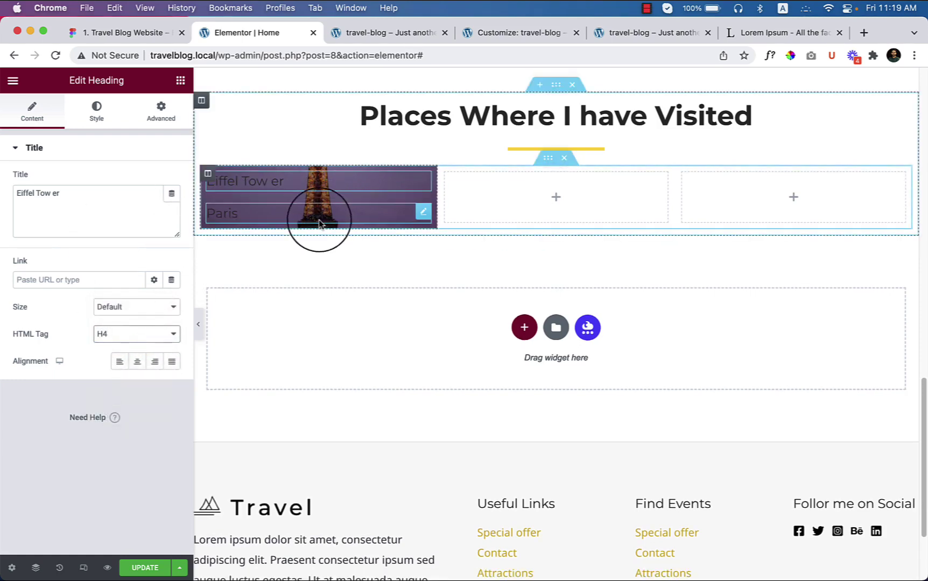
- Switch to the Figma design and copy the lorem ipsum paragraph of the Eiffel Tower card
{"action": "left_click", "coordinate": [130, 36]}
{"action": "triple_click", "coordinate": [275, 296]}
{"action": "key", "text": "super+c"}
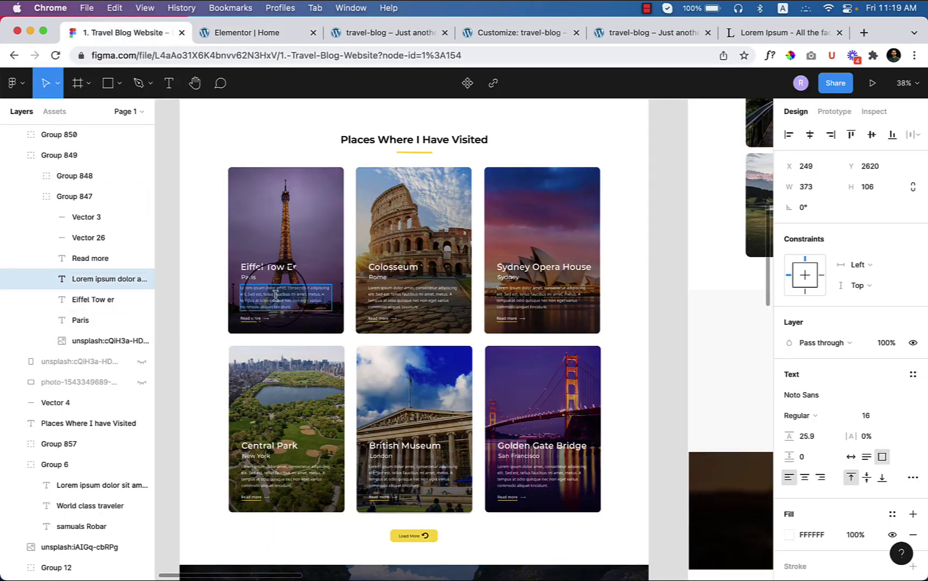
- In the Elementor editor, add a Text Editor widget below the Paris heading and replace its text with the copied paragraph
{"action": "left_click", "coordinate": [283, 33]}
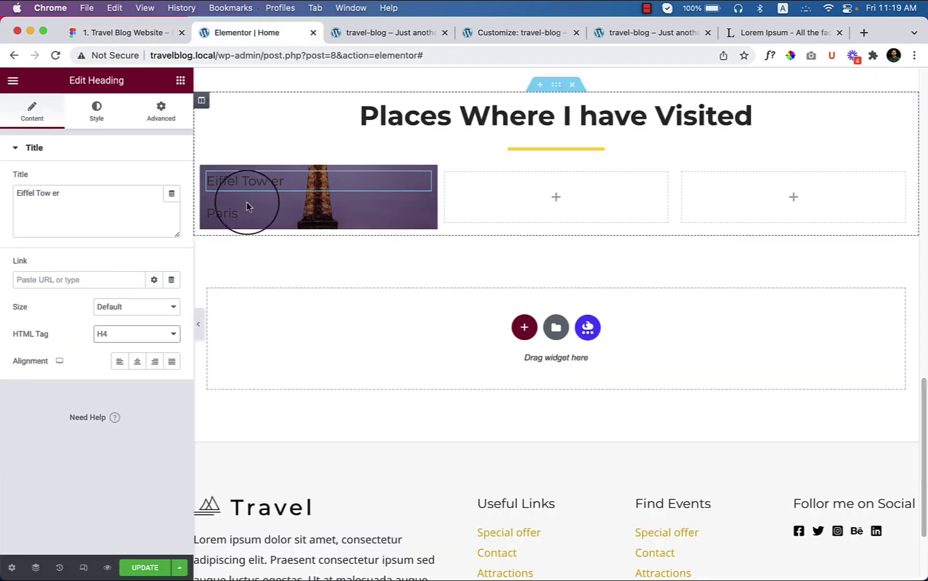
{"action": "left_click", "coordinate": [179, 82]}
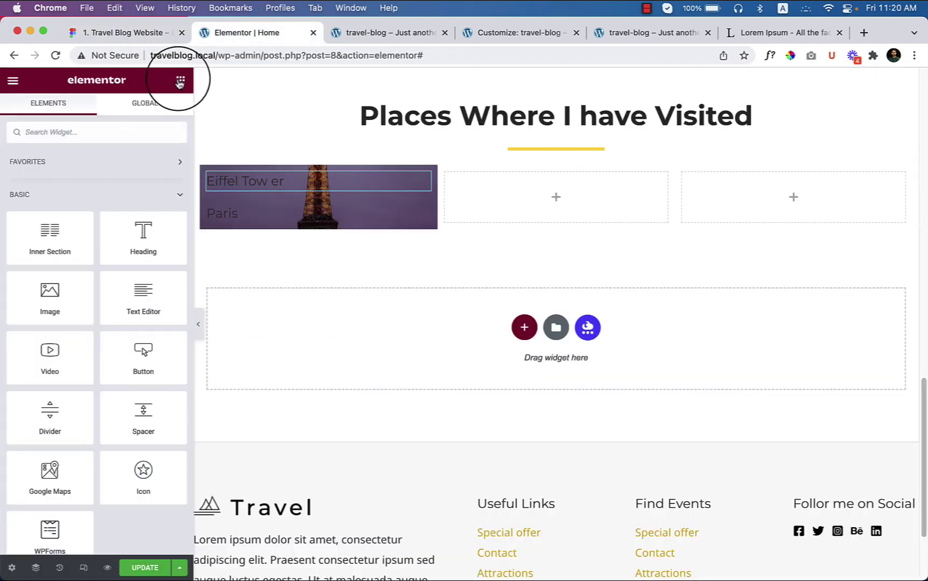
{"action": "left_click_drag", "start_coordinate": [143, 296], "coordinate": [293, 214]}
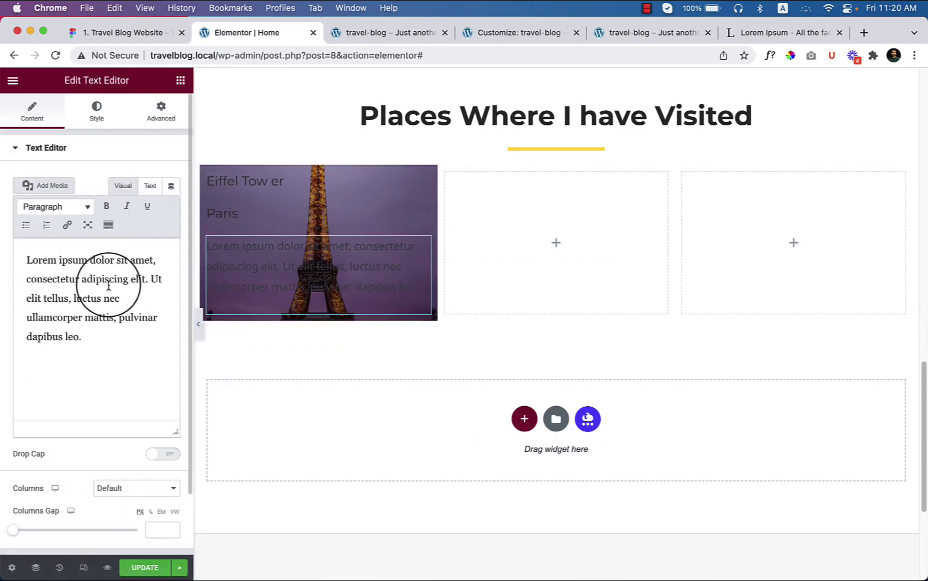
{"action": "left_click", "coordinate": [150, 186]}
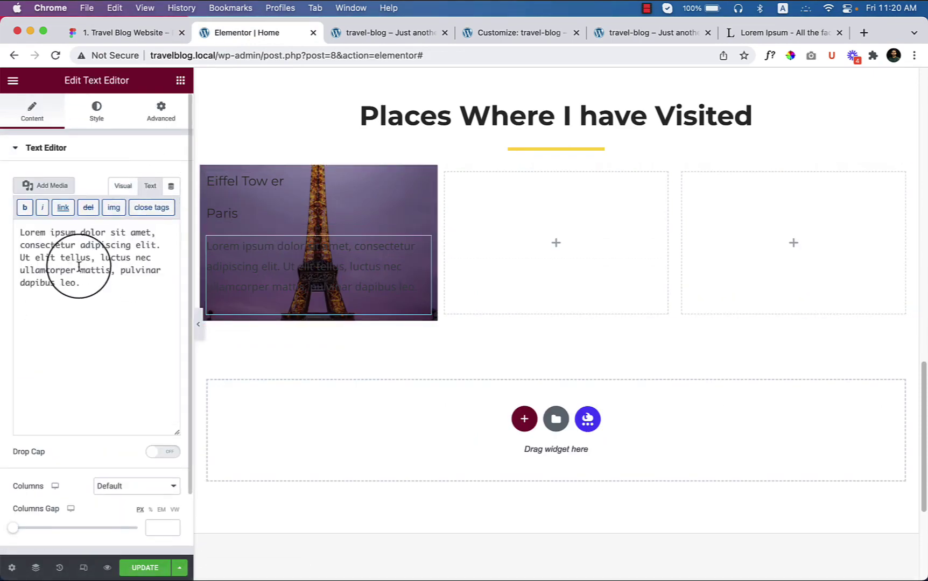
{"action": "triple_click", "coordinate": [81, 256]}
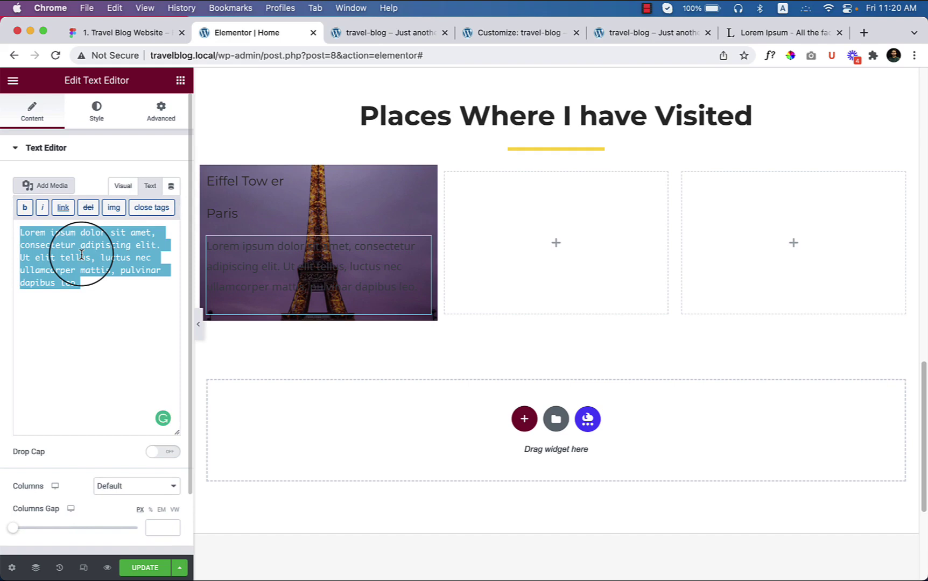
{"action": "key", "text": "super+v"}
- Check the Read more link in Figma, then duplicate Elementor's existing Read More button and move the copy below the Eiffel card's paragraph
{"action": "left_click", "coordinate": [107, 33]}
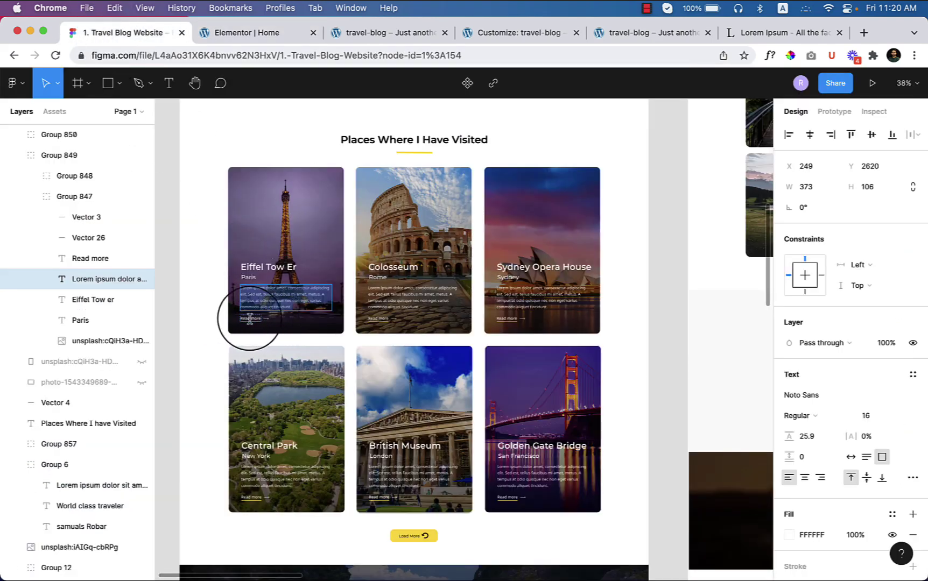
{"action": "left_click", "coordinate": [247, 33]}
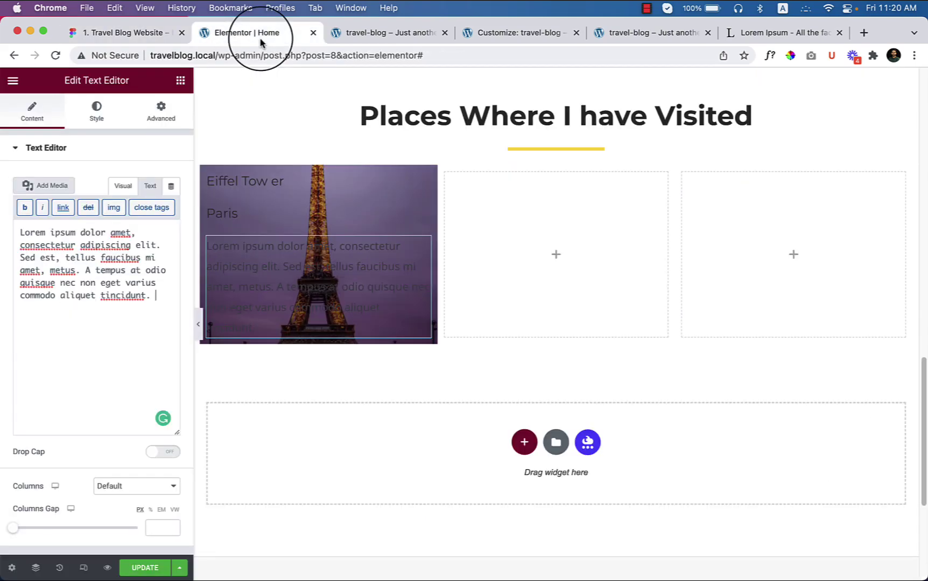
{"action": "scroll", "coordinate": [730, 246], "scroll_direction": "up", "scroll_amount": 3}
{"action": "right_click", "coordinate": [786, 128]}
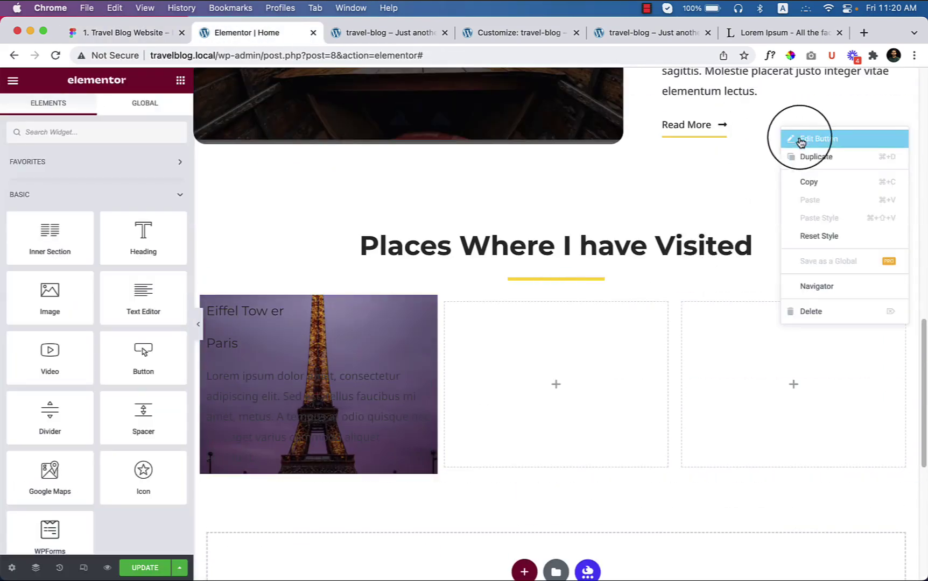
{"action": "left_click", "coordinate": [809, 158]}
{"action": "left_click_drag", "start_coordinate": [907, 163], "coordinate": [344, 471]}
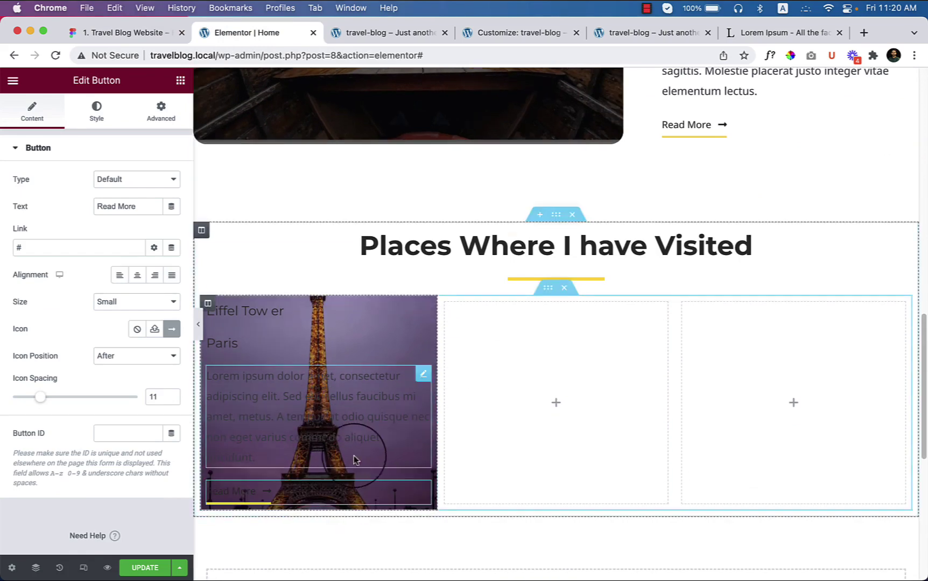
{"action": "scroll", "coordinate": [363, 456], "scroll_direction": "down", "scroll_amount": 3}
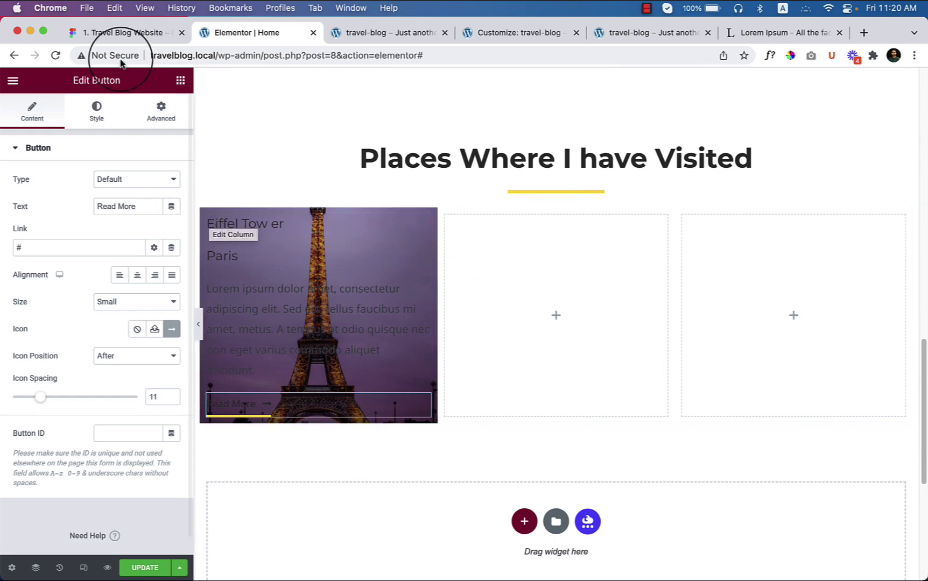
- Check the Eiffel Tow Er title's text style in Figma, then open the heading settings under global Typography in the WordPress customizer
{"action": "left_click", "coordinate": [110, 33]}
{"action": "left_click", "coordinate": [267, 271]}
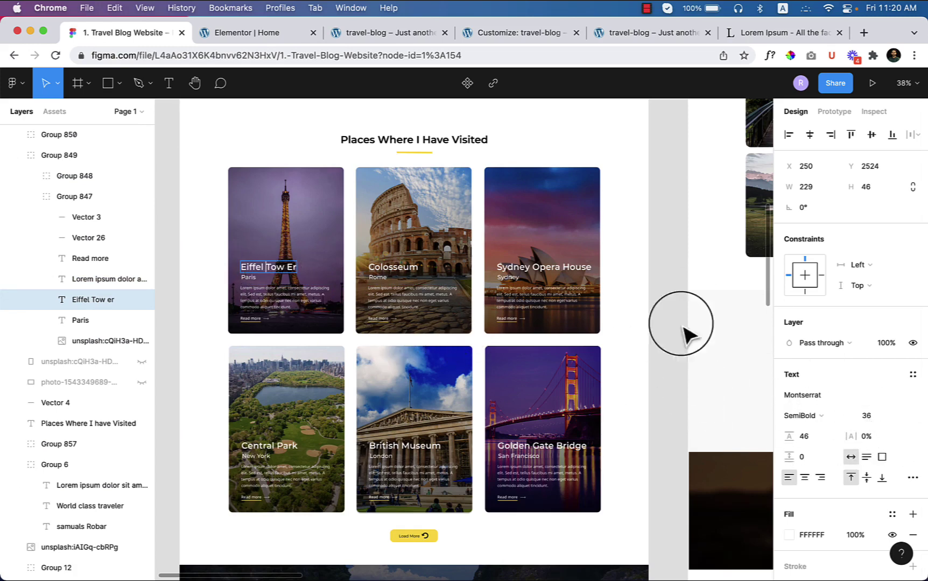
{"action": "left_click", "coordinate": [517, 34]}
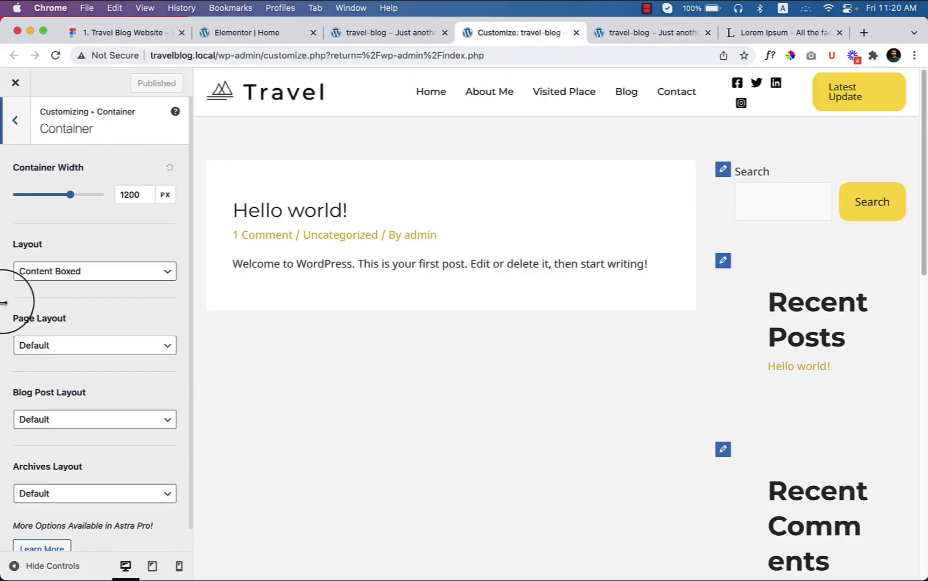
{"action": "left_click", "coordinate": [25, 118]}
{"action": "left_click", "coordinate": [16, 123]}
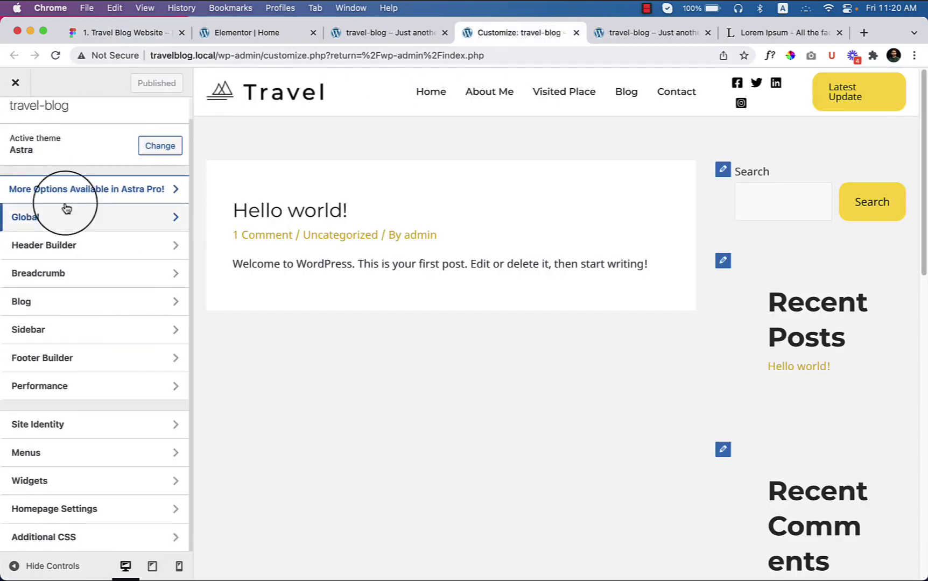
{"action": "left_click", "coordinate": [92, 230]}
{"action": "left_click", "coordinate": [92, 158]}
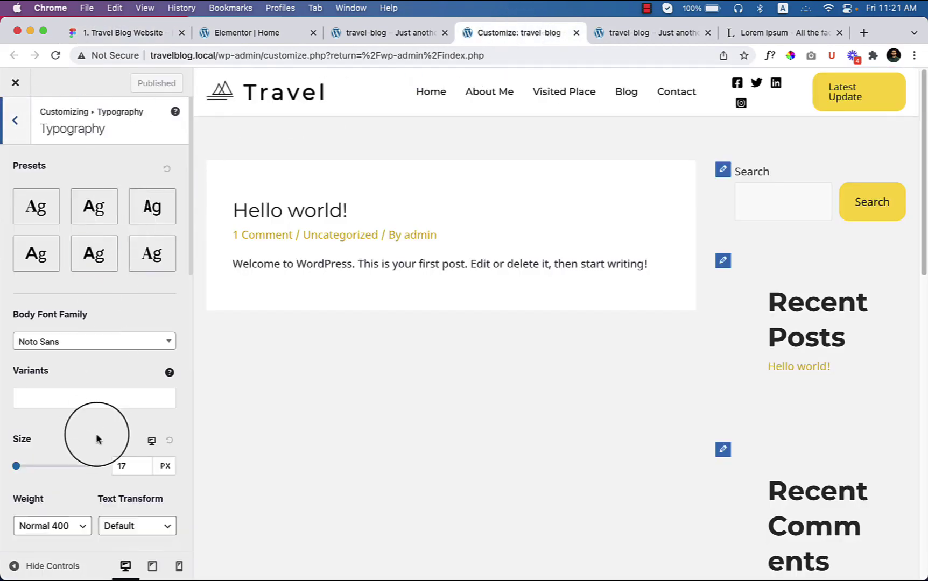
{"action": "scroll", "coordinate": [96, 439], "scroll_direction": "down", "scroll_amount": 12}
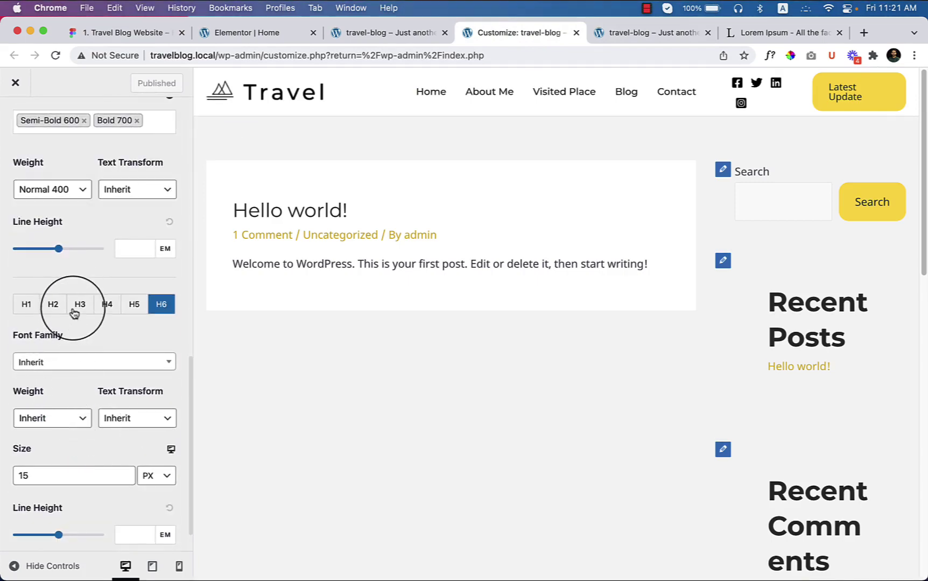
- Set the H3 heading weight to Semi-Bold 600, compare it with the Figma title style, and publish the customizer changes
{"action": "left_click", "coordinate": [79, 306]}
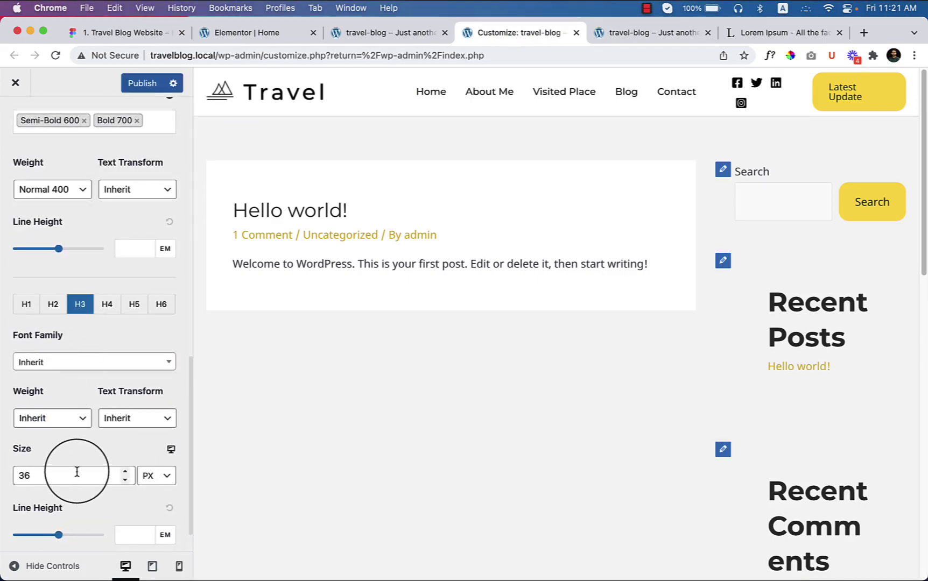
{"action": "scroll", "coordinate": [78, 469], "scroll_direction": "down", "scroll_amount": 2}
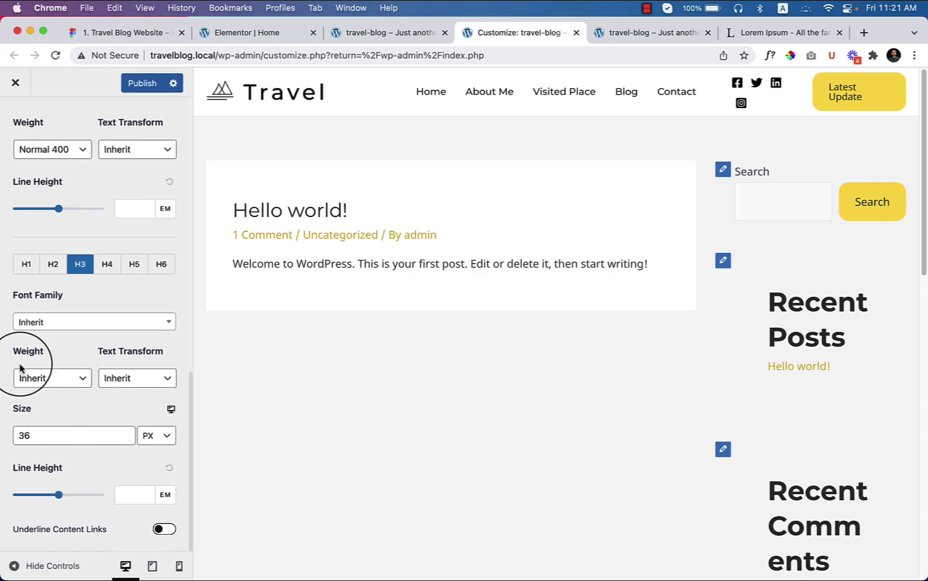
{"action": "left_click", "coordinate": [66, 377]}
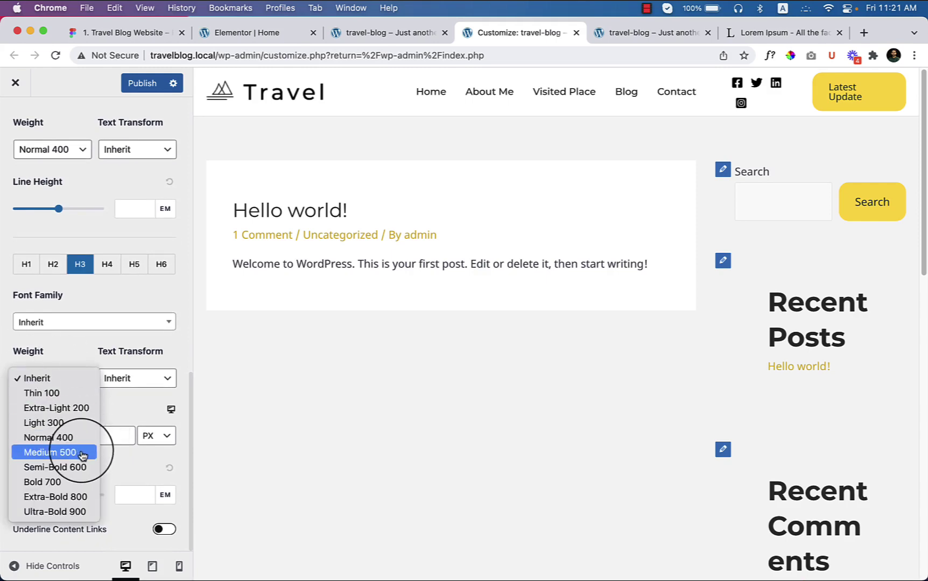
{"action": "left_click", "coordinate": [73, 469]}
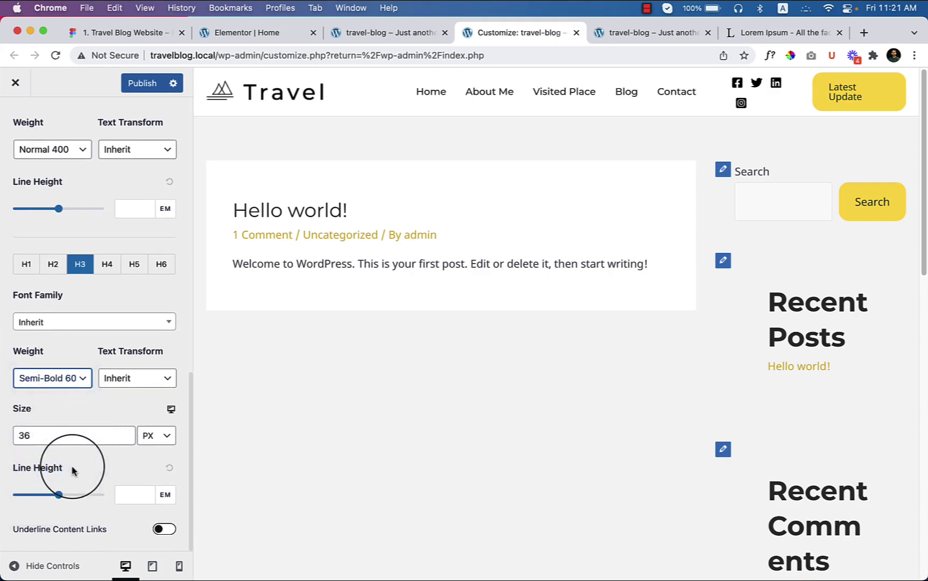
{"action": "left_click", "coordinate": [162, 32]}
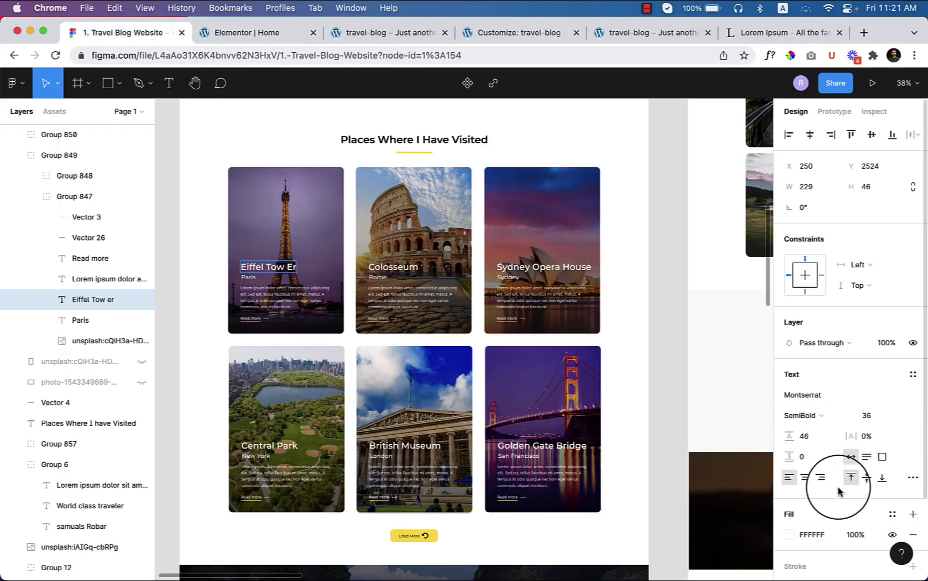
{"action": "left_click", "coordinate": [364, 33]}
{"action": "left_click", "coordinate": [496, 35]}
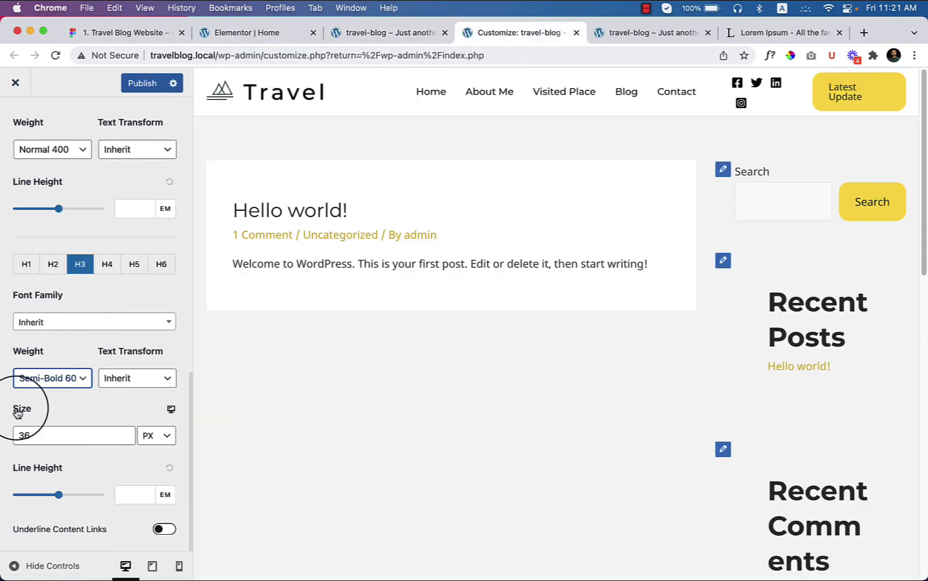
{"action": "left_click", "coordinate": [135, 91]}
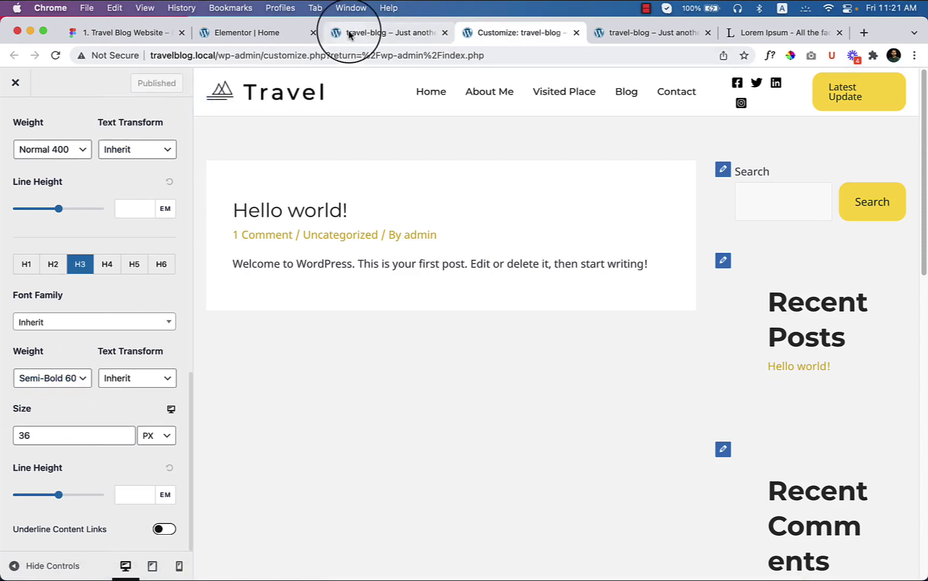
- In the Elementor editor, set the Eiffel Tow er heading's HTML tag to H3, update the page and reload the editor
{"action": "left_click", "coordinate": [269, 32]}
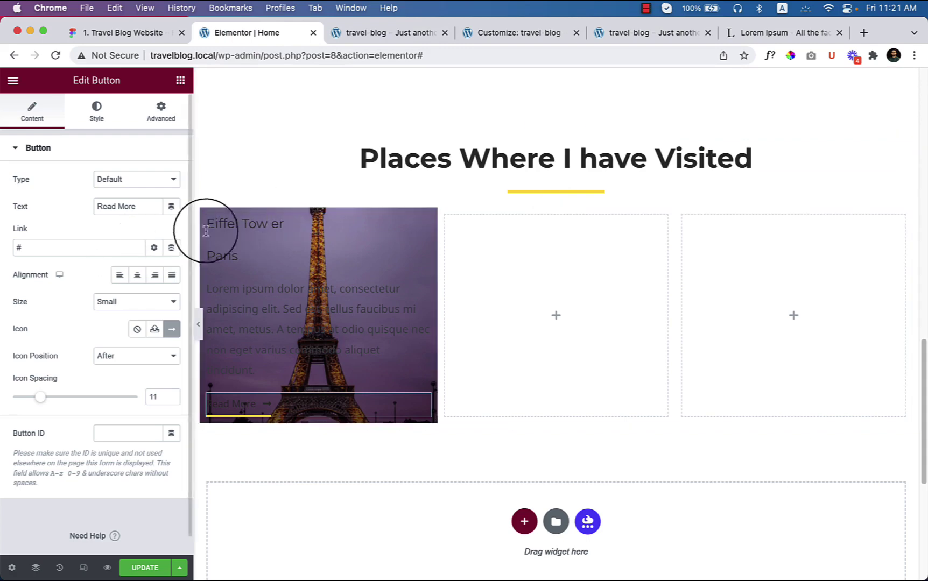
{"action": "left_click", "coordinate": [244, 221]}
{"action": "left_click", "coordinate": [118, 338]}
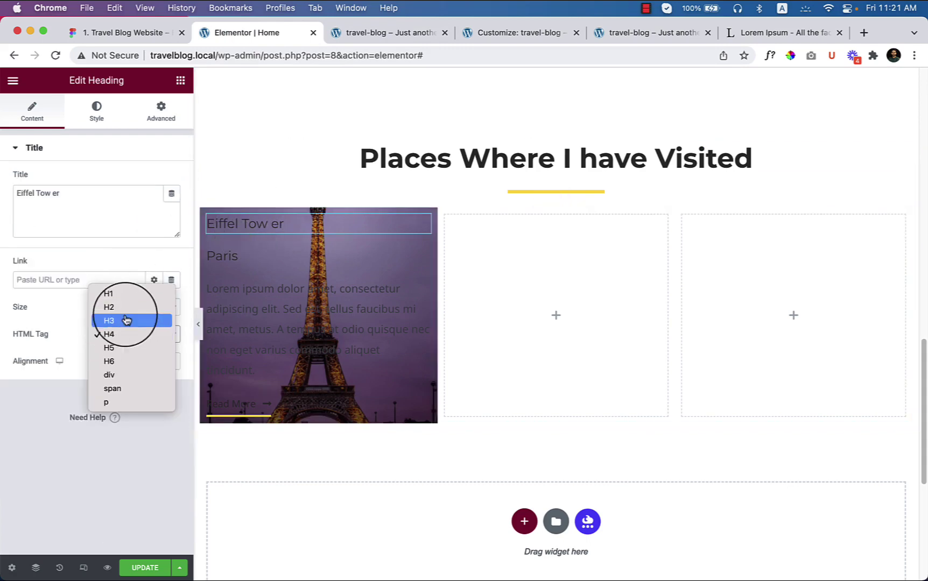
{"action": "left_click", "coordinate": [126, 322]}
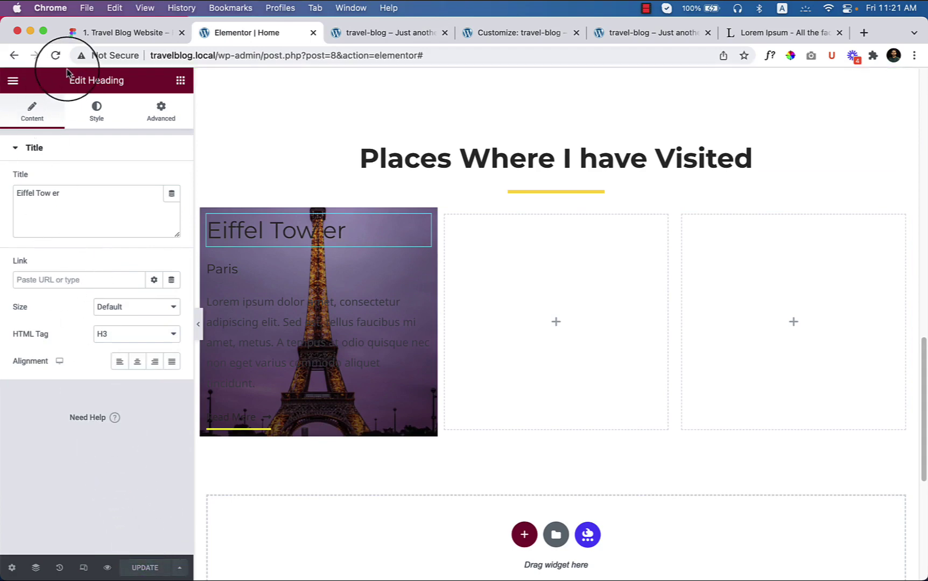
{"action": "left_click", "coordinate": [56, 56]}
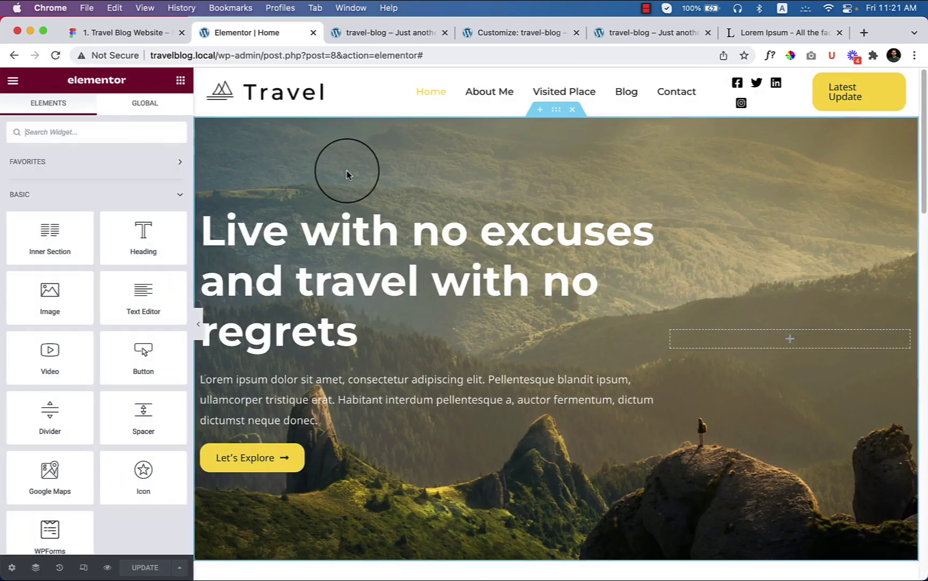
- Set the Eiffel Tow er heading's text color to a white global theme color
{"action": "scroll", "coordinate": [471, 351], "scroll_direction": "down", "scroll_amount": 10}
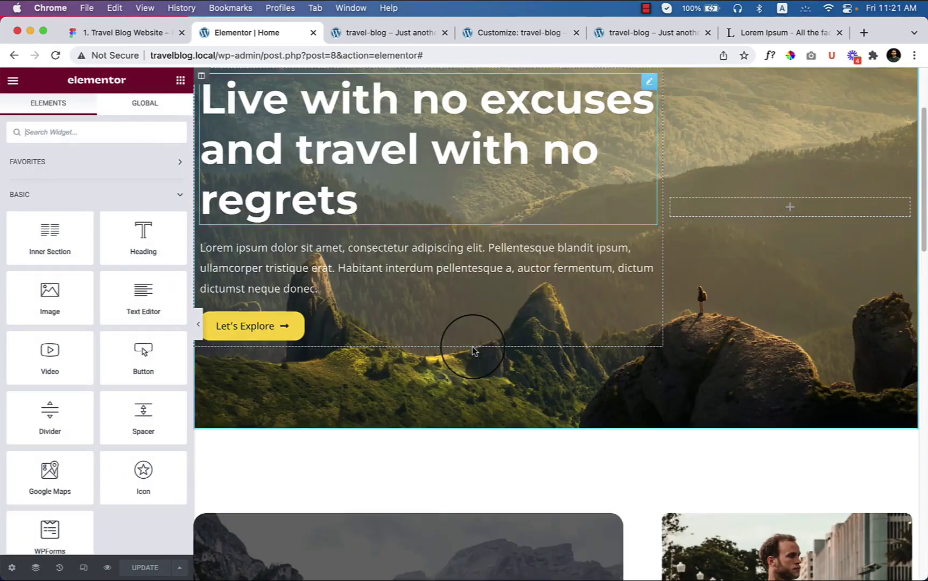
{"action": "scroll", "coordinate": [472, 351], "scroll_direction": "down", "scroll_amount": 6}
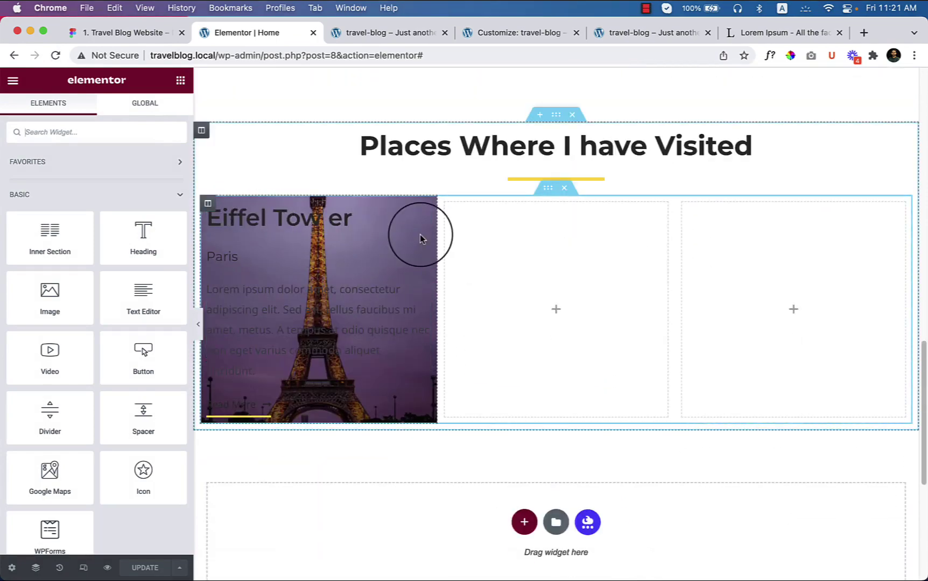
{"action": "left_click", "coordinate": [379, 230]}
{"action": "left_click", "coordinate": [95, 112]}
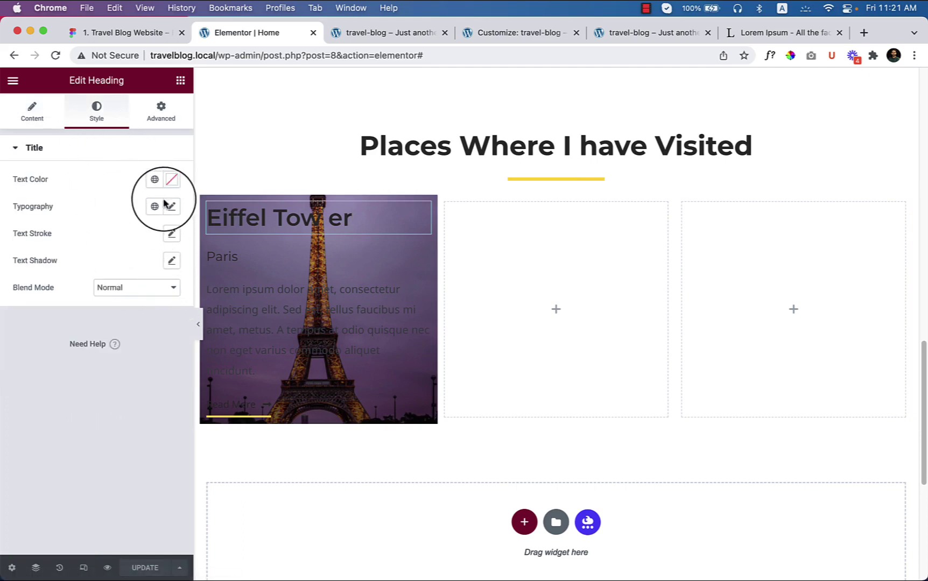
{"action": "left_click", "coordinate": [154, 179]}
{"action": "scroll", "coordinate": [89, 334], "scroll_direction": "down", "scroll_amount": 3}
{"action": "scroll", "coordinate": [99, 388], "scroll_direction": "down", "scroll_amount": 1}
{"action": "left_click", "coordinate": [96, 391]}
- Apply a white global theme color to the Paris heading's text
{"action": "left_click", "coordinate": [290, 260]}
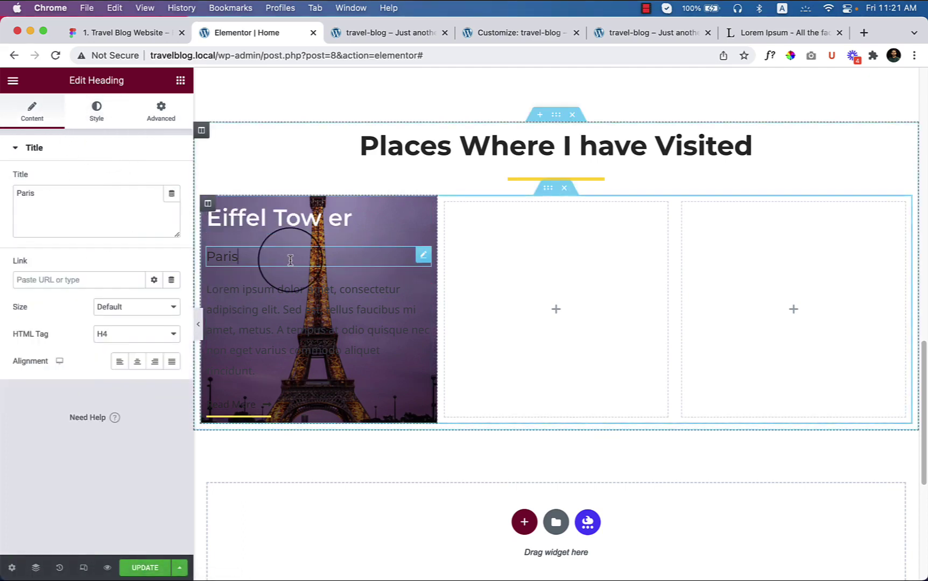
{"action": "left_click", "coordinate": [97, 114]}
{"action": "left_click", "coordinate": [154, 180]}
{"action": "scroll", "coordinate": [75, 366], "scroll_direction": "down", "scroll_amount": 3}
{"action": "left_click", "coordinate": [73, 330]}
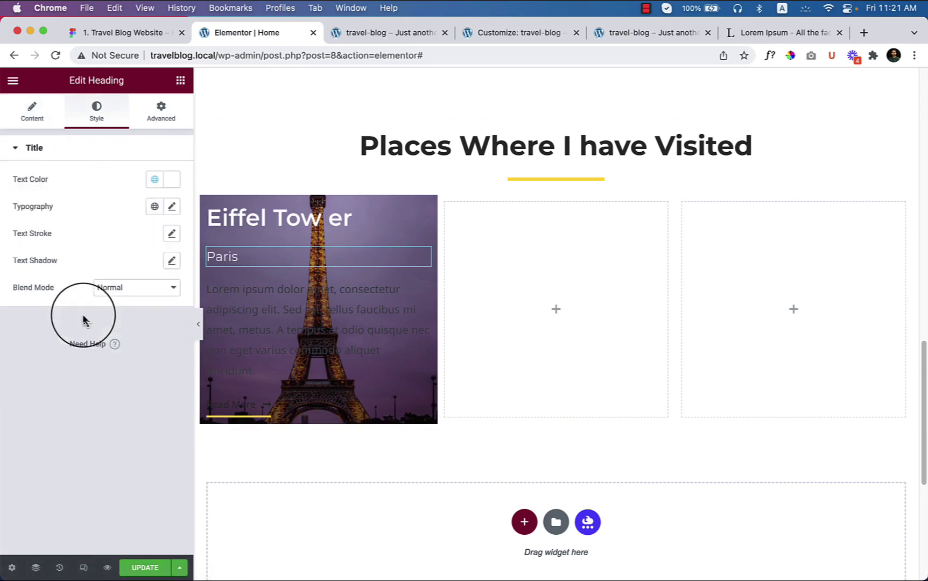
- Set the text color of the Eiffel card's lorem ipsum paragraph to the global Theme Color 6 (#FFFFFF)
{"action": "left_click", "coordinate": [336, 324]}
{"action": "left_click", "coordinate": [97, 110]}
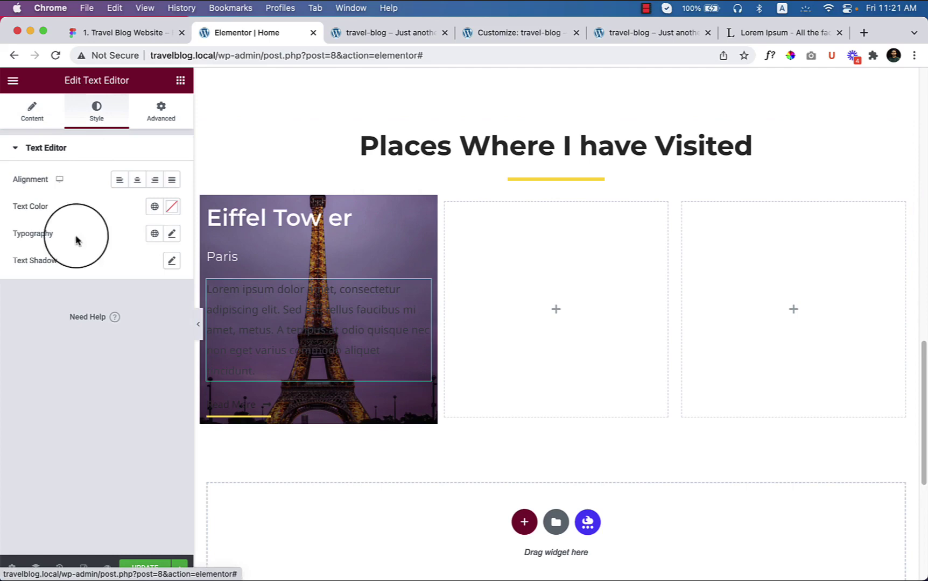
{"action": "left_click", "coordinate": [155, 210]}
{"action": "scroll", "coordinate": [102, 366], "scroll_direction": "down", "scroll_amount": 3}
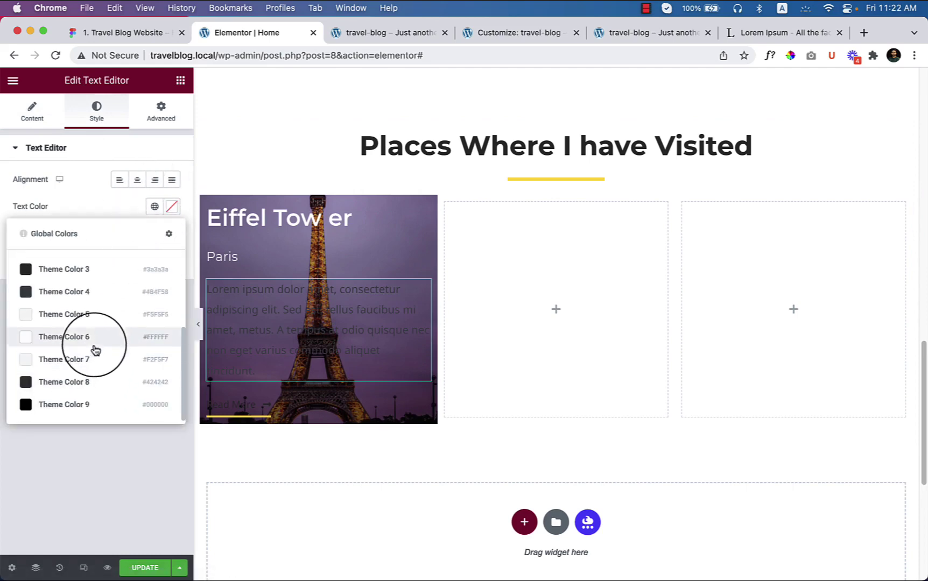
{"action": "left_click", "coordinate": [94, 352]}
- Try the global Theme Color 6 (#FFFFFF) as the card's Read More button background, then clear that color
{"action": "left_click", "coordinate": [368, 416]}
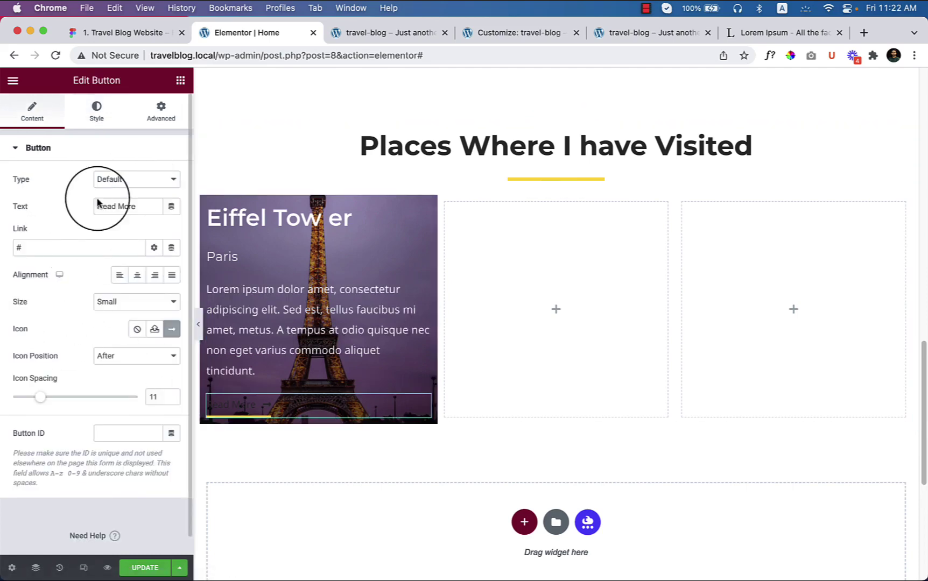
{"action": "left_click", "coordinate": [97, 112]}
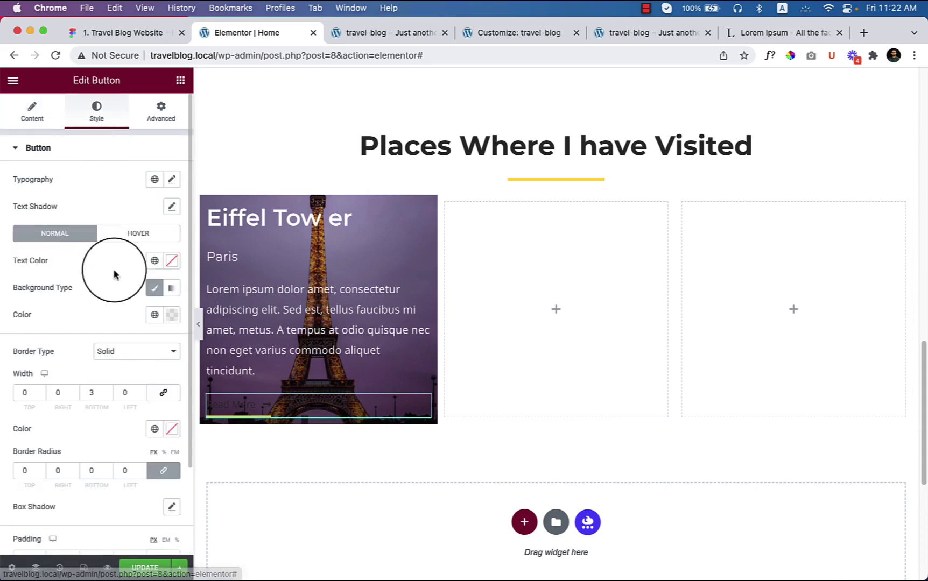
{"action": "left_click", "coordinate": [155, 314]}
{"action": "scroll", "coordinate": [81, 495], "scroll_direction": "down", "scroll_amount": 3}
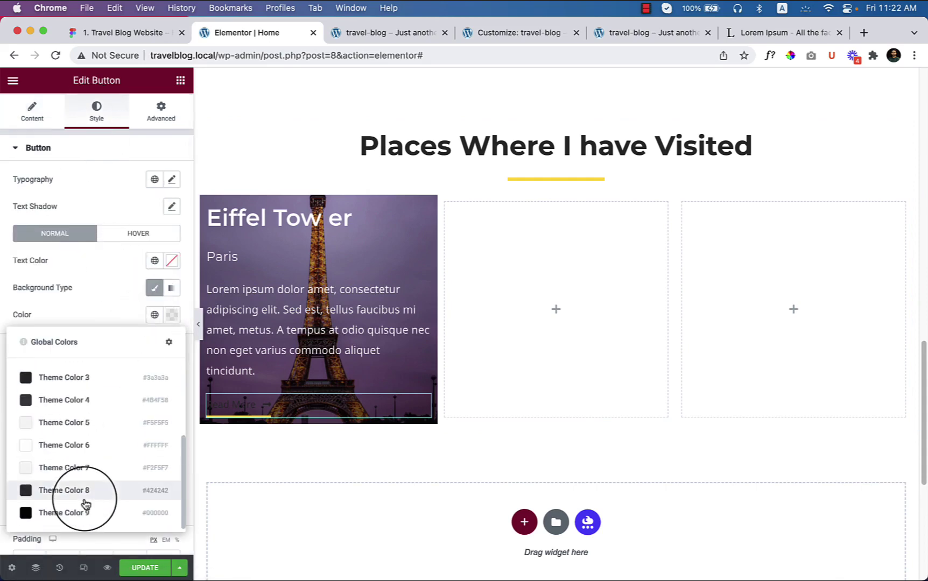
{"action": "left_click", "coordinate": [83, 451]}
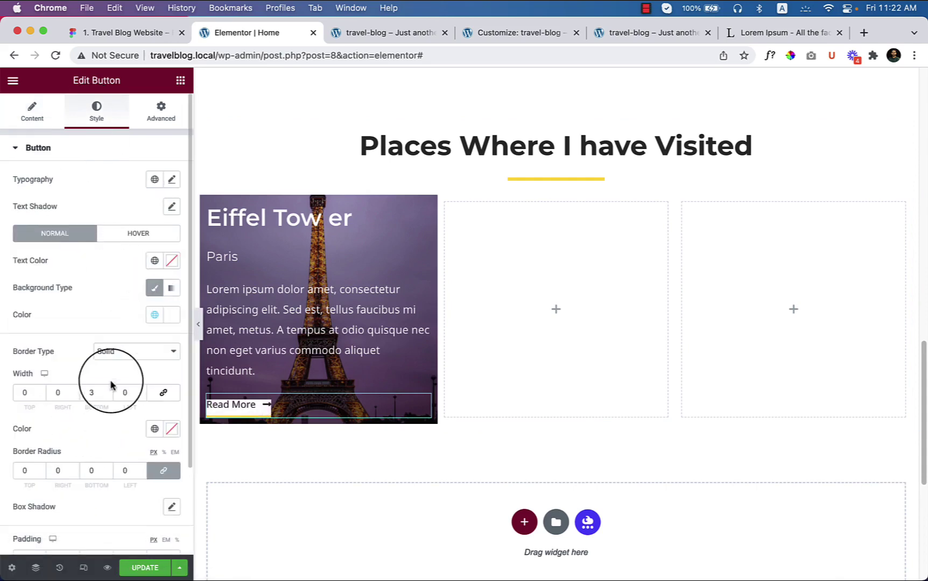
{"action": "left_click", "coordinate": [172, 318]}
{"action": "left_click", "coordinate": [120, 337]}
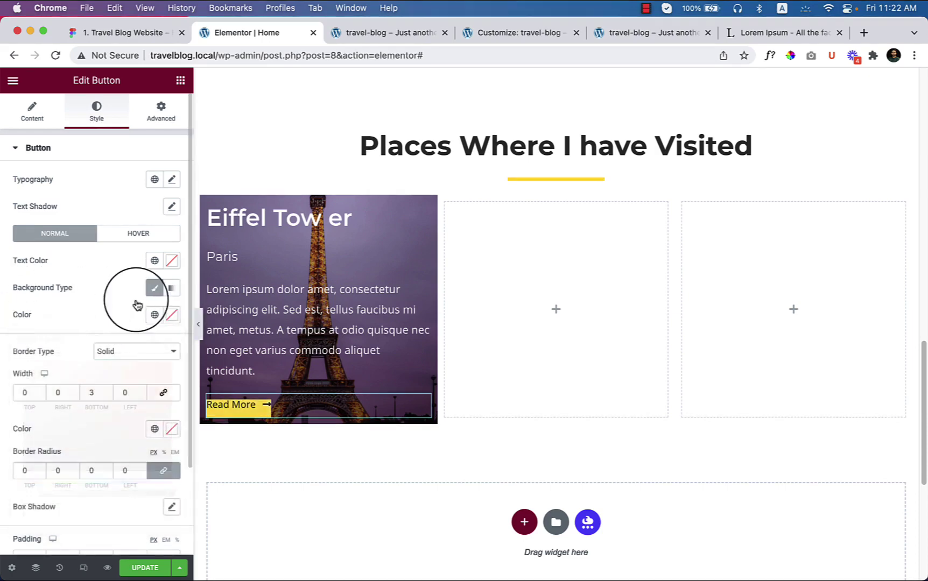
- Make the background color of the card's Read More button fully transparent
{"action": "left_click", "coordinate": [154, 261]}
{"action": "left_click", "coordinate": [133, 262]}
{"action": "left_click", "coordinate": [172, 317]}
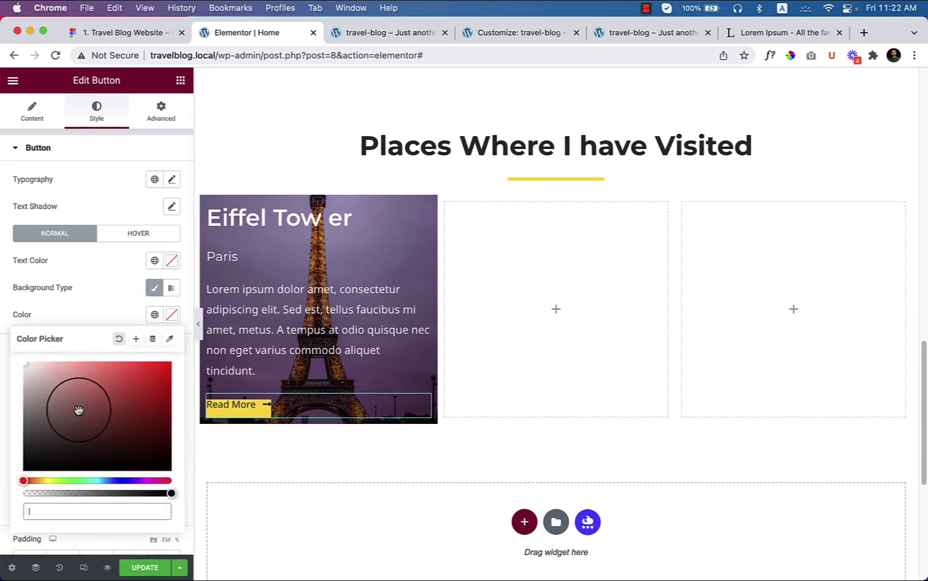
{"action": "left_click_drag", "start_coordinate": [48, 494], "coordinate": [16, 496]}
{"action": "left_click", "coordinate": [83, 295]}
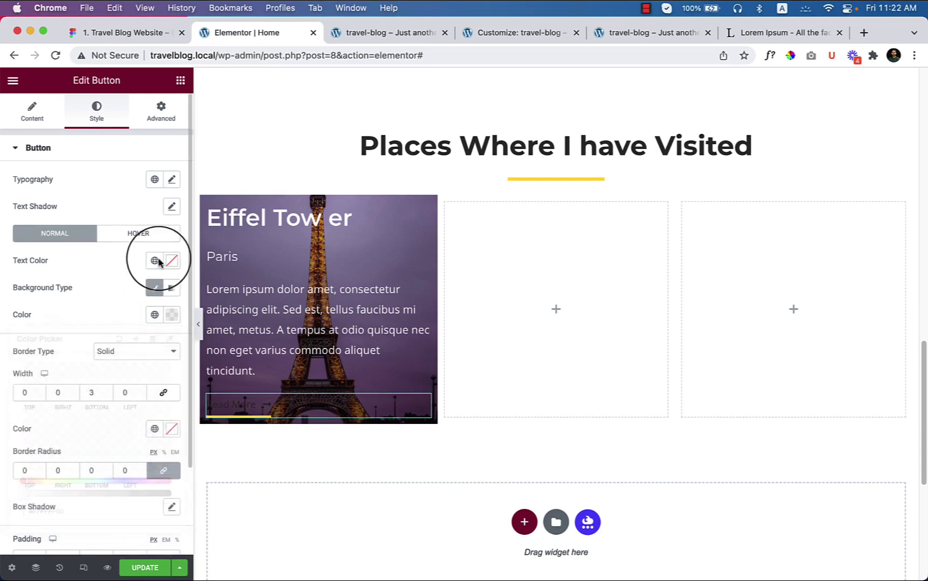
- Set the text color of the Eiffel card's Read More button to the global Theme Color 6 (#FFFFFF)
{"action": "left_click", "coordinate": [155, 261]}
{"action": "scroll", "coordinate": [67, 430], "scroll_direction": "down", "scroll_amount": 5}
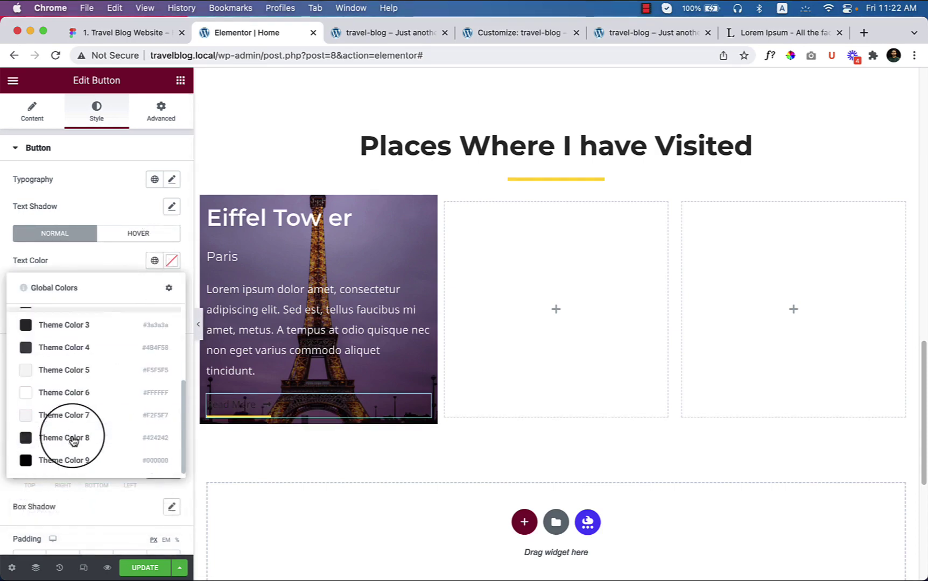
{"action": "left_click", "coordinate": [76, 400]}
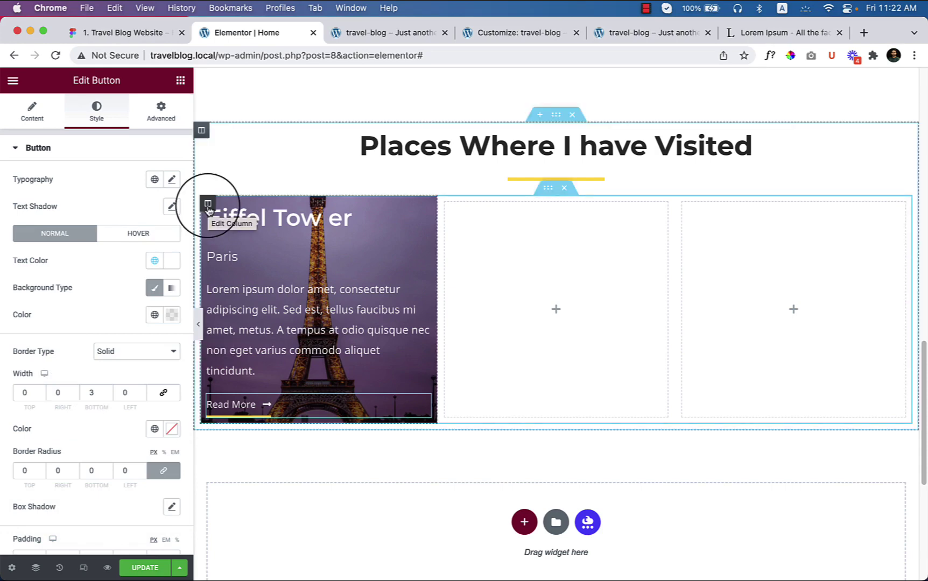
- Add a Spacer above the Eiffel Tower heading, set its space to 165 px, and preview the card
{"action": "left_click", "coordinate": [208, 206]}
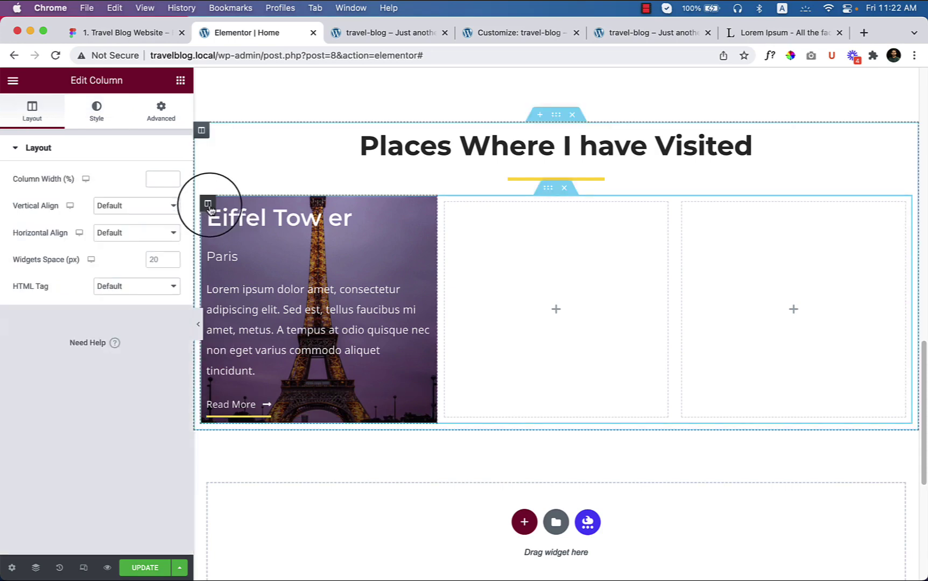
{"action": "left_click", "coordinate": [97, 110]}
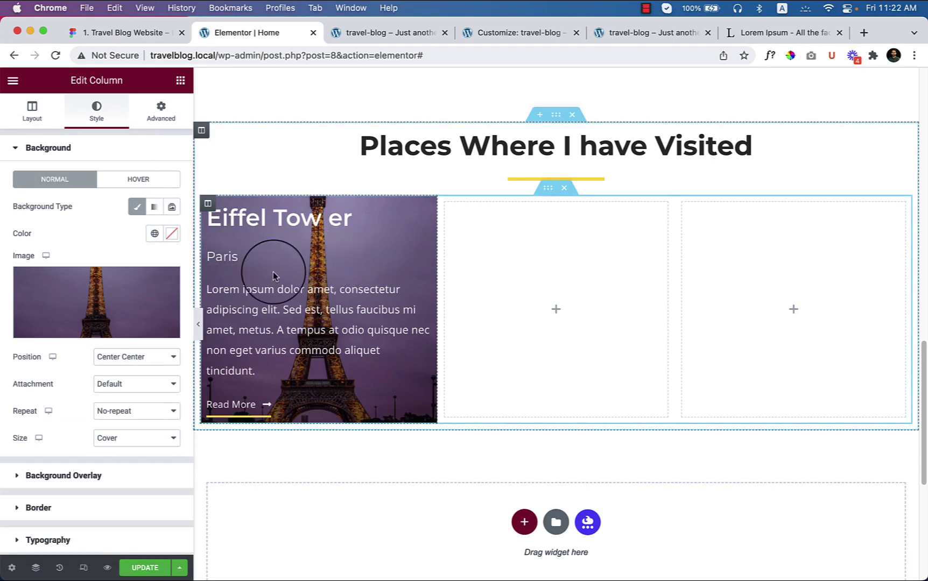
{"action": "left_click", "coordinate": [182, 85]}
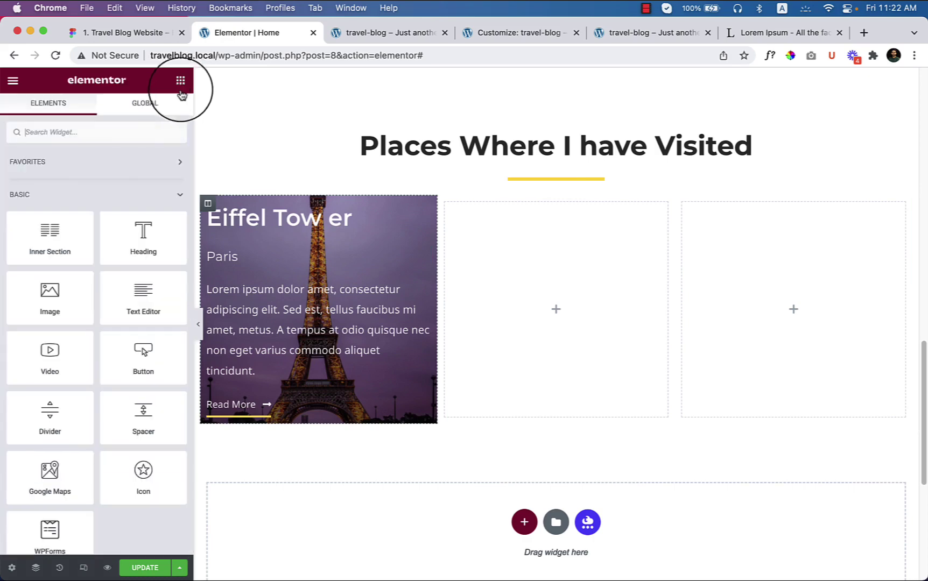
{"action": "left_click", "coordinate": [102, 136]}
{"action": "type", "text": "spa"}
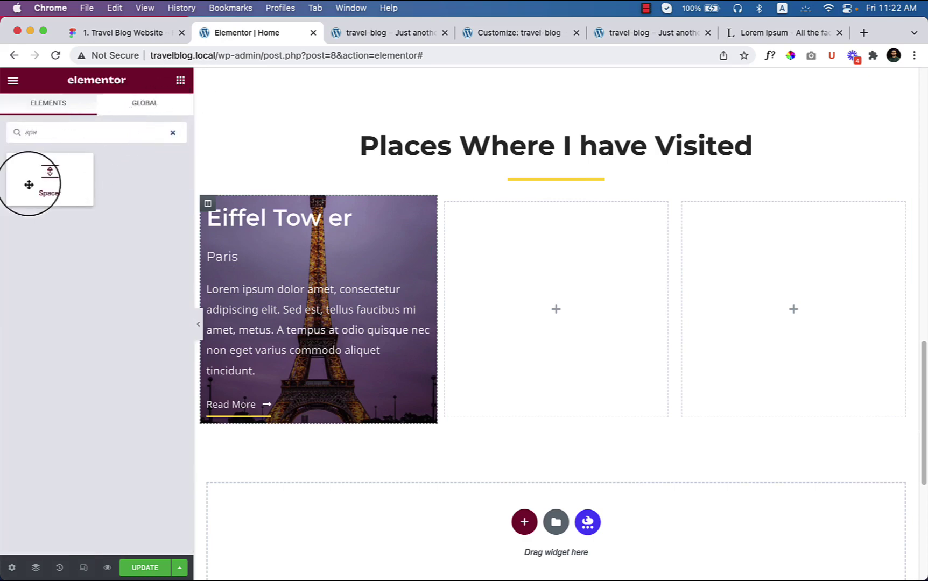
{"action": "left_click_drag", "start_coordinate": [28, 185], "coordinate": [263, 215]}
{"action": "mouse_move", "coordinate": [36, 200]}
{"action": "left_mouse_down"}
{"action": "mouse_move", "coordinate": [60, 199]}
{"action": "mouse_move", "coordinate": [50, 199]}
{"action": "left_mouse_up"}
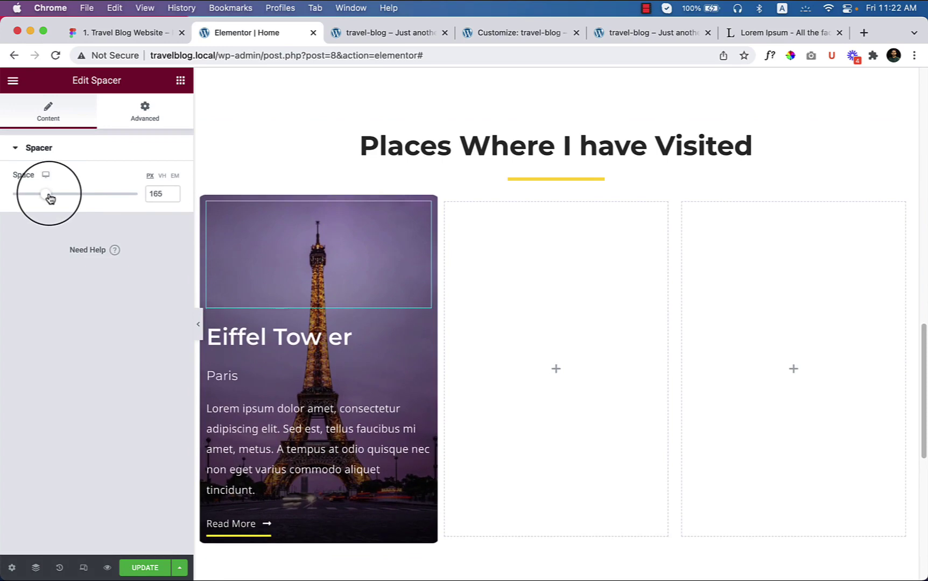
{"action": "left_click", "coordinate": [199, 339]}
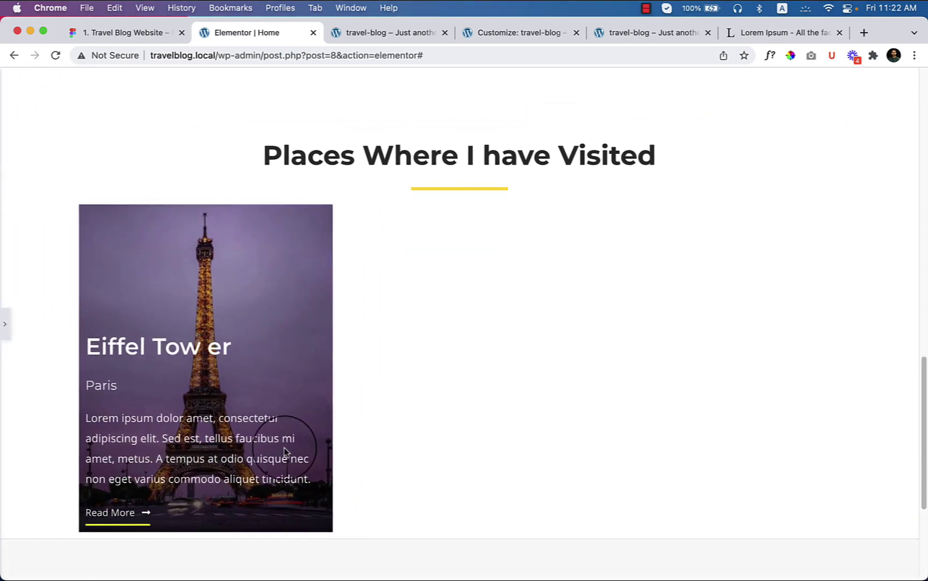
{"action": "scroll", "coordinate": [283, 451], "scroll_direction": "down", "scroll_amount": 3}
{"action": "scroll", "coordinate": [283, 451], "scroll_direction": "down", "scroll_amount": 1}
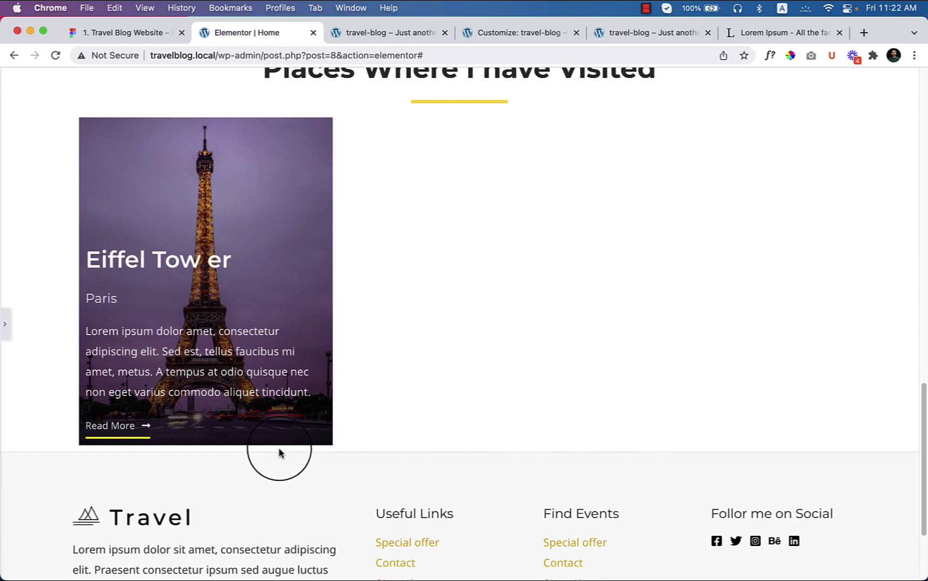
{"action": "left_click", "coordinate": [4, 330]}
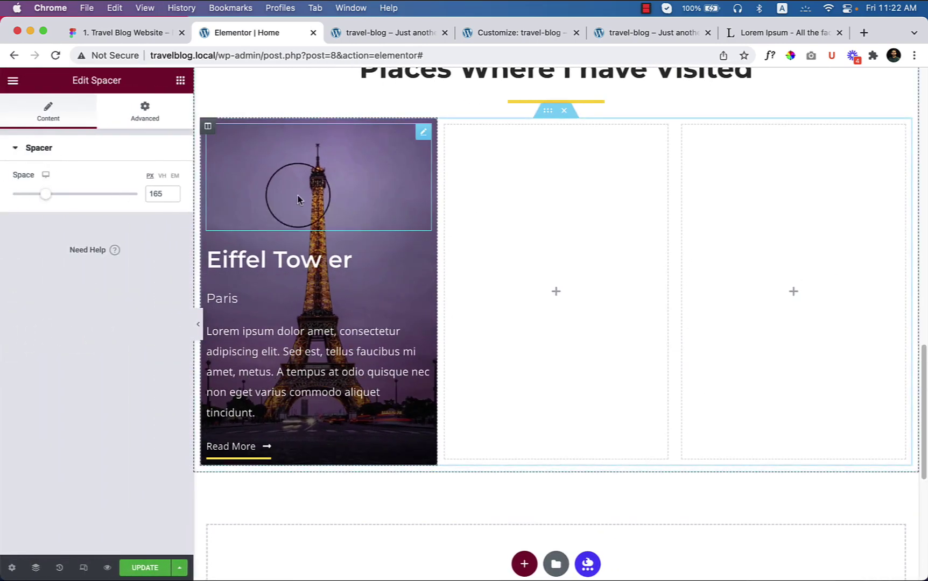
- Set the Eiffel card column's padding to 30 px on all sides, checking the inset against the Figma design
{"action": "left_click", "coordinate": [208, 127]}
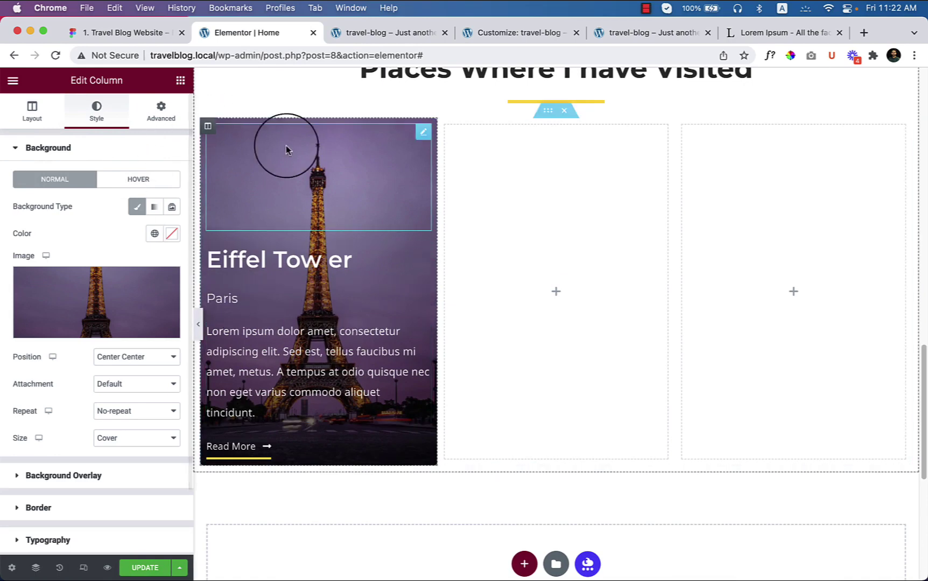
{"action": "left_click", "coordinate": [161, 110]}
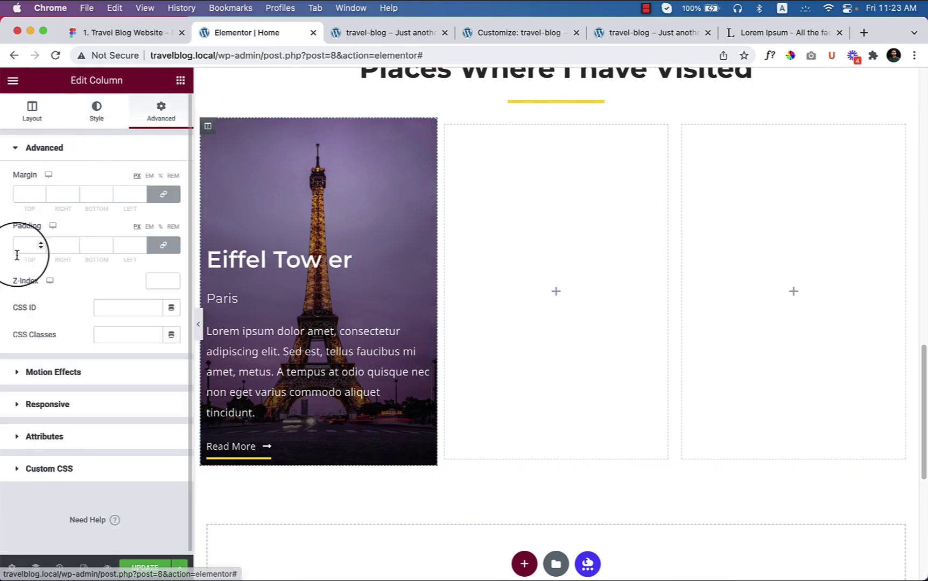
{"action": "type", "text": "20"}
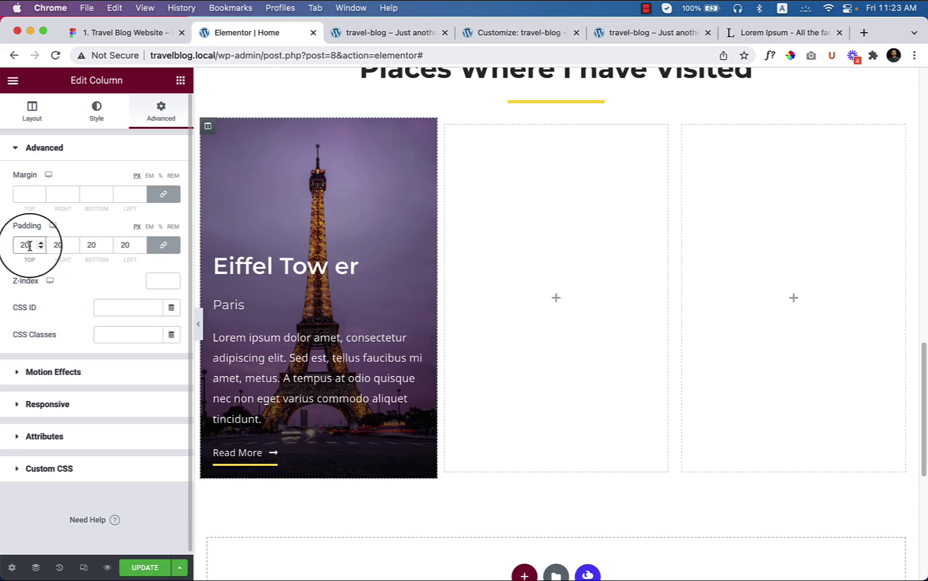
{"action": "left_click", "coordinate": [118, 33]}
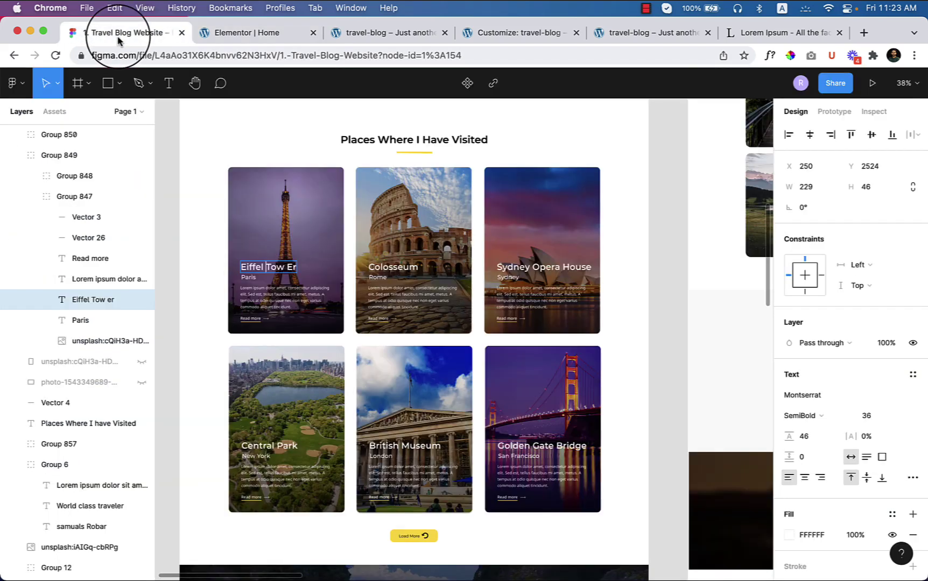
{"action": "left_click", "coordinate": [261, 38]}
{"action": "left_click", "coordinate": [38, 245]}
{"action": "key", "text": "Up"}
{"action": "key", "text": "Up"}
{"action": "key", "text": "Up"}
{"action": "key", "text": "Up"}
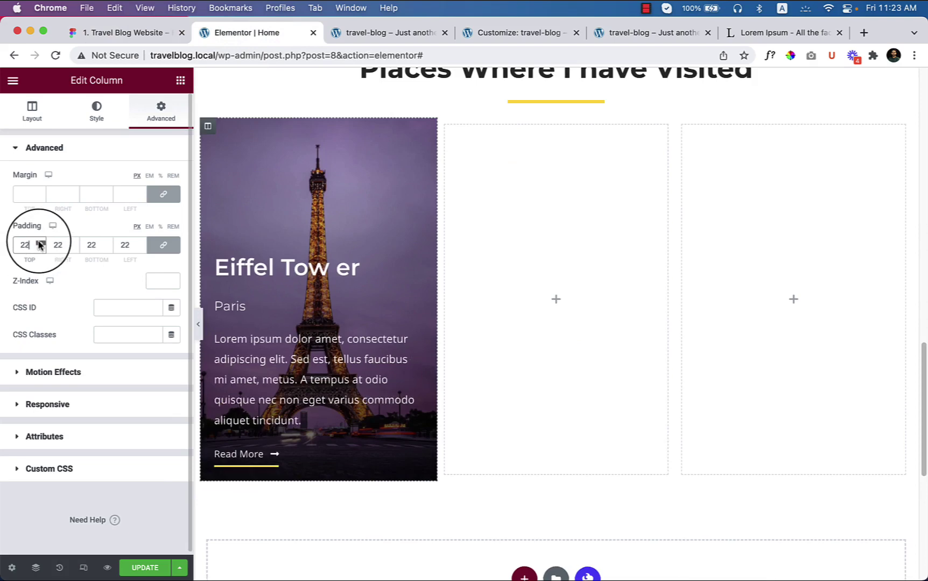
{"action": "key", "text": "Up"}
{"action": "key", "text": "Up"}
{"action": "key", "text": "Up"}
{"action": "key", "text": "Up"}
{"action": "key", "text": "Up"}
{"action": "key", "text": "Up"}
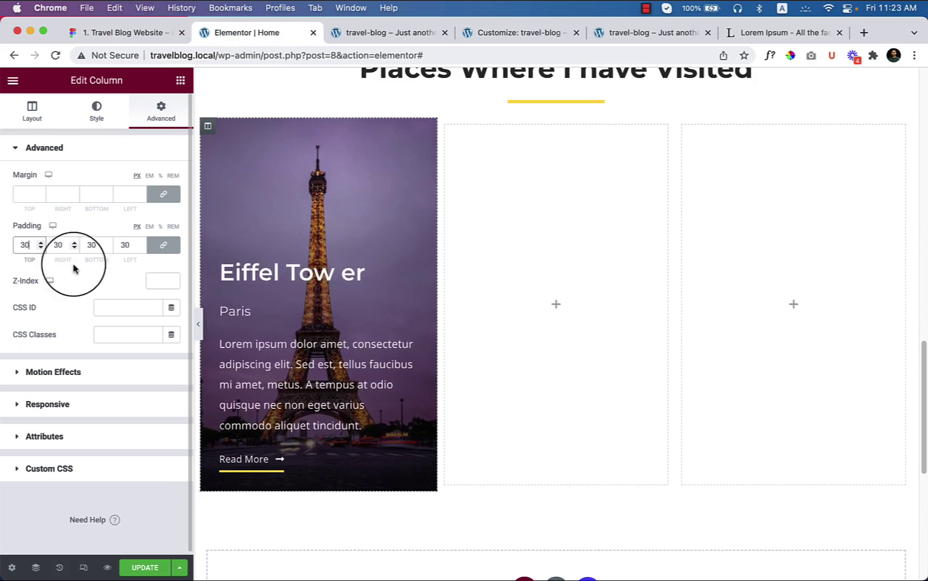
- Set the font weight of the card's Paris heading to 700
{"action": "left_click", "coordinate": [274, 314]}
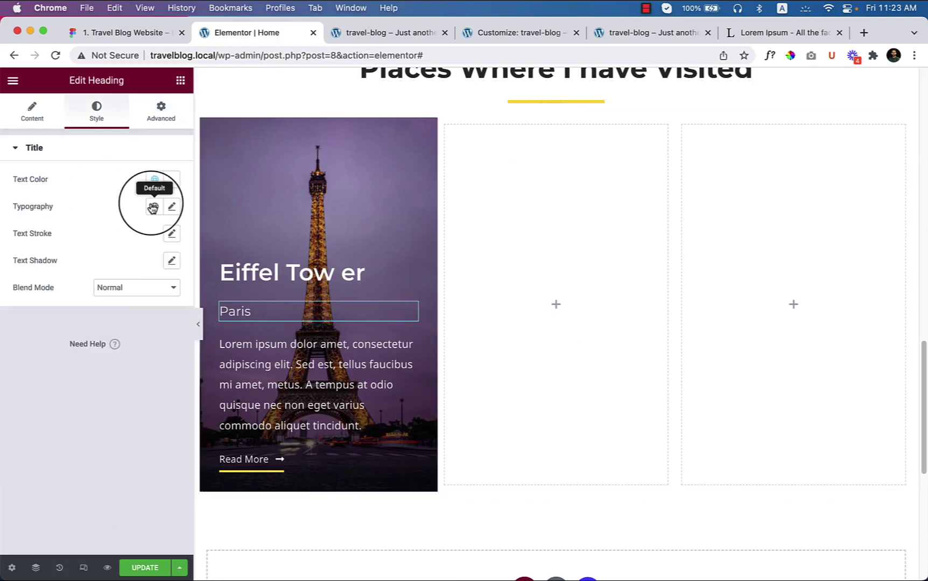
{"action": "left_click", "coordinate": [173, 210]}
{"action": "left_click", "coordinate": [123, 340]}
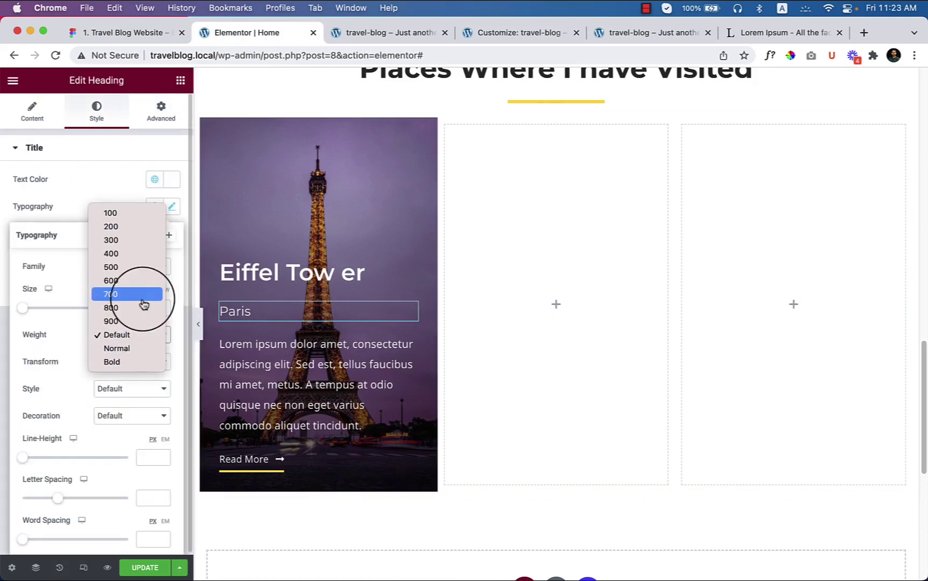
{"action": "left_click", "coordinate": [145, 303]}
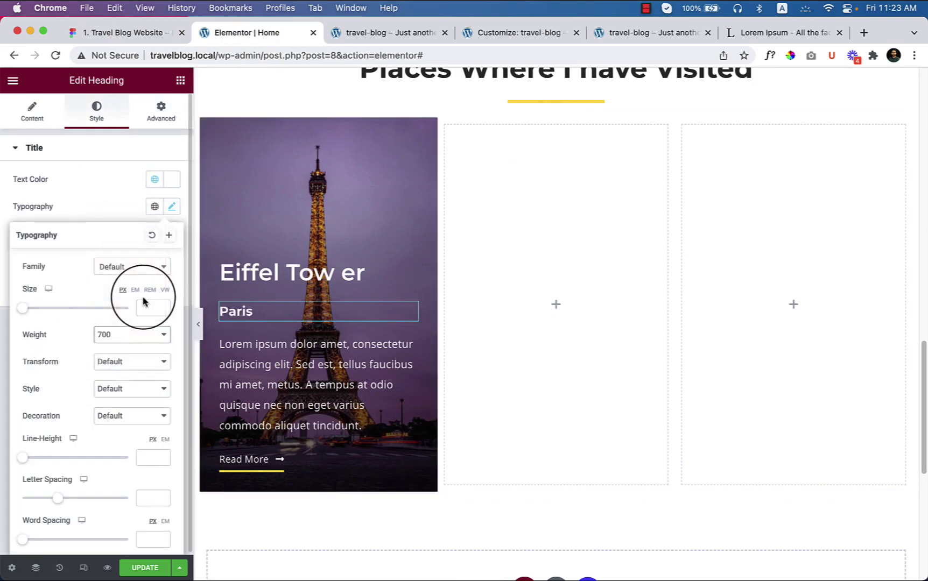
- Unlink the Paris heading's margins and set its top margin to -20 px
{"action": "left_click", "coordinate": [162, 116]}
{"action": "left_click", "coordinate": [161, 192]}
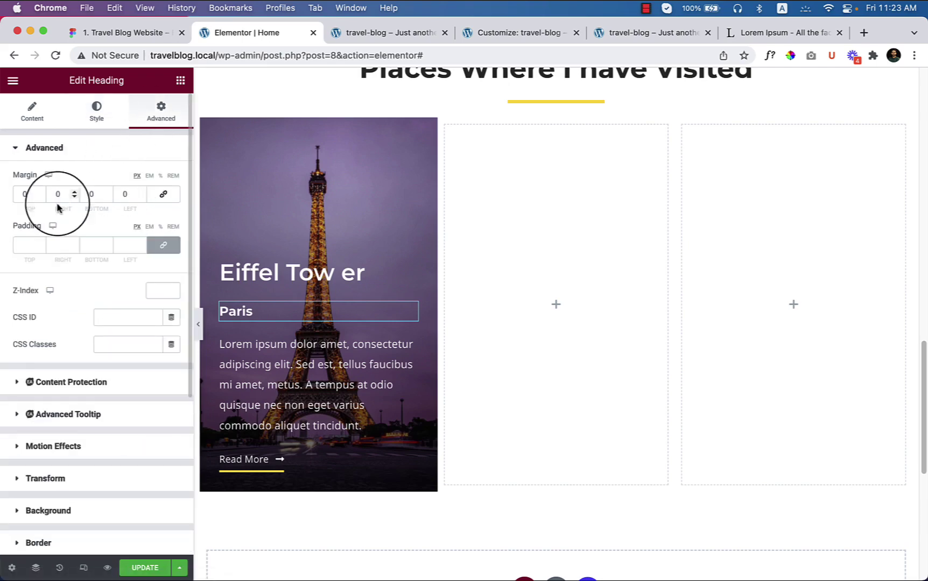
{"action": "double_click", "coordinate": [15, 196]}
{"action": "type", "text": "-18"}
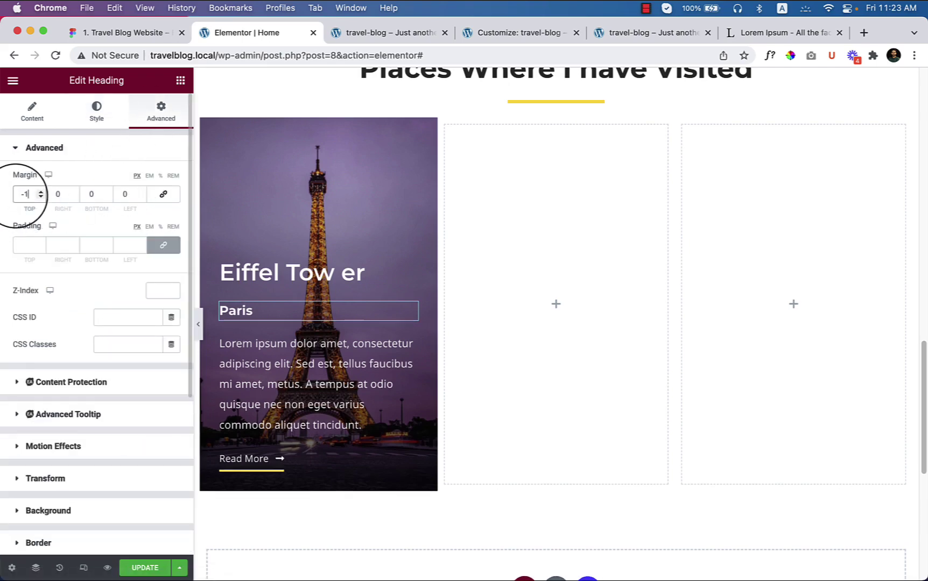
{"action": "key", "text": "Down"}
{"action": "key", "text": "Down"}
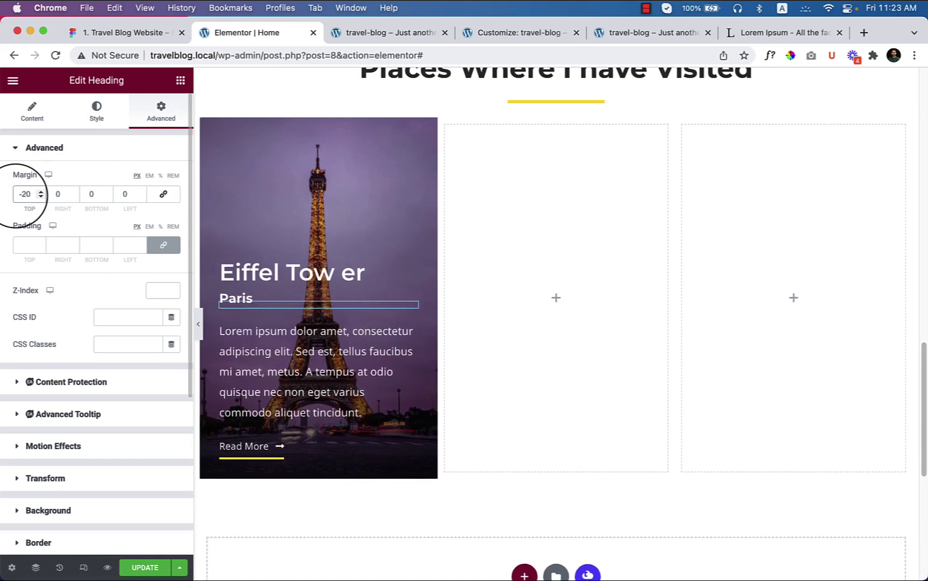
- Compare the card with the Figma design, set the spacer above the Eiffel Tower heading to 220 px, and preview it
{"action": "left_click", "coordinate": [119, 32]}
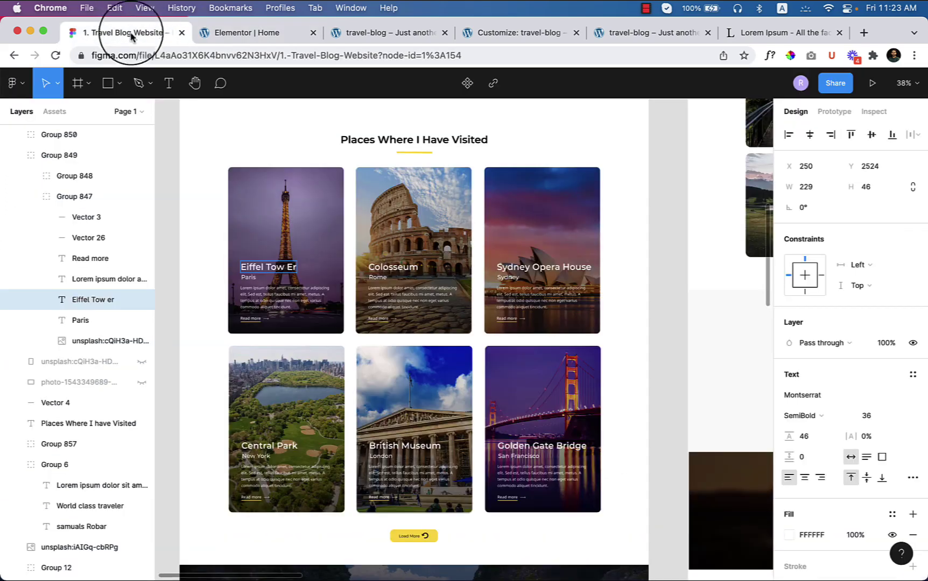
{"action": "left_click", "coordinate": [257, 36]}
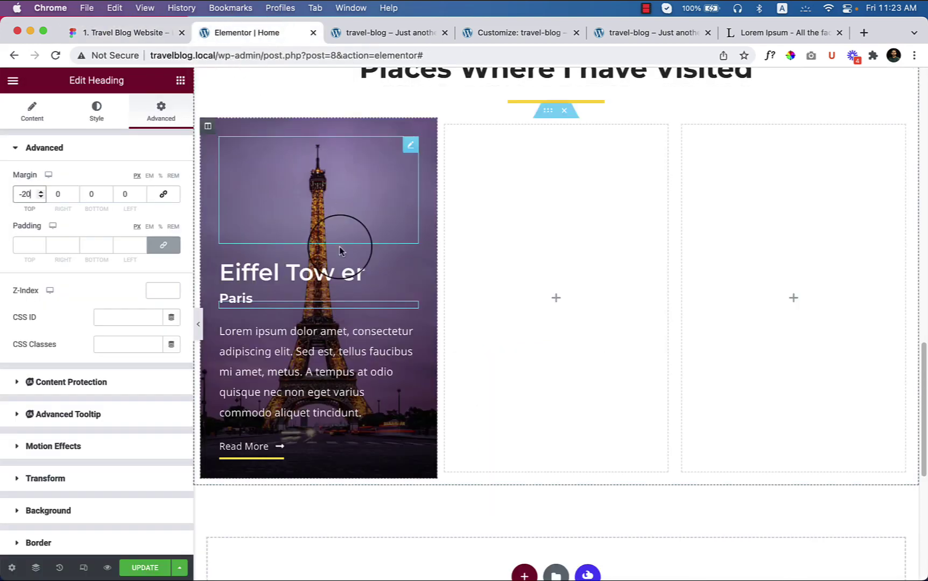
{"action": "left_click", "coordinate": [275, 162]}
{"action": "left_click_drag", "start_coordinate": [49, 198], "coordinate": [57, 199]}
{"action": "double_click", "coordinate": [158, 194]}
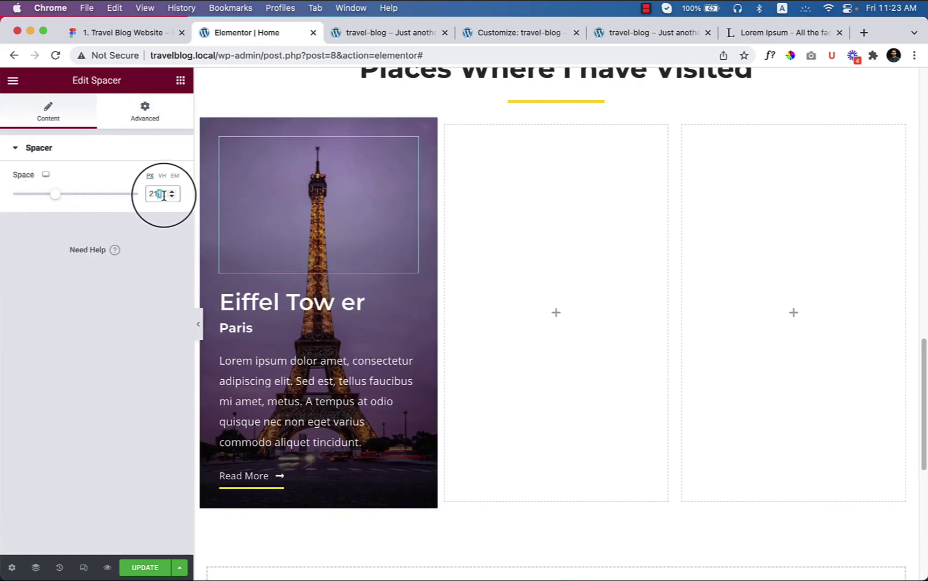
{"action": "type", "text": "210"}
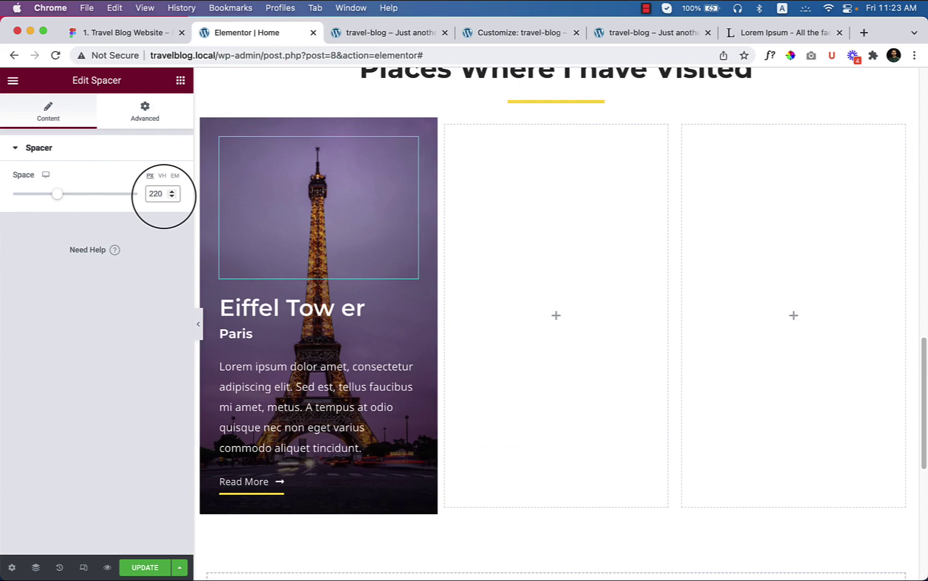
{"action": "left_click", "coordinate": [198, 323]}
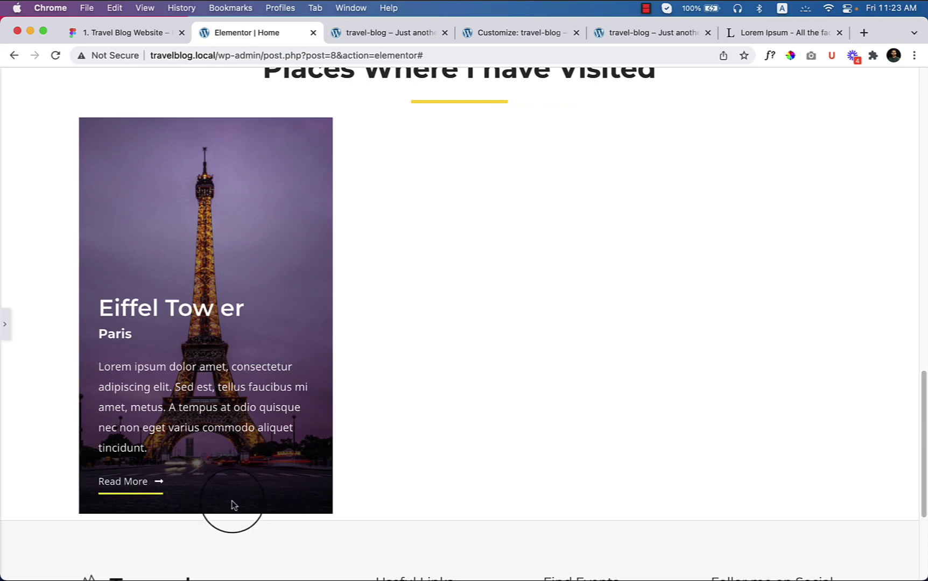
{"action": "left_click", "coordinate": [4, 324]}
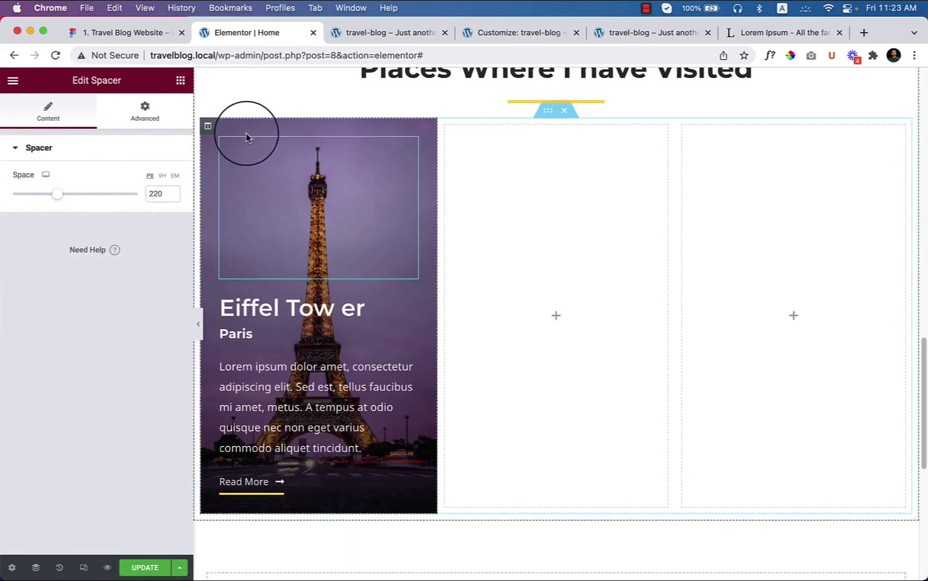
- Round the Eiffel card column's corners with a 20 px border radius on all sides and preview the result
{"action": "left_click", "coordinate": [209, 127]}
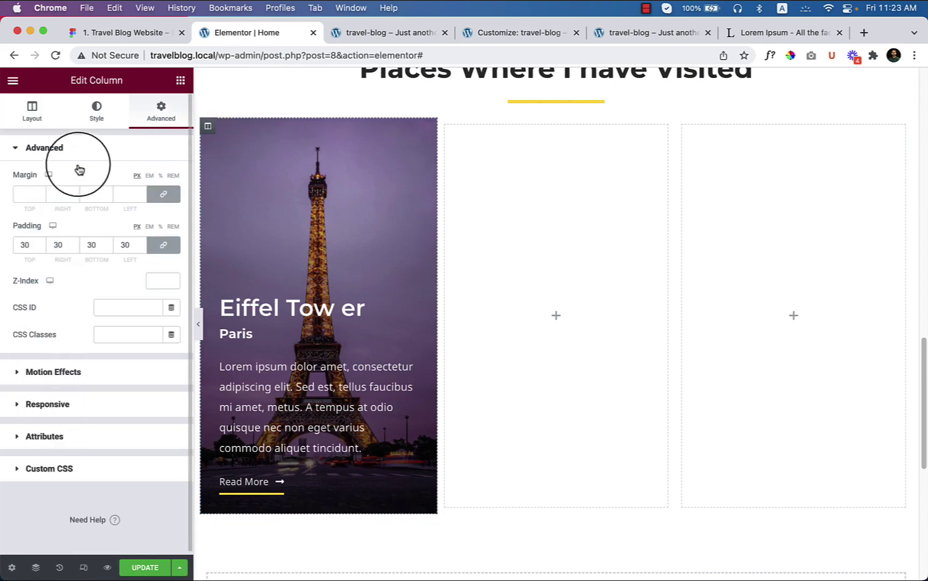
{"action": "left_click", "coordinate": [96, 110]}
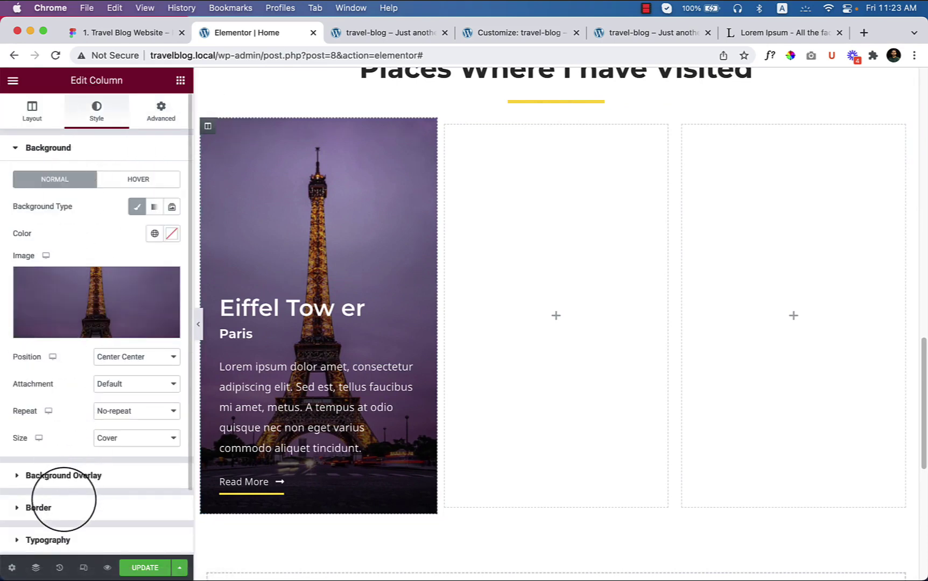
{"action": "left_click", "coordinate": [65, 505]}
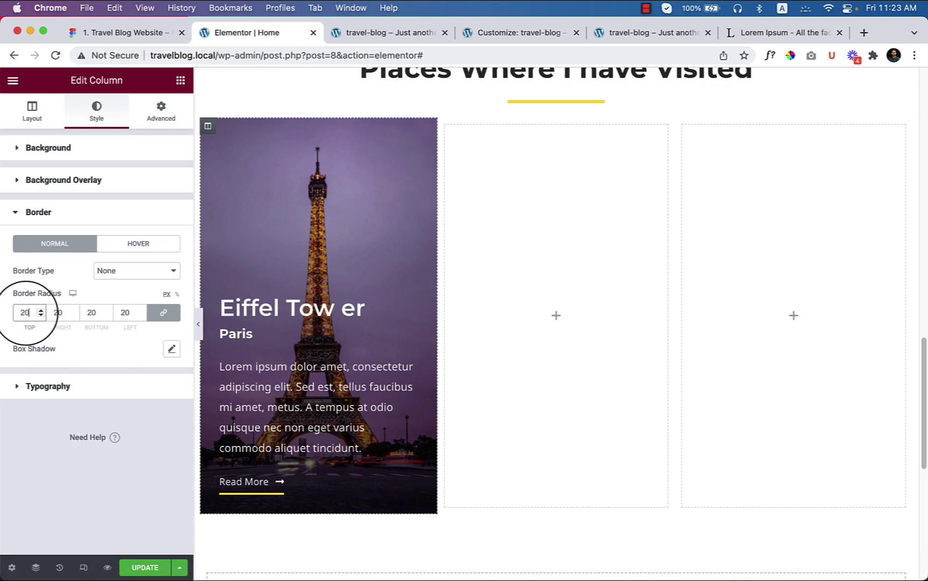
{"action": "left_click", "coordinate": [199, 327]}
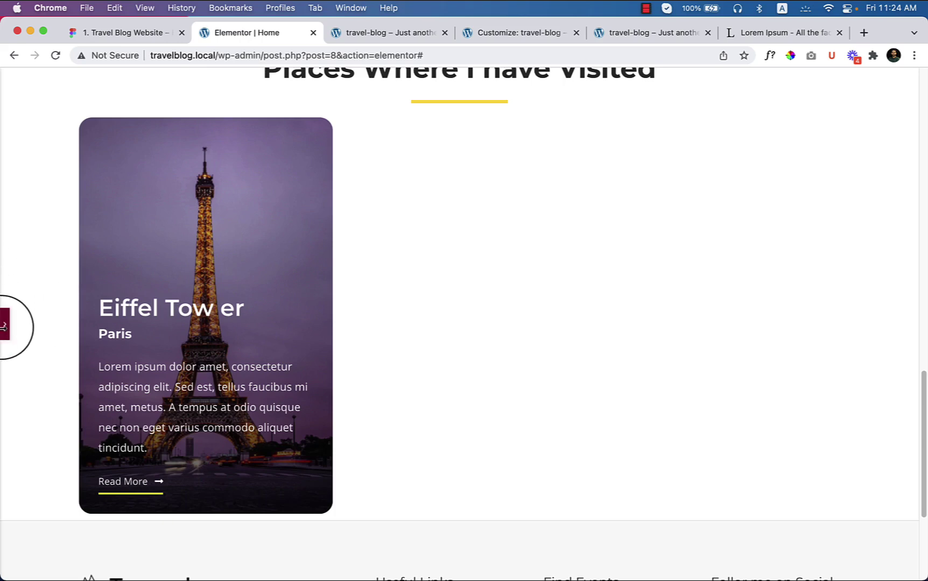
{"action": "left_click", "coordinate": [5, 325]}
- Duplicate the Eiffel Tower card column twice to make three cards in the row
{"action": "right_click", "coordinate": [205, 132]}
{"action": "left_click", "coordinate": [257, 158]}
{"action": "right_click", "coordinate": [384, 127]}
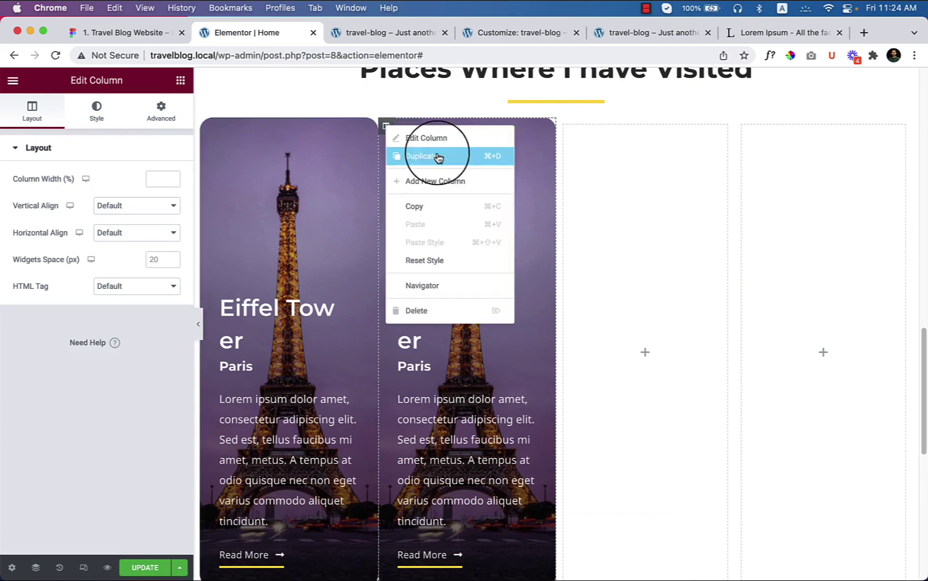
{"action": "left_click", "coordinate": [433, 154]}
- Delete the two empty columns after the third Eiffel Tower card so only three cards remain in the row
{"action": "right_click", "coordinate": [637, 128]}
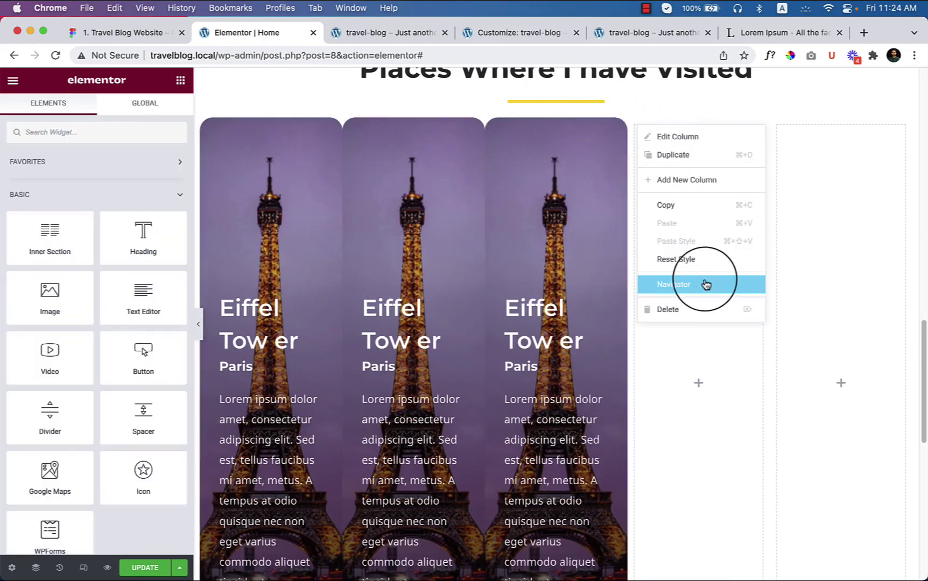
{"action": "left_click", "coordinate": [704, 309]}
{"action": "right_click", "coordinate": [741, 128]}
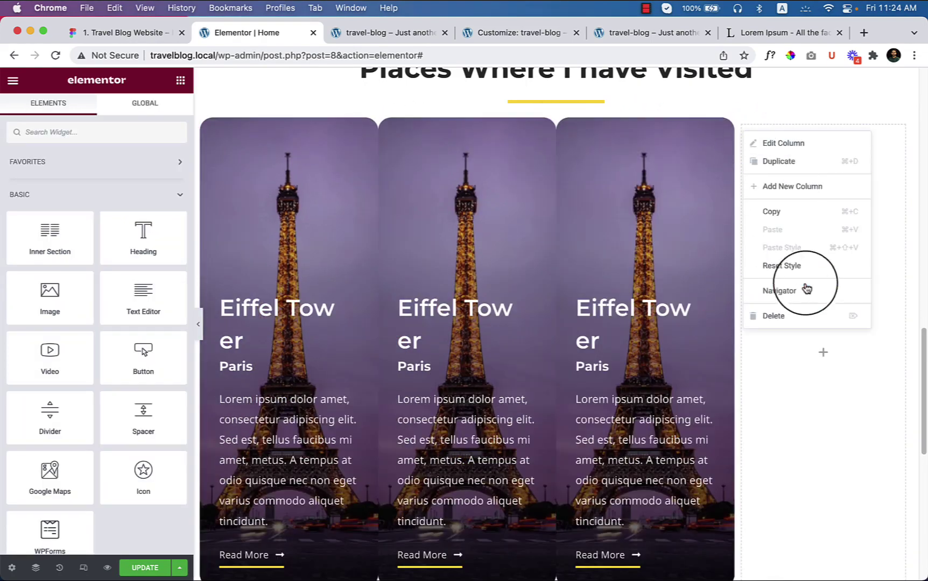
{"action": "left_click", "coordinate": [791, 316]}
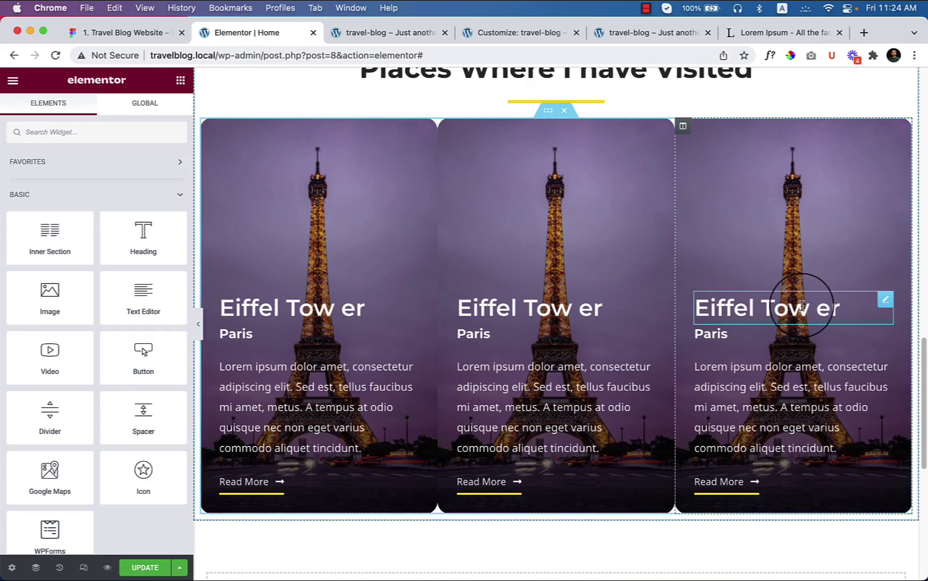
- Give the first card a 10 px right margin and the middle card 10 px left and right margins, keeping their other margins at 0
{"action": "left_click", "coordinate": [552, 115]}
{"action": "left_click", "coordinate": [208, 191]}
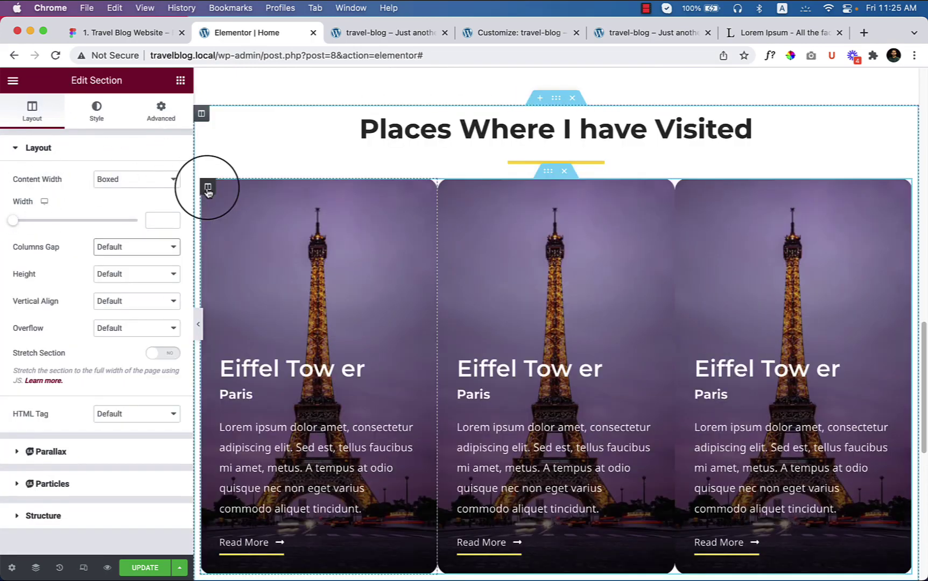
{"action": "left_click", "coordinate": [208, 189]}
{"action": "left_click", "coordinate": [161, 113]}
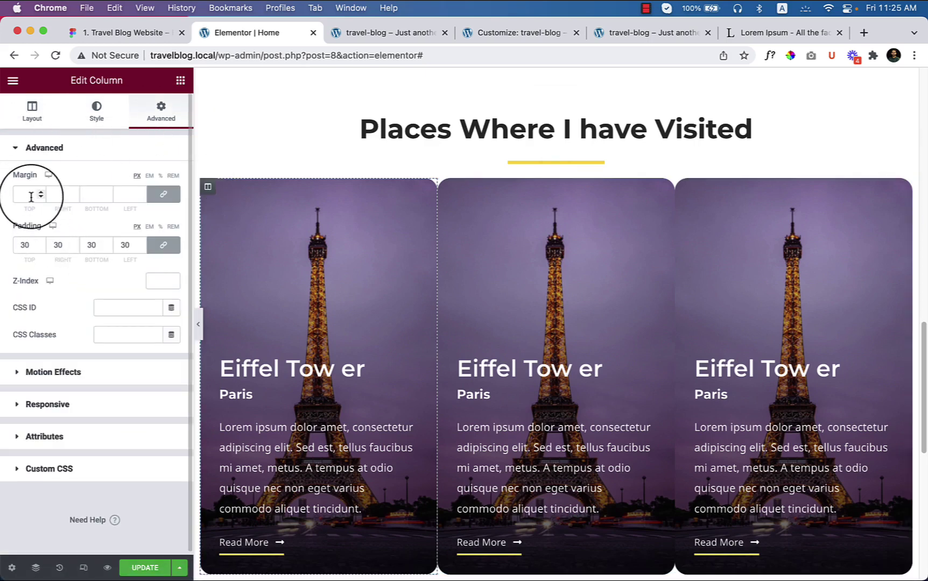
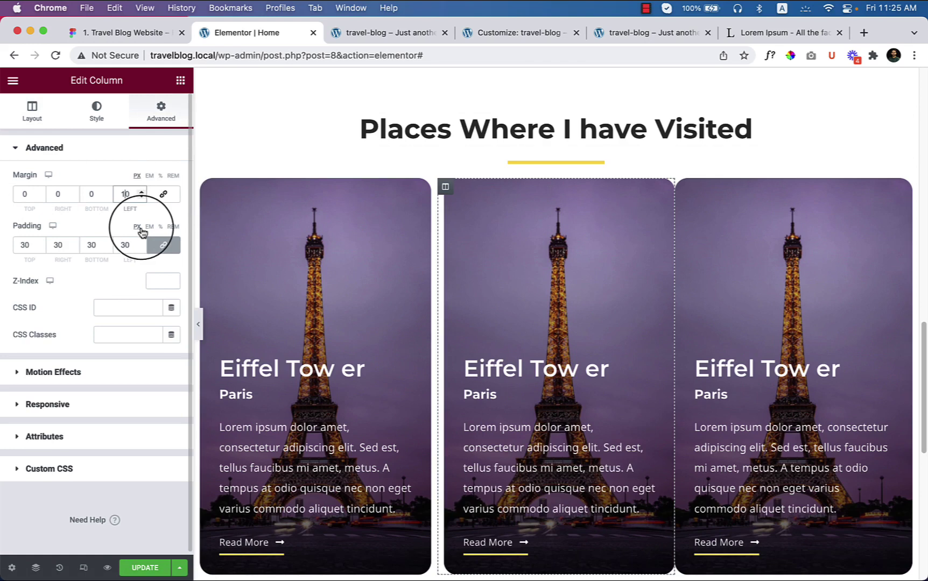
{"action": "left_click", "coordinate": [57, 194]}
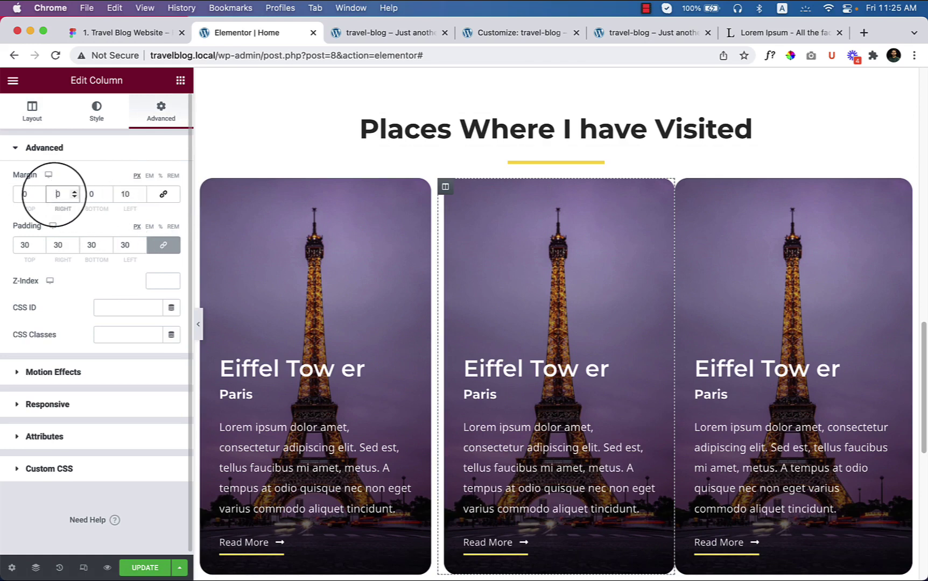
{"action": "type", "text": "1"}
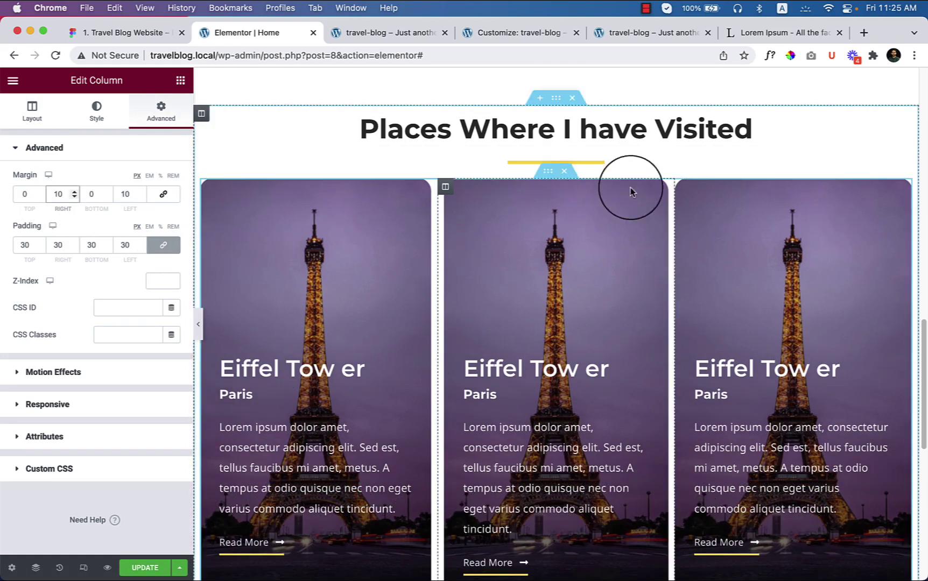
- Unlink the third card column's margins and set its left and right margins to 10 px
{"action": "left_click", "coordinate": [683, 186]}
{"action": "left_click", "coordinate": [158, 113]}
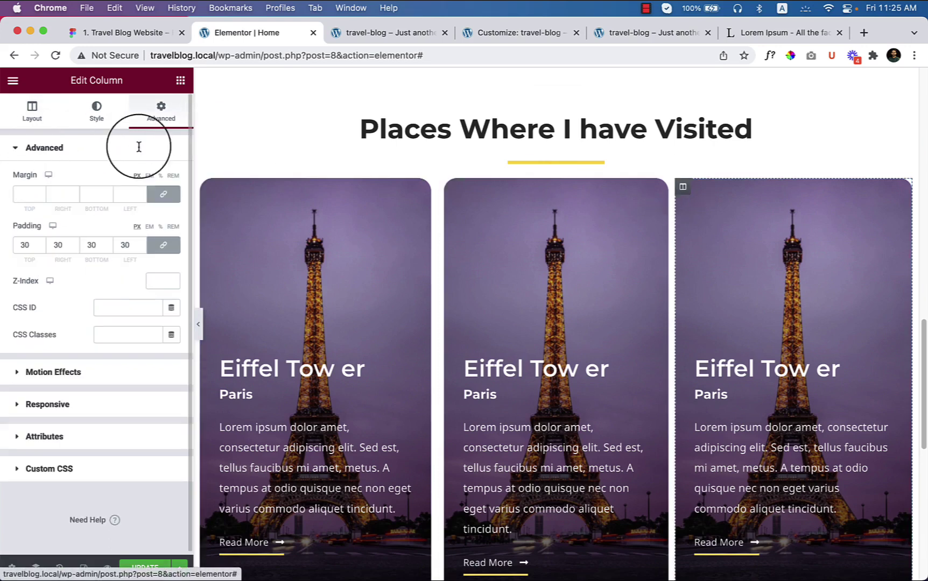
{"action": "left_click", "coordinate": [23, 192]}
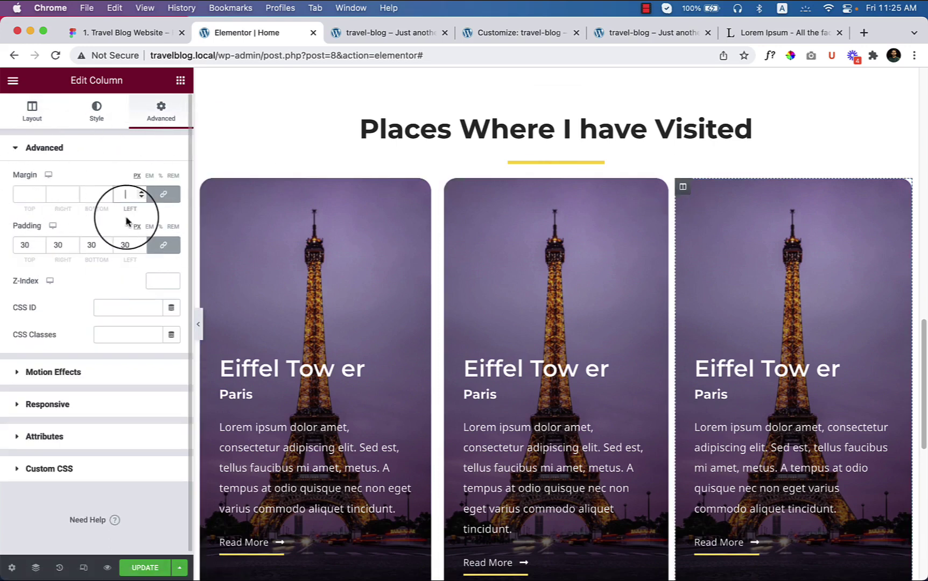
{"action": "type", "text": "1"}
{"action": "key", "text": "BackSpace"}
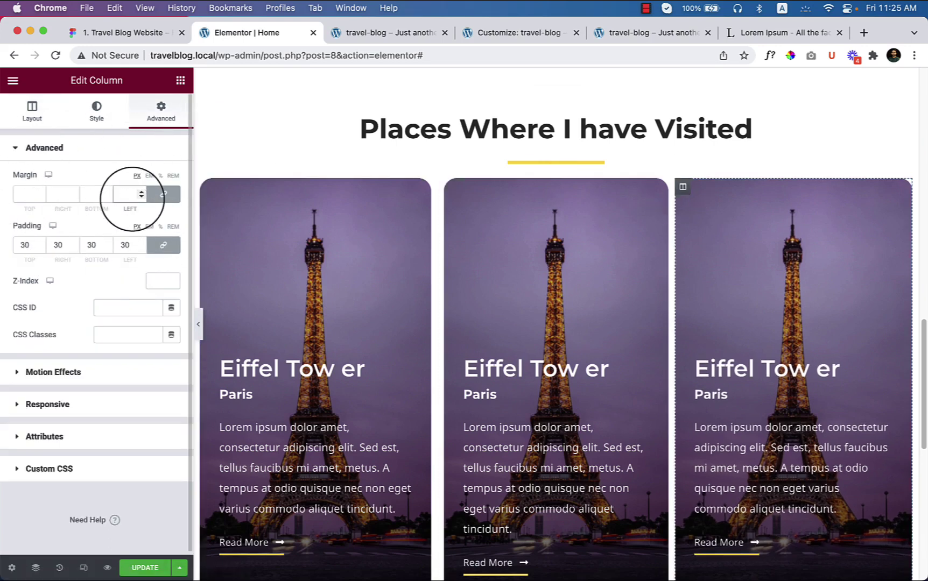
{"action": "left_click", "coordinate": [163, 194]}
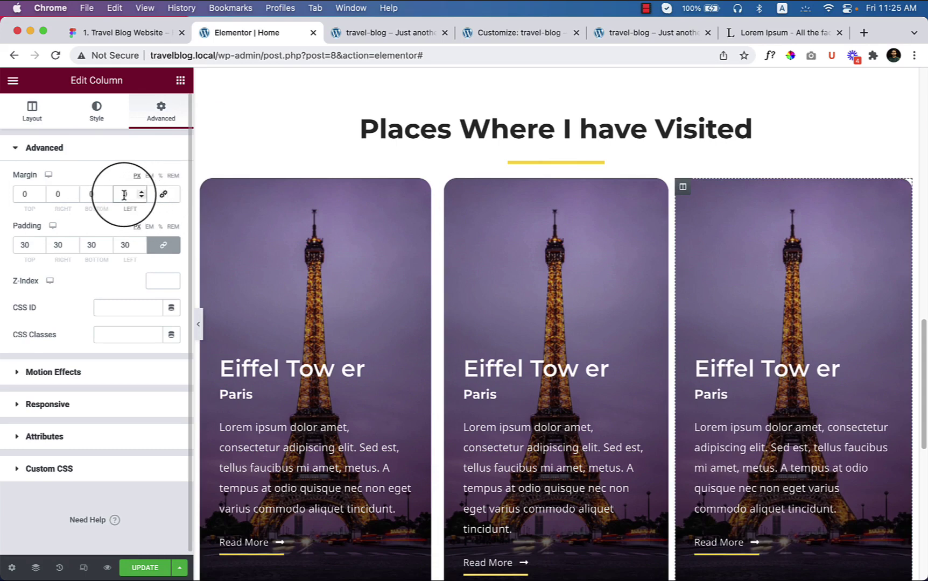
{"action": "type", "text": "10"}
{"action": "left_click", "coordinate": [61, 194]}
{"action": "type", "text": "10"}
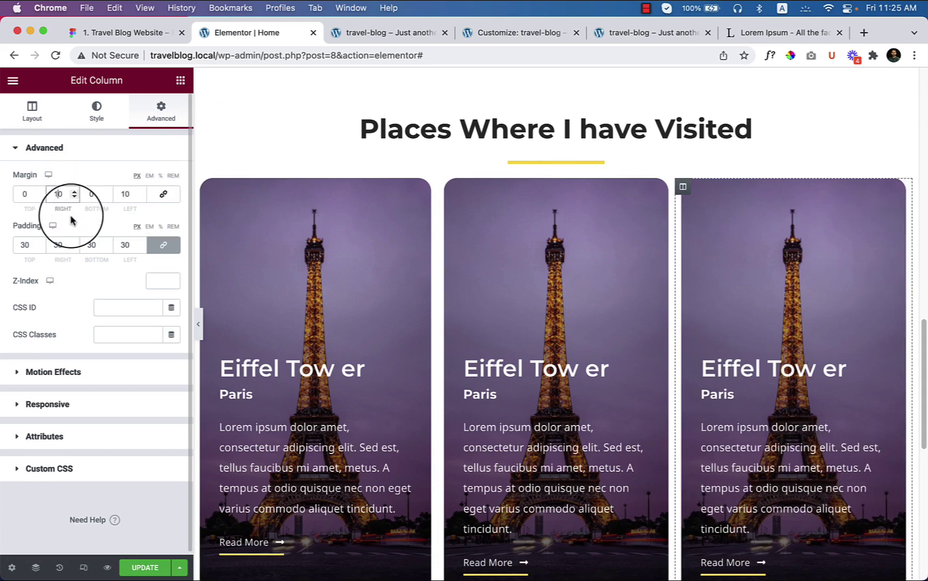
- Set the first card column's left margin to 10 px and preview the spacing of the three-card row
{"action": "left_click", "coordinate": [208, 187]}
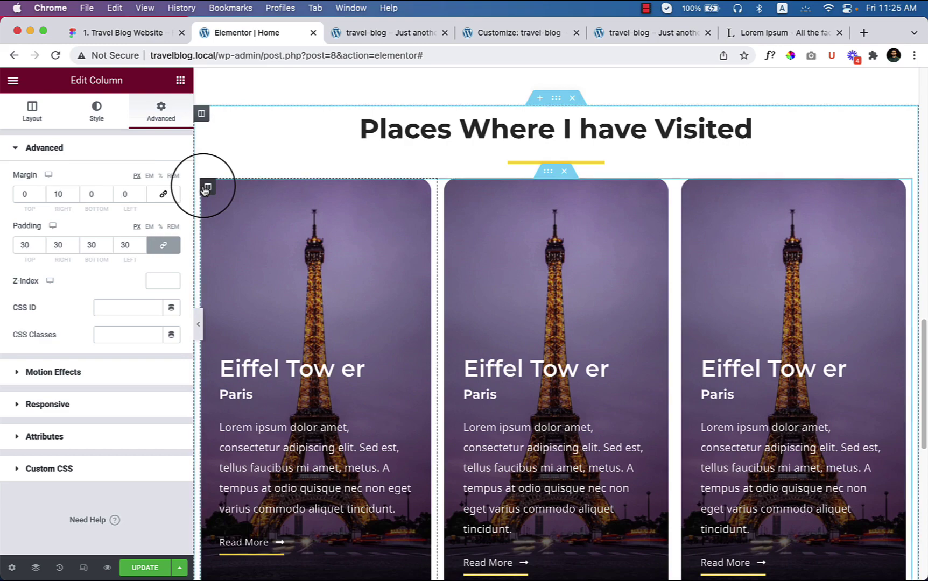
{"action": "left_click", "coordinate": [129, 195]}
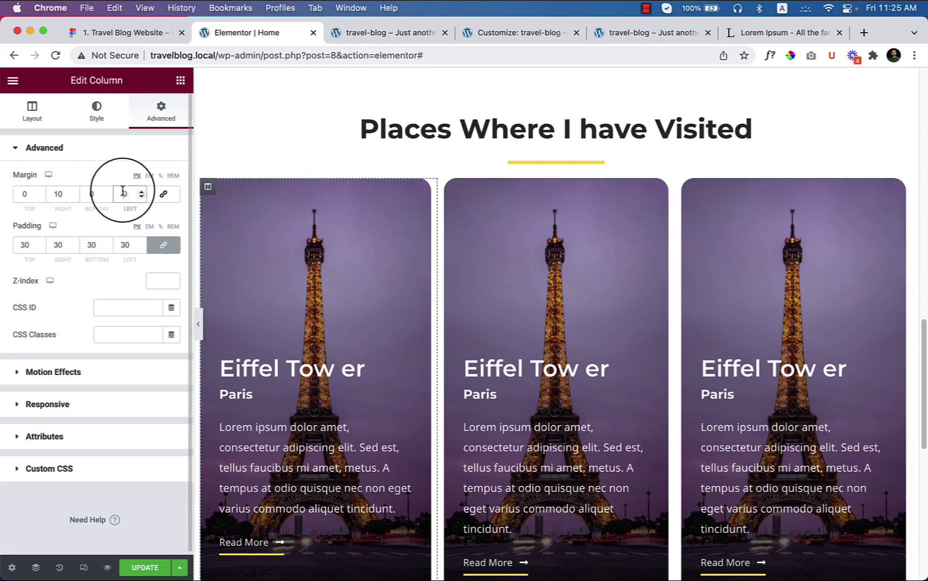
{"action": "type", "text": "10"}
{"action": "left_click", "coordinate": [199, 325]}
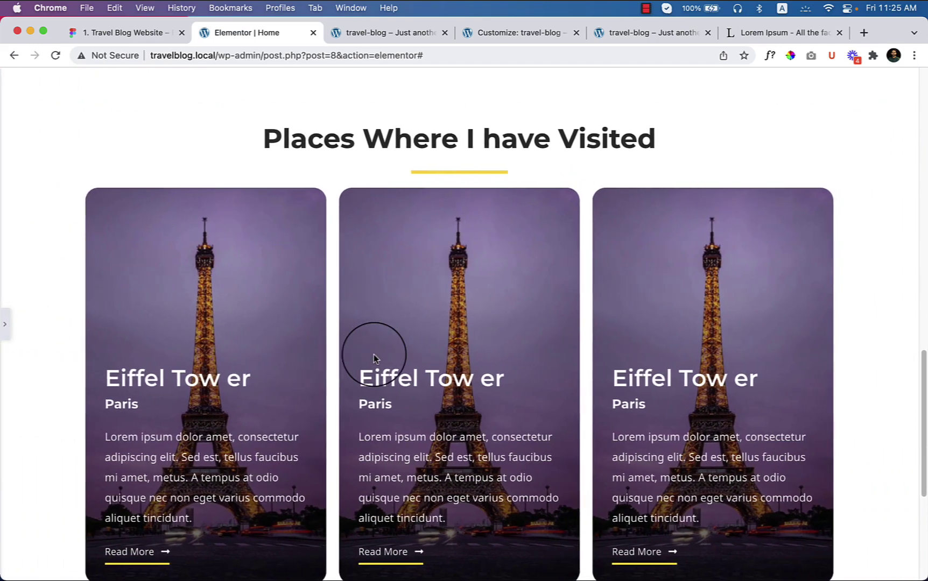
{"action": "scroll", "coordinate": [565, 419], "scroll_direction": "down", "scroll_amount": 3}
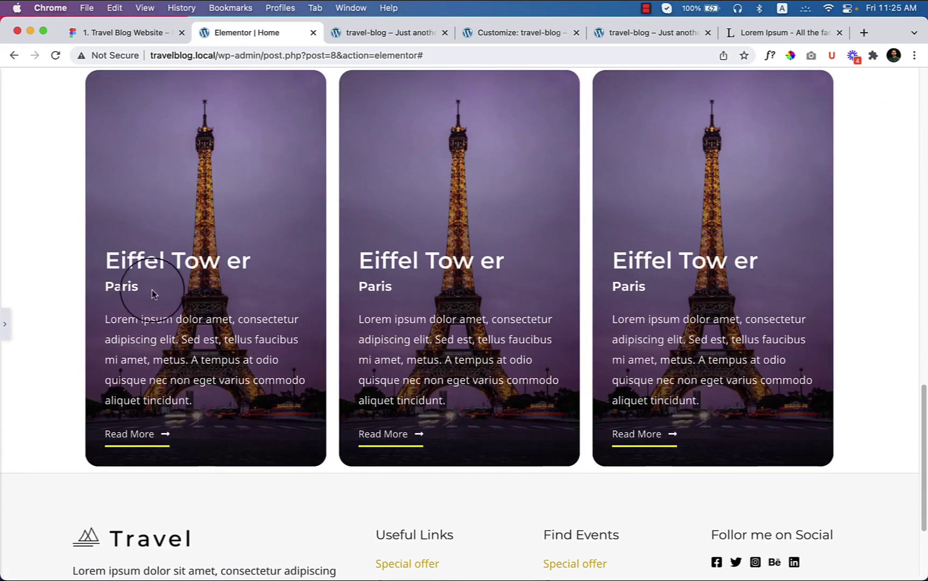
{"action": "left_click", "coordinate": [5, 324]}
- Replace the middle card's background image with colosseum.jpg, using the title "Colosseum" from the Figma design as its alt text
{"action": "scroll", "coordinate": [501, 266], "scroll_direction": "up", "scroll_amount": 5}
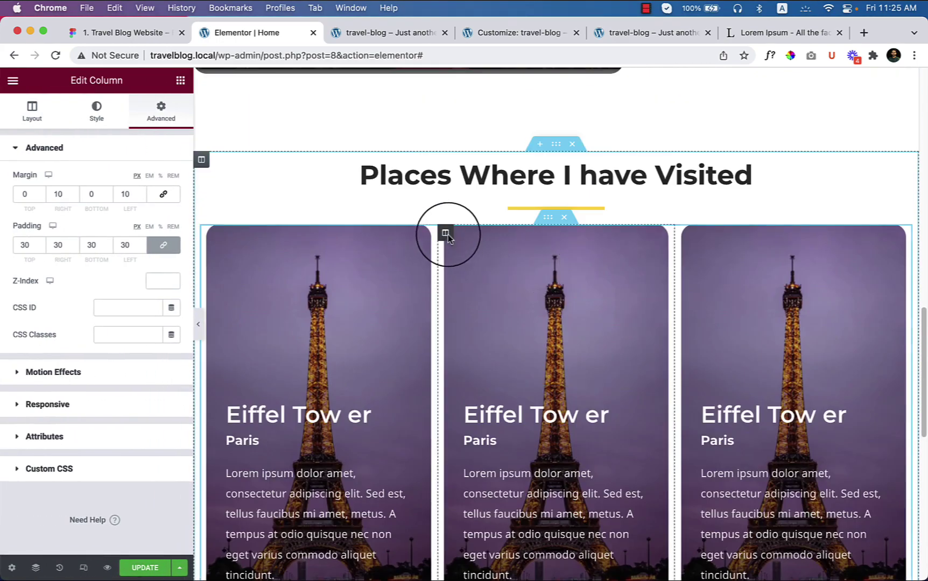
{"action": "left_click", "coordinate": [103, 114]}
{"action": "left_click", "coordinate": [134, 289]}
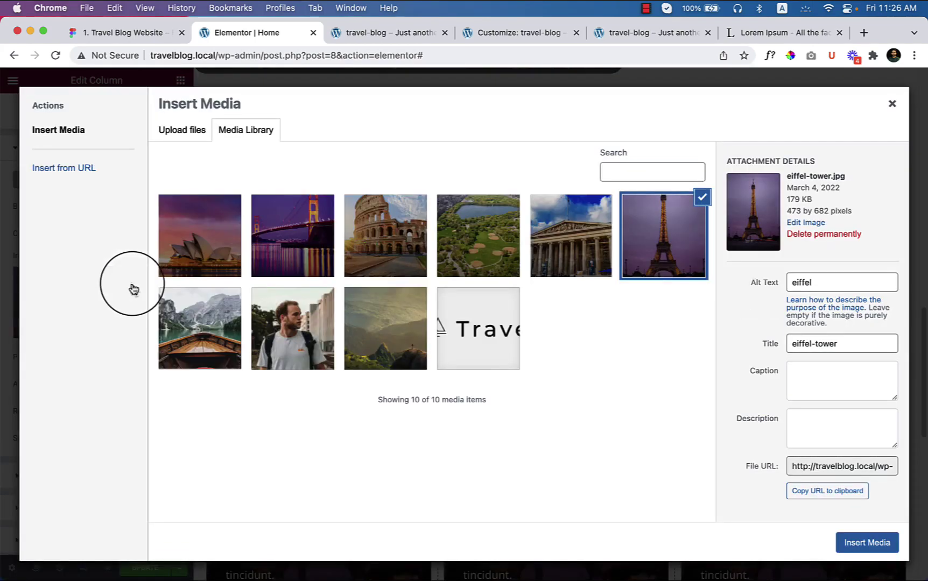
{"action": "left_click", "coordinate": [141, 33]}
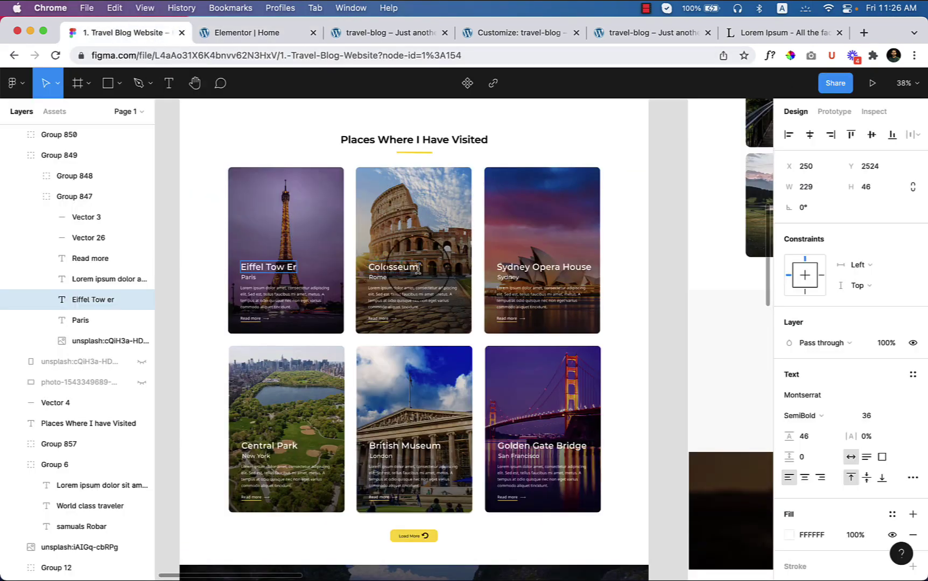
{"action": "left_click", "coordinate": [401, 270]}
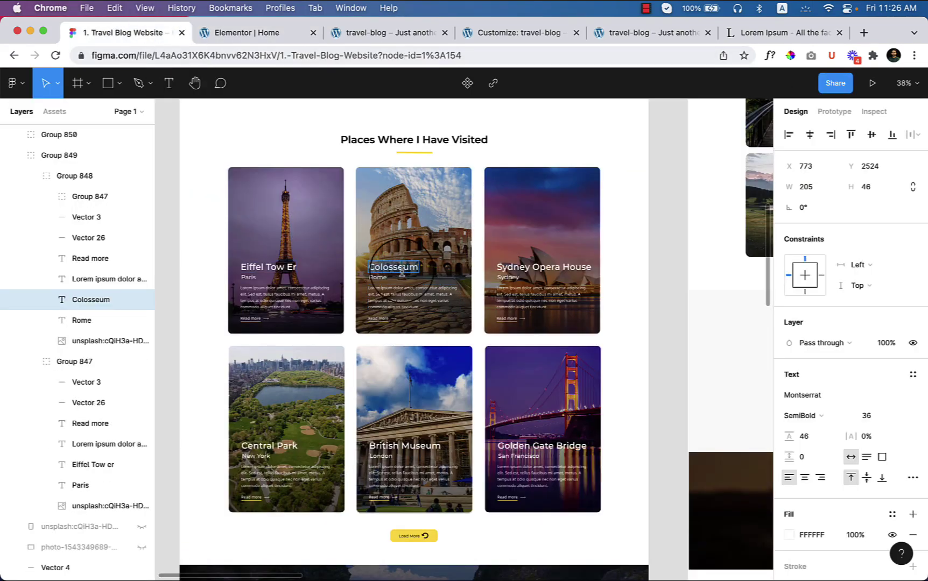
{"action": "left_click", "coordinate": [247, 33]}
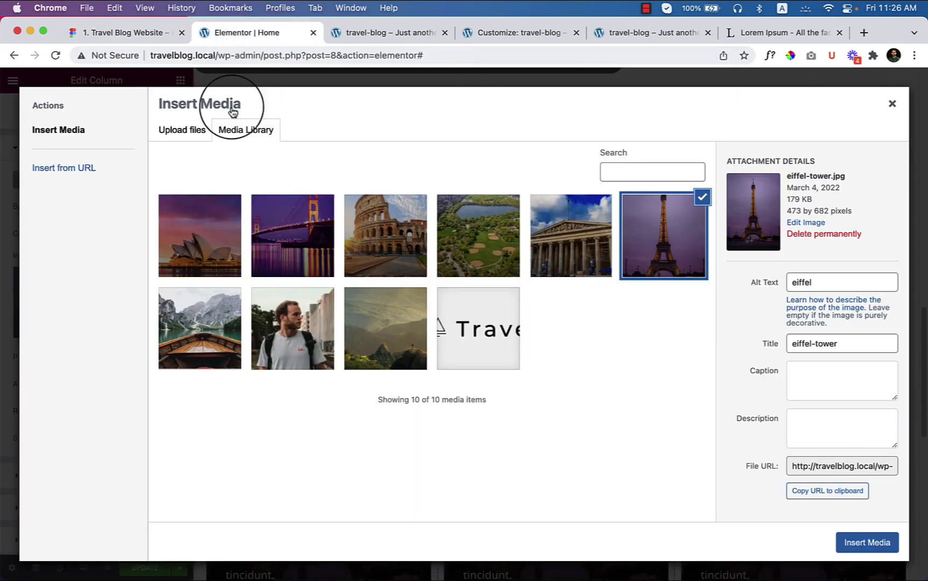
{"action": "left_click", "coordinate": [385, 237]}
{"action": "left_click", "coordinate": [836, 285]}
{"action": "type", "text": "Colosseum"}
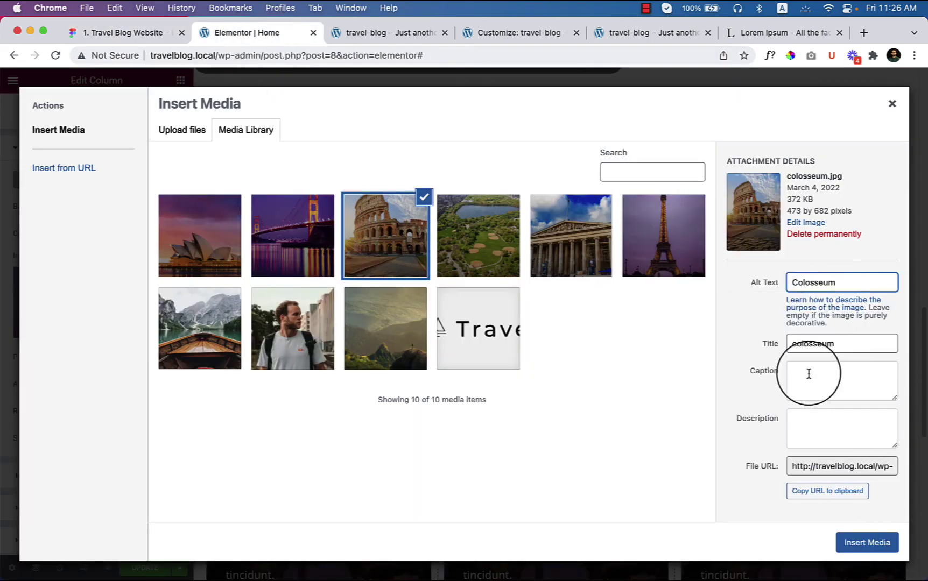
{"action": "left_click", "coordinate": [866, 544]}
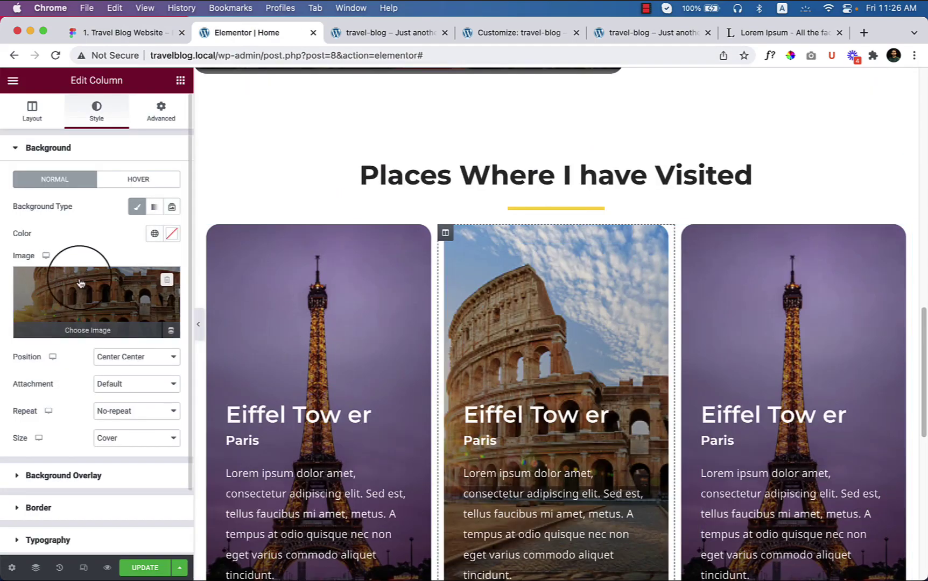
- Change the middle card's heading to "Colosseum"
{"action": "left_click", "coordinate": [492, 411]}
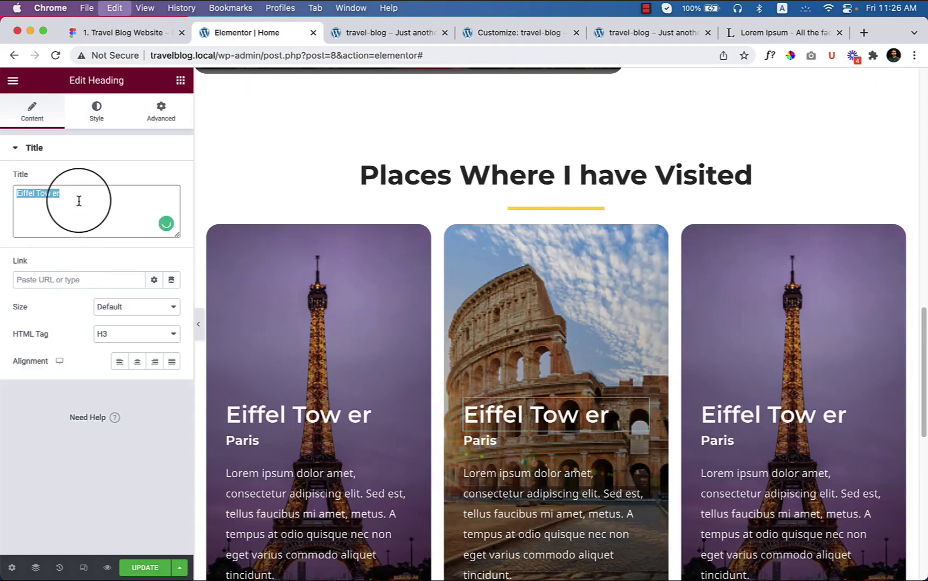
{"action": "type", "text": "Colosseum"}
{"action": "scroll", "coordinate": [416, 400], "scroll_direction": "down", "scroll_amount": 3}
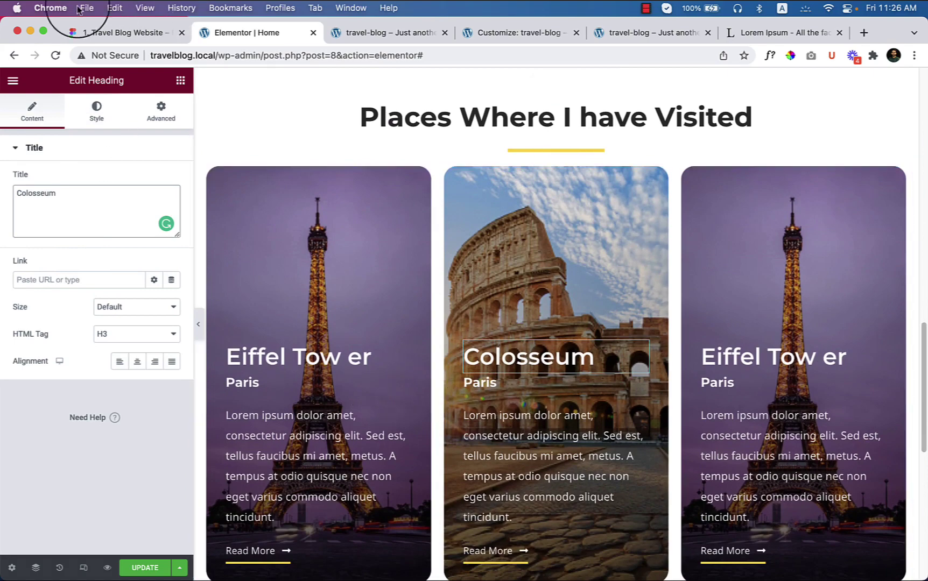
- Replace the third card's background image with sydney.jpg, using the title "Sydney Opera House" from the Figma design as its alt text
{"action": "left_click", "coordinate": [112, 33]}
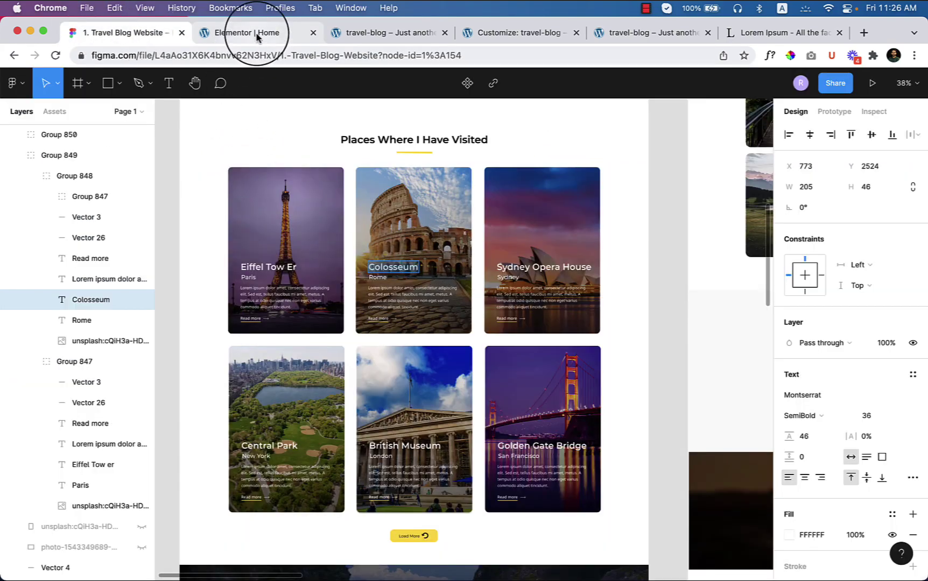
{"action": "left_click", "coordinate": [541, 269]}
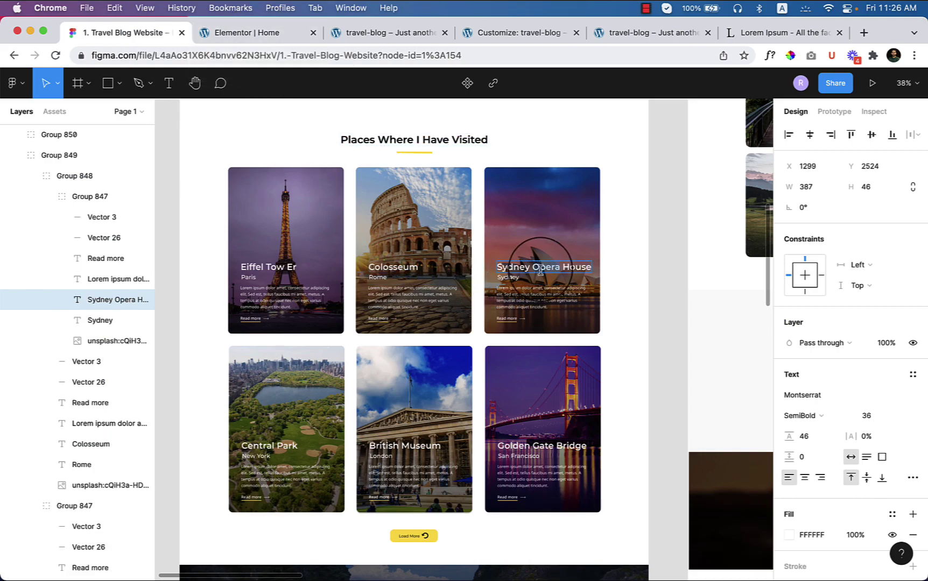
{"action": "left_click", "coordinate": [267, 34]}
{"action": "left_click", "coordinate": [683, 175]}
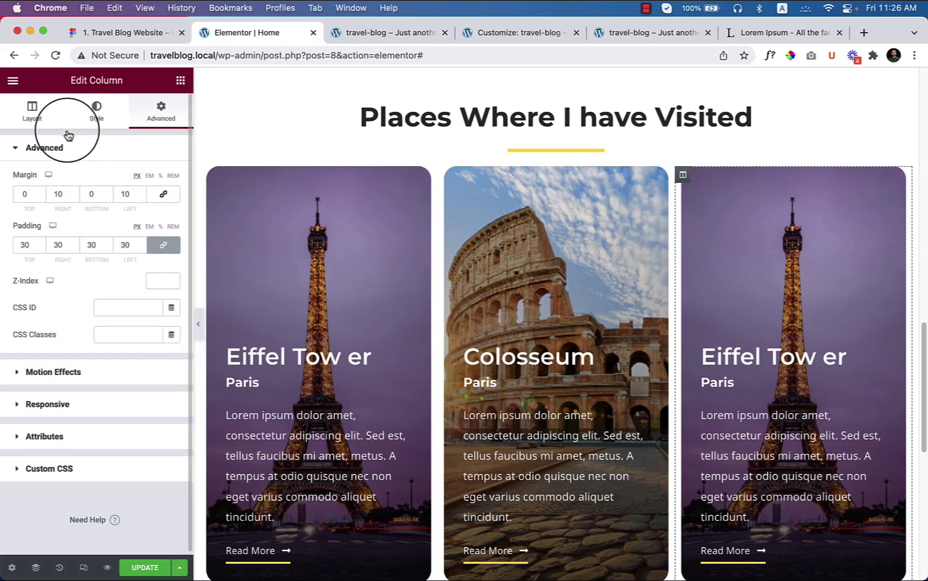
{"action": "left_click", "coordinate": [89, 115]}
{"action": "left_click", "coordinate": [124, 276]}
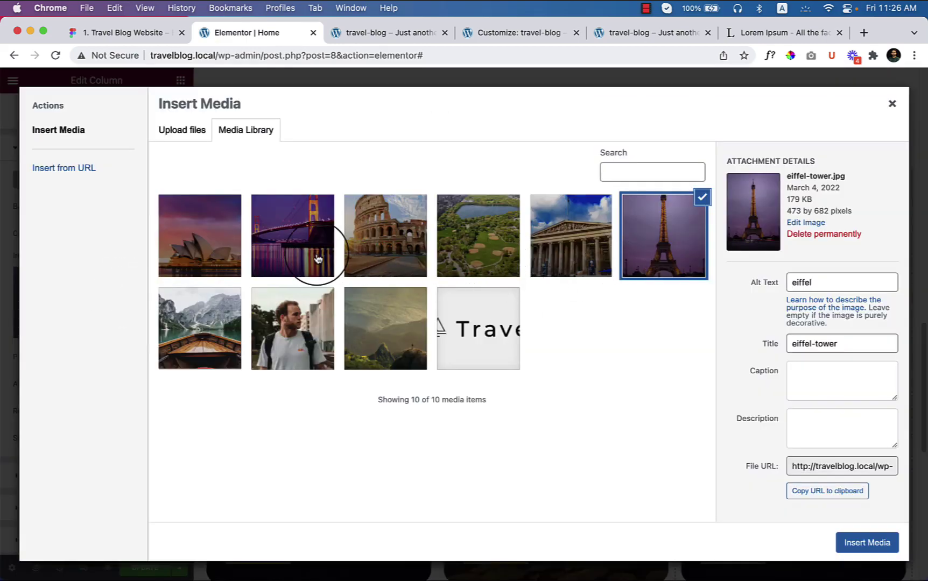
{"action": "left_click", "coordinate": [210, 251]}
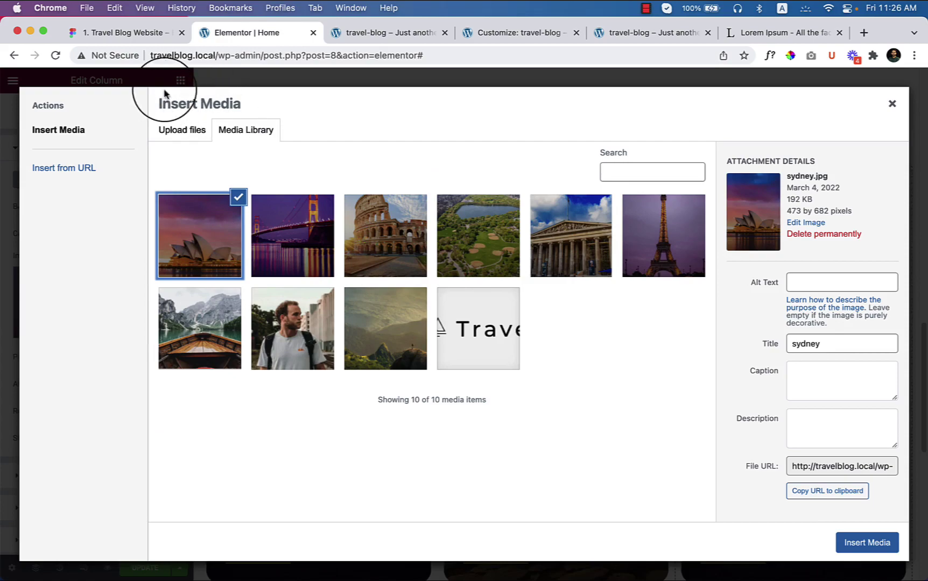
{"action": "left_click", "coordinate": [141, 32]}
{"action": "left_click", "coordinate": [226, 33]}
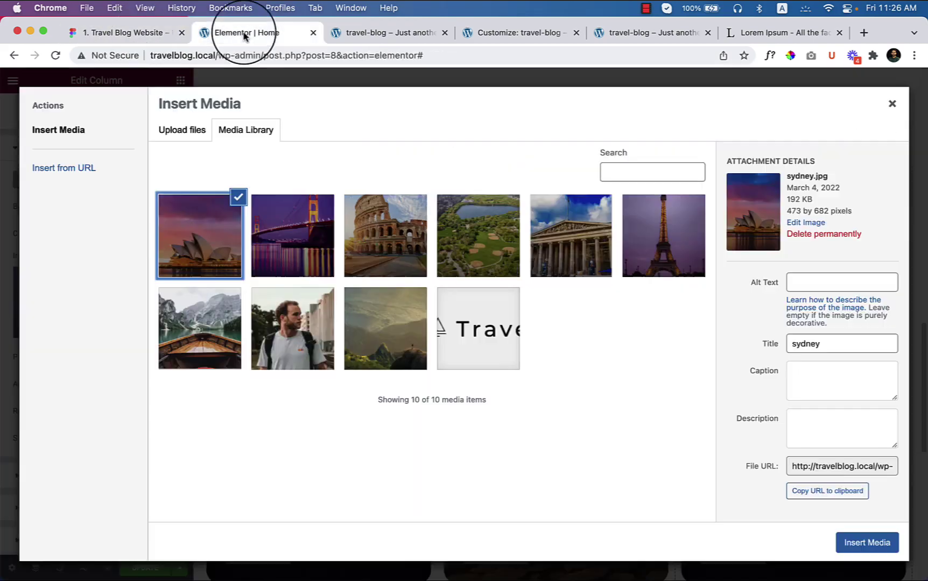
{"action": "left_click", "coordinate": [829, 281]}
{"action": "type", "text": "Sydney Opera House"}
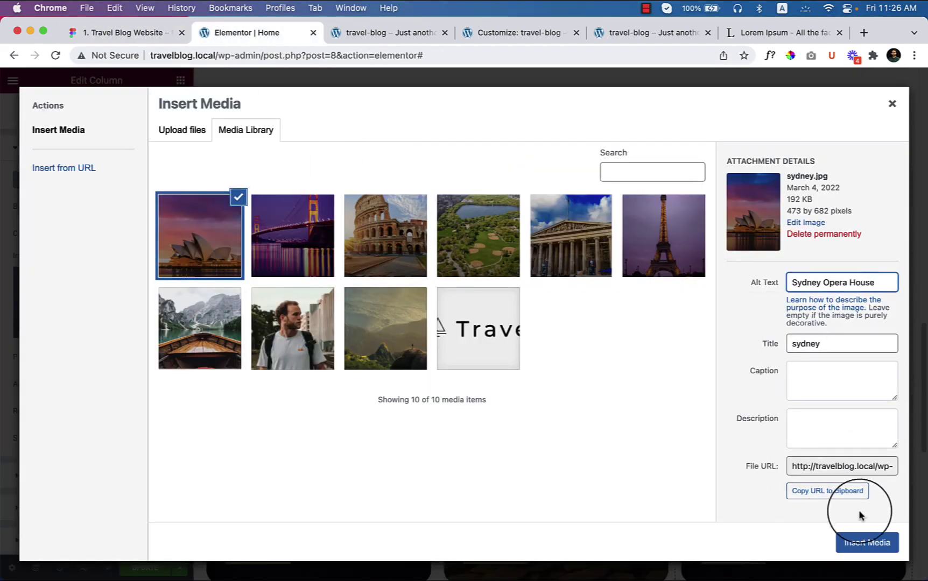
{"action": "left_click", "coordinate": [860, 543]}
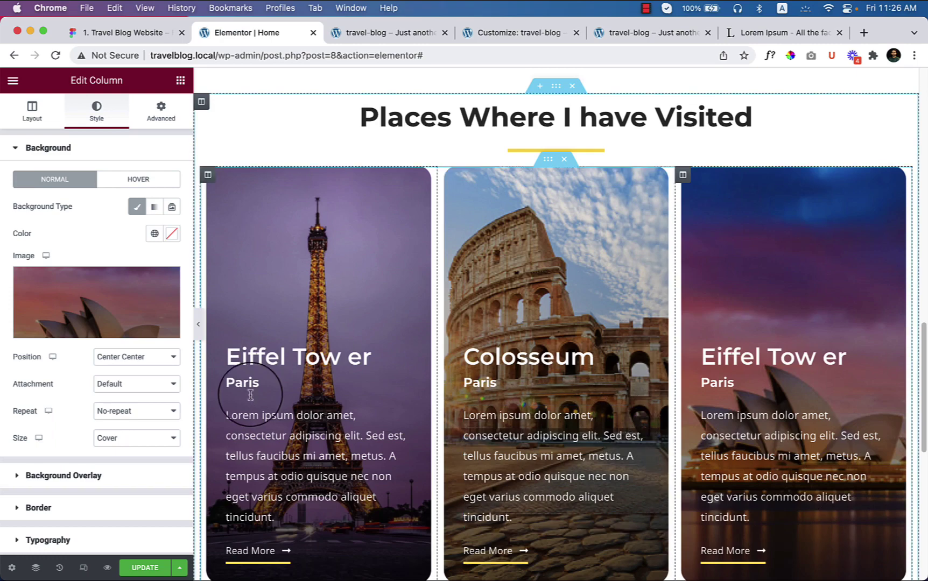
- Change the third card's heading to "Sydney Opera House" and preview the three-card row at full width
{"action": "left_click", "coordinate": [748, 356]}
{"action": "left_click", "coordinate": [54, 194]}
{"action": "key", "text": "super+a"}
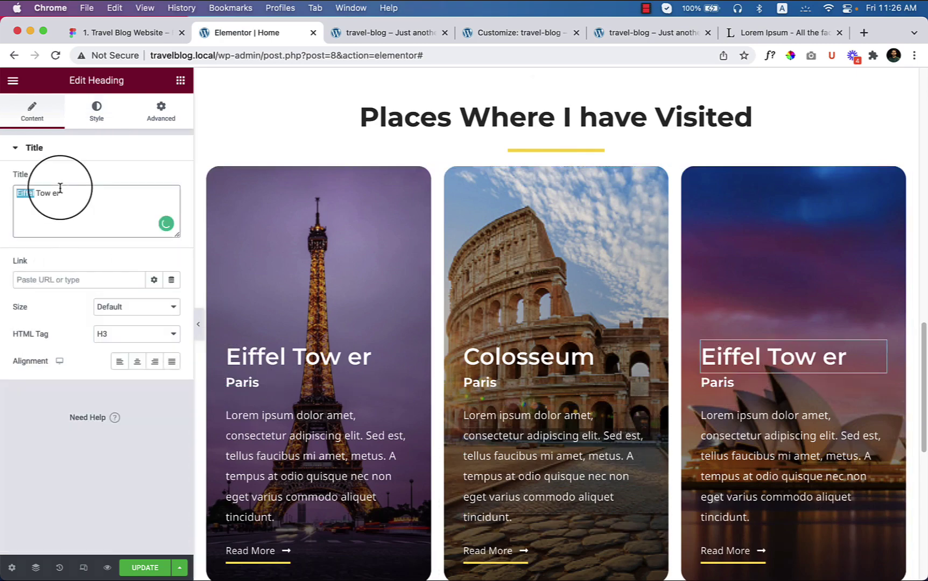
{"action": "type", "text": "Sydney Opera House"}
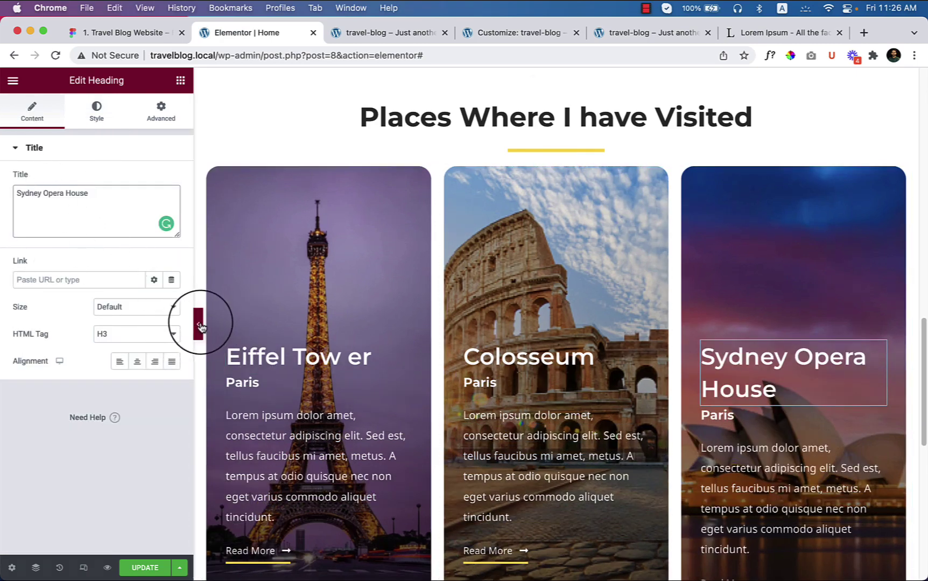
{"action": "left_click", "coordinate": [195, 322]}
{"action": "scroll", "coordinate": [522, 438], "scroll_direction": "down", "scroll_amount": 3}
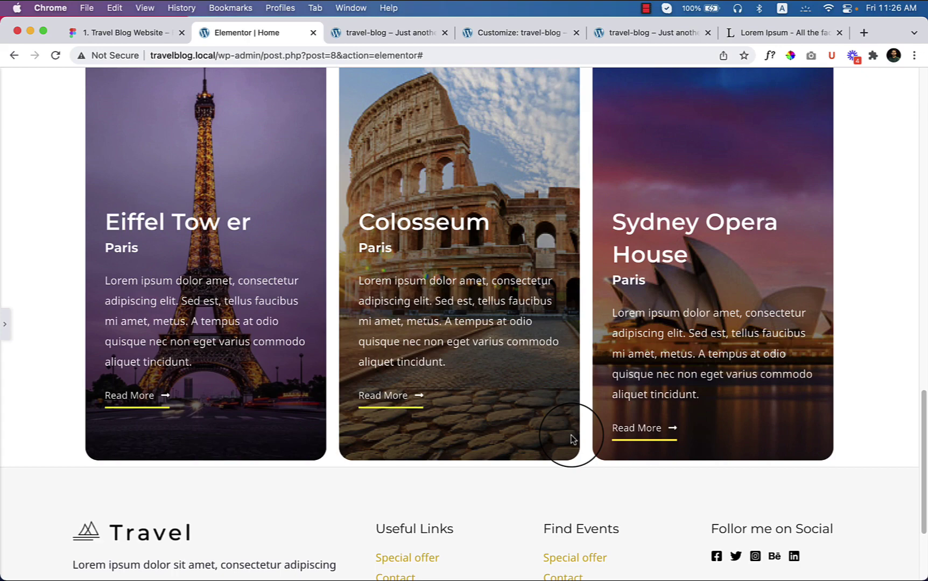
{"action": "scroll", "coordinate": [572, 437], "scroll_direction": "up", "scroll_amount": 3}
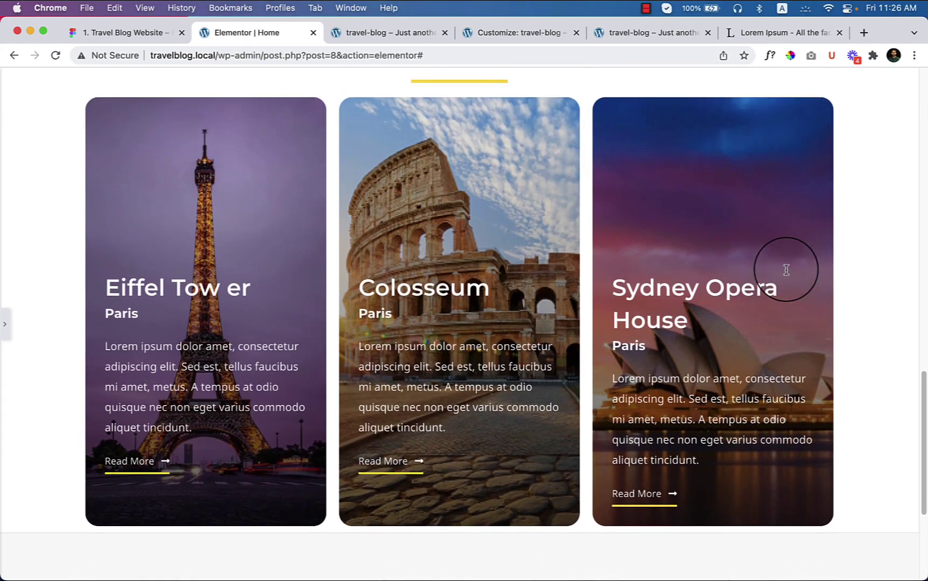
- Set the site-wide H3 font size to 30 px in the WordPress Customizer and publish it
{"action": "left_click", "coordinate": [4, 329]}
{"action": "left_click", "coordinate": [755, 329]}
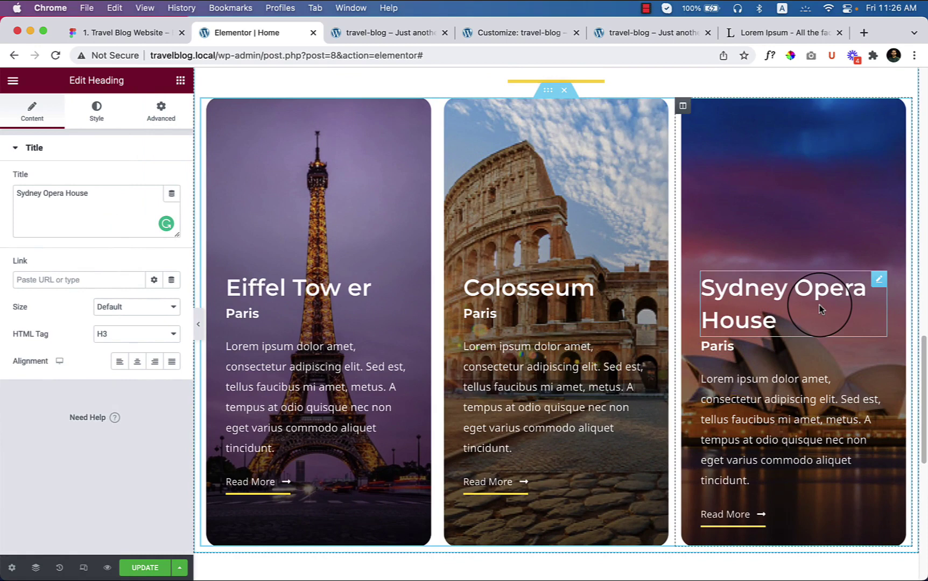
{"action": "left_click", "coordinate": [387, 284]}
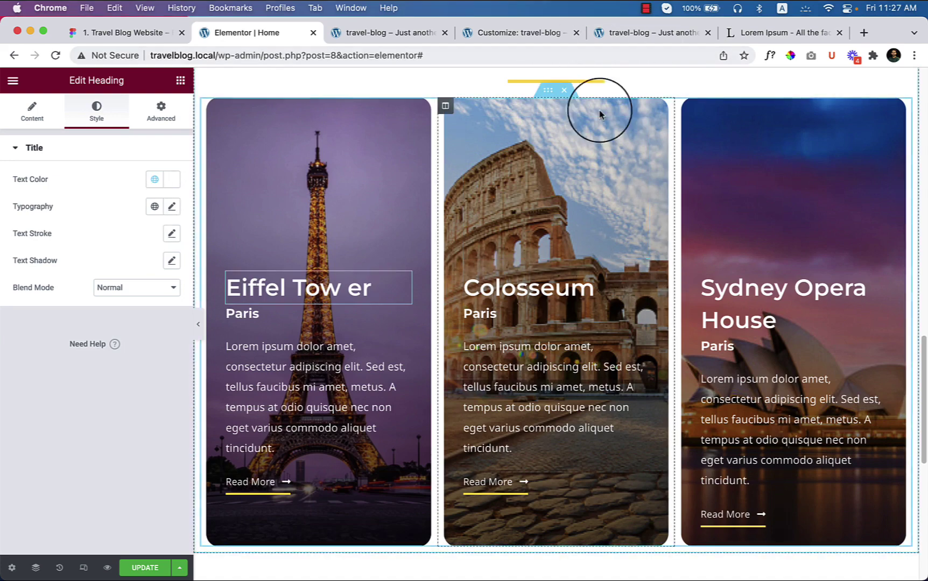
{"action": "left_click", "coordinate": [538, 39]}
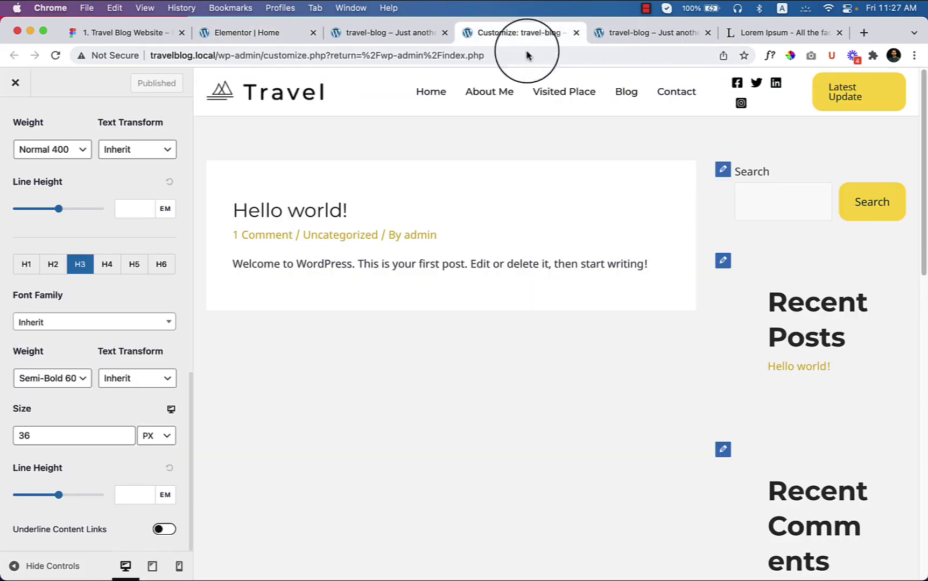
{"action": "left_click", "coordinate": [124, 443]}
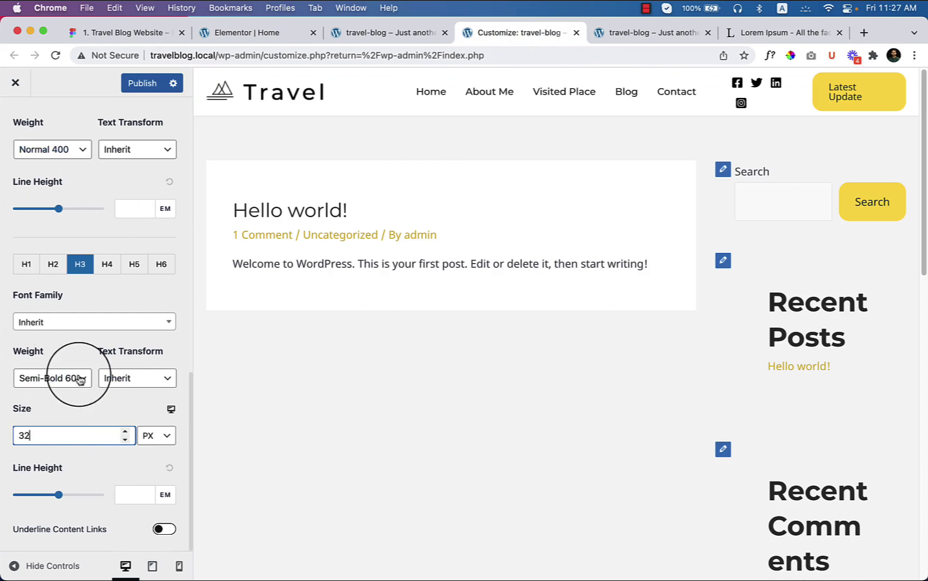
{"action": "left_click", "coordinate": [132, 83]}
- Save the page in Elementor, reload the live home page and check the headings of the three place cards
{"action": "left_click", "coordinate": [285, 33]}
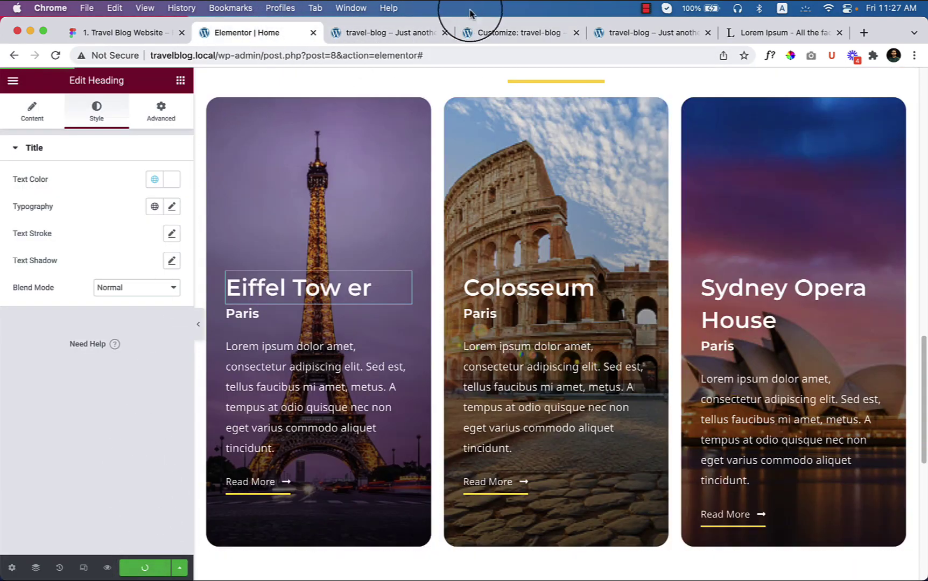
{"action": "left_click", "coordinate": [379, 41]}
{"action": "right_click", "coordinate": [512, 160]}
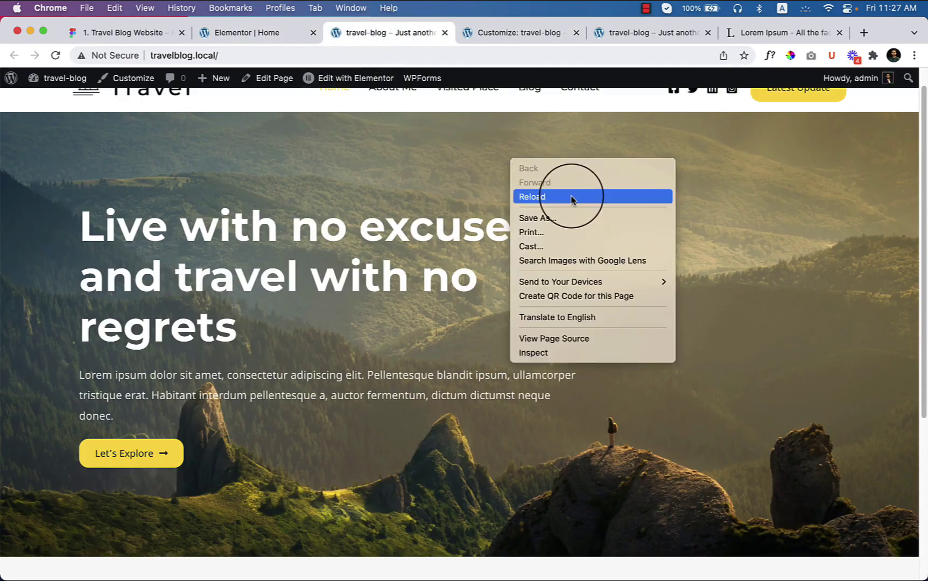
{"action": "left_click", "coordinate": [572, 201]}
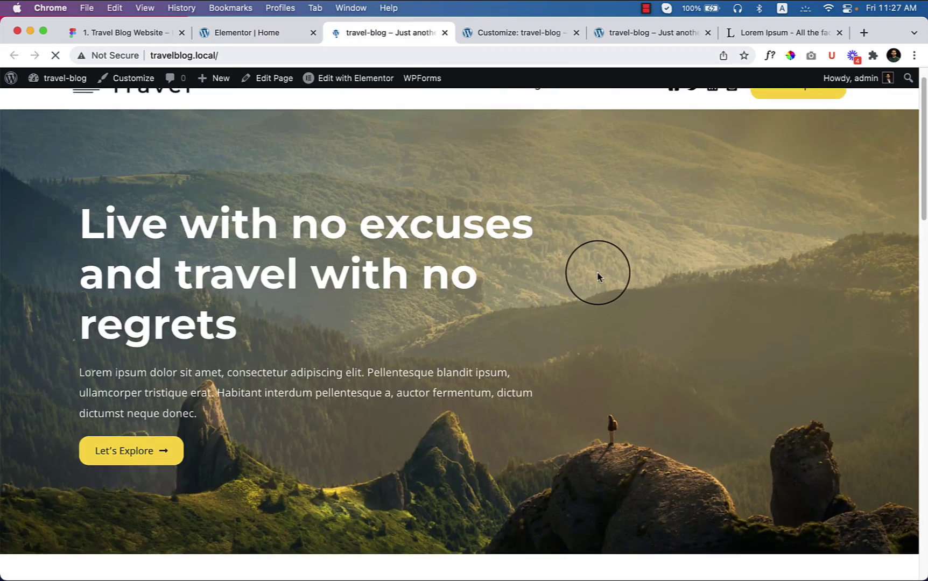
{"action": "scroll", "coordinate": [598, 276], "scroll_direction": "down", "scroll_amount": 10}
{"action": "scroll", "coordinate": [601, 278], "scroll_direction": "down", "scroll_amount": 9}
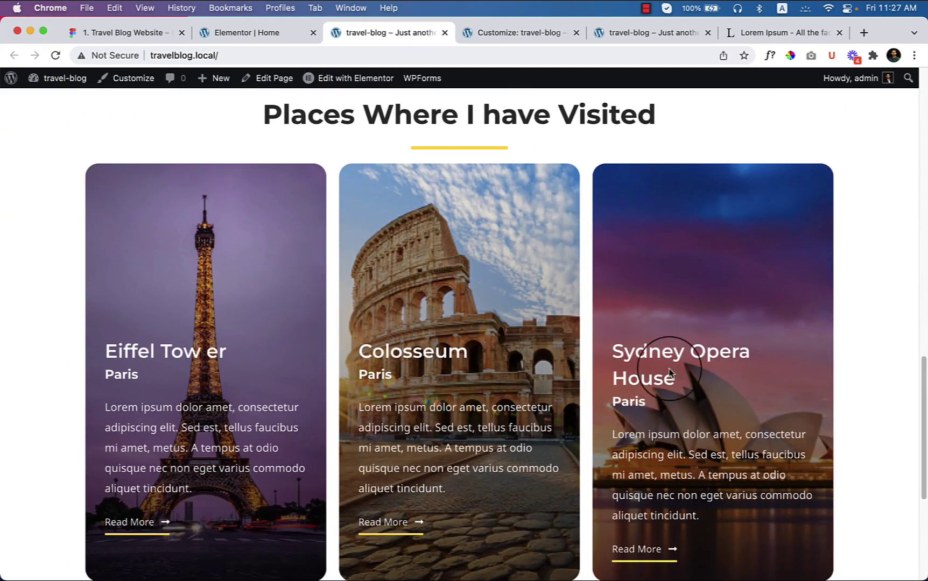
{"action": "scroll", "coordinate": [679, 373], "scroll_direction": "down", "scroll_amount": 1}
{"action": "scroll", "coordinate": [694, 366], "scroll_direction": "down", "scroll_amount": 1}
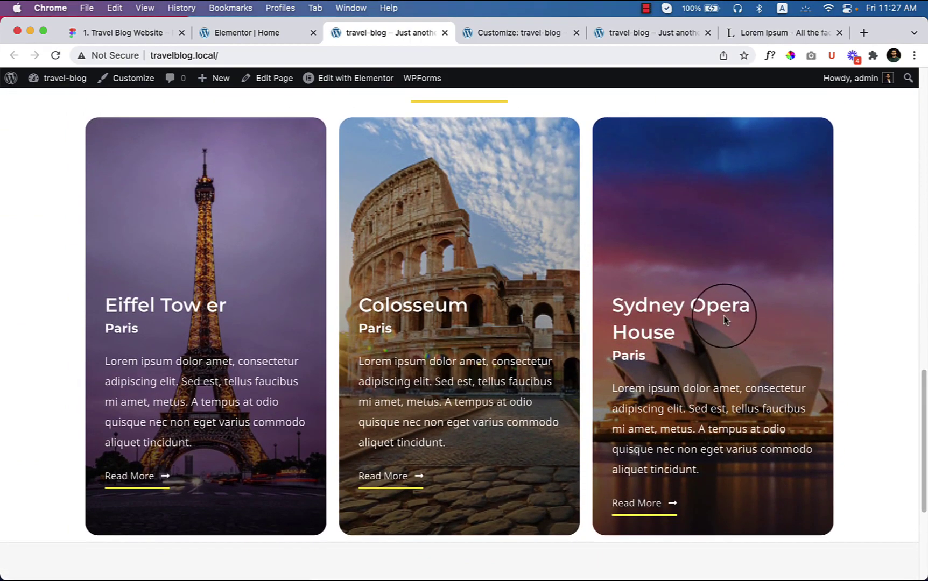
- Inspect the "Sydney Opera House" heading on the live page and add a new style rule for it
{"action": "double_click", "coordinate": [730, 317]}
{"action": "right_click", "coordinate": [742, 306]}
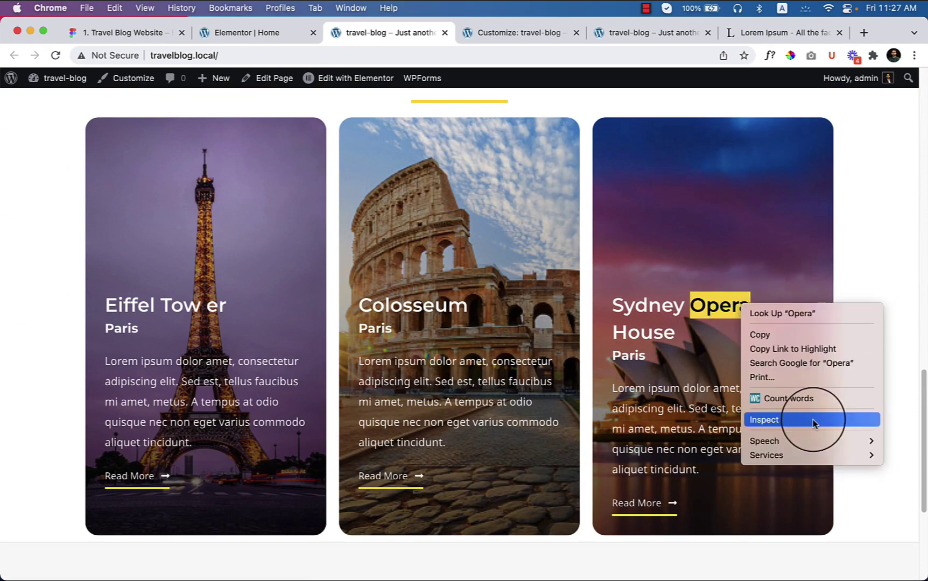
{"action": "left_click", "coordinate": [813, 422]}
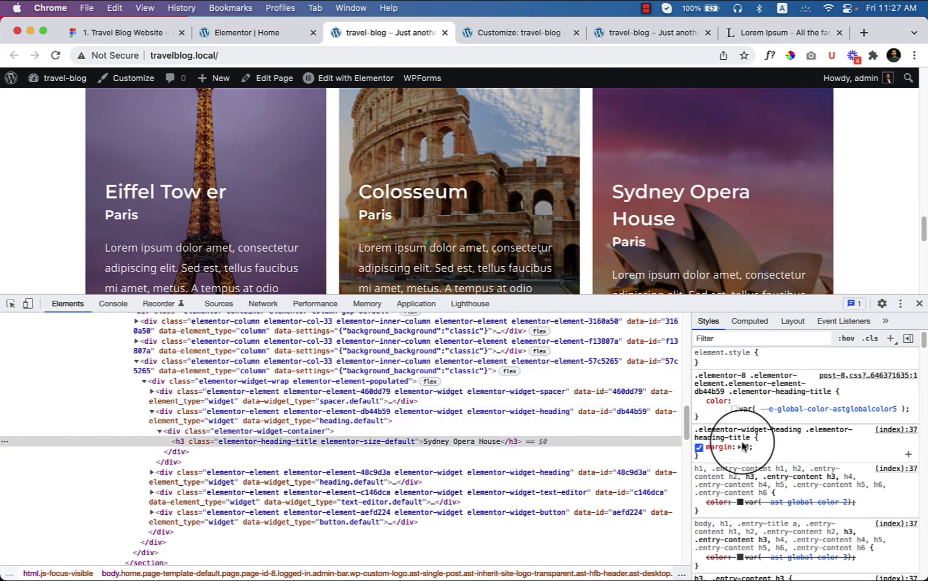
{"action": "scroll", "coordinate": [786, 522], "scroll_direction": "down", "scroll_amount": 1}
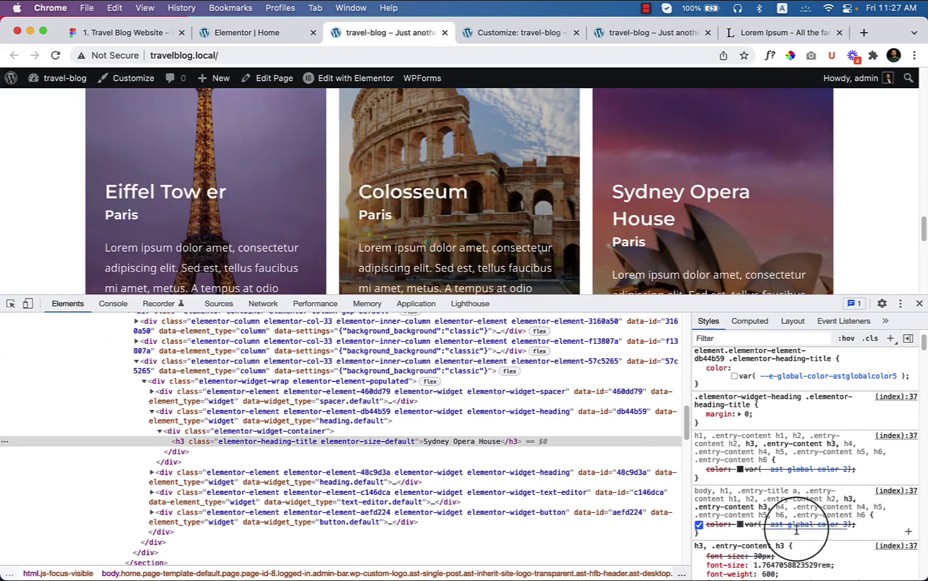
{"action": "scroll", "coordinate": [709, 422], "scroll_direction": "up", "scroll_amount": 1}
{"action": "left_click", "coordinate": [891, 338]}
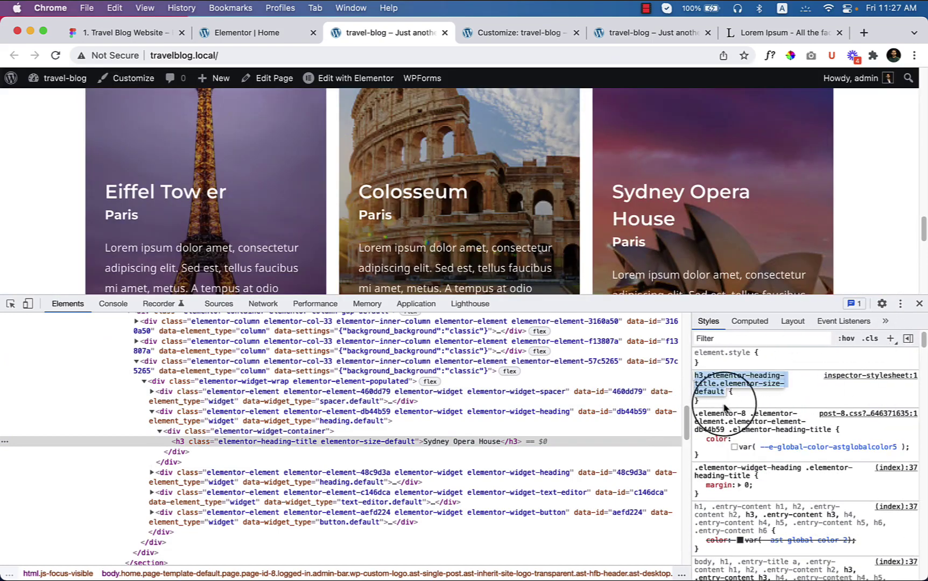
{"action": "left_click", "coordinate": [705, 402]}
- Test a font-size of 30px in the new rule, reduce it stepwise to 26px, and close the developer tools
{"action": "type", "text": "30"}
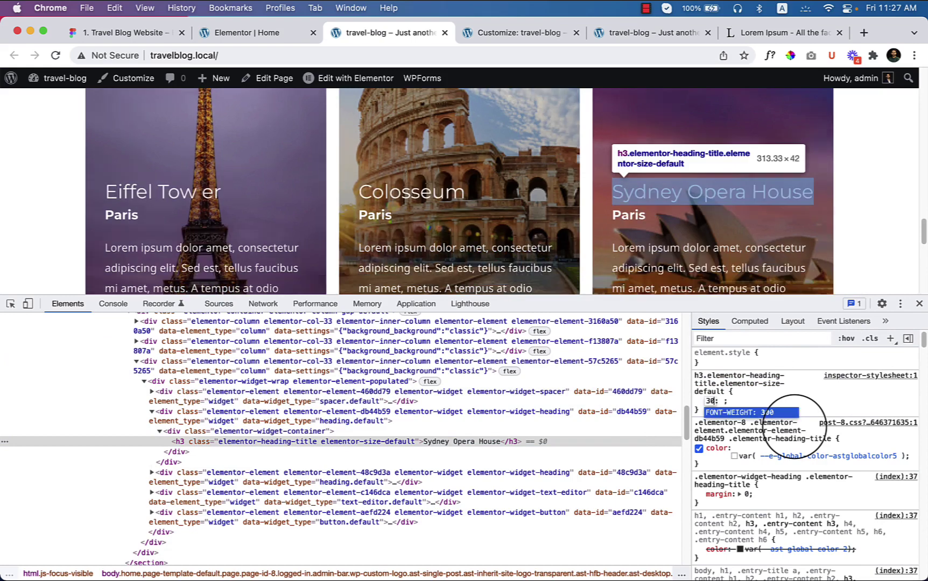
{"action": "key", "text": "BackSpace"}
{"action": "key", "text": "BackSpace"}
{"action": "type", "text": "font-size"}
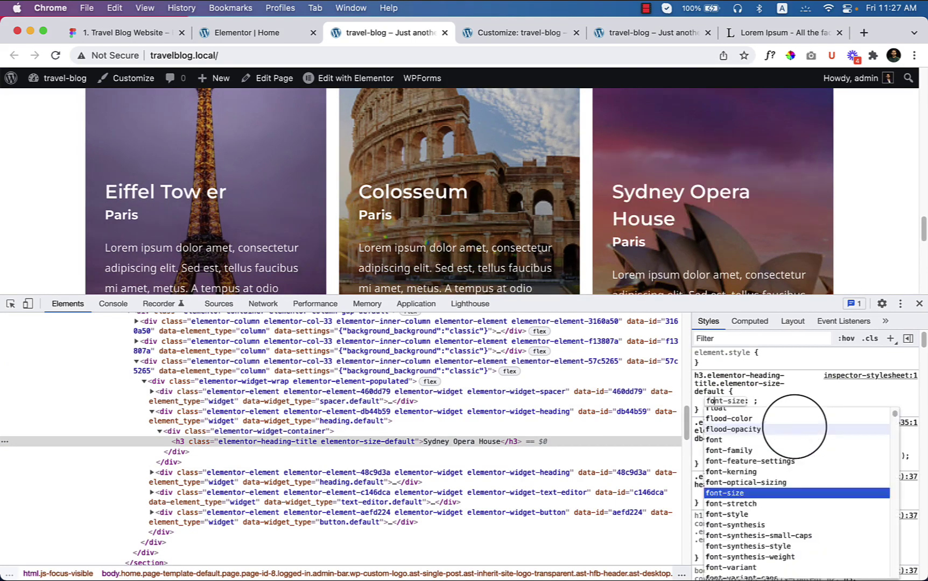
{"action": "key", "text": "Return"}
{"action": "type", "text": "28px"}
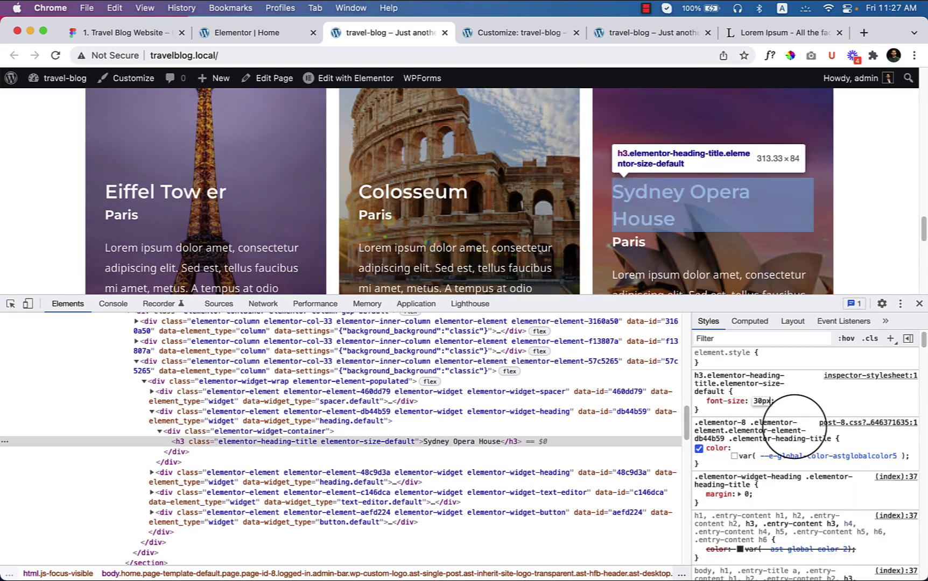
{"action": "key", "text": "Down"}
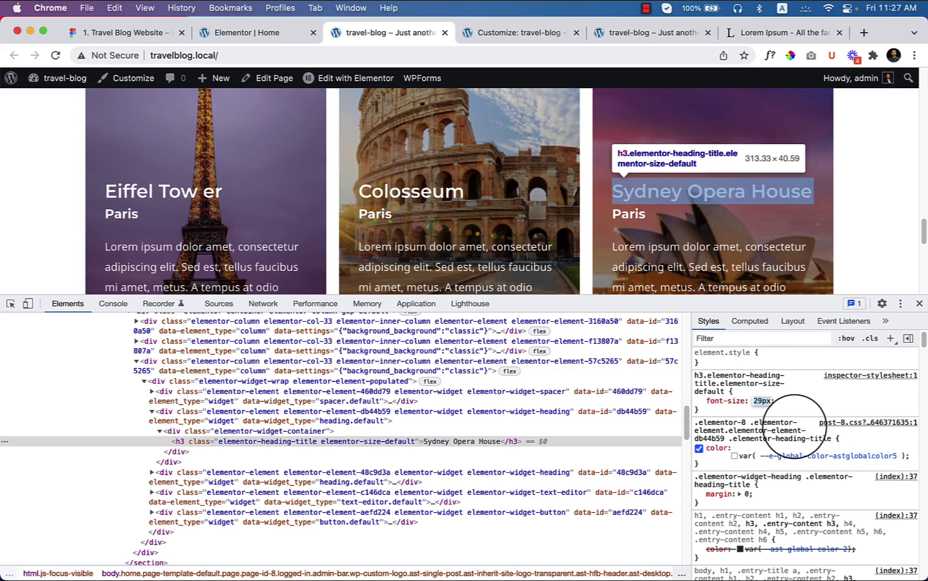
{"action": "key", "text": "Down"}
{"action": "key", "text": "Down"}
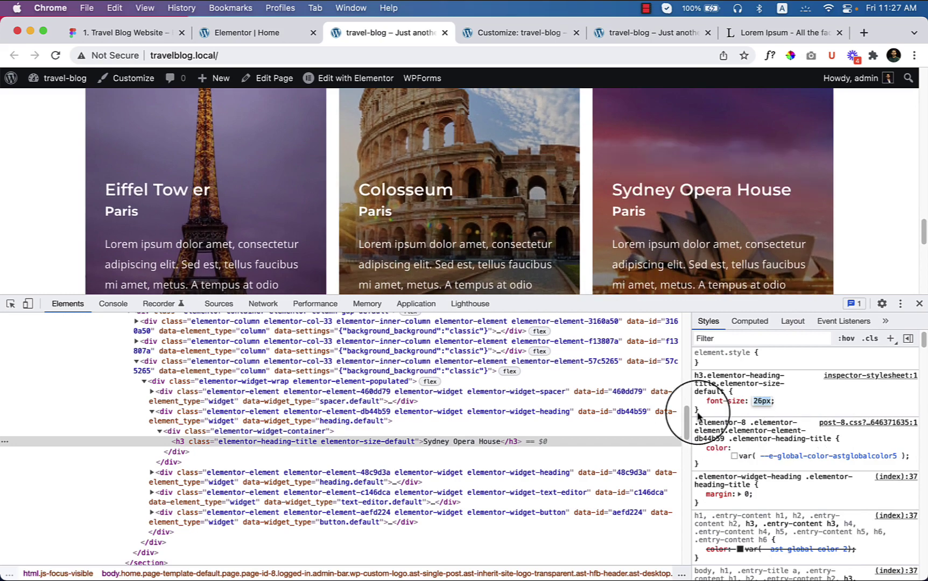
{"action": "left_click", "coordinate": [919, 304]}
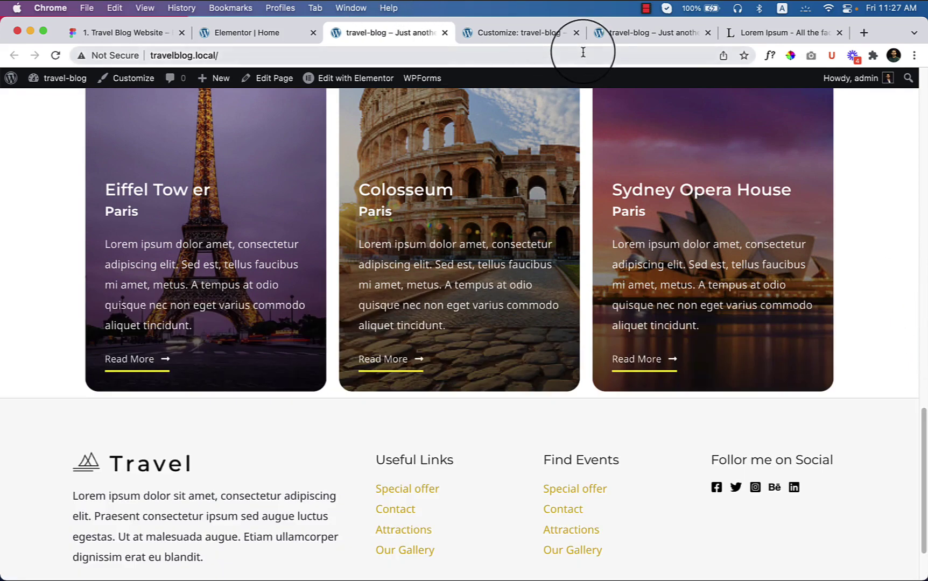
- Set the site-wide H3 font size to 26 px in the WordPress Customizer and publish it
{"action": "left_click", "coordinate": [489, 33]}
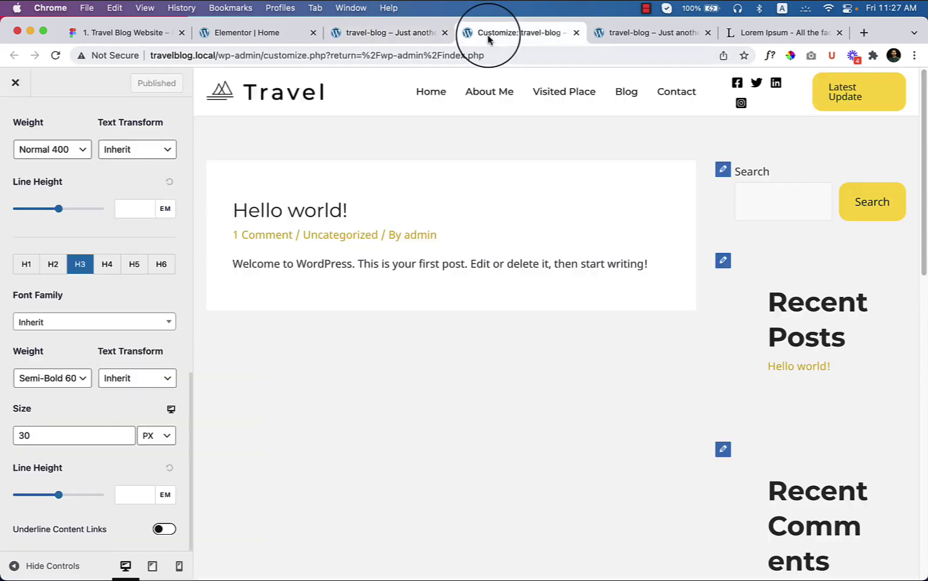
{"action": "left_click", "coordinate": [124, 440]}
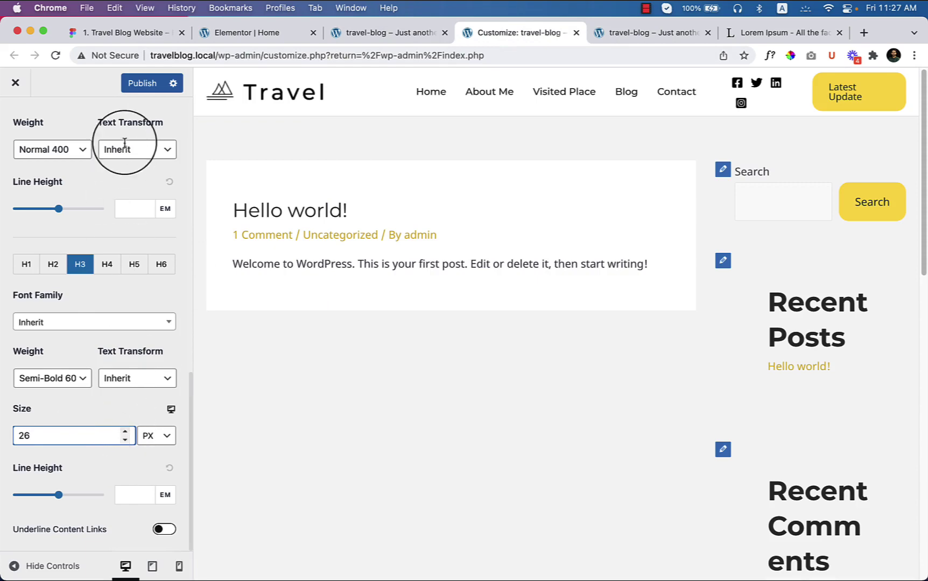
{"action": "left_click", "coordinate": [140, 88]}
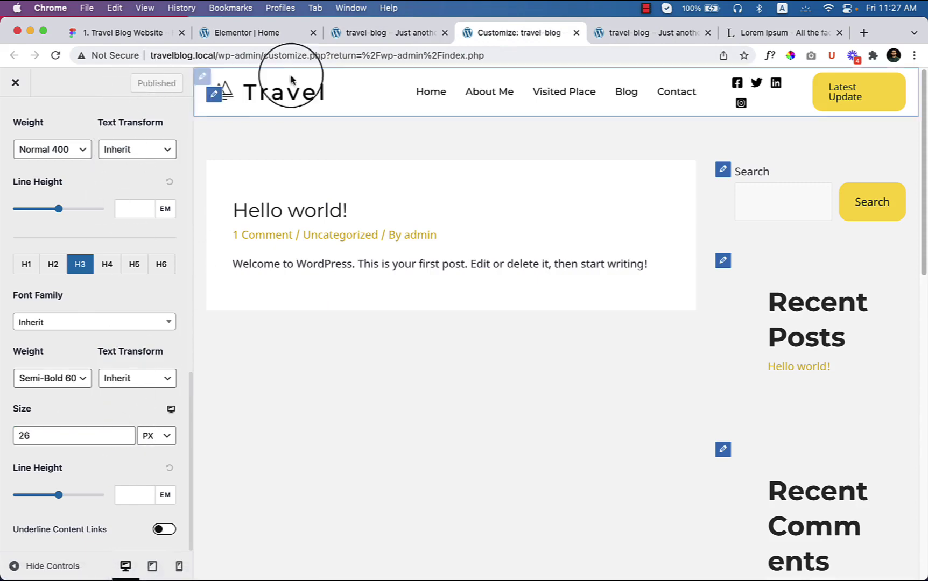
- Reload the live home page and check the card headings in the "Places Where I have Visited" section
{"action": "left_click", "coordinate": [377, 33]}
{"action": "left_click", "coordinate": [60, 56]}
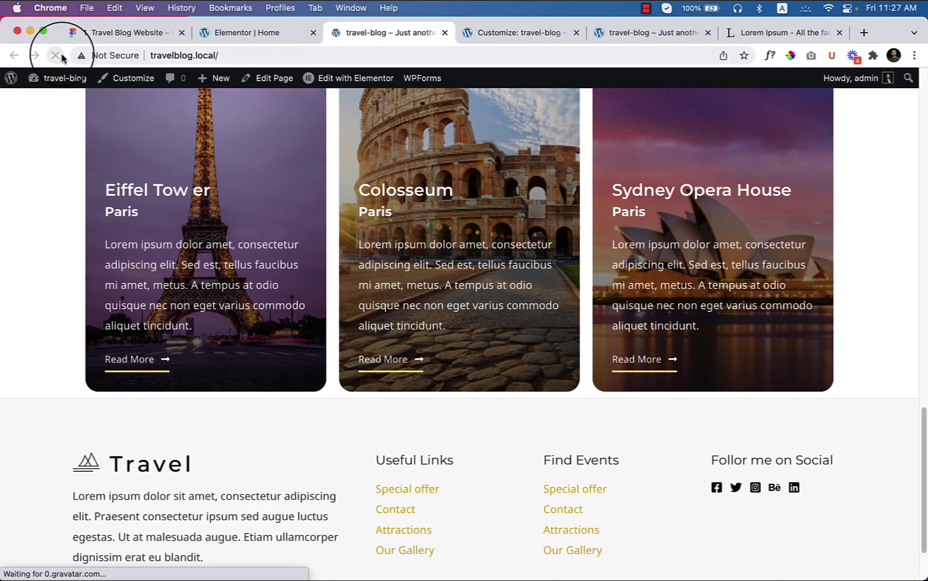
{"action": "scroll", "coordinate": [462, 243], "scroll_direction": "up", "scroll_amount": 3}
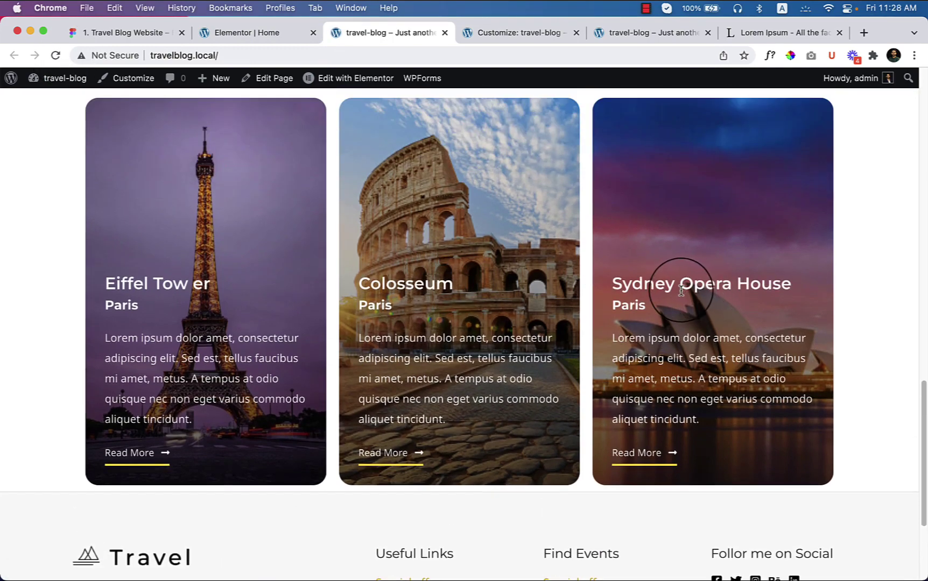
{"action": "scroll", "coordinate": [678, 291], "scroll_direction": "up", "scroll_amount": 3}
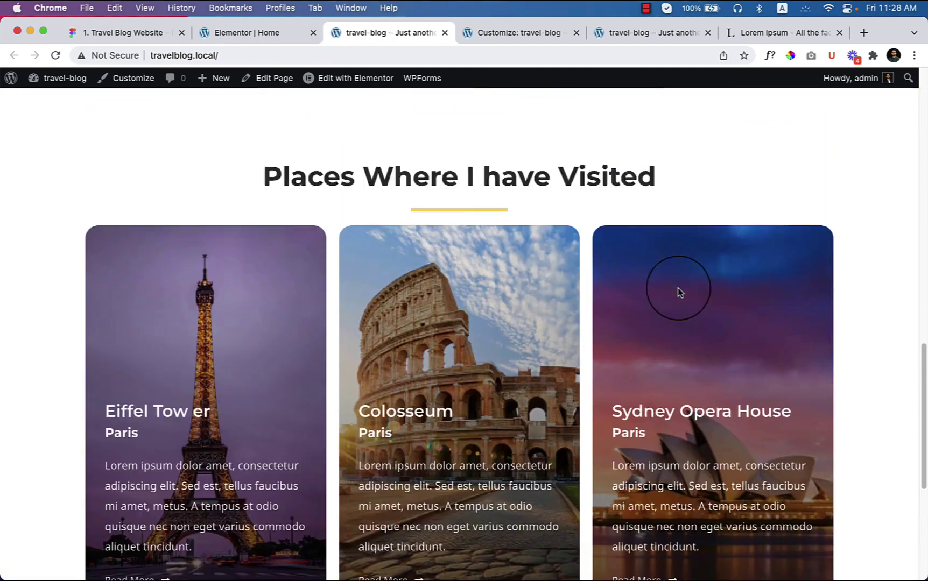
{"action": "scroll", "coordinate": [678, 288], "scroll_direction": "down", "scroll_amount": 2}
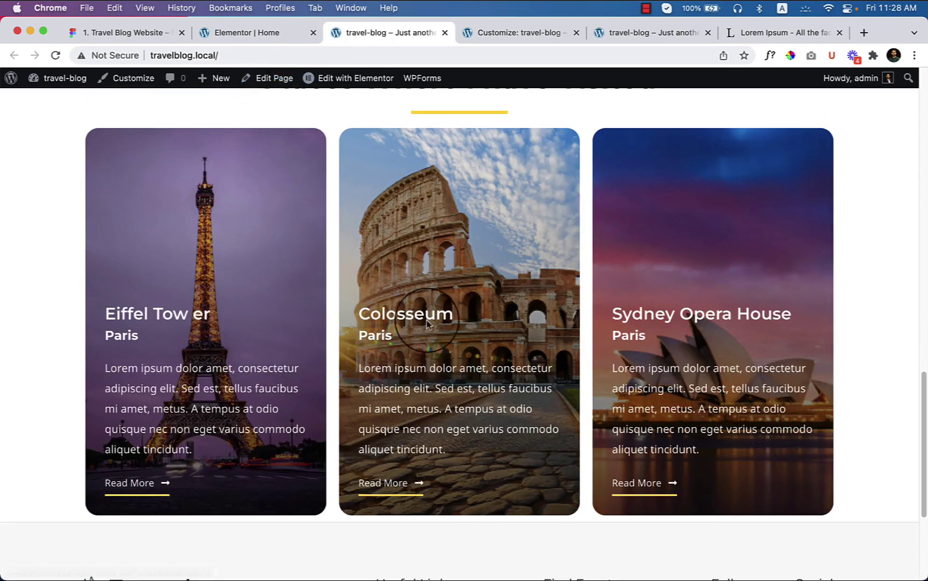
- Reload the Elementor editor and return to the three place cards to check their heading size
{"action": "left_click", "coordinate": [232, 33]}
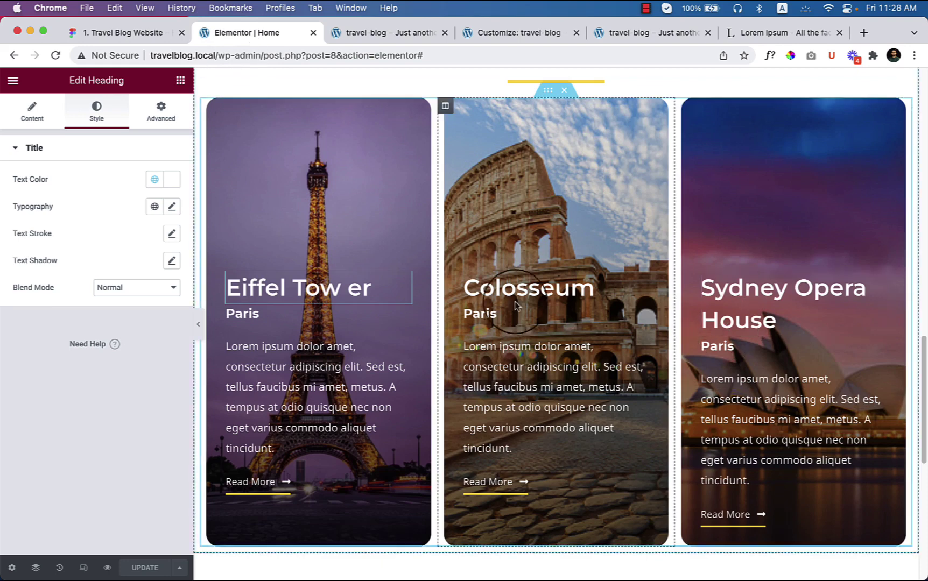
{"action": "left_click", "coordinate": [54, 56]}
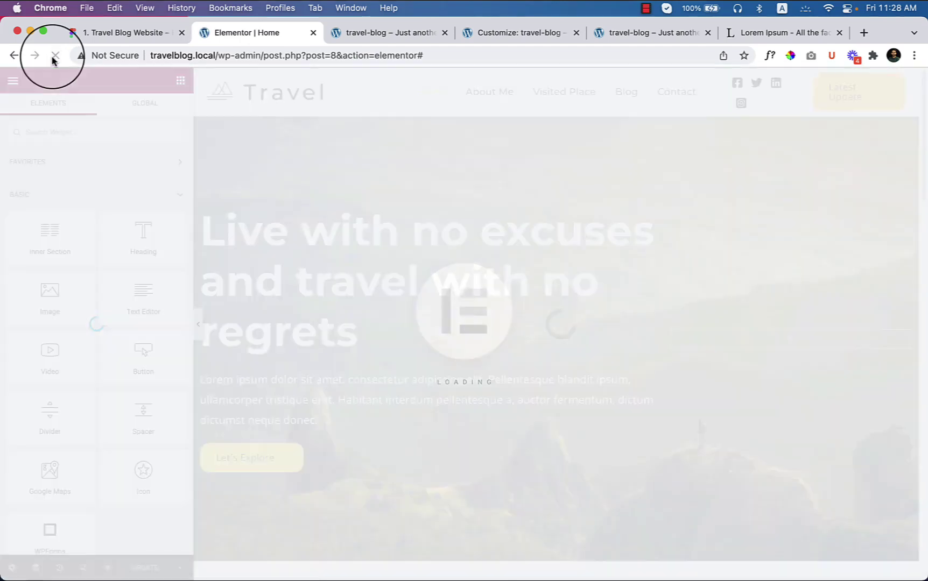
{"action": "scroll", "coordinate": [700, 333], "scroll_direction": "down", "scroll_amount": 5}
{"action": "scroll", "coordinate": [700, 333], "scroll_direction": "up", "scroll_amount": 5}
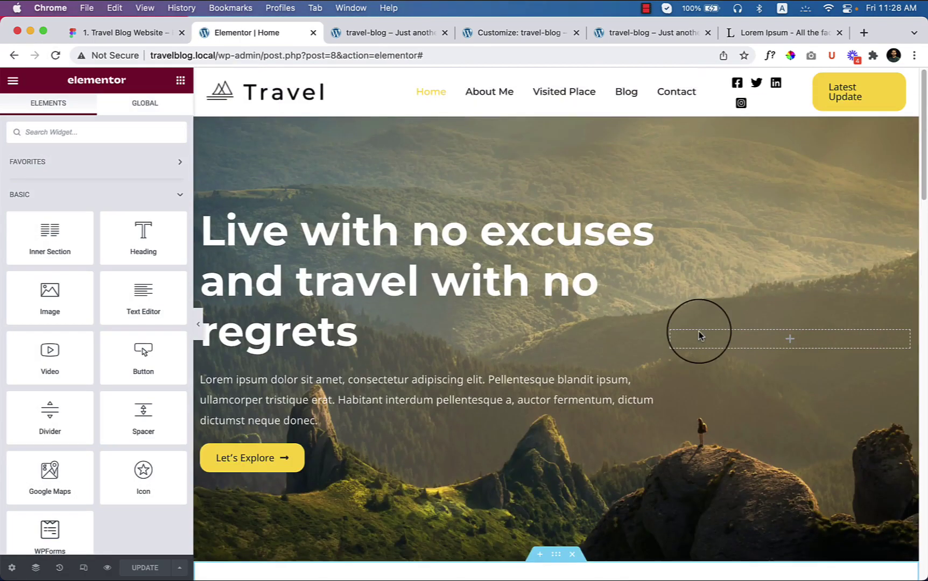
{"action": "scroll", "coordinate": [700, 334], "scroll_direction": "down", "scroll_amount": 8}
{"action": "scroll", "coordinate": [699, 334], "scroll_direction": "down", "scroll_amount": 10}
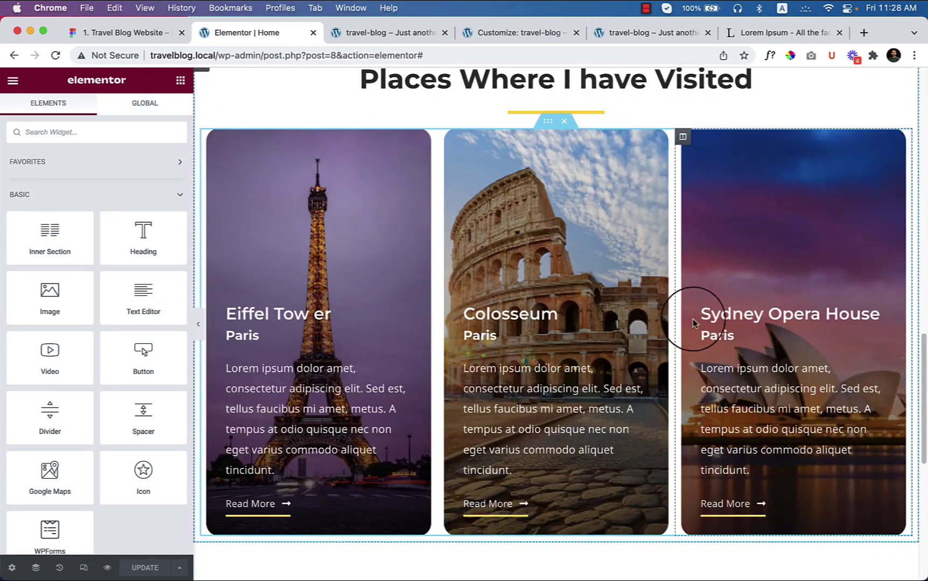
- Check the Colosseum card's location in the Figma design and change its subheading in Elementor to "Rome"
{"action": "left_click", "coordinate": [504, 337]}
{"action": "left_click", "coordinate": [121, 33]}
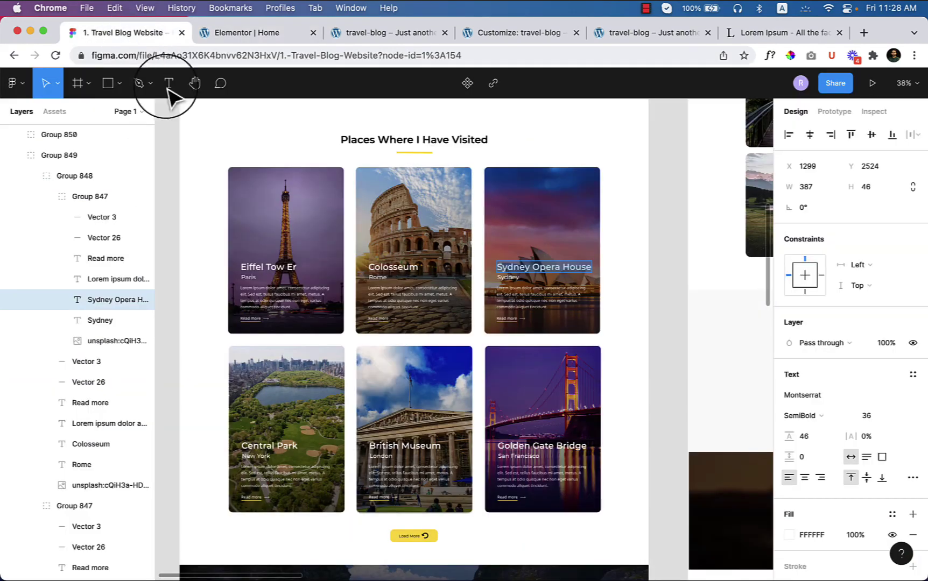
{"action": "left_click", "coordinate": [371, 278]}
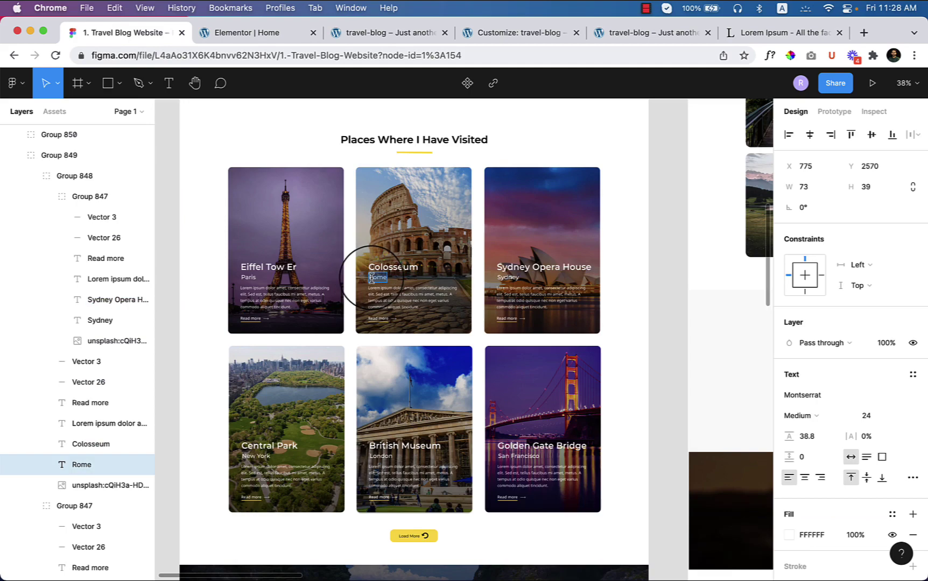
{"action": "left_click", "coordinate": [266, 34]}
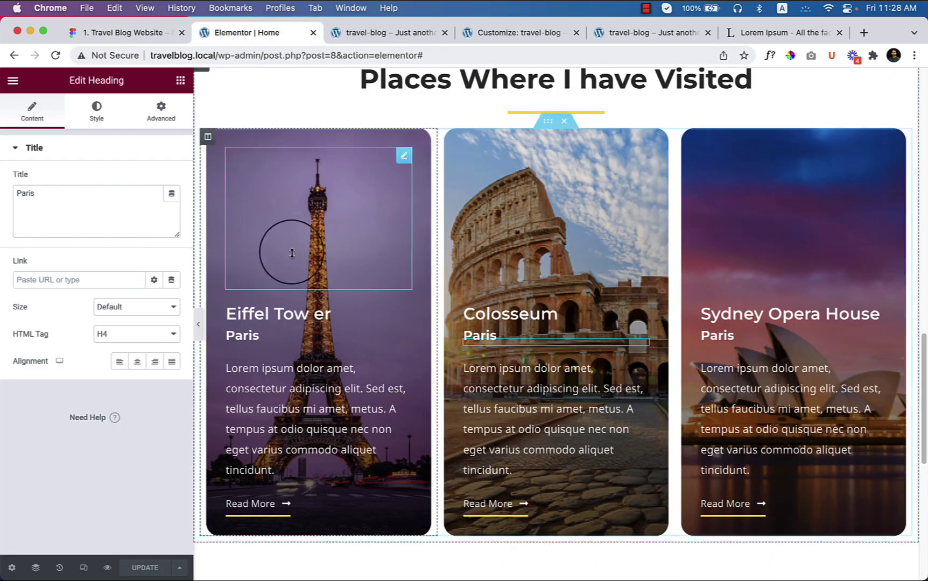
{"action": "left_click", "coordinate": [97, 209]}
{"action": "key", "text": "ctrl+a"}
{"action": "type", "text": "Rome"}
- Look up the Sydney Opera House card's location in Figma and change its Elementor subheading to "Sydney"
{"action": "left_click", "coordinate": [119, 34]}
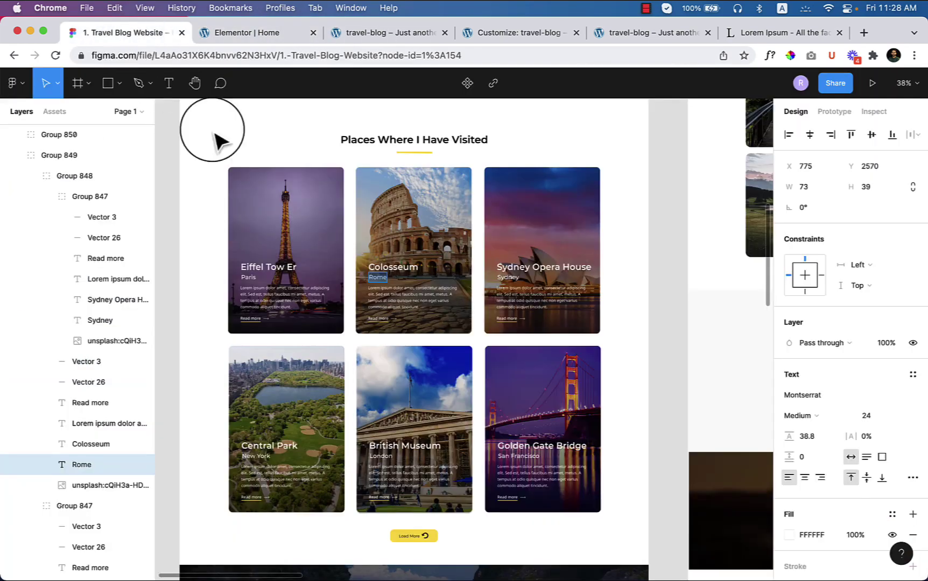
{"action": "left_click", "coordinate": [502, 278]}
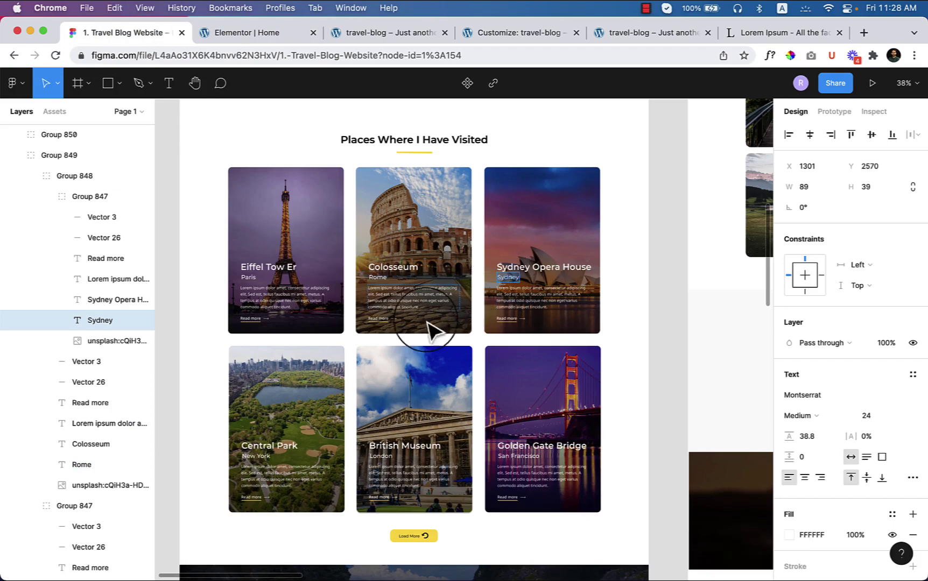
{"action": "left_click", "coordinate": [275, 33]}
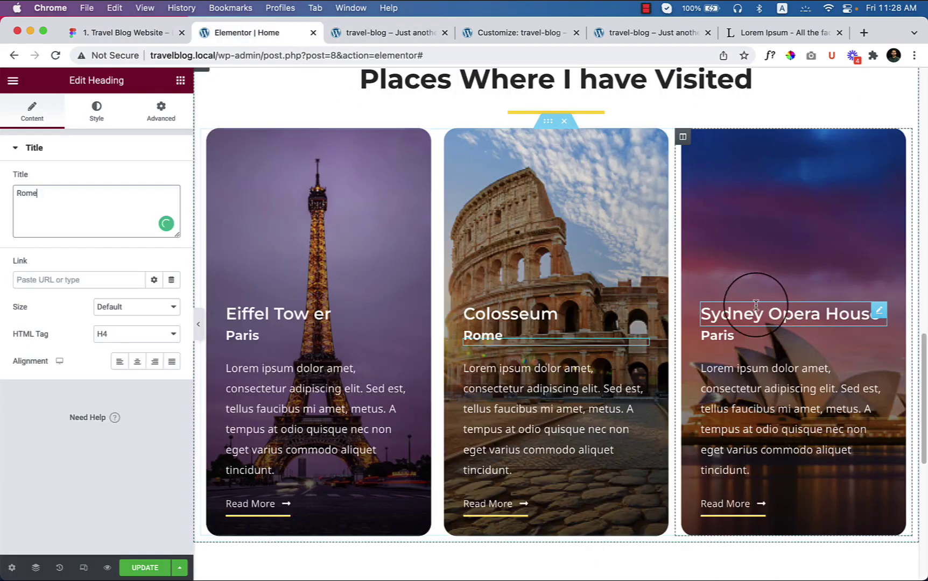
{"action": "left_click", "coordinate": [716, 335]}
{"action": "left_click", "coordinate": [81, 200]}
{"action": "key", "text": "ctrl+a"}
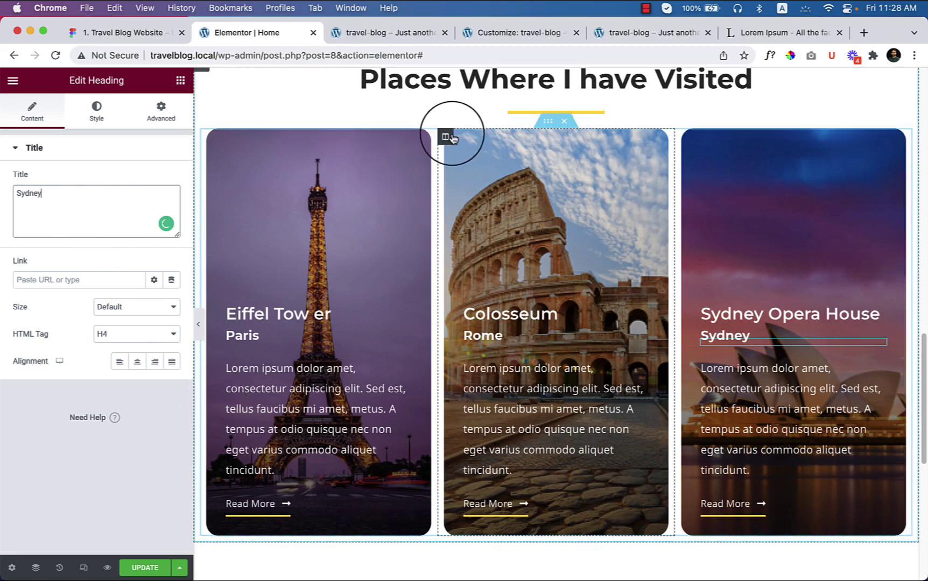
- Give the Eiffel Tower card's column a gradient background overlay
{"action": "left_click", "coordinate": [208, 141]}
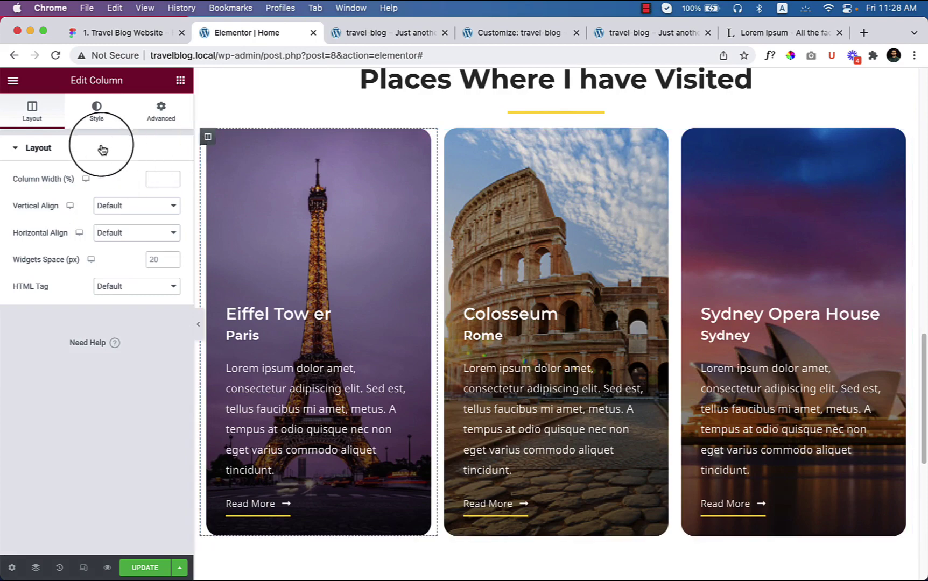
{"action": "left_click", "coordinate": [97, 119]}
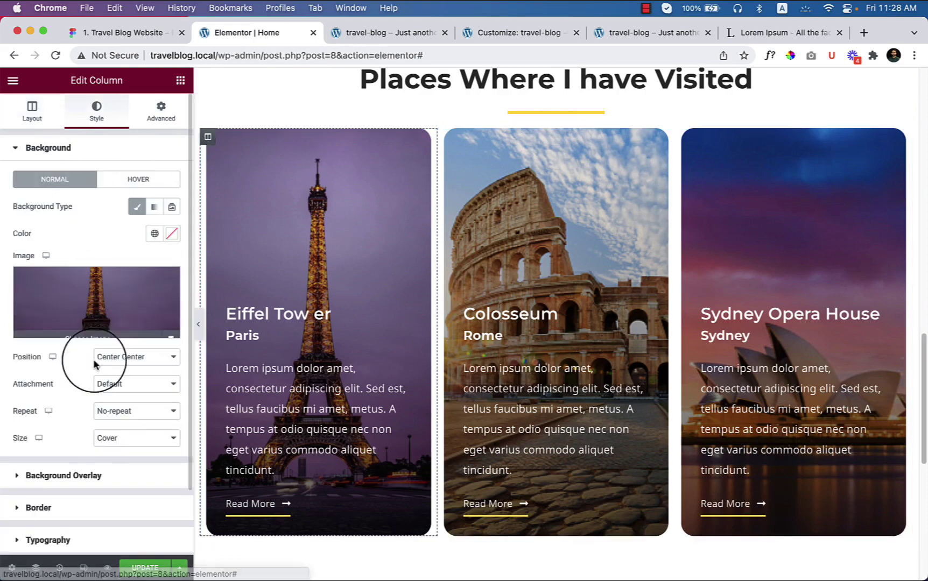
{"action": "scroll", "coordinate": [91, 409], "scroll_direction": "down", "scroll_amount": 3}
{"action": "left_click", "coordinate": [78, 408]}
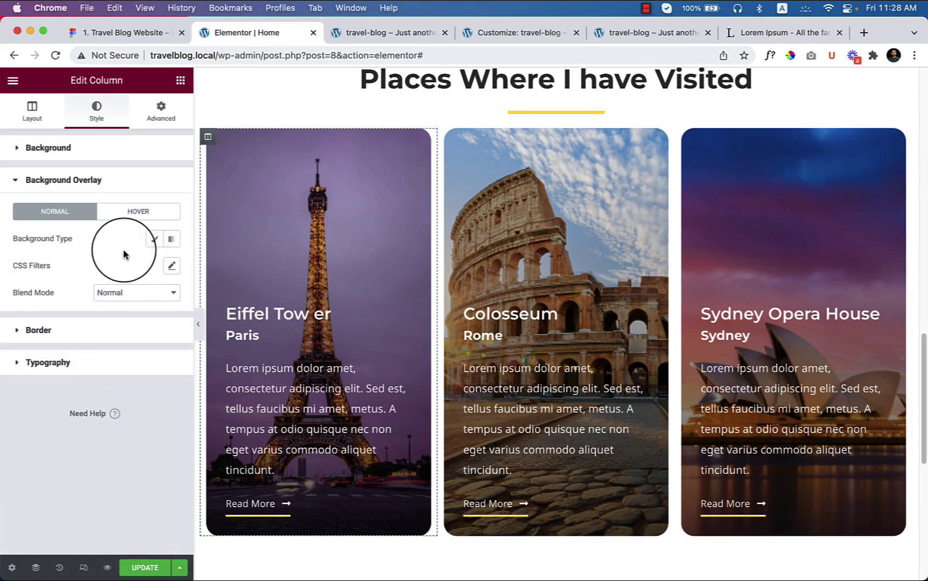
{"action": "left_click", "coordinate": [171, 243]}
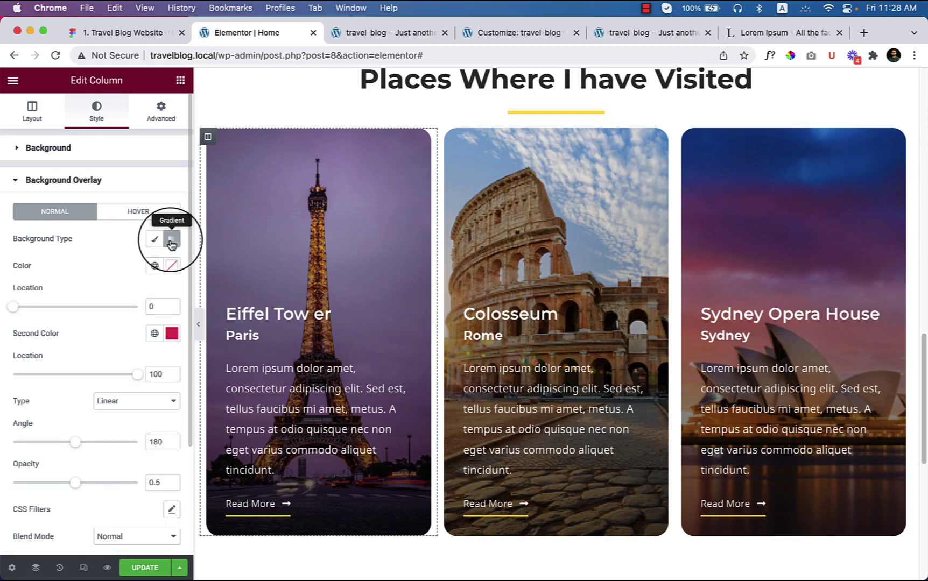
- Set both overlay gradient colors of the Eiffel Tower card to the global Theme Color 9 (#000000)
{"action": "left_click", "coordinate": [155, 268]}
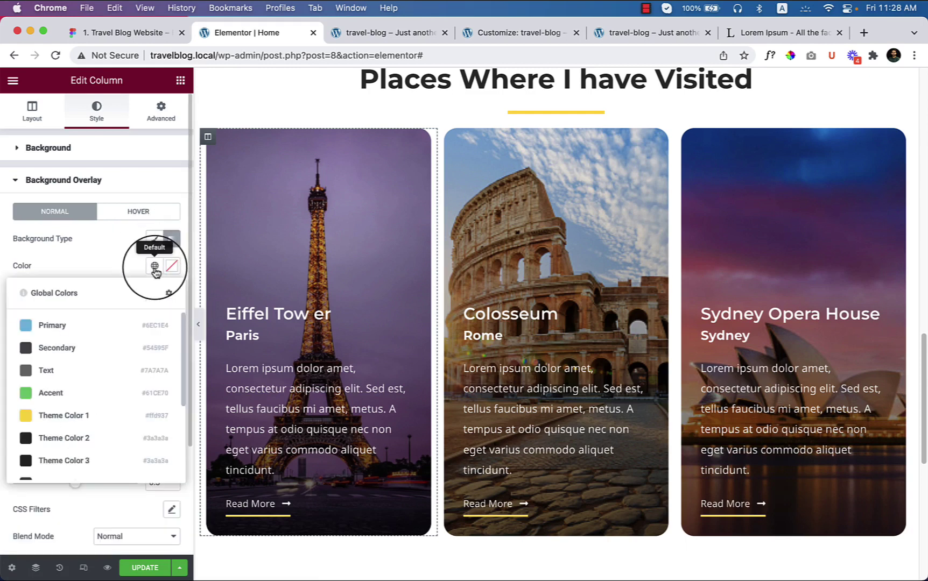
{"action": "scroll", "coordinate": [80, 439], "scroll_direction": "down", "scroll_amount": 3}
{"action": "scroll", "coordinate": [80, 370], "scroll_direction": "up", "scroll_amount": 1}
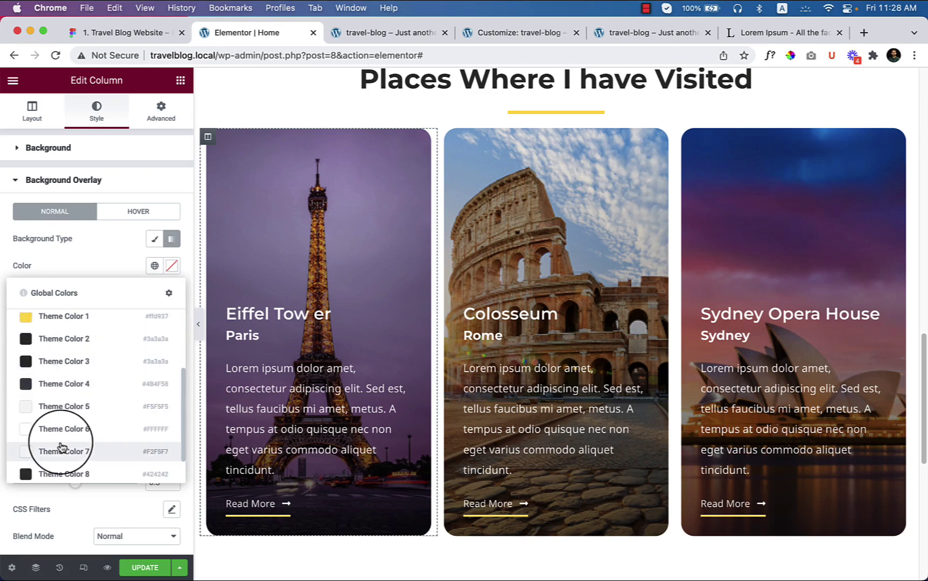
{"action": "scroll", "coordinate": [64, 464], "scroll_direction": "down", "scroll_amount": 2}
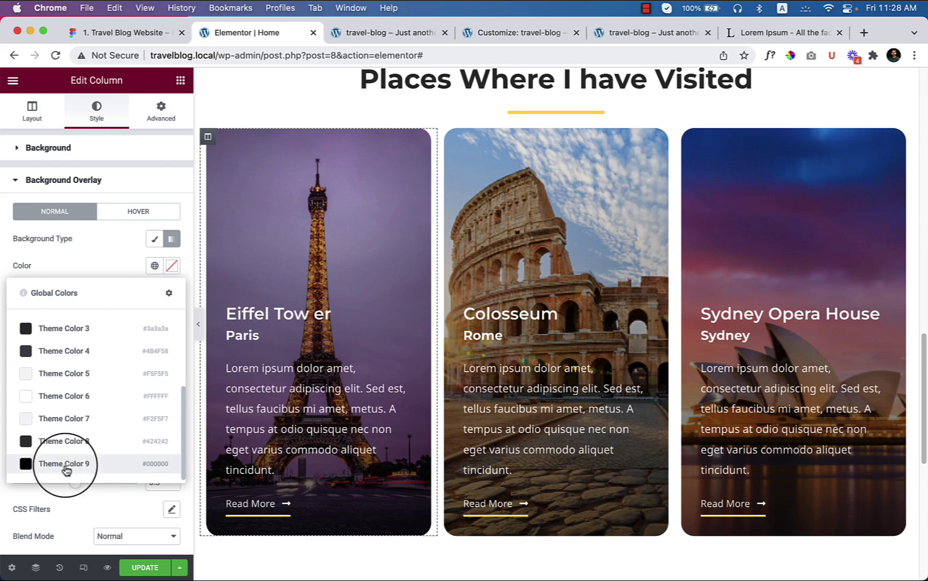
{"action": "left_click", "coordinate": [67, 463]}
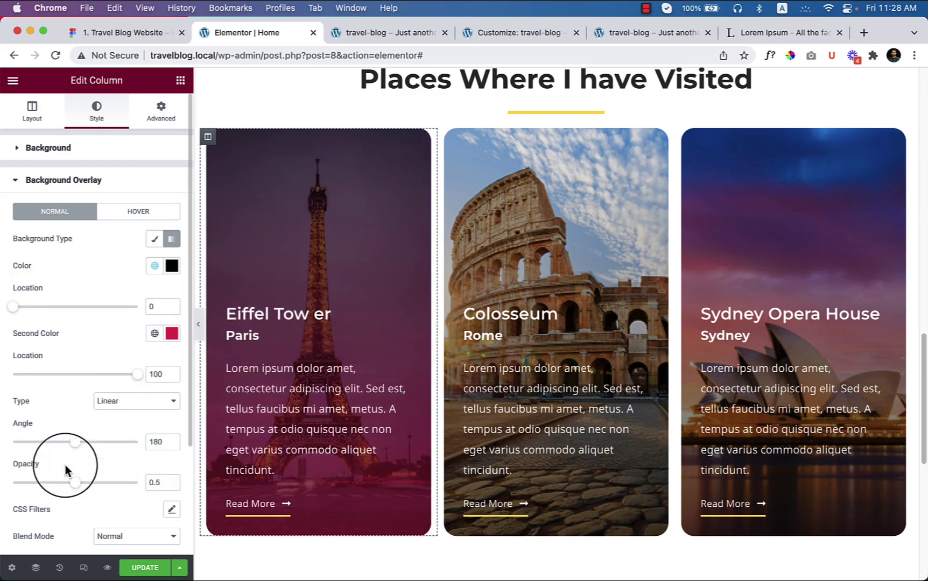
{"action": "left_click", "coordinate": [153, 334]}
{"action": "scroll", "coordinate": [79, 466], "scroll_direction": "down", "scroll_amount": 5}
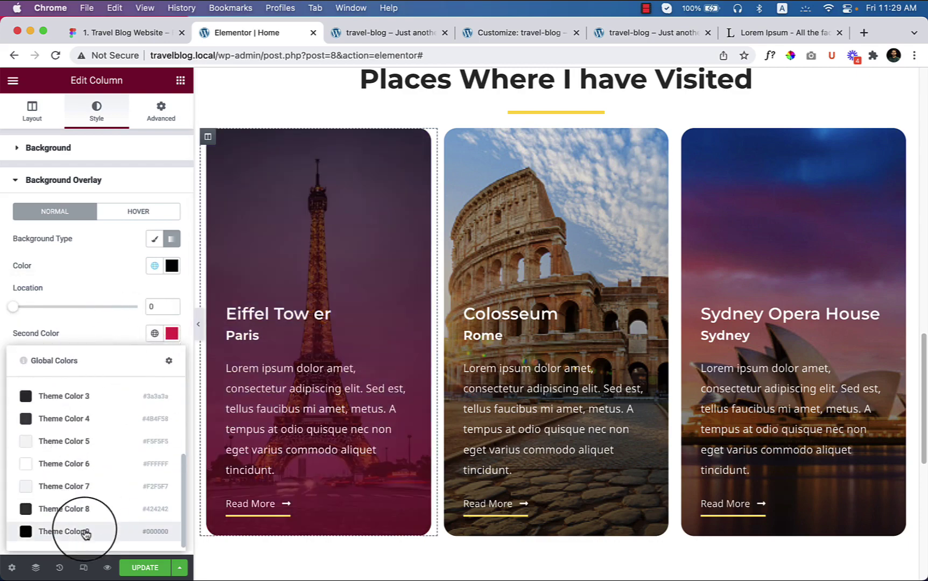
{"action": "left_click", "coordinate": [82, 532]}
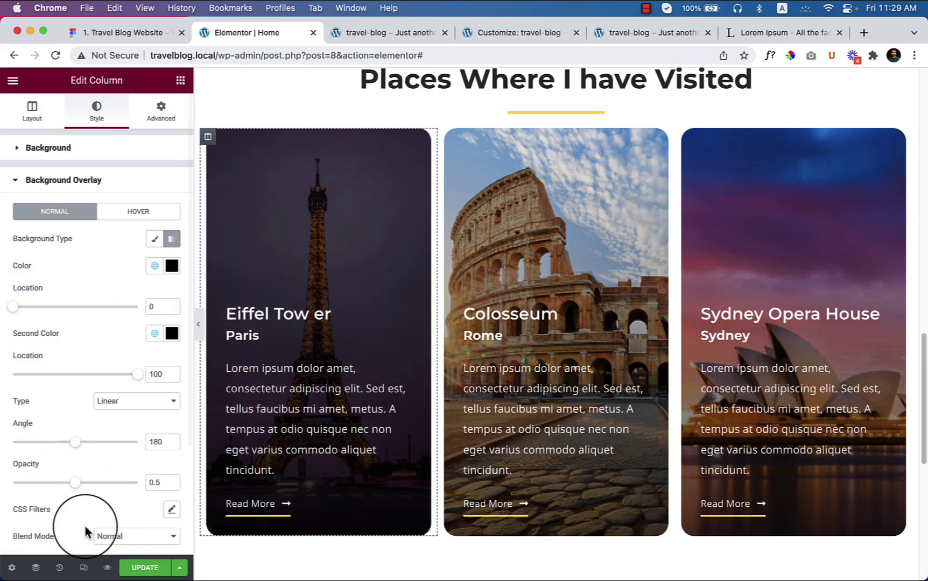
- Make the first overlay color of the Eiffel Tower card almost fully transparent, #00000005
{"action": "left_click", "coordinate": [171, 266]}
{"action": "left_click_drag", "start_coordinate": [102, 447], "coordinate": [26, 452]}
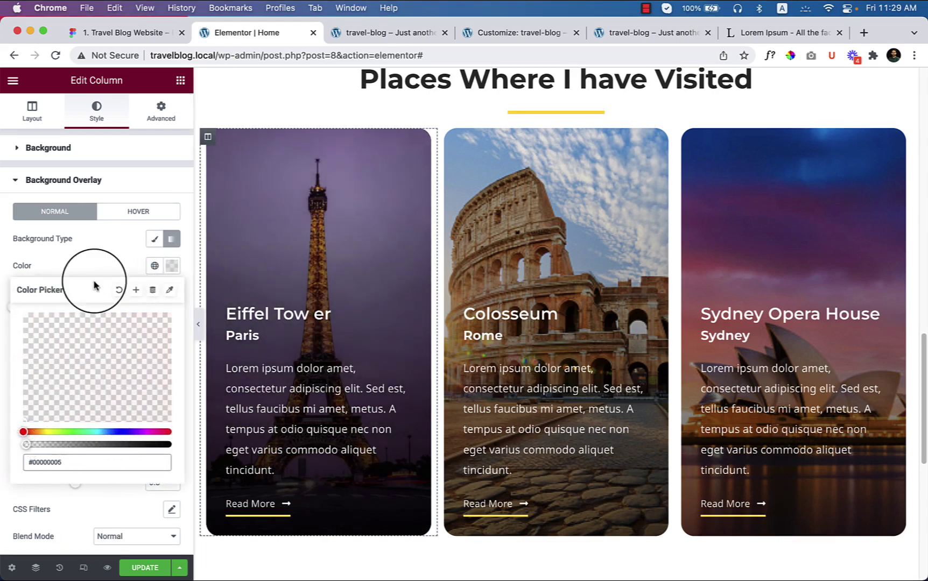
{"action": "left_click", "coordinate": [108, 242]}
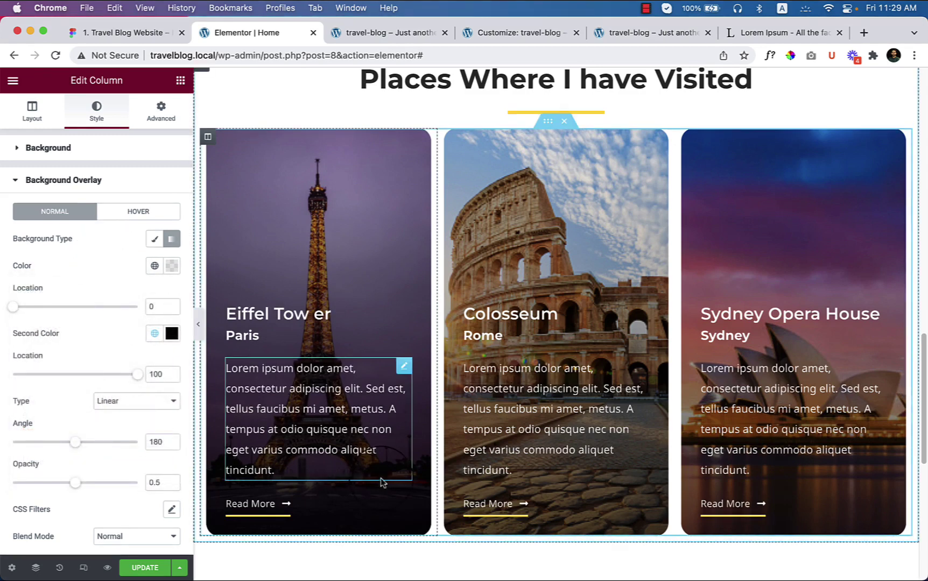
{"action": "left_click", "coordinate": [364, 450]}
{"action": "left_click", "coordinate": [135, 295]}
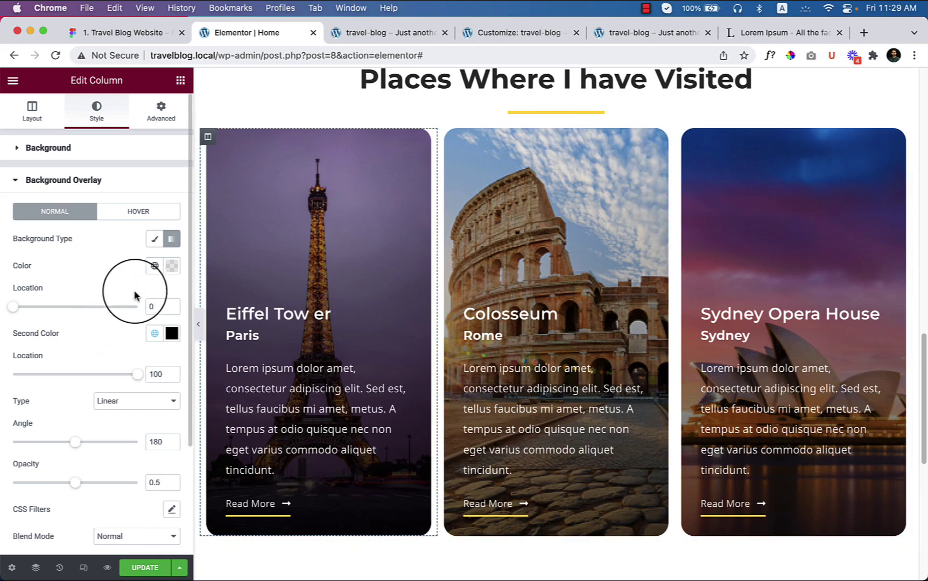
- Open the style settings of the Colosseum card's column
{"action": "left_click", "coordinate": [445, 138]}
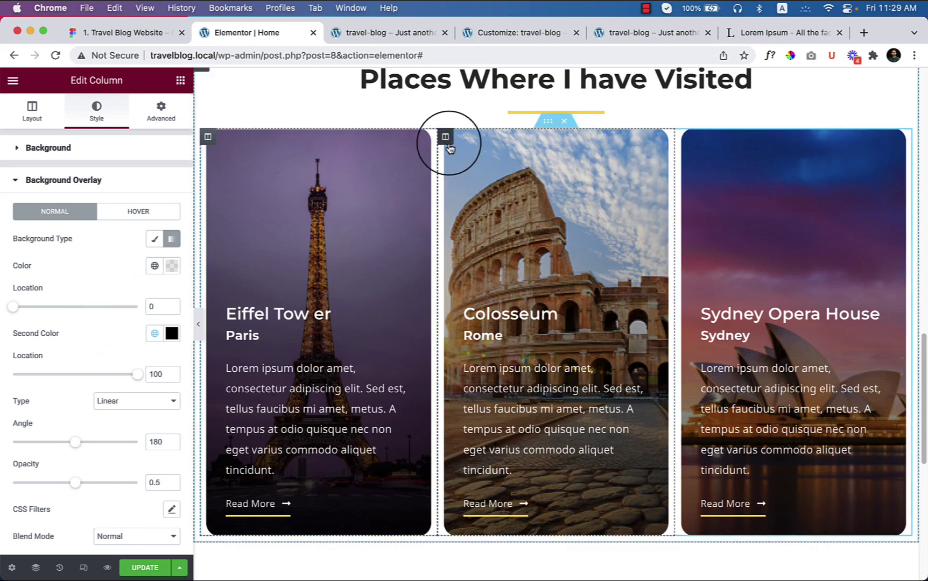
{"action": "left_click", "coordinate": [97, 111]}
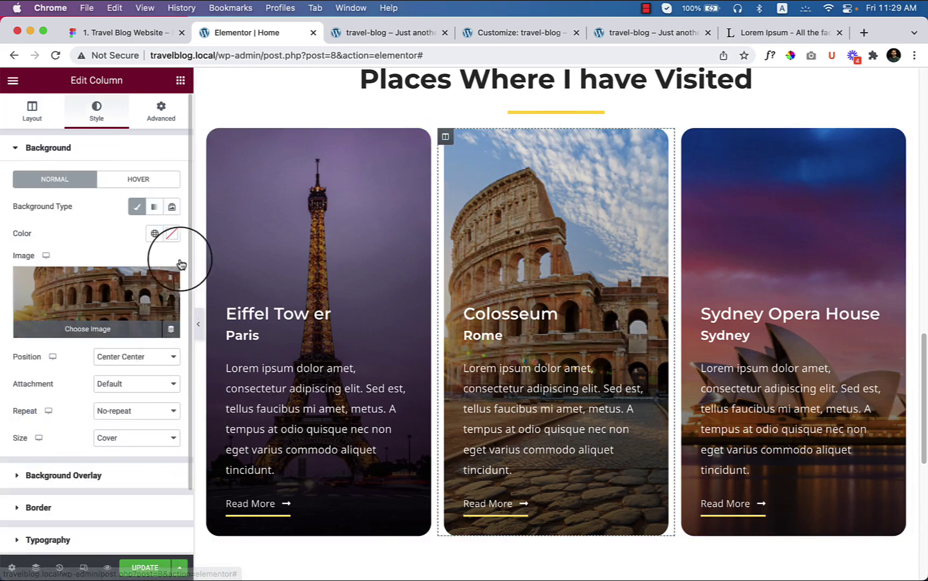
{"action": "left_click", "coordinate": [161, 216]}
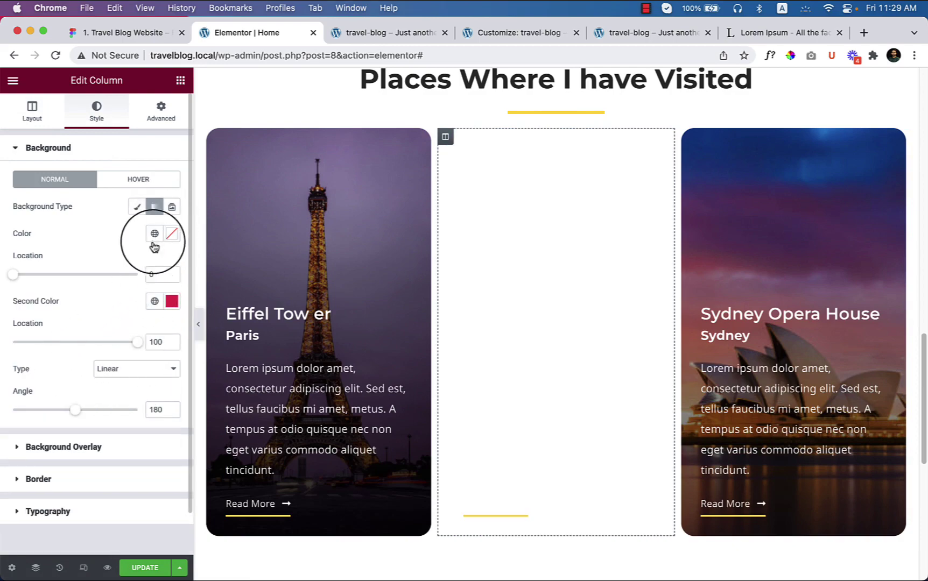
{"action": "left_click", "coordinate": [154, 234]}
{"action": "scroll", "coordinate": [104, 376], "scroll_direction": "down", "scroll_amount": 4}
{"action": "left_click", "coordinate": [97, 429]}
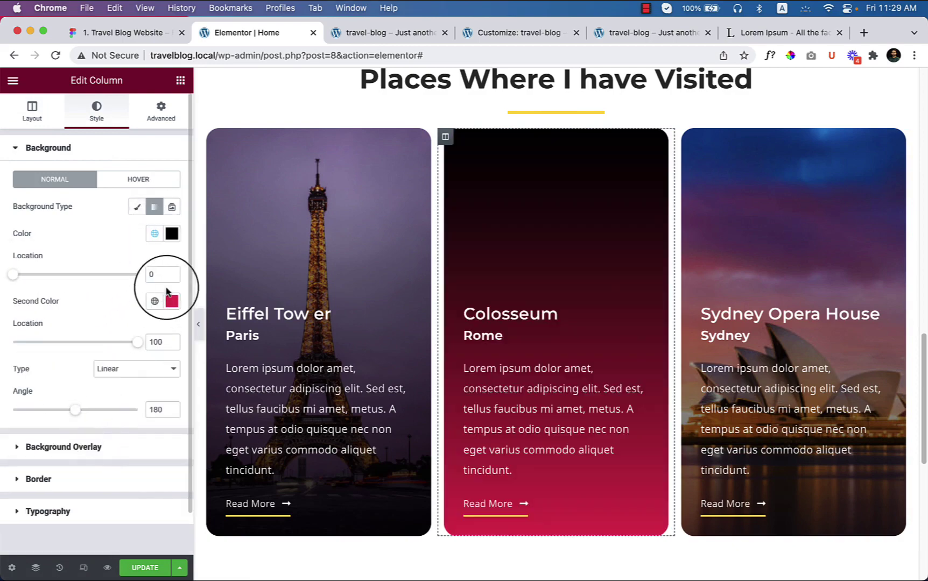
{"action": "left_click", "coordinate": [154, 303]}
{"action": "scroll", "coordinate": [93, 455], "scroll_direction": "down", "scroll_amount": 4}
{"action": "left_click", "coordinate": [78, 499]}
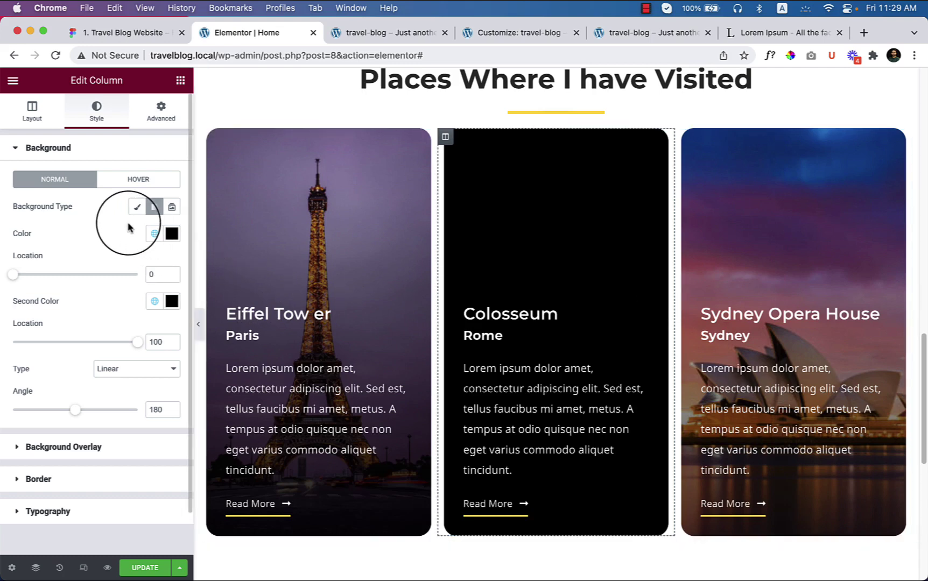
{"action": "scroll", "coordinate": [143, 243], "scroll_direction": "down", "scroll_amount": 2}
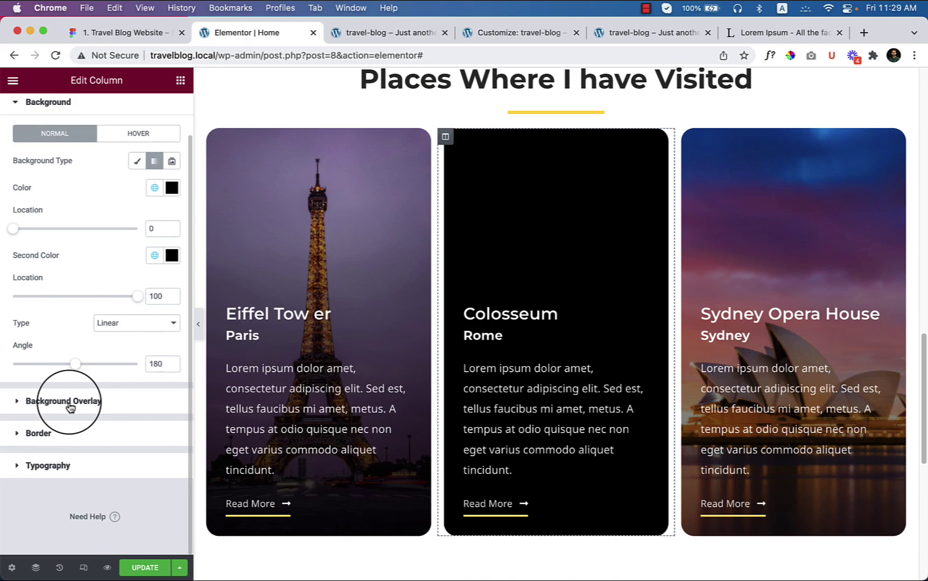
{"action": "scroll", "coordinate": [81, 215], "scroll_direction": "up", "scroll_amount": 2}
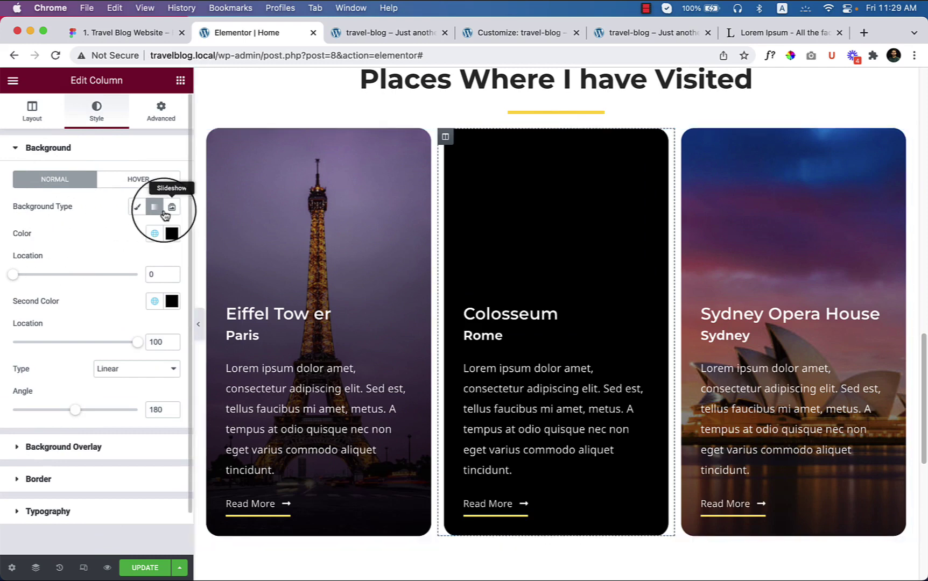
{"action": "left_click", "coordinate": [138, 208]}
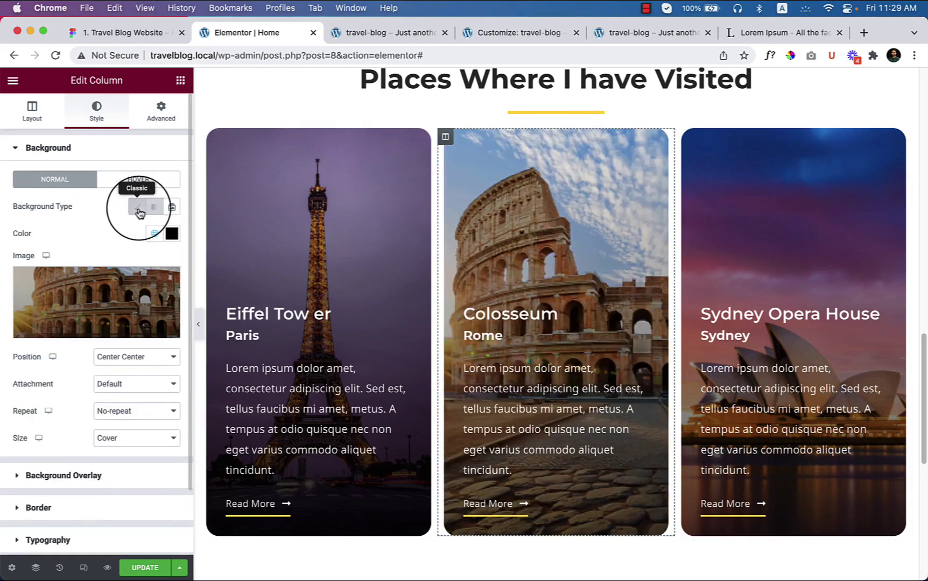
- Give the Colosseum card a gradient background overlay with both colors set to the global Theme Color 9 (#000000)
{"action": "scroll", "coordinate": [80, 413], "scroll_direction": "down", "scroll_amount": 2}
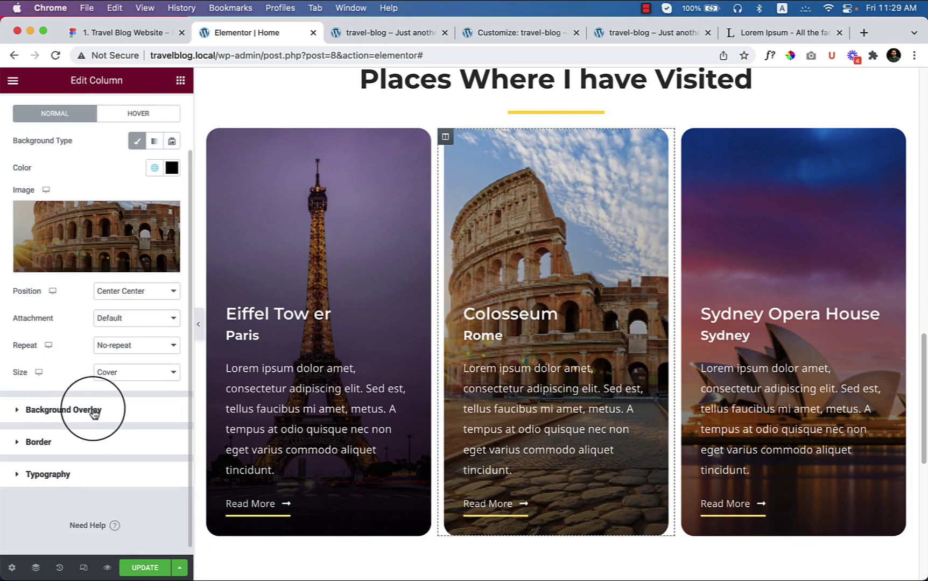
{"action": "left_click", "coordinate": [91, 411]}
{"action": "left_click", "coordinate": [177, 240]}
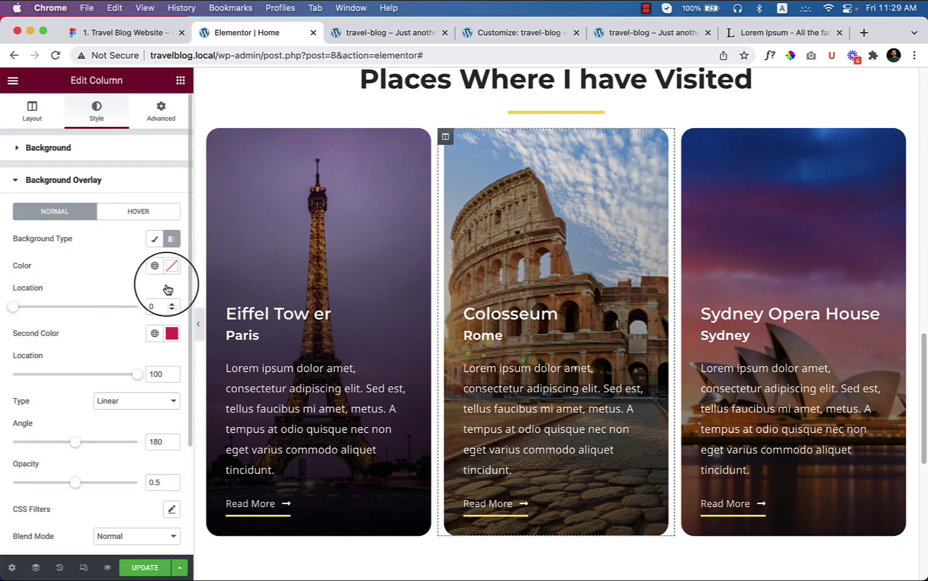
{"action": "left_click", "coordinate": [155, 265]}
{"action": "scroll", "coordinate": [114, 441], "scroll_direction": "down", "scroll_amount": 5}
{"action": "left_click", "coordinate": [123, 473]}
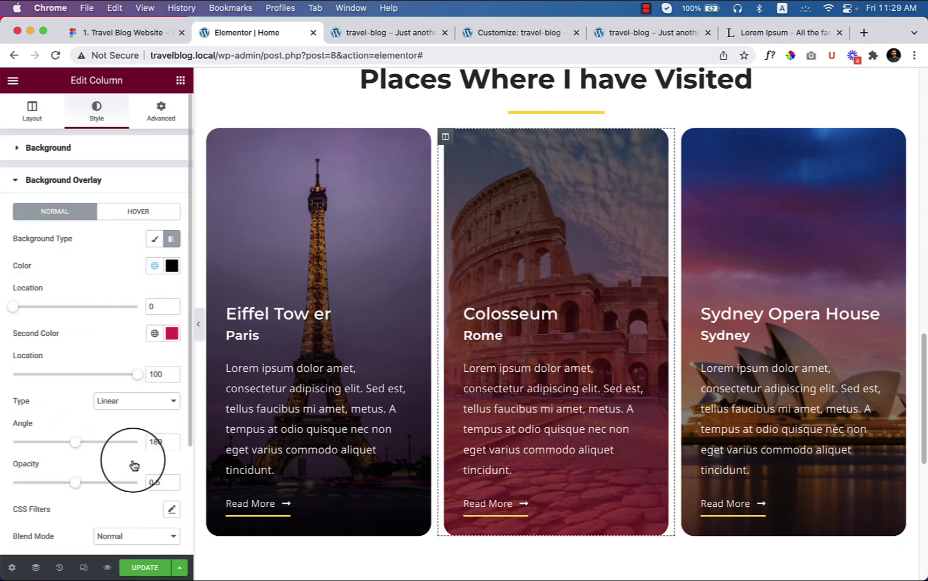
{"action": "left_click", "coordinate": [154, 333]}
{"action": "left_click", "coordinate": [99, 532]}
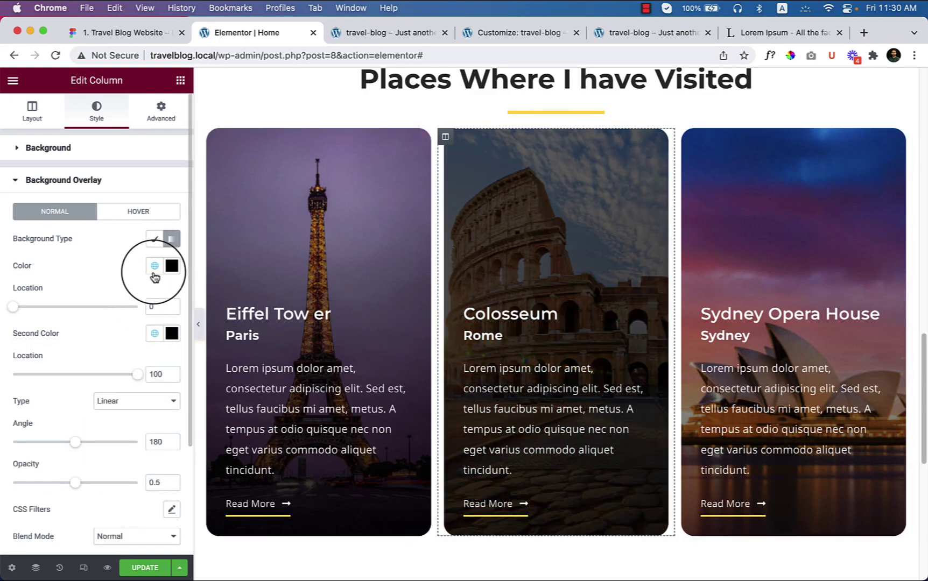
- Make the first overlay color of the Colosseum card fully transparent, #00000000
{"action": "left_click", "coordinate": [171, 266]}
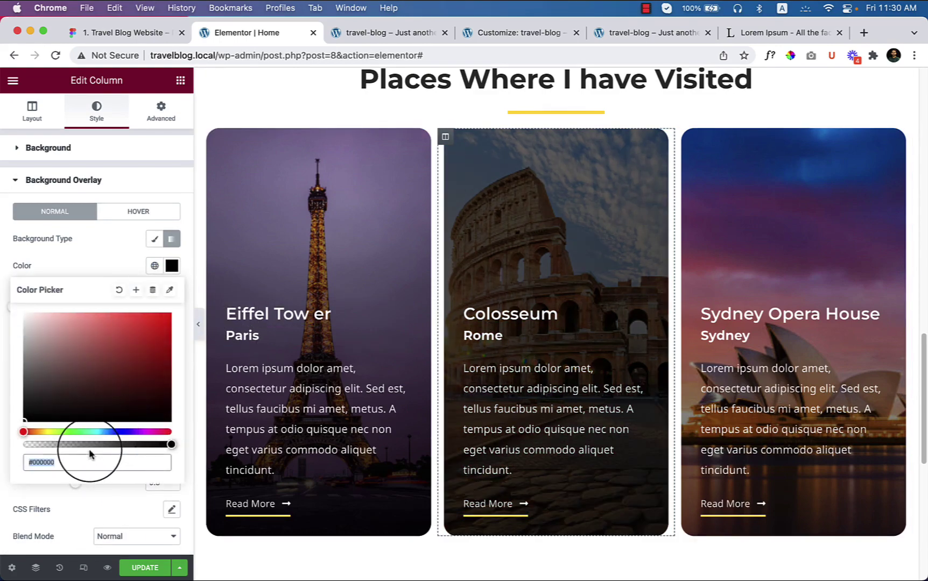
{"action": "left_click_drag", "start_coordinate": [89, 444], "coordinate": [11, 444]}
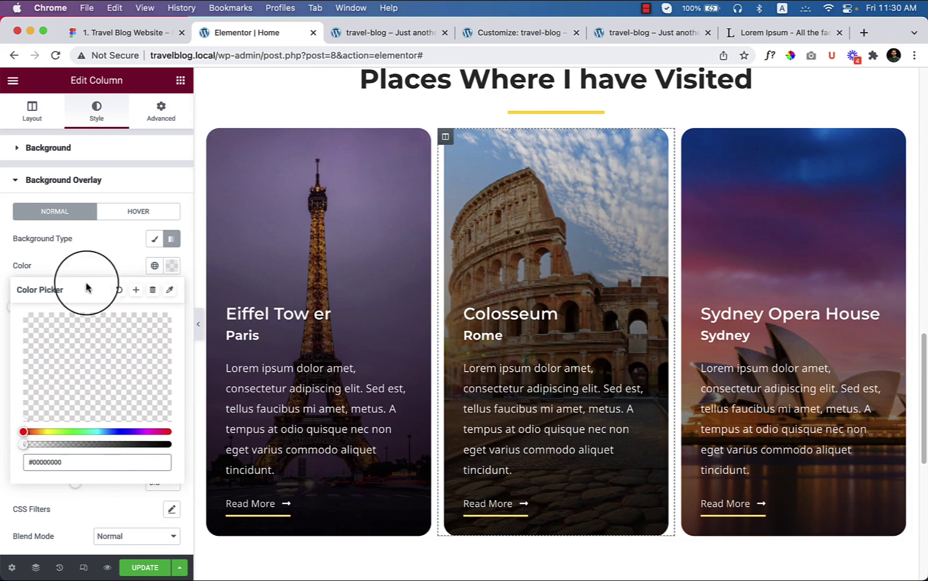
{"action": "left_click", "coordinate": [118, 269]}
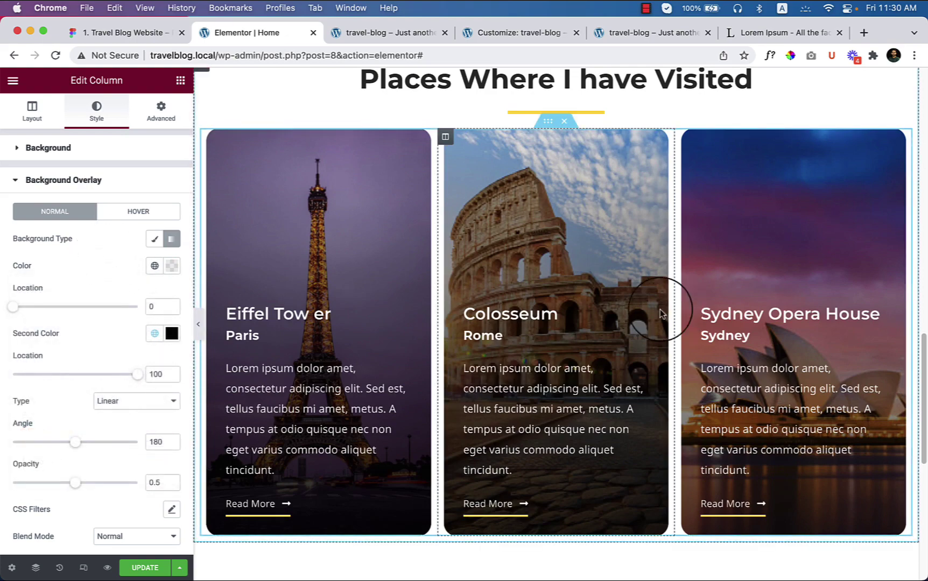
- Give the Sydney Opera House card's column a gradient background overlay with both colors set to the global Theme Color 9 (#000000)
{"action": "left_click", "coordinate": [685, 139]}
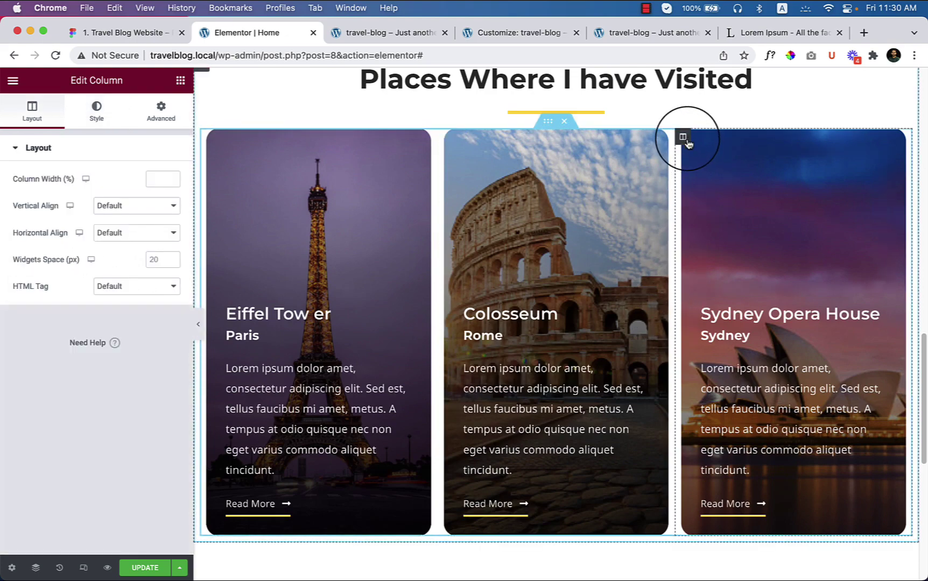
{"action": "left_click", "coordinate": [96, 111]}
{"action": "scroll", "coordinate": [143, 336], "scroll_direction": "down", "scroll_amount": 3}
{"action": "left_click", "coordinate": [104, 347]}
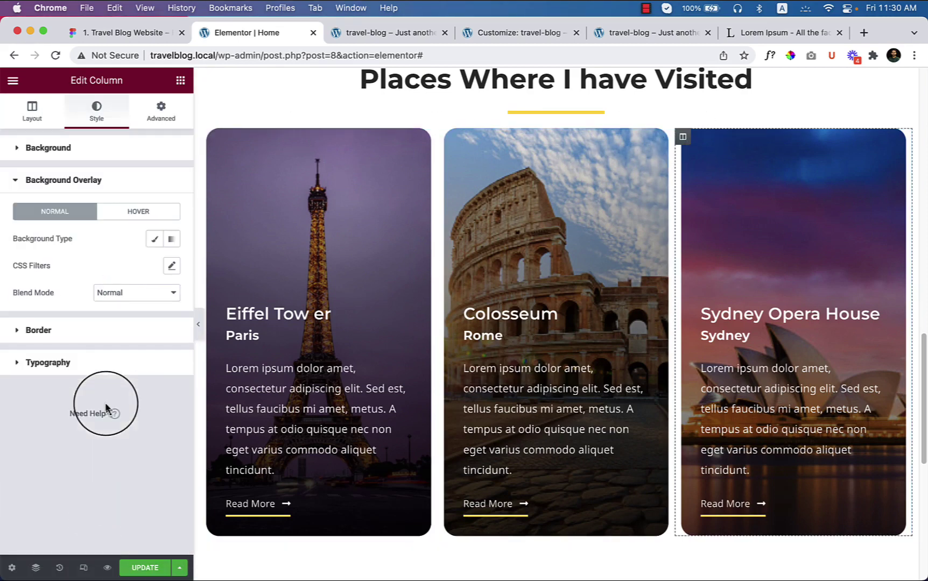
{"action": "left_click", "coordinate": [170, 239]}
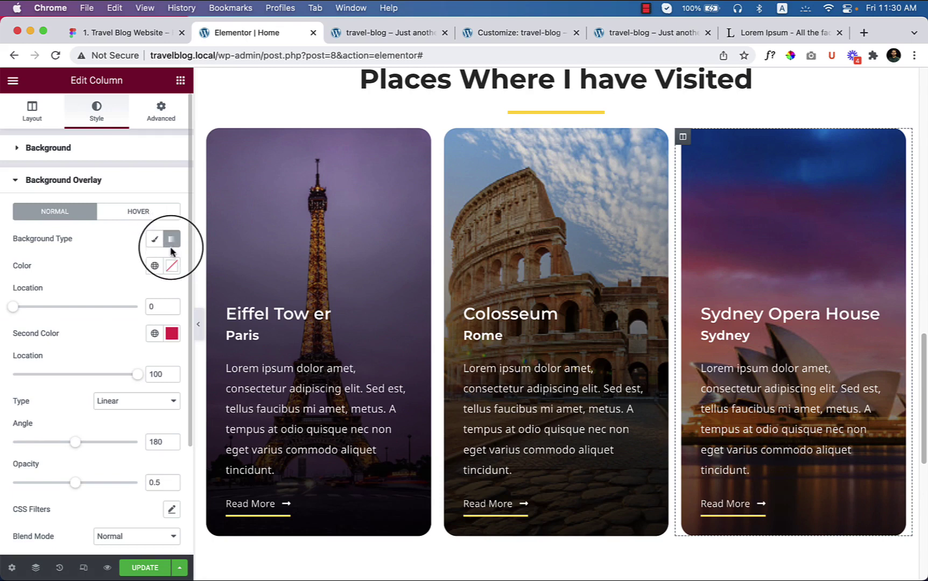
{"action": "left_click", "coordinate": [154, 265]}
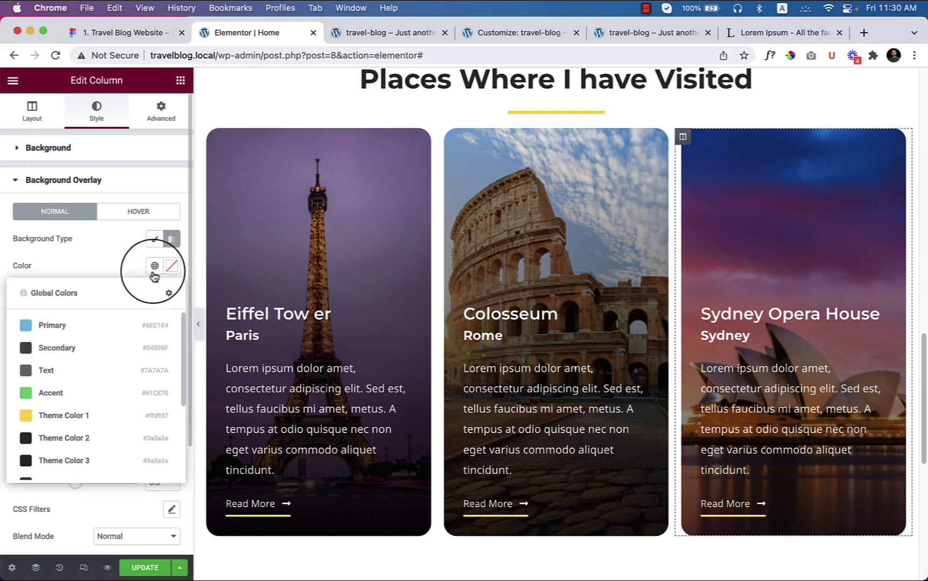
{"action": "scroll", "coordinate": [84, 425], "scroll_direction": "down", "scroll_amount": 3}
{"action": "left_click", "coordinate": [81, 464]}
{"action": "left_click", "coordinate": [154, 333]}
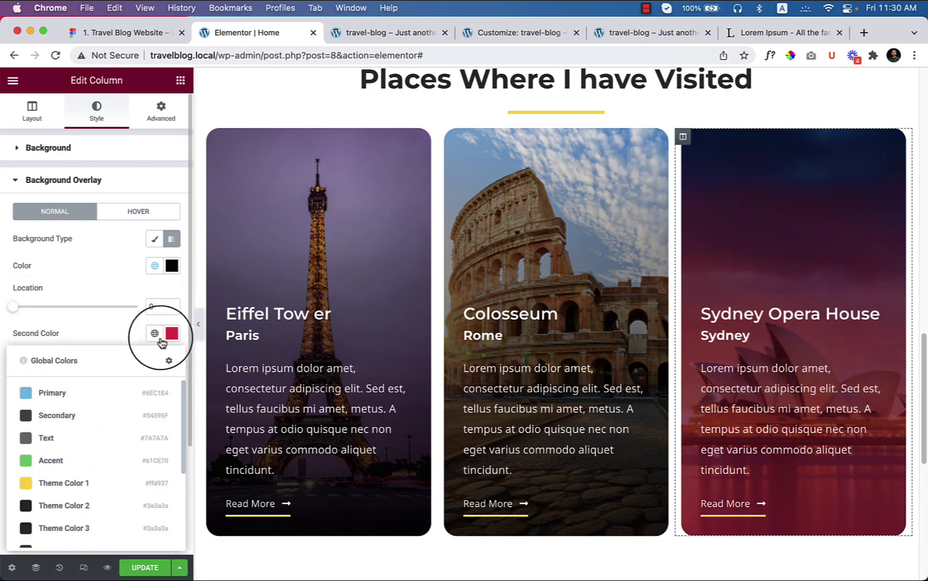
{"action": "scroll", "coordinate": [141, 470], "scroll_direction": "down", "scroll_amount": 3}
{"action": "left_click", "coordinate": [67, 531]}
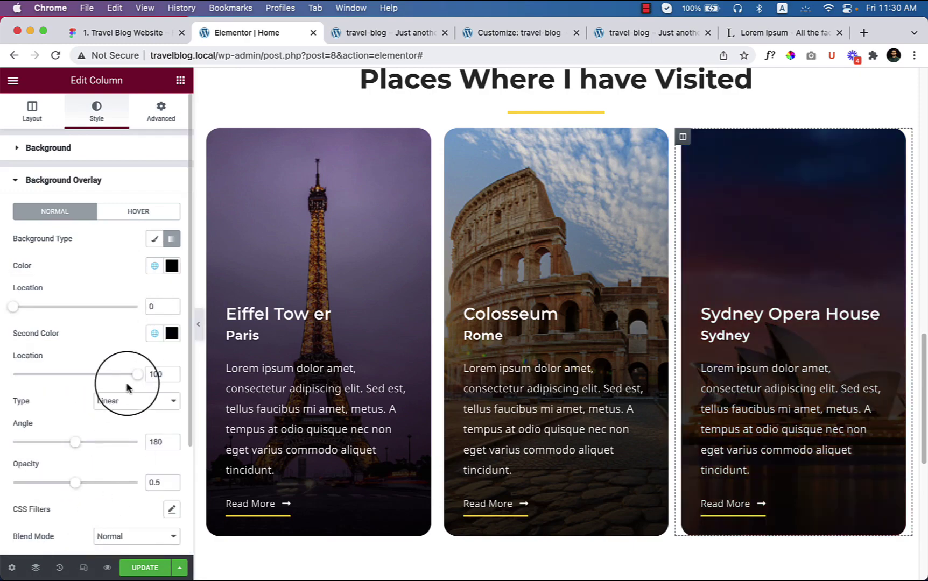
- Make the first overlay color of the Sydney Opera House card fully transparent, #00000000, and save the page
{"action": "left_click", "coordinate": [171, 266]}
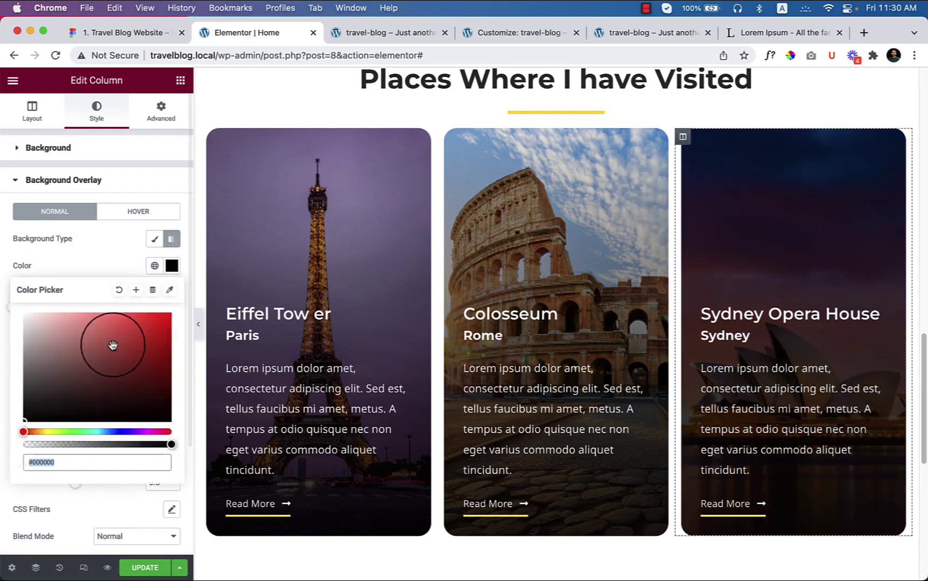
{"action": "left_click_drag", "start_coordinate": [67, 445], "coordinate": [10, 403]}
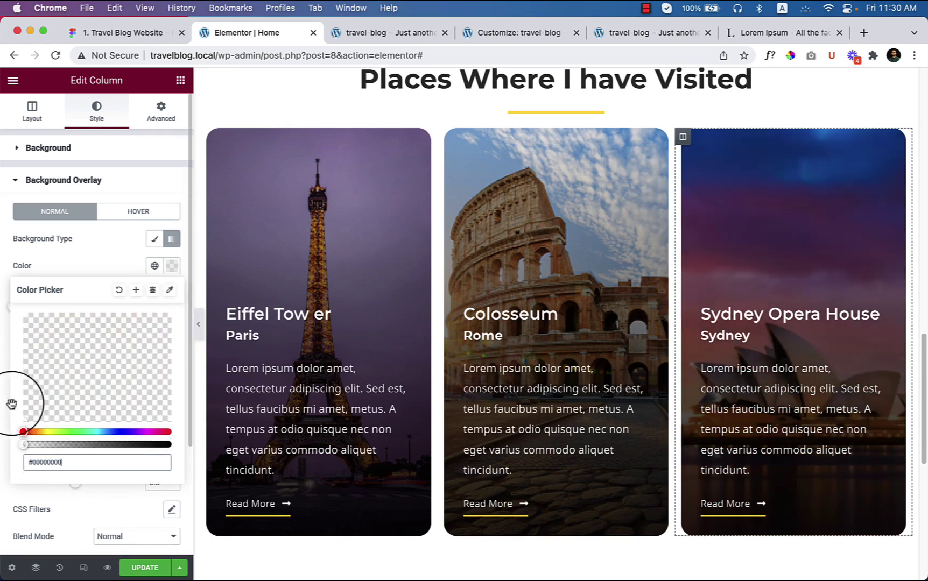
{"action": "left_click", "coordinate": [123, 261]}
{"action": "left_click", "coordinate": [146, 571]}
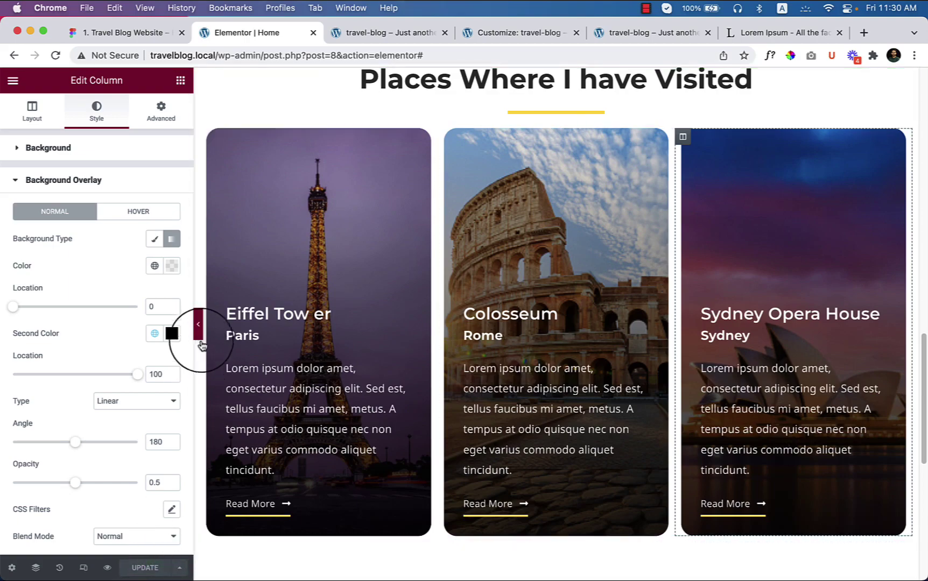
- Preview the page at full width to check the three cards' overlays against the neighbouring sections, and return to editing
{"action": "left_click", "coordinate": [198, 324]}
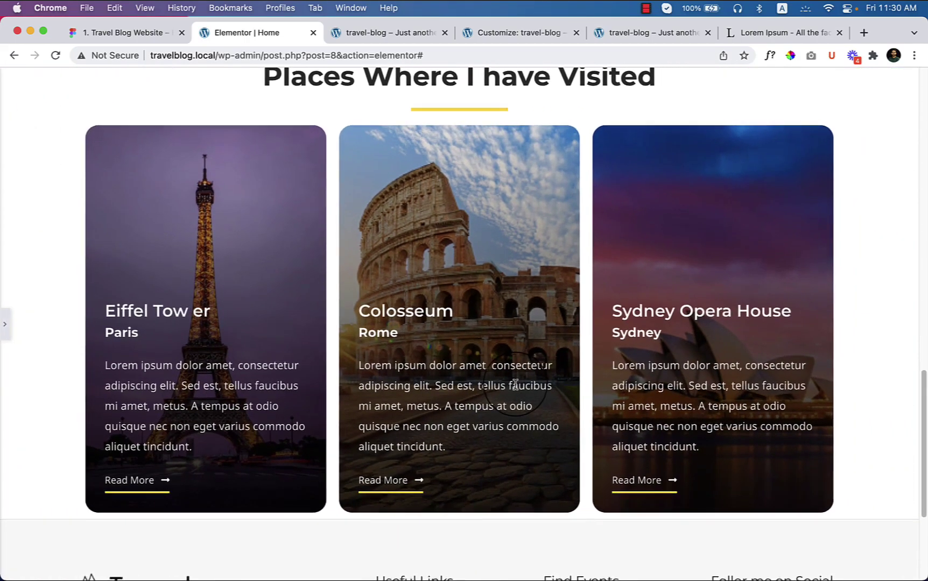
{"action": "scroll", "coordinate": [516, 385], "scroll_direction": "down", "scroll_amount": 4}
{"action": "scroll", "coordinate": [516, 383], "scroll_direction": "up", "scroll_amount": 15}
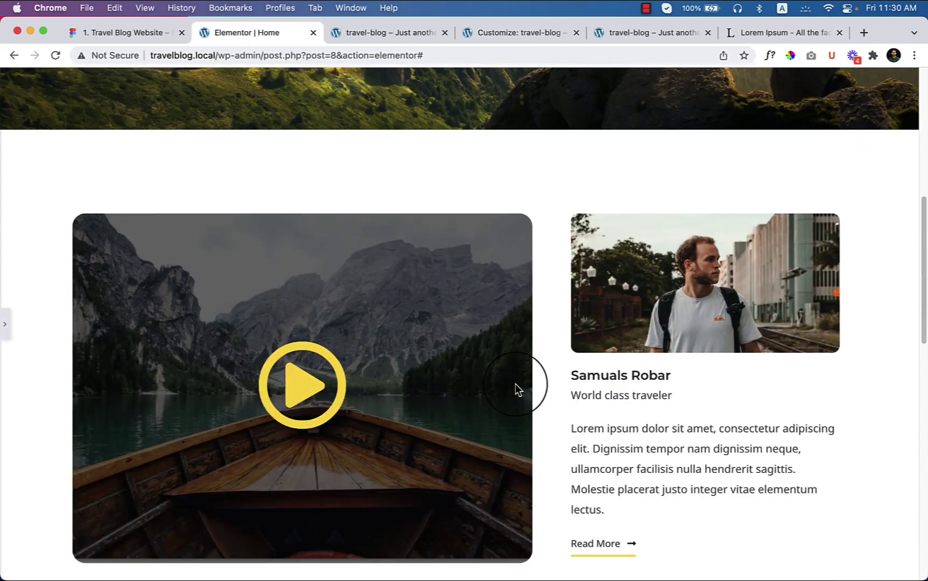
{"action": "scroll", "coordinate": [516, 386], "scroll_direction": "down", "scroll_amount": 12}
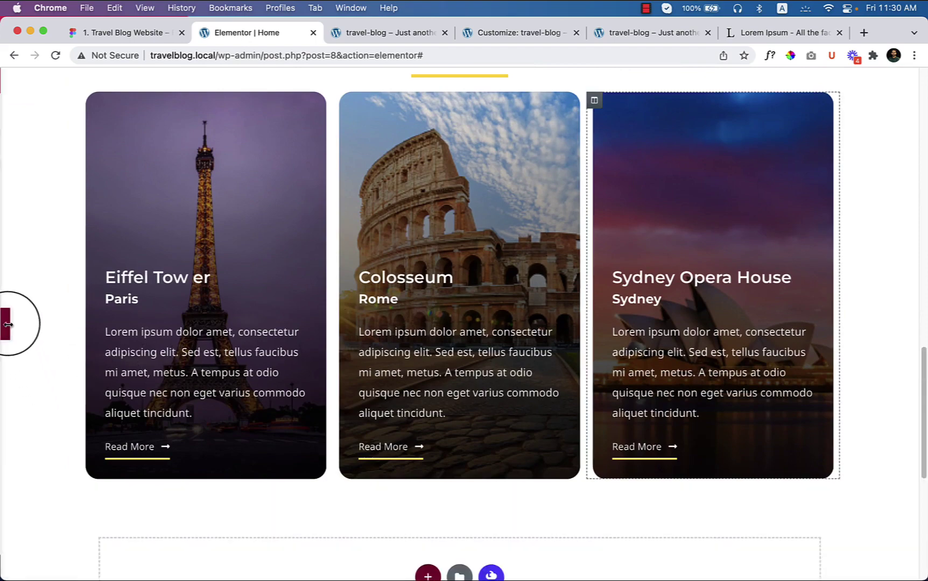
{"action": "left_click", "coordinate": [4, 324]}
- Duplicate the inner section holding the three cards and set the copy's top margin to 20 px
{"action": "scroll", "coordinate": [543, 162], "scroll_direction": "up", "scroll_amount": 1}
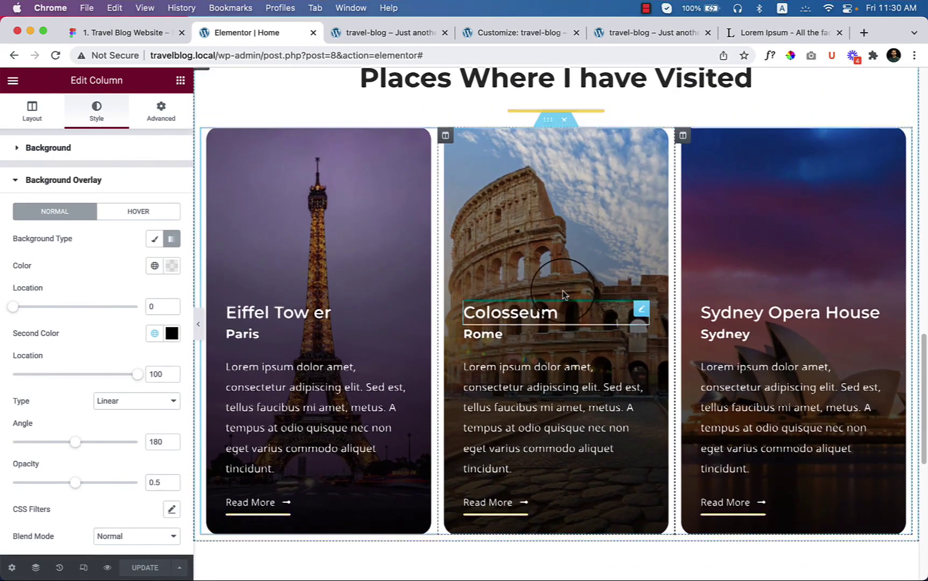
{"action": "right_click", "coordinate": [542, 125]}
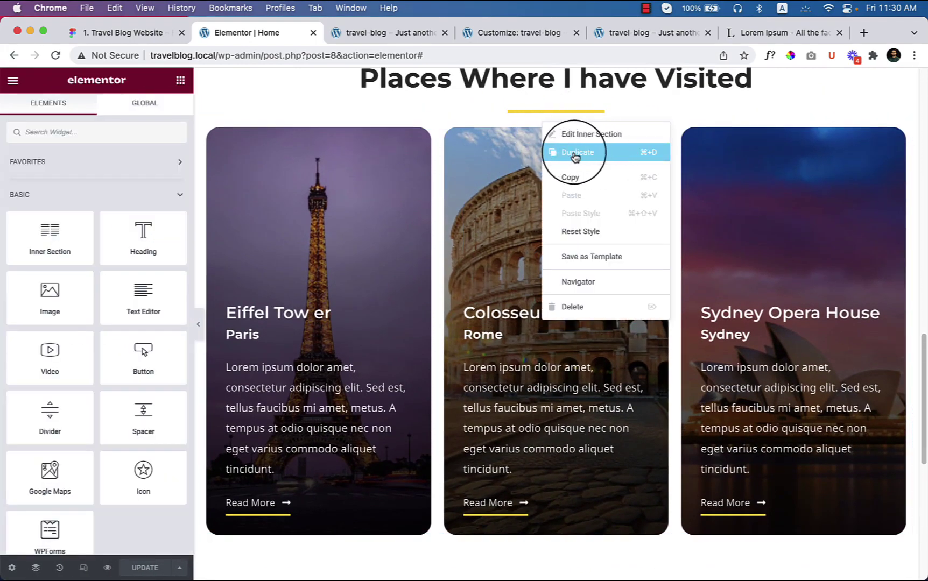
{"action": "left_click", "coordinate": [575, 152]}
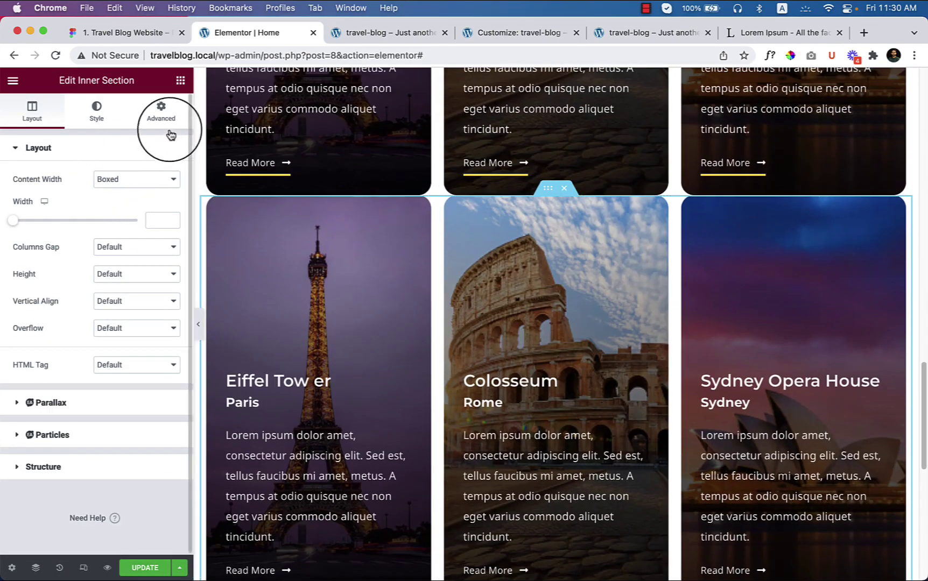
{"action": "left_click", "coordinate": [161, 110]}
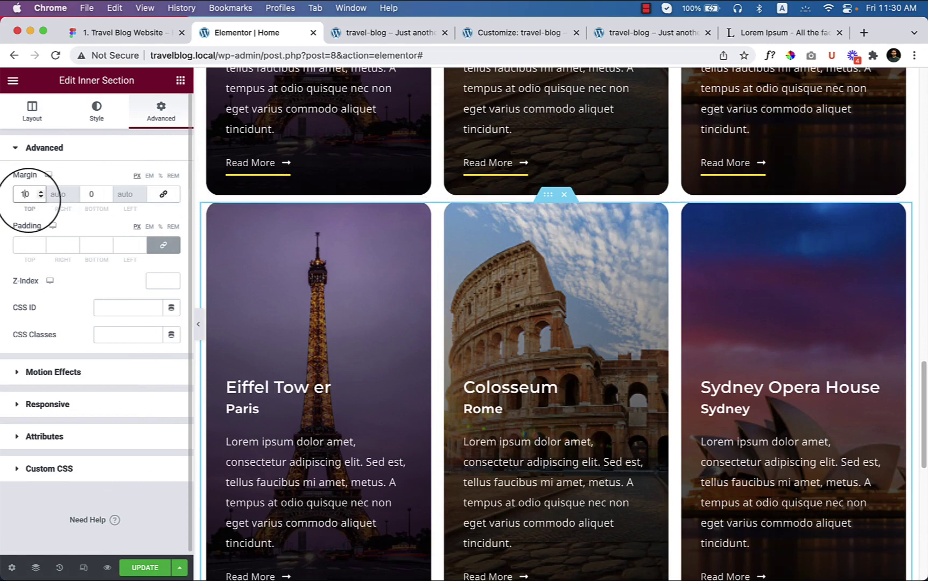
{"action": "type", "text": "2"}
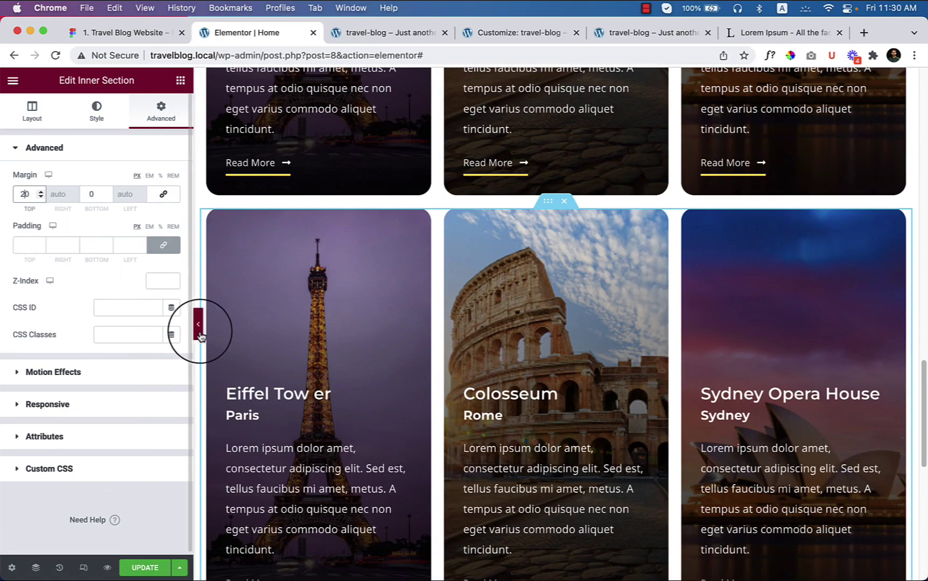
- Preview the page at full width to check both card rows and the spacing above the footer, and return to editing
{"action": "left_click", "coordinate": [199, 324]}
{"action": "scroll", "coordinate": [433, 363], "scroll_direction": "down", "scroll_amount": 6}
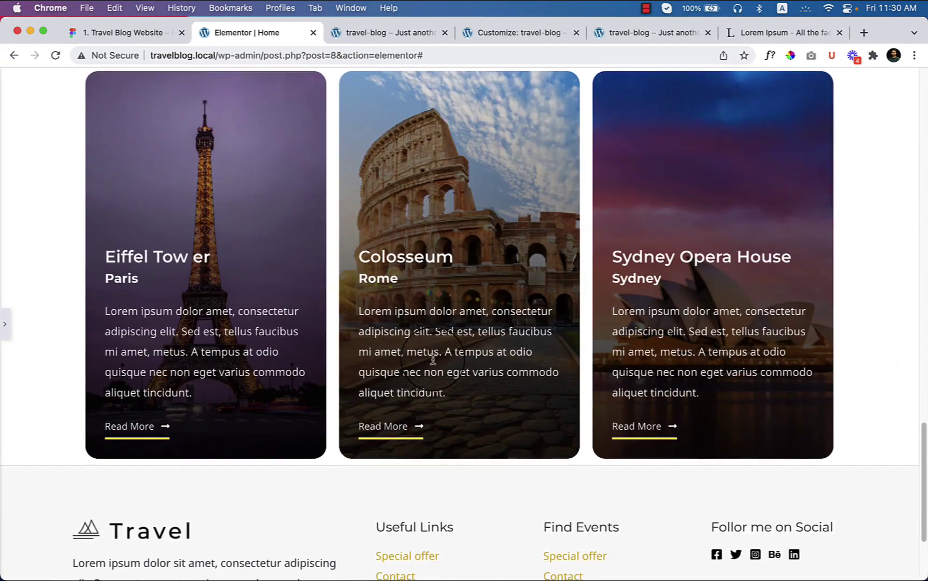
{"action": "scroll", "coordinate": [439, 377], "scroll_direction": "up", "scroll_amount": 8}
{"action": "scroll", "coordinate": [439, 379], "scroll_direction": "up", "scroll_amount": 9}
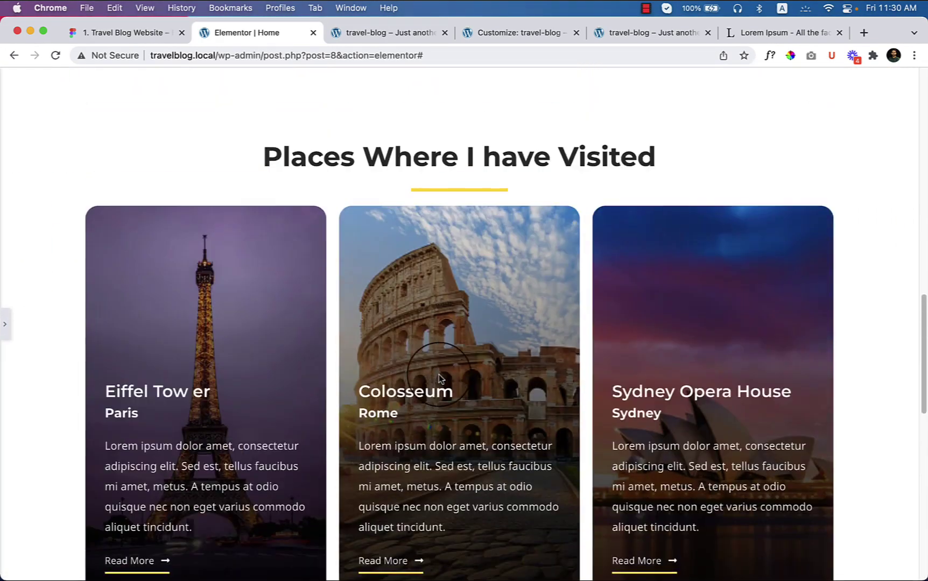
{"action": "scroll", "coordinate": [435, 379], "scroll_direction": "down", "scroll_amount": 15}
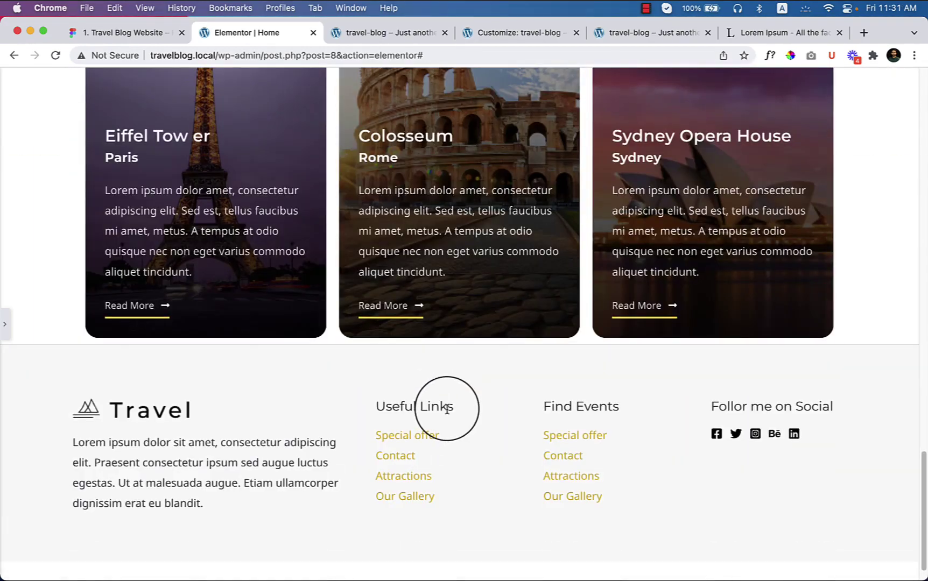
{"action": "left_click", "coordinate": [5, 338]}
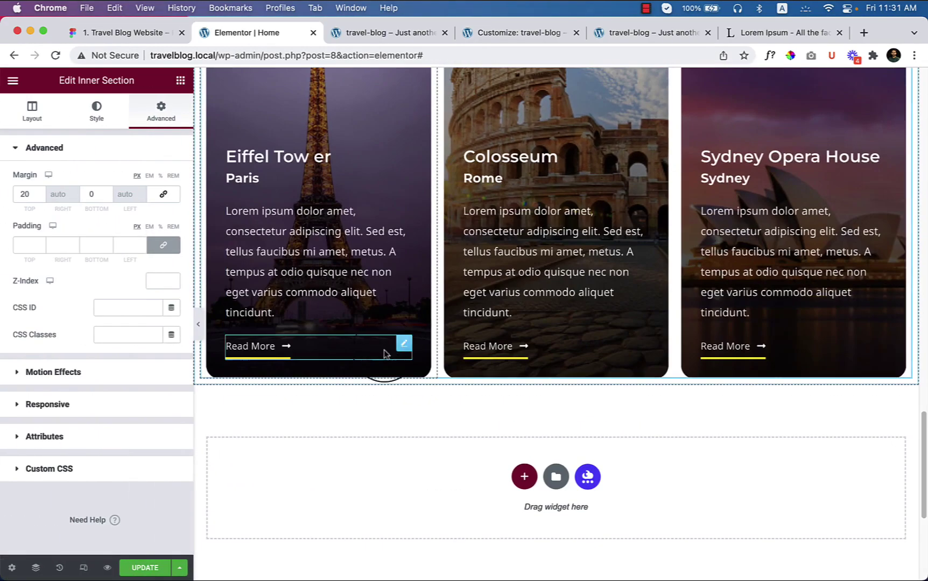
- Unlink the padding sides of the whole "Places Where I have Visited" section in its advanced settings
{"action": "key", "text": "ctrl+d"}
{"action": "scroll", "coordinate": [608, 380], "scroll_direction": "up", "scroll_amount": 12}
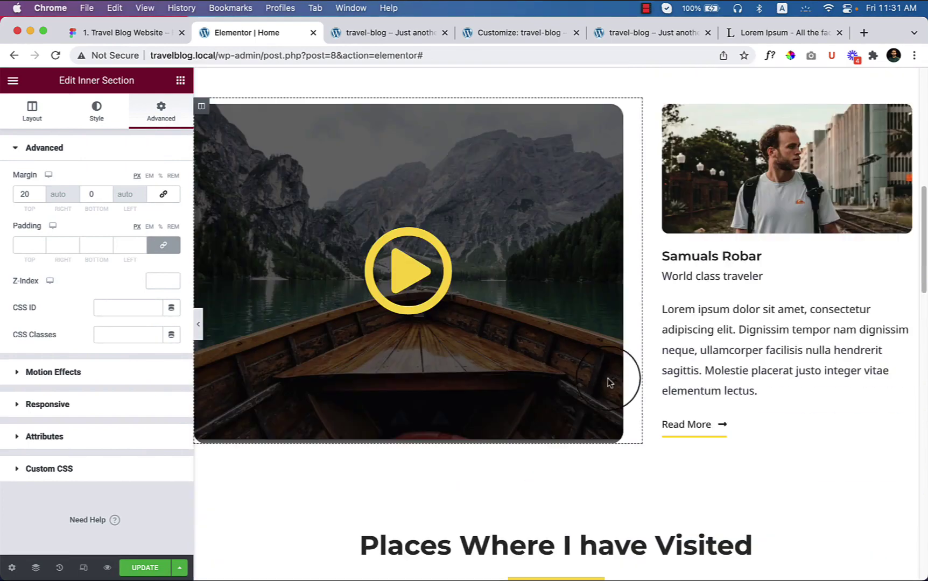
{"action": "scroll", "coordinate": [613, 379], "scroll_direction": "down", "scroll_amount": 3}
{"action": "left_click", "coordinate": [557, 354]}
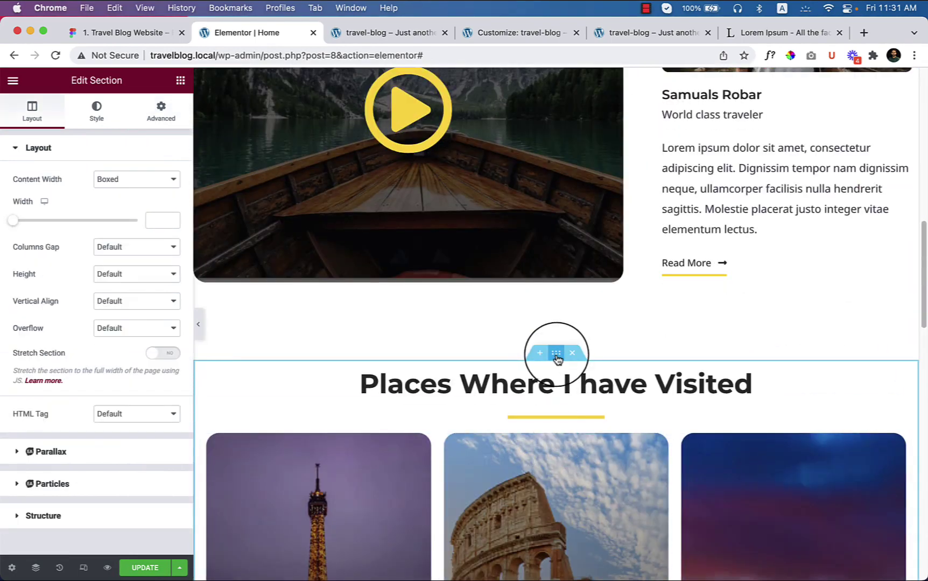
{"action": "left_click", "coordinate": [160, 113]}
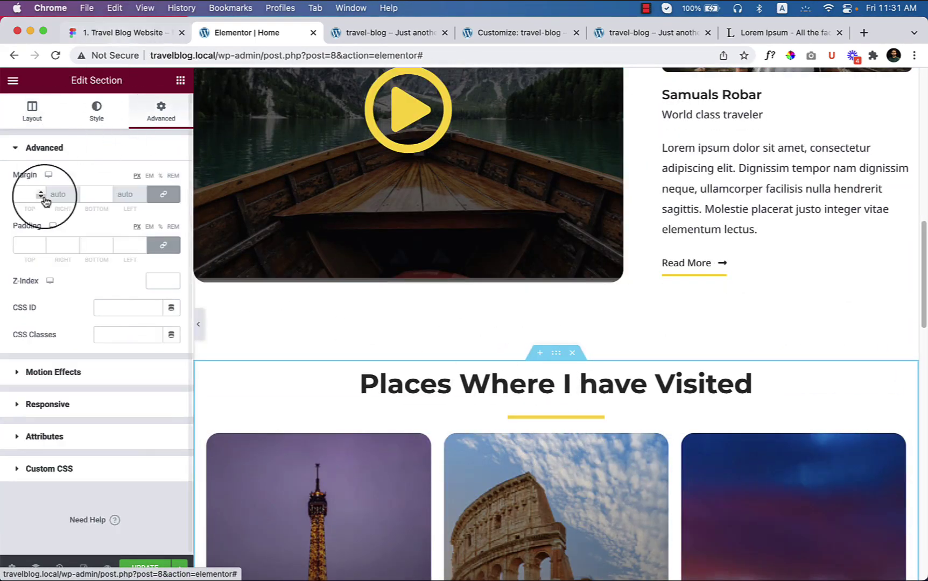
{"action": "left_click", "coordinate": [164, 247]}
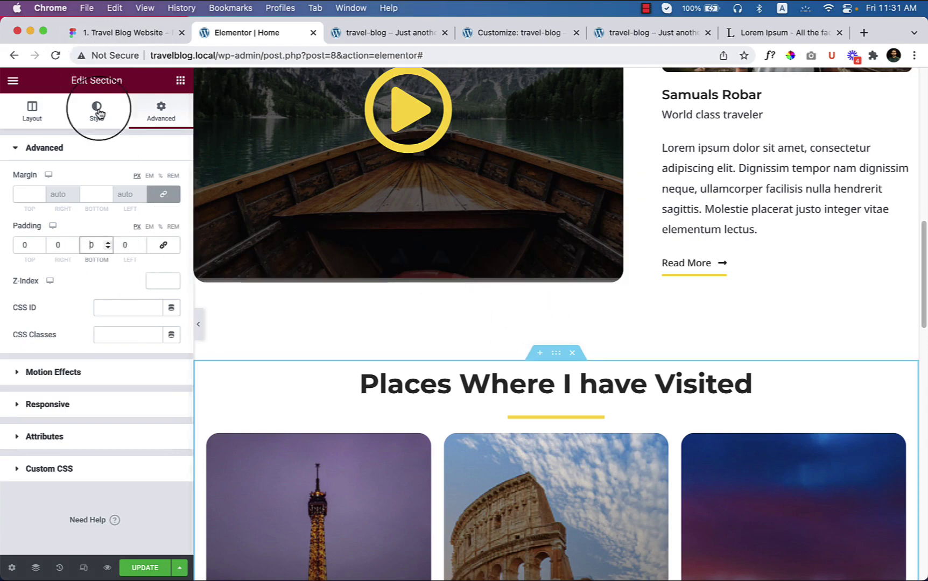
- Switch to the Figma design and examine the second card row, the Load More button and the spacing below them
{"action": "left_click", "coordinate": [105, 33]}
{"action": "scroll", "coordinate": [445, 314], "scroll_direction": "up", "scroll_amount": 3}
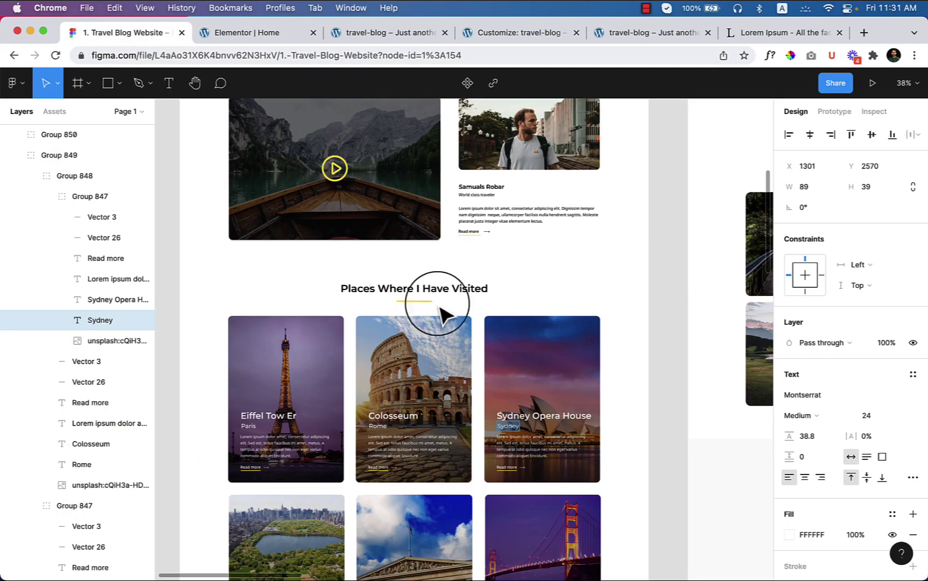
{"action": "scroll", "coordinate": [470, 295], "scroll_direction": "down", "scroll_amount": 5}
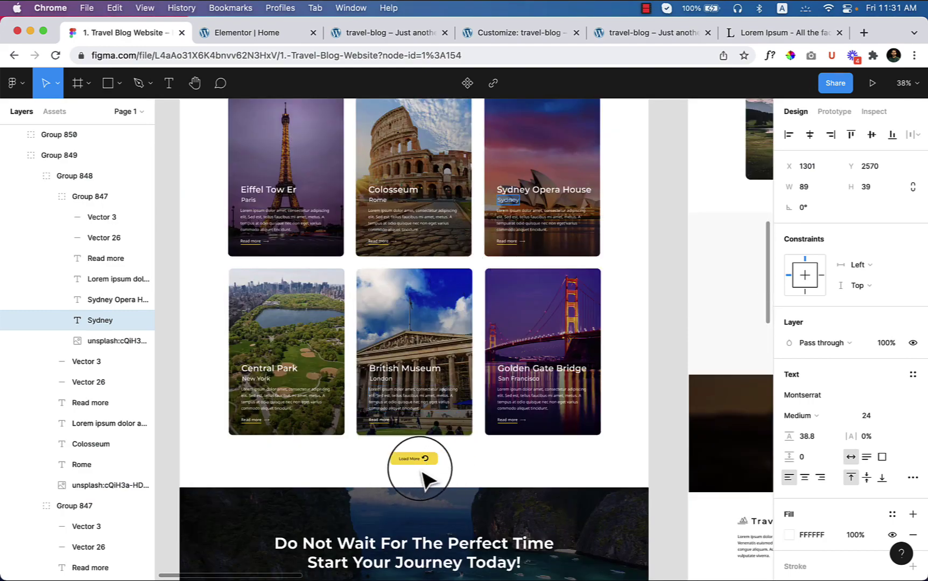
{"action": "scroll", "coordinate": [418, 462], "scroll_direction": "down", "scroll_amount": 1}
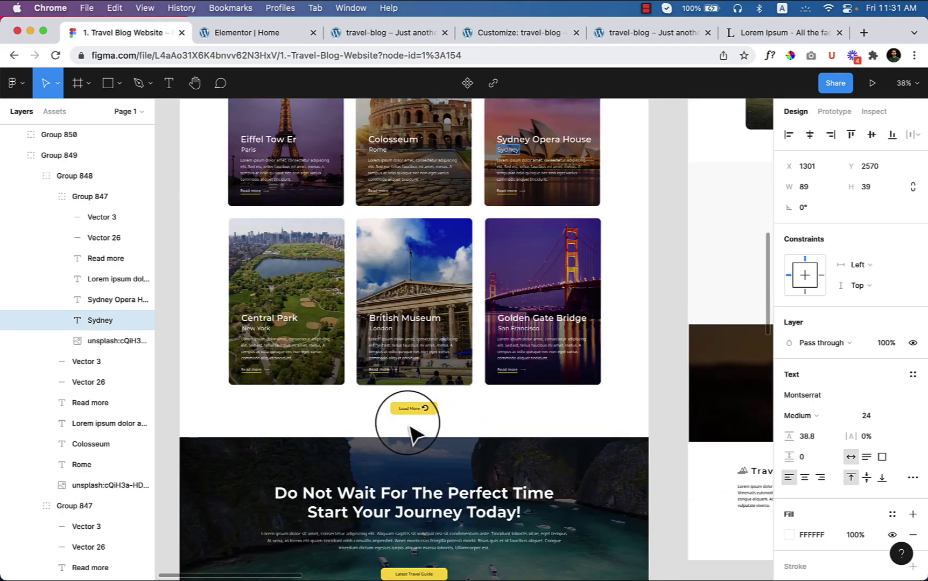
{"action": "scroll", "coordinate": [425, 456], "scroll_direction": "down", "scroll_amount": 3}
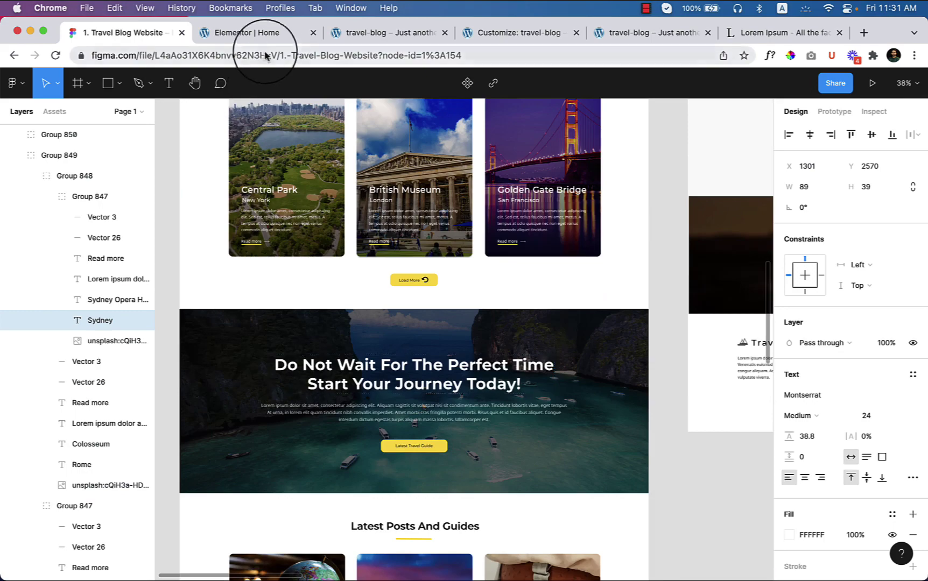
- Switch back to the Elementor page and set the "Places Where I have Visited" section's bottom padding to 120 px
{"action": "left_click", "coordinate": [272, 32]}
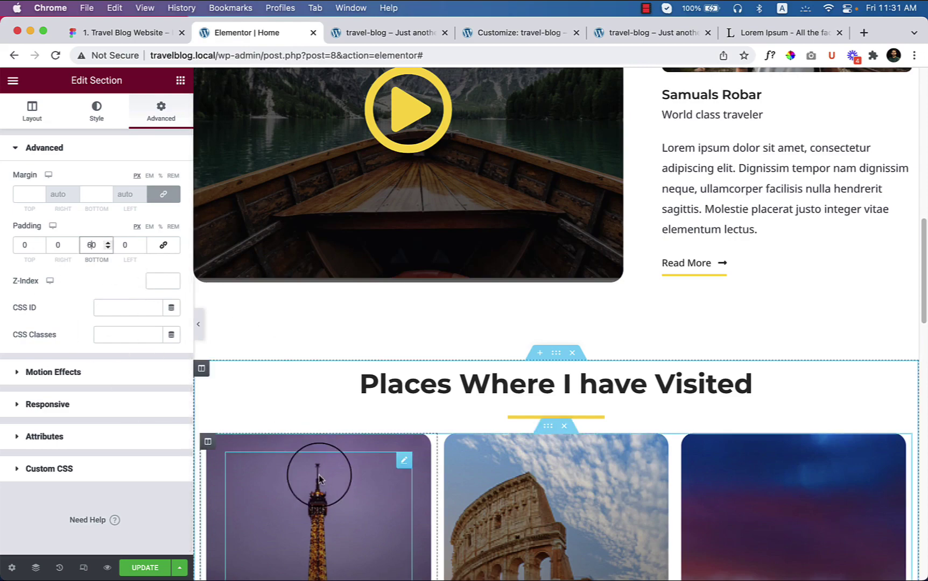
{"action": "scroll", "coordinate": [532, 389], "scroll_direction": "down", "scroll_amount": 7}
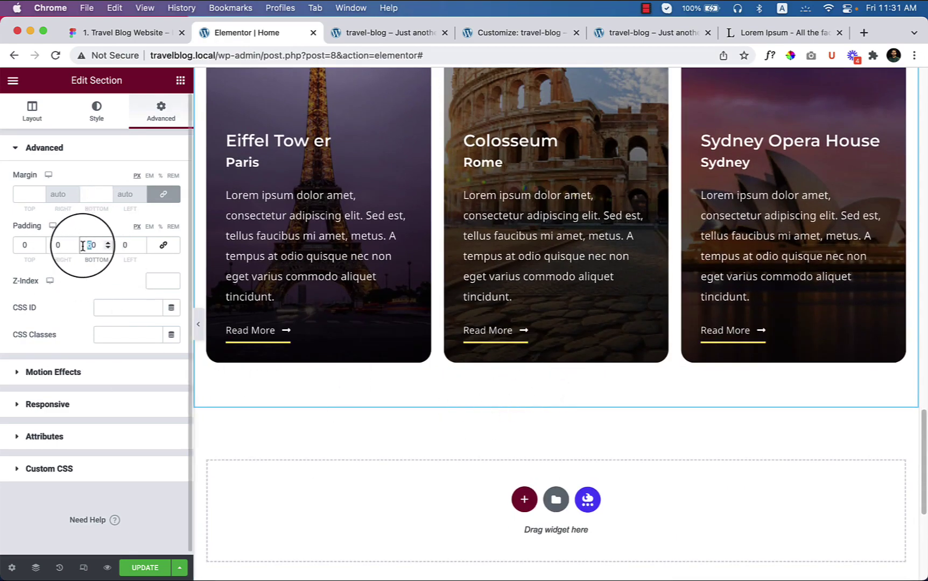
{"action": "type", "text": "12"}
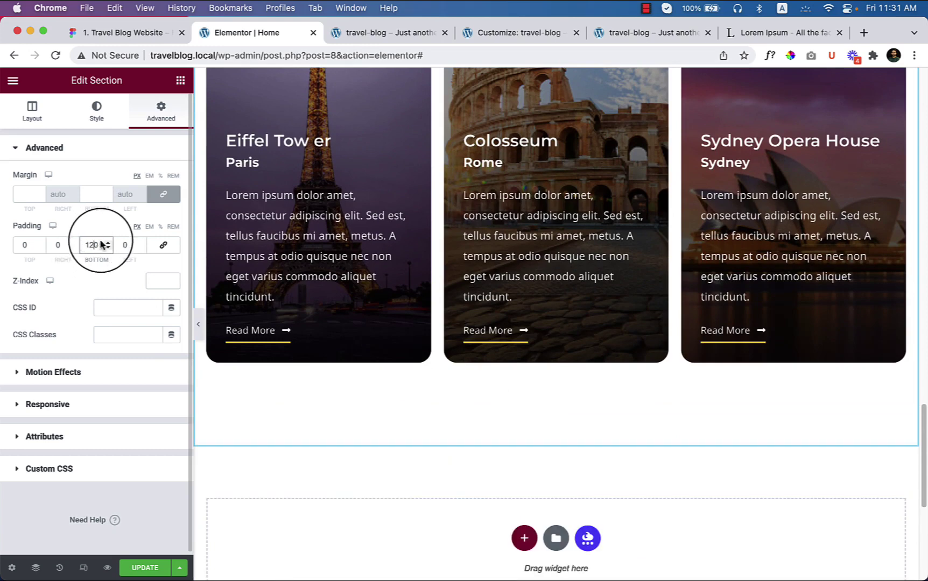
- Add a Button widget directly below the second row of cards and center-align it
{"action": "left_click", "coordinate": [180, 81]}
{"action": "left_click_drag", "start_coordinate": [142, 366], "coordinate": [553, 371]}
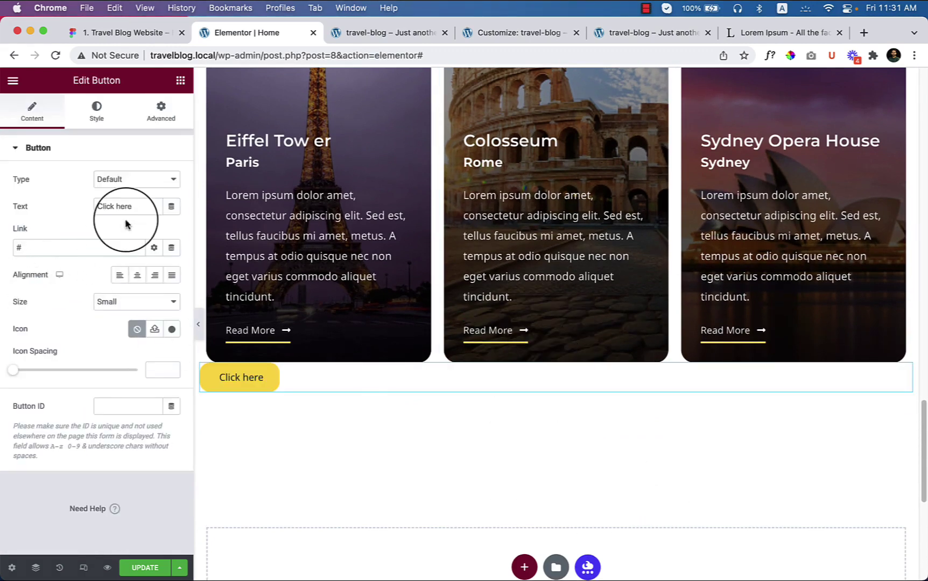
{"action": "left_click", "coordinate": [137, 275]}
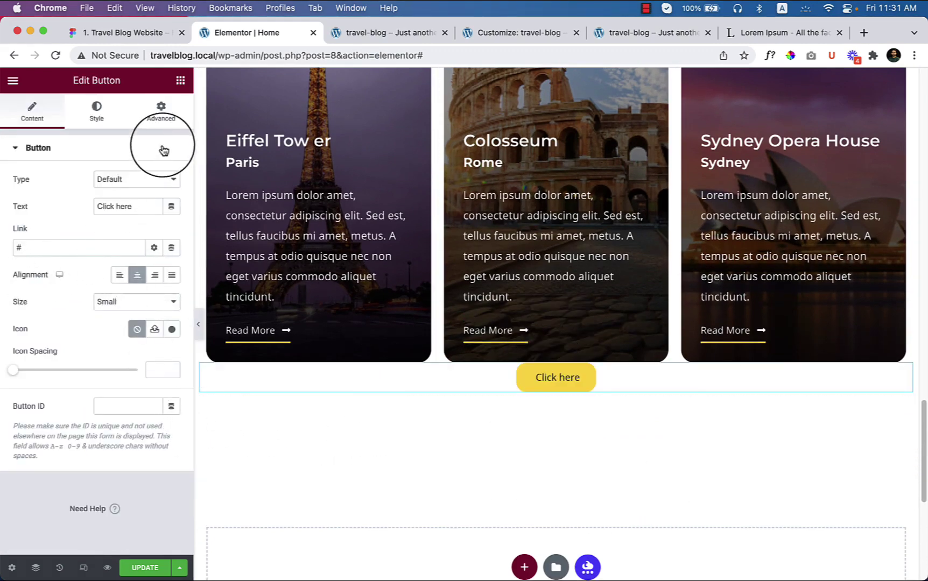
- Unlink the new button's margin sides and set its top margin to 50 px
{"action": "left_click", "coordinate": [161, 113]}
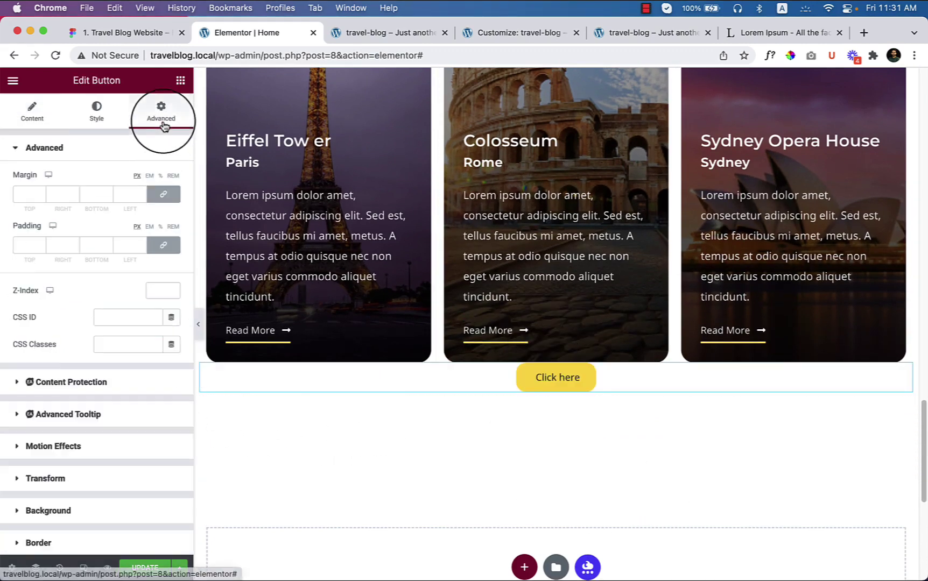
{"action": "left_click", "coordinate": [15, 192]}
{"action": "type", "text": "7"}
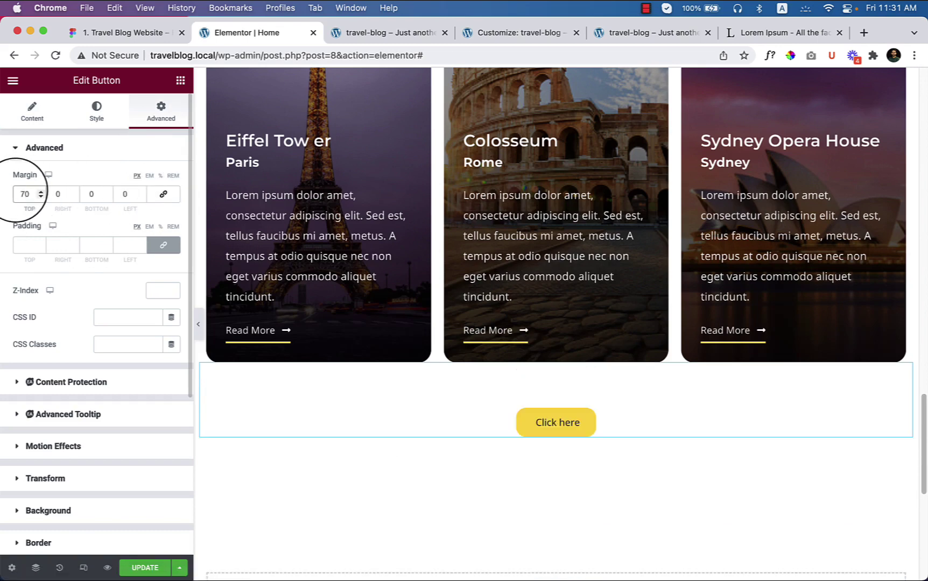
{"action": "key", "text": "BackSpace"}
{"action": "type", "text": "5"}
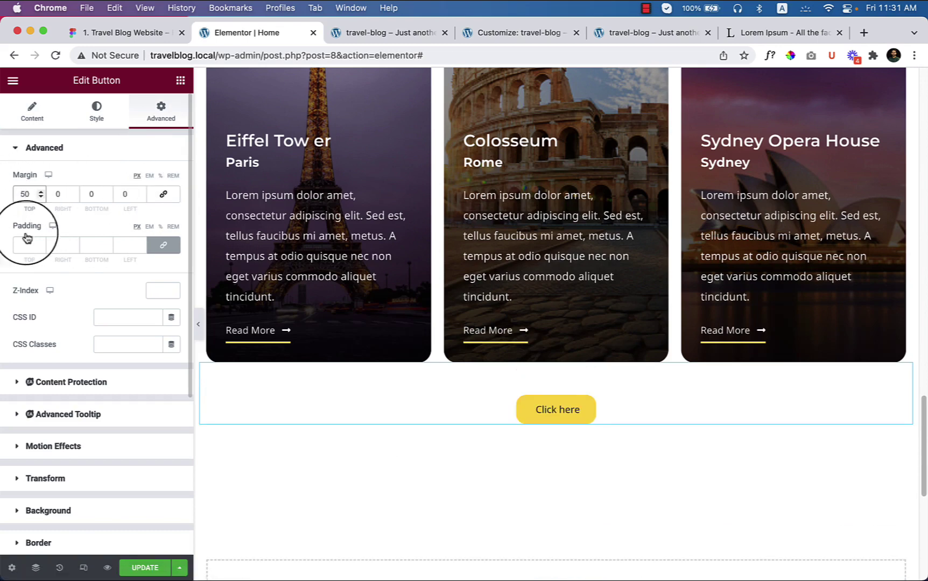
- Change the button's text to "Load More"
{"action": "left_click", "coordinate": [30, 108]}
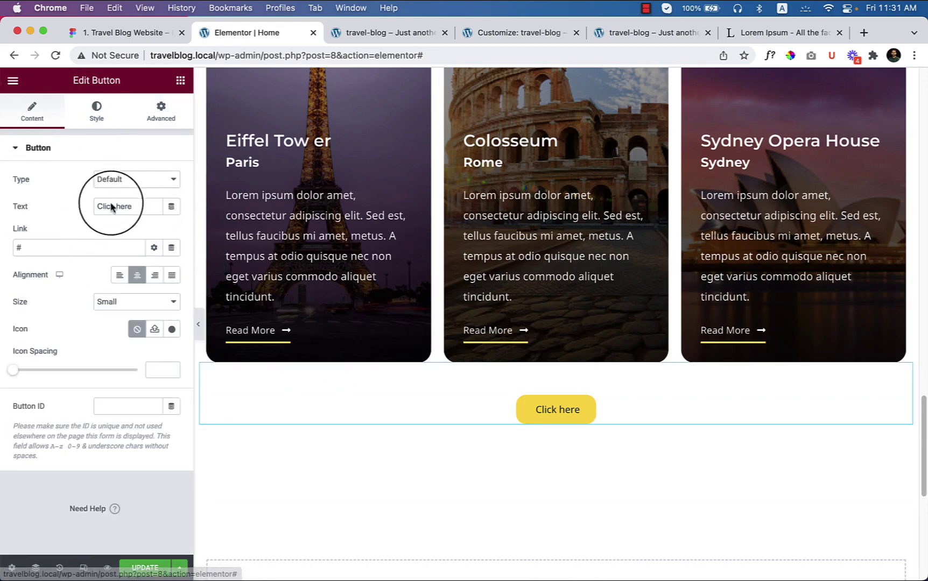
{"action": "double_click", "coordinate": [116, 209]}
{"action": "type", "text": "Load More"}
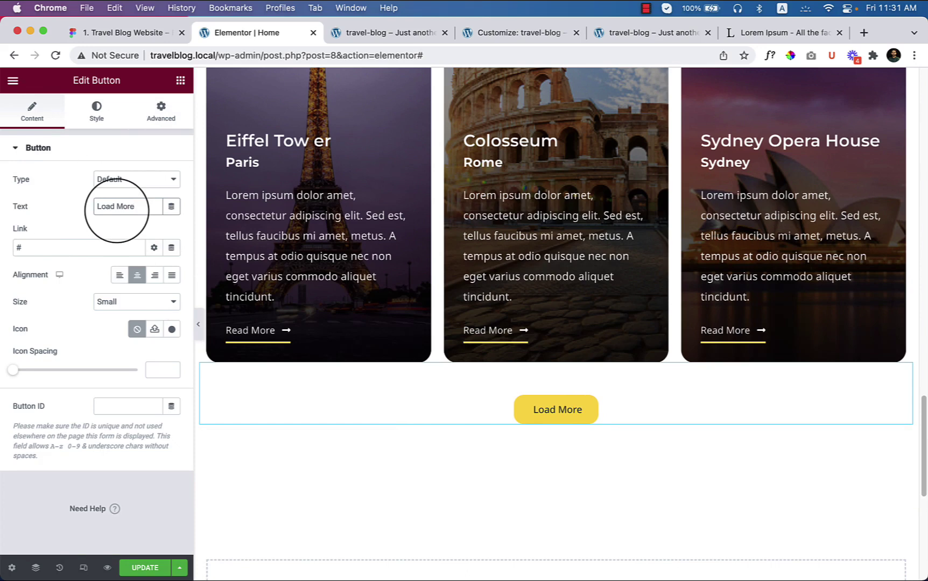
- Set the Load More button's size to Medium
{"action": "left_click", "coordinate": [145, 304]}
{"action": "left_click", "coordinate": [137, 329]}
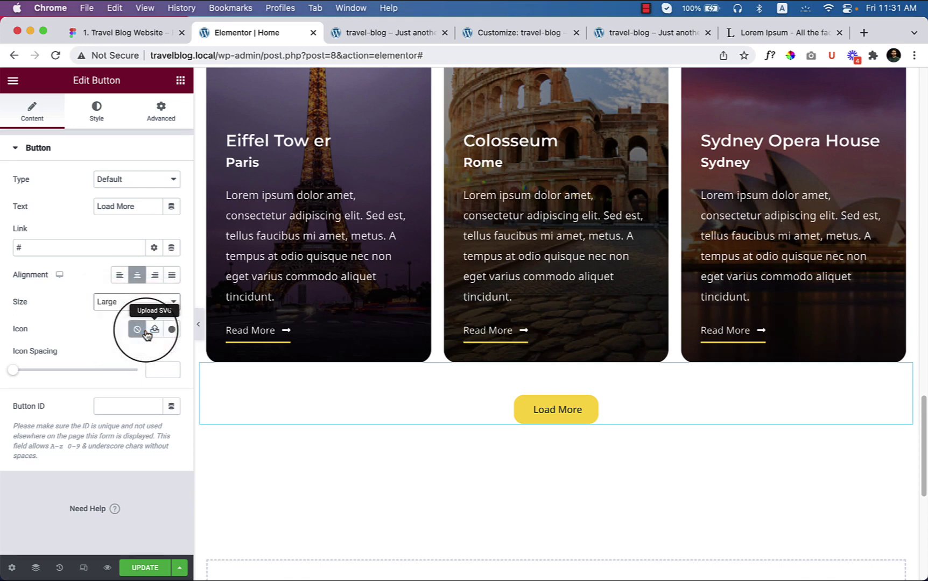
{"action": "left_click", "coordinate": [126, 311]}
{"action": "left_click", "coordinate": [129, 290]}
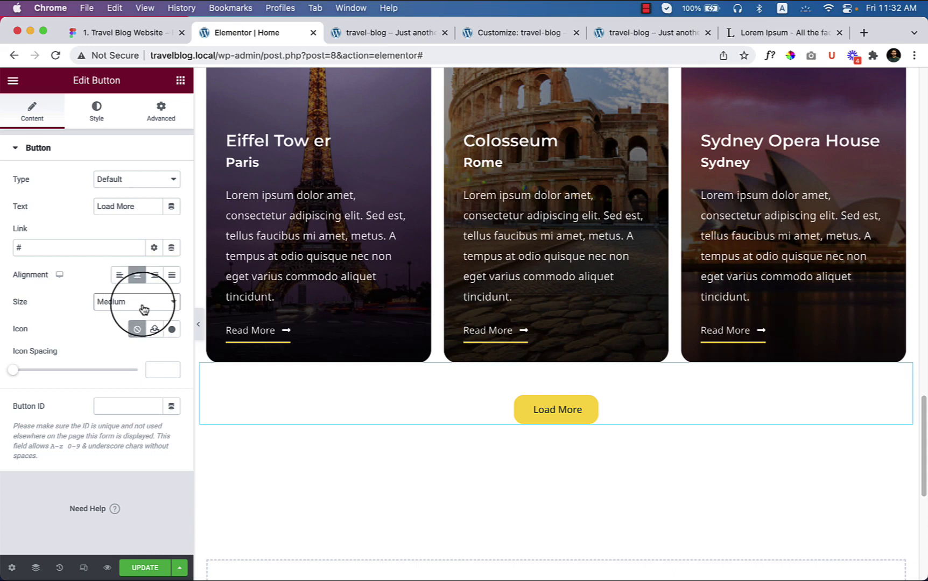
{"action": "left_click", "coordinate": [143, 308]}
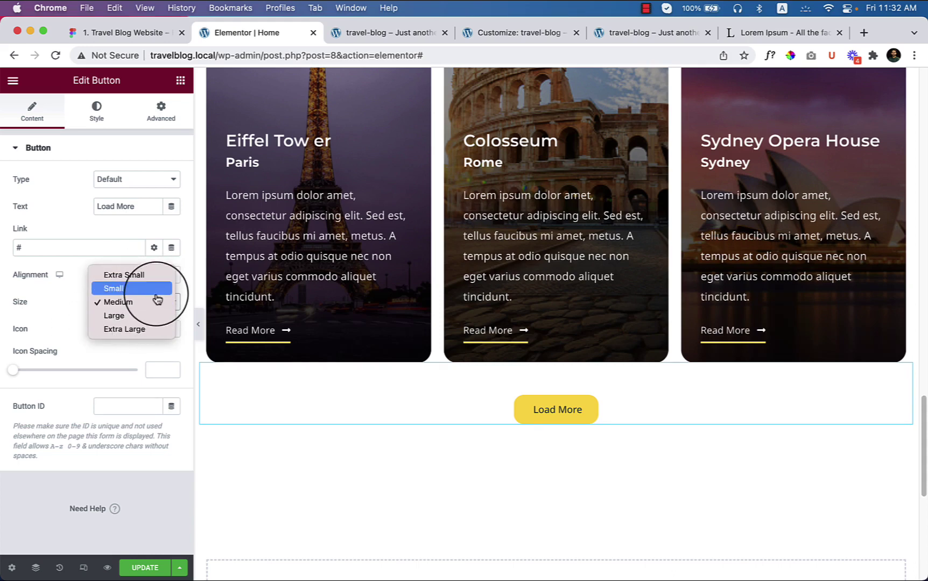
{"action": "left_click", "coordinate": [61, 322]}
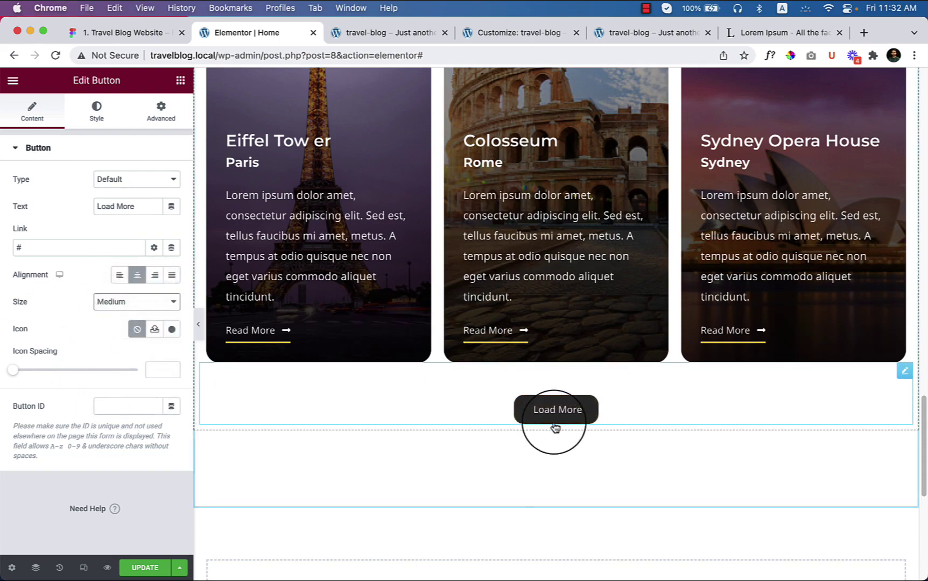
- Open the icon library for the Load More button, search it for "load" and "road", and browse the unfiltered icons
{"action": "left_click", "coordinate": [172, 330]}
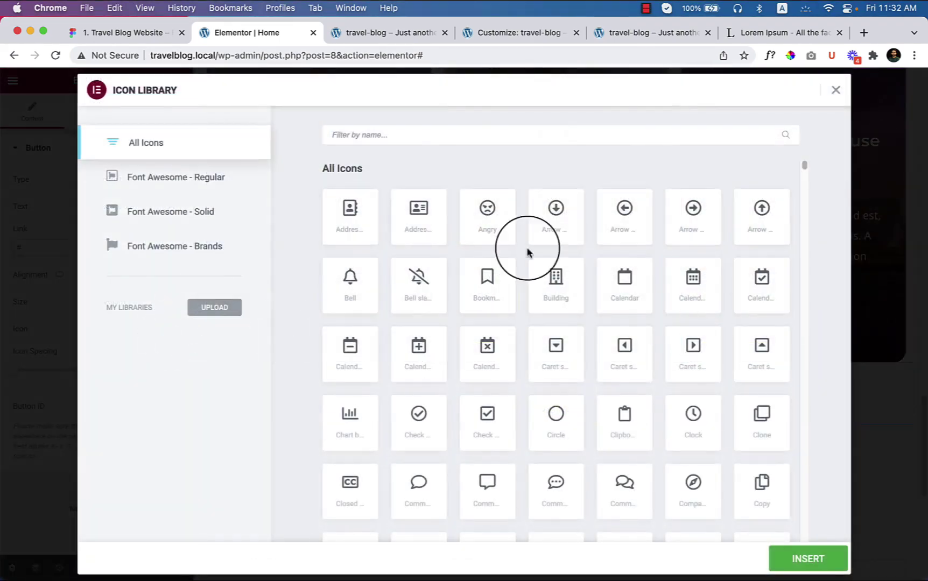
{"action": "type", "text": "load"}
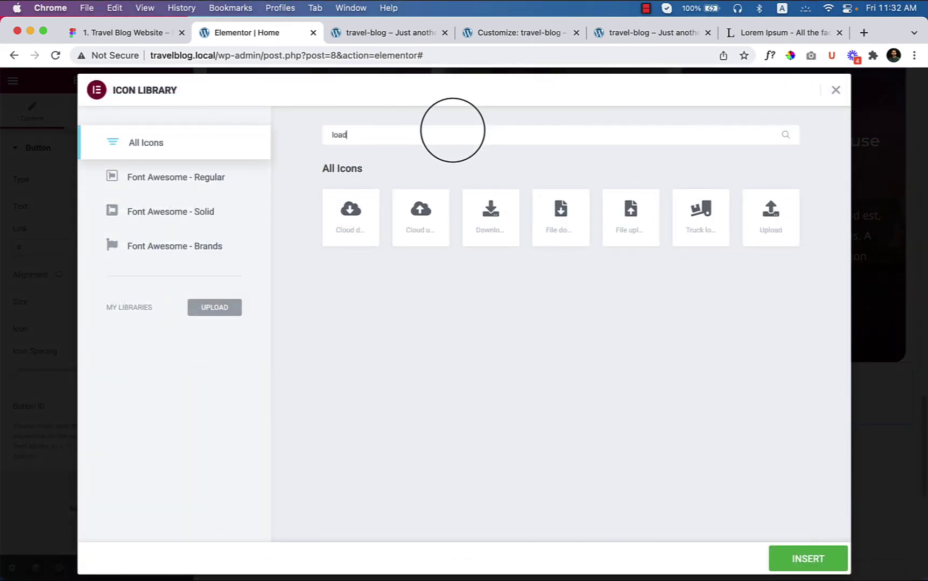
{"action": "key", "text": "BackSpace"}
{"action": "key", "text": "BackSpace"}
{"action": "key", "text": "BackSpace"}
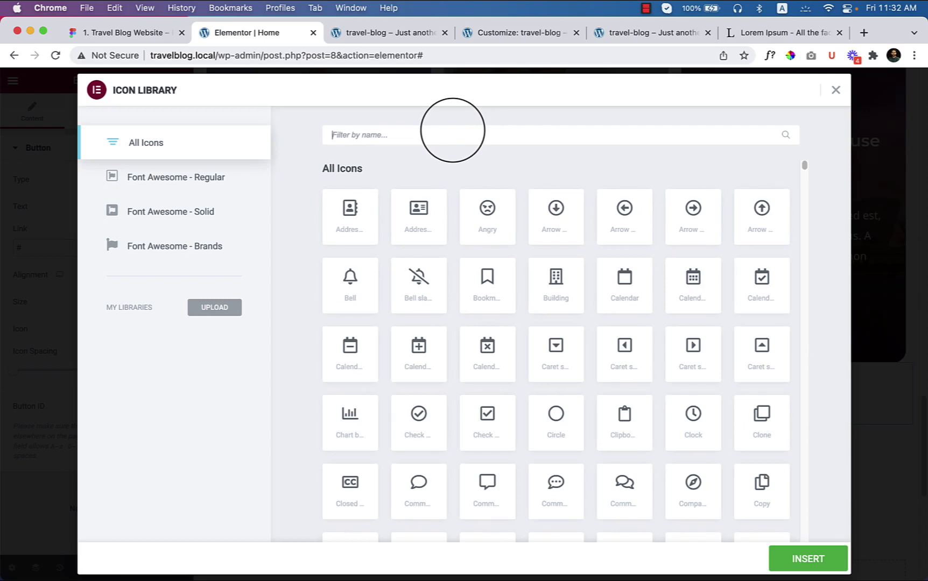
{"action": "type", "text": "road"}
{"action": "key", "text": "BackSpace"}
{"action": "key", "text": "BackSpace"}
{"action": "key", "text": "BackSpace"}
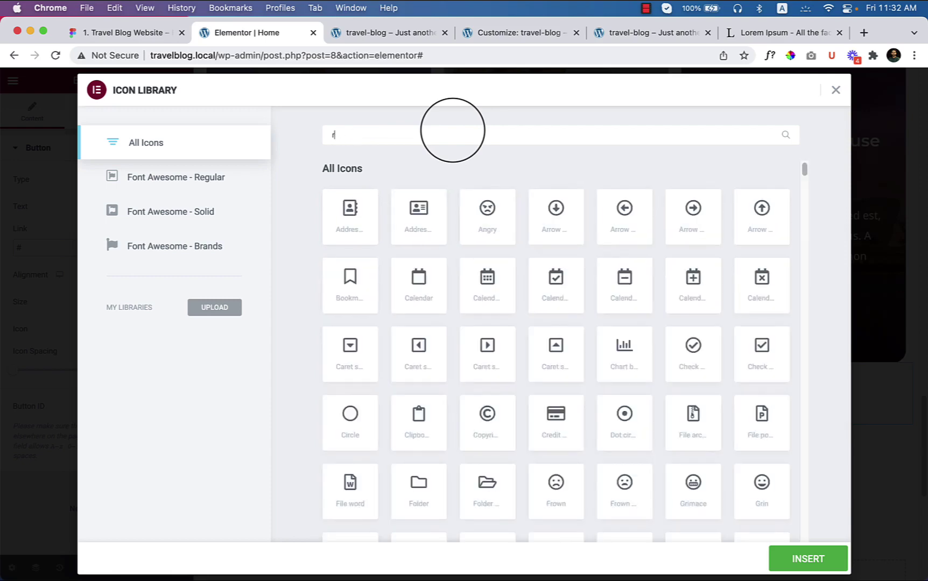
{"action": "key", "text": "BackSpace"}
{"action": "scroll", "coordinate": [661, 487], "scroll_direction": "down", "scroll_amount": 10}
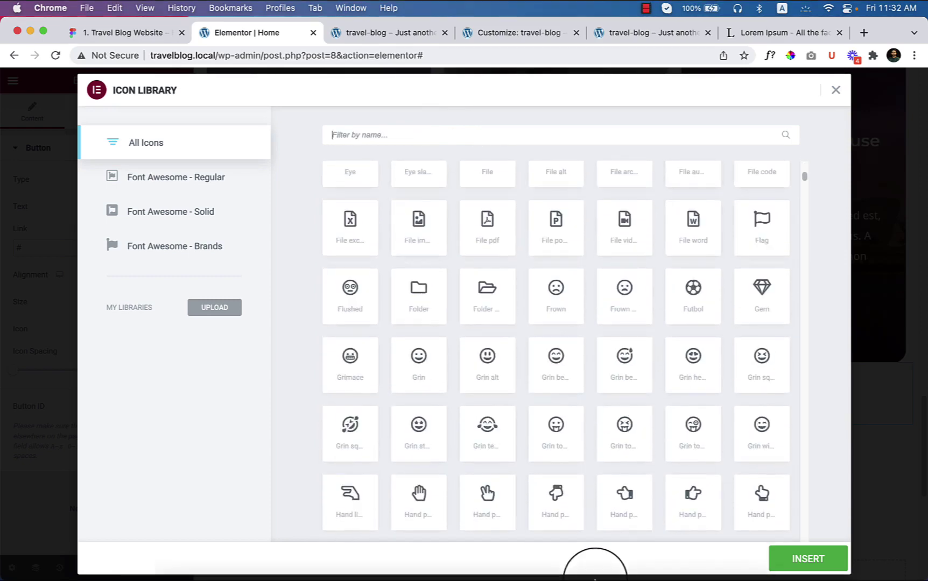
{"action": "scroll", "coordinate": [553, 443], "scroll_direction": "down", "scroll_amount": 8}
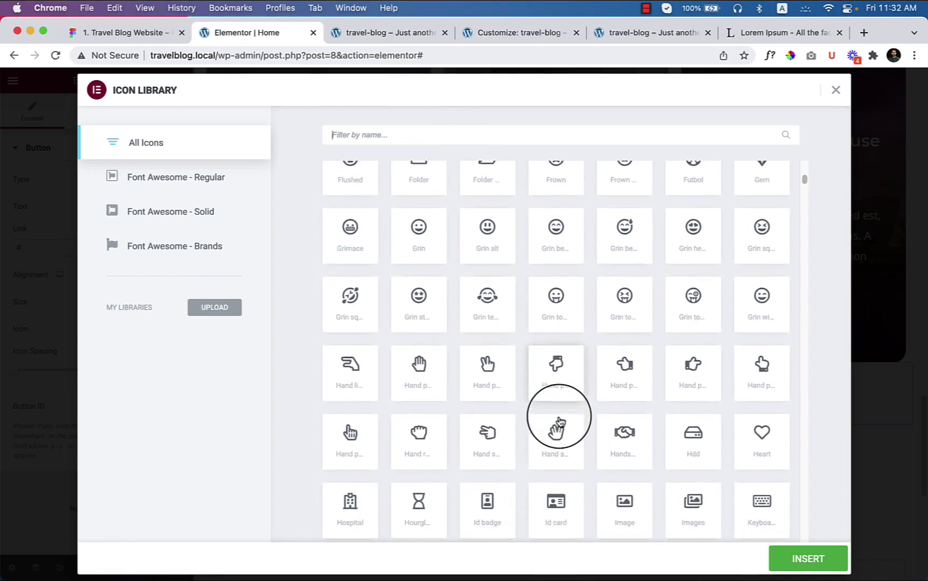
{"action": "scroll", "coordinate": [560, 421], "scroll_direction": "down", "scroll_amount": 5}
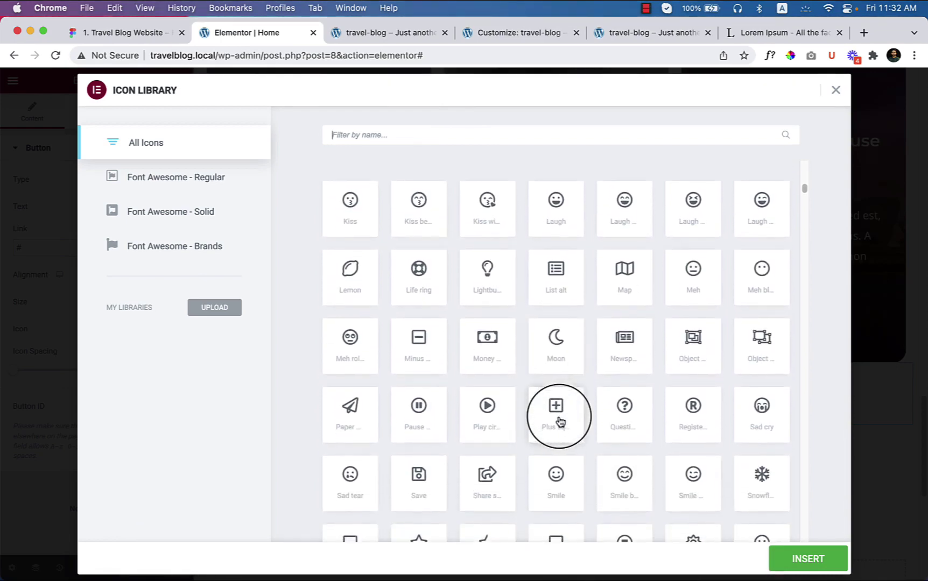
- Switch to the Figma design and examine the icon inside the Load More button up close
{"action": "left_click", "coordinate": [133, 33]}
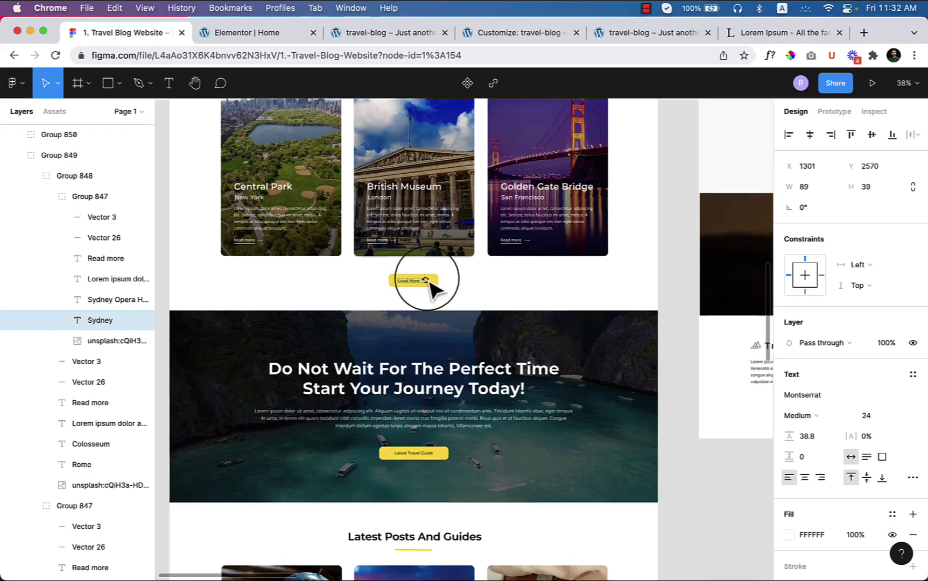
{"action": "scroll", "coordinate": [428, 285], "scroll_direction": "up", "scroll_amount": 10}
{"action": "double_click", "coordinate": [428, 288]}
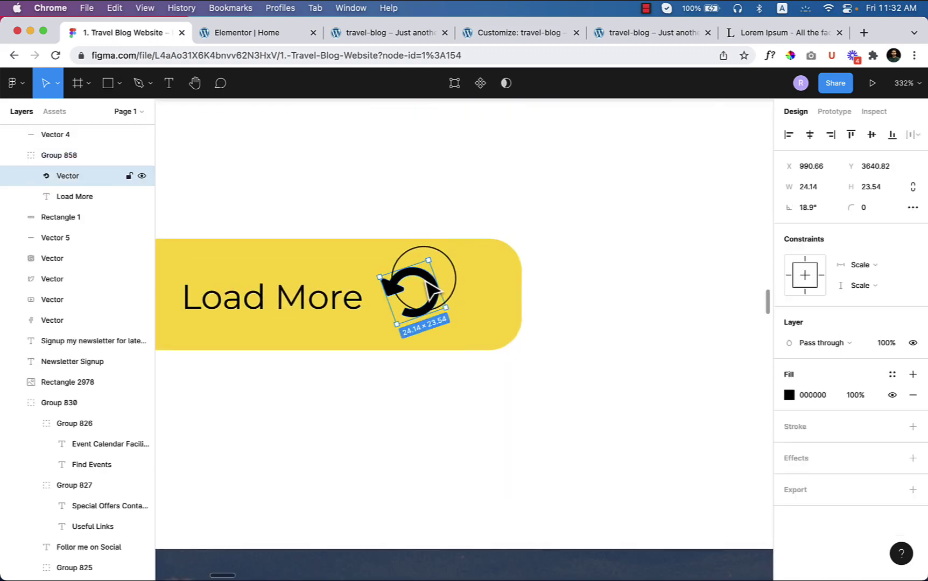
{"action": "scroll", "coordinate": [422, 296], "scroll_direction": "down", "scroll_amount": 5}
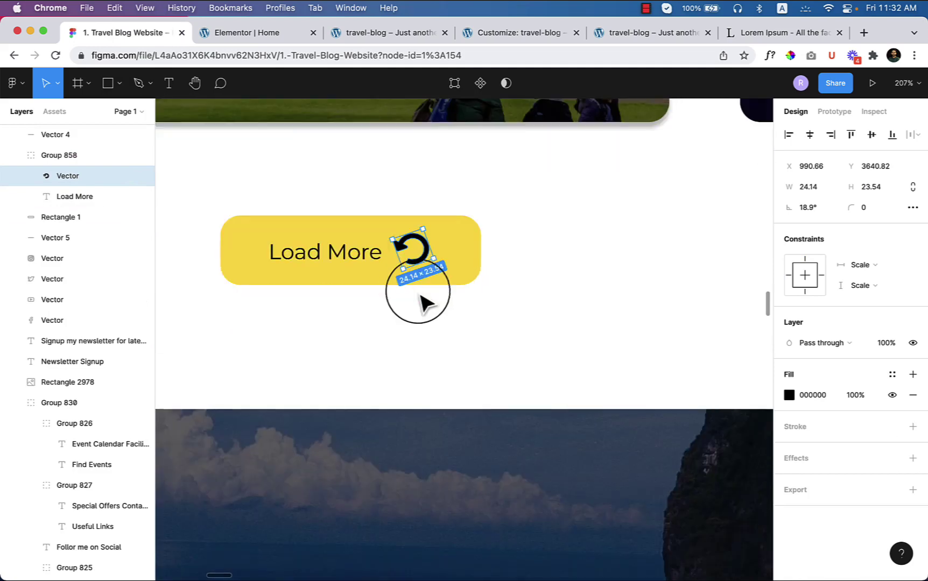
- Switch back to the Elementor page and select the Circle notch icon in the icon library
{"action": "left_click", "coordinate": [259, 39]}
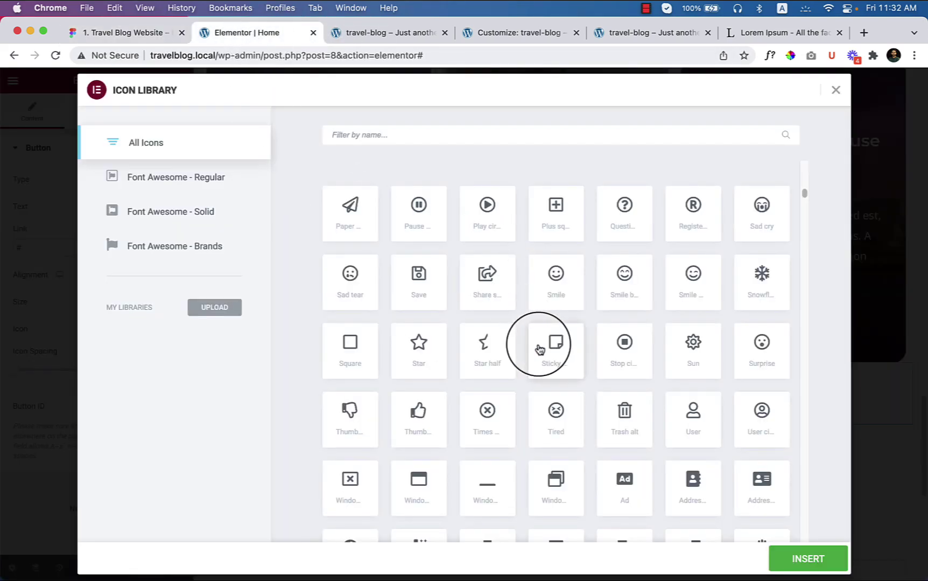
{"action": "scroll", "coordinate": [541, 349], "scroll_direction": "down", "scroll_amount": 3}
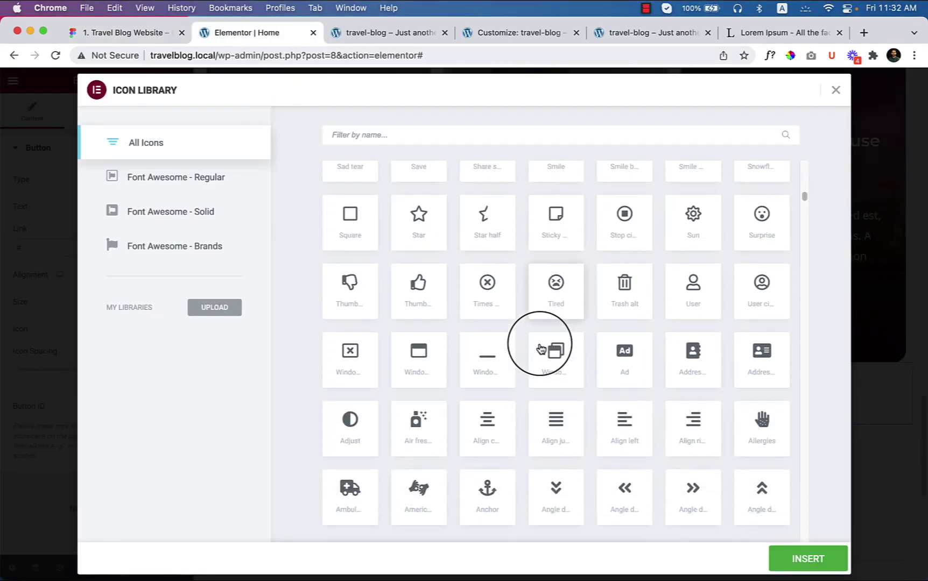
{"action": "scroll", "coordinate": [541, 349], "scroll_direction": "down", "scroll_amount": 3}
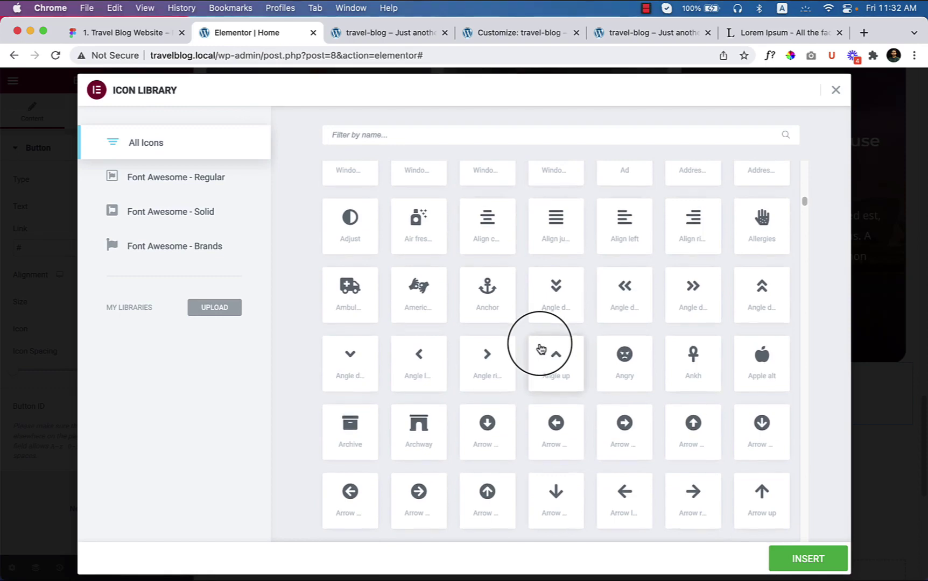
{"action": "scroll", "coordinate": [541, 349], "scroll_direction": "down", "scroll_amount": 3}
{"action": "scroll", "coordinate": [541, 349], "scroll_direction": "down", "scroll_amount": 3}
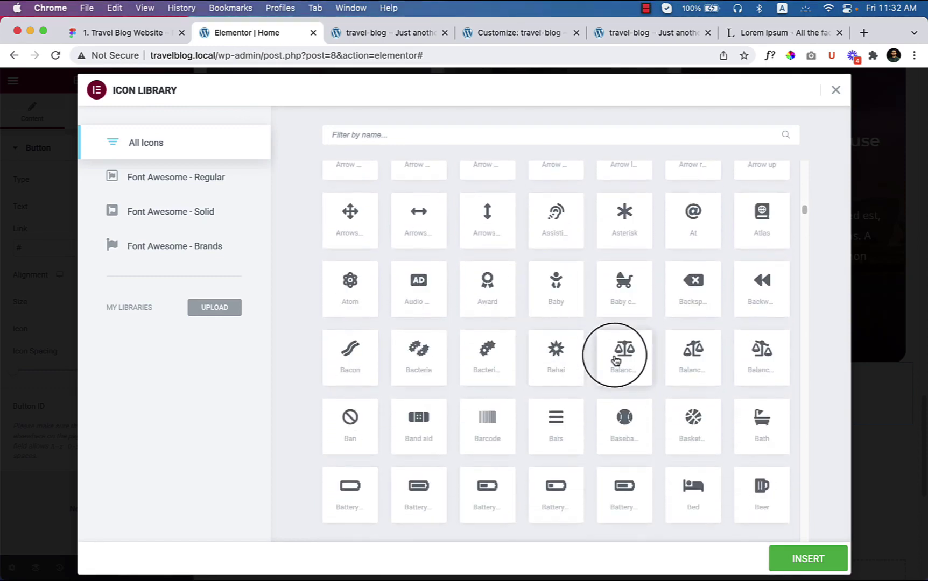
{"action": "scroll", "coordinate": [617, 360], "scroll_direction": "down", "scroll_amount": 5}
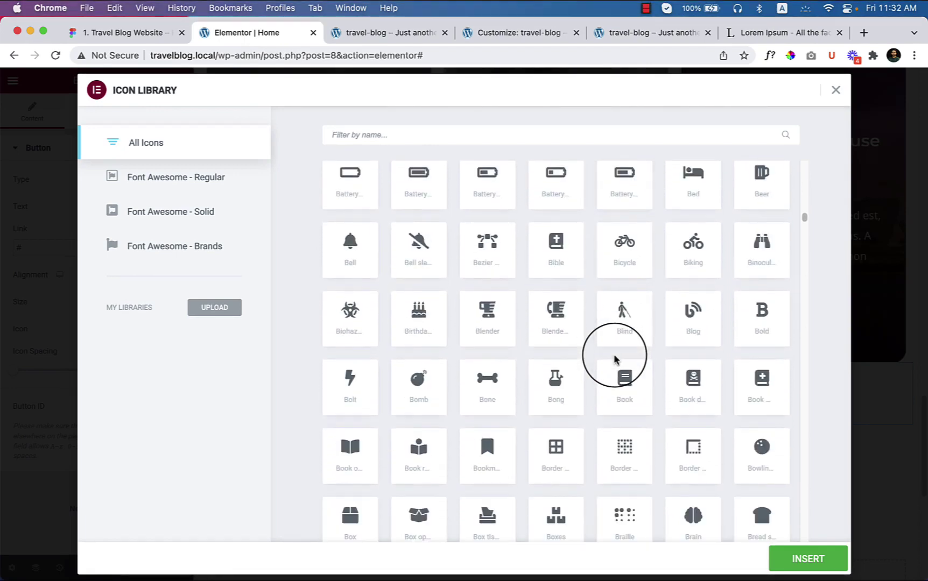
{"action": "scroll", "coordinate": [615, 359], "scroll_direction": "down", "scroll_amount": 7}
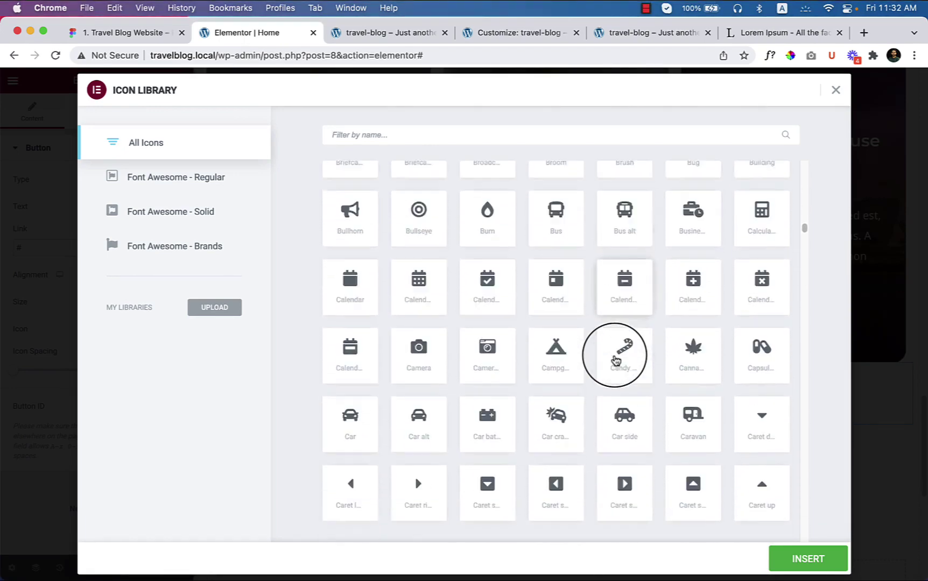
{"action": "scroll", "coordinate": [617, 360], "scroll_direction": "down", "scroll_amount": 5}
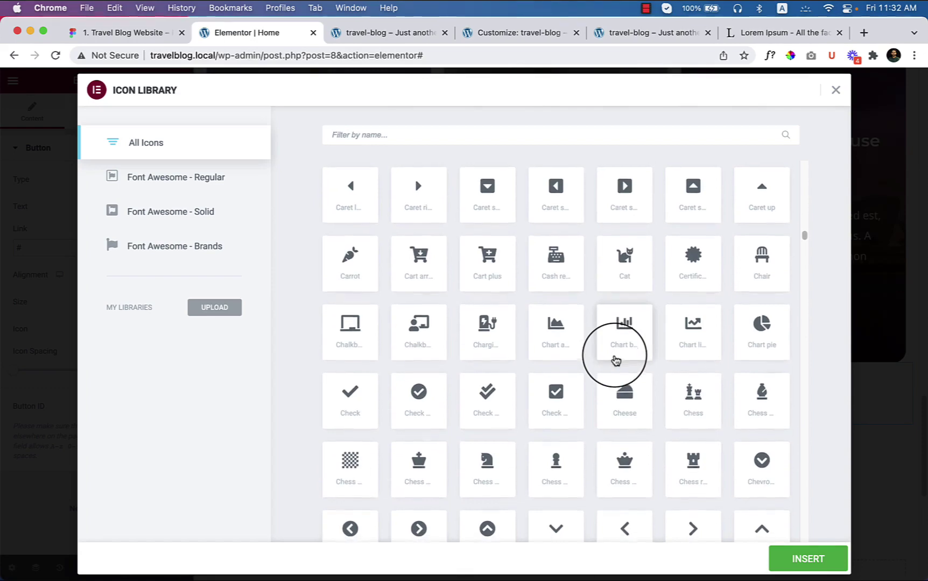
{"action": "scroll", "coordinate": [616, 360], "scroll_direction": "down", "scroll_amount": 5}
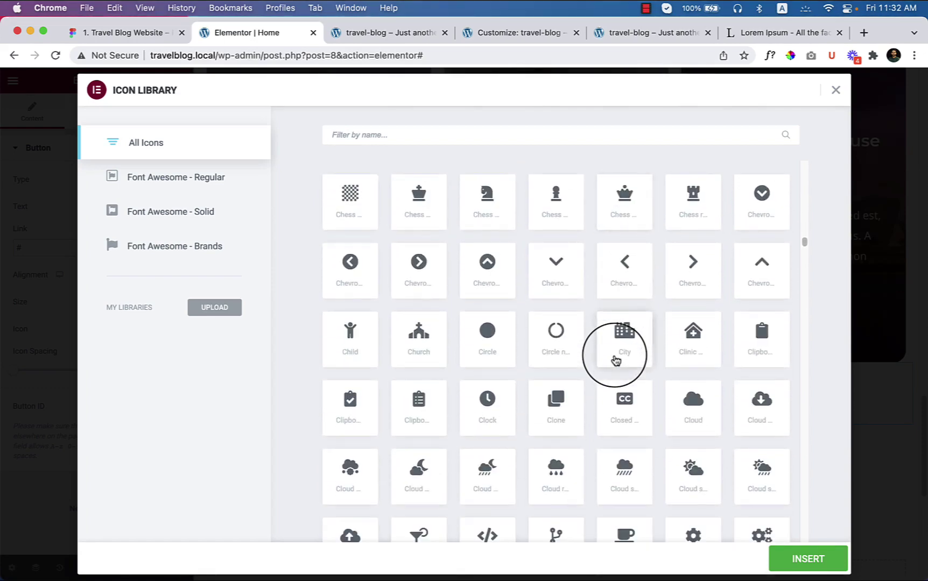
{"action": "left_click", "coordinate": [549, 347]}
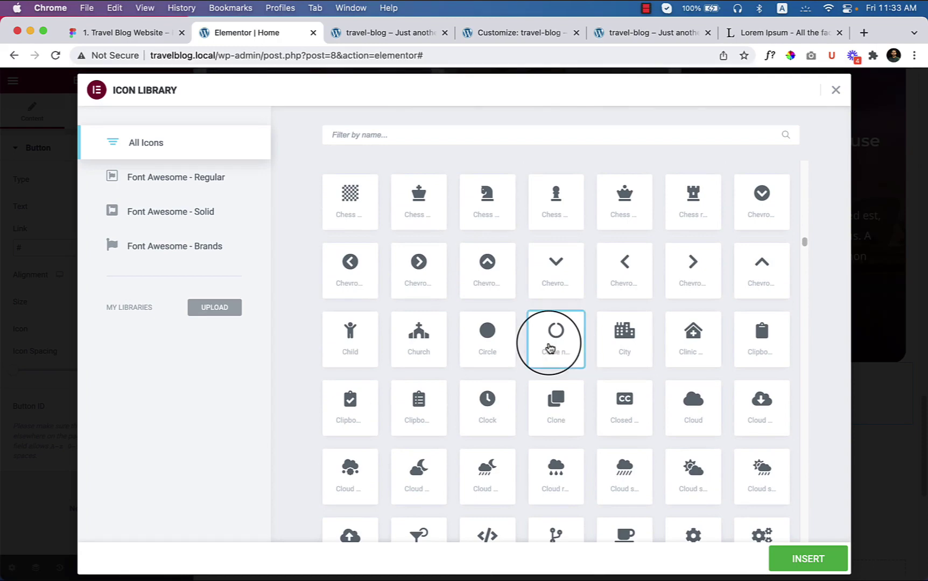
- Find the Redo alt icon in the unfiltered icon library and insert it into the Load More button
{"action": "scroll", "coordinate": [619, 393], "scroll_direction": "down", "scroll_amount": 4}
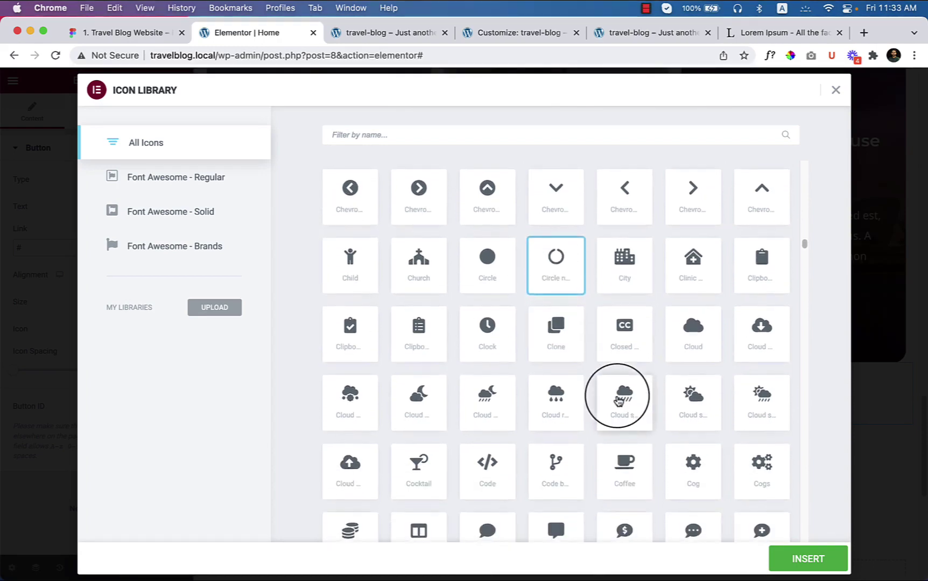
{"action": "scroll", "coordinate": [619, 400], "scroll_direction": "down", "scroll_amount": 4}
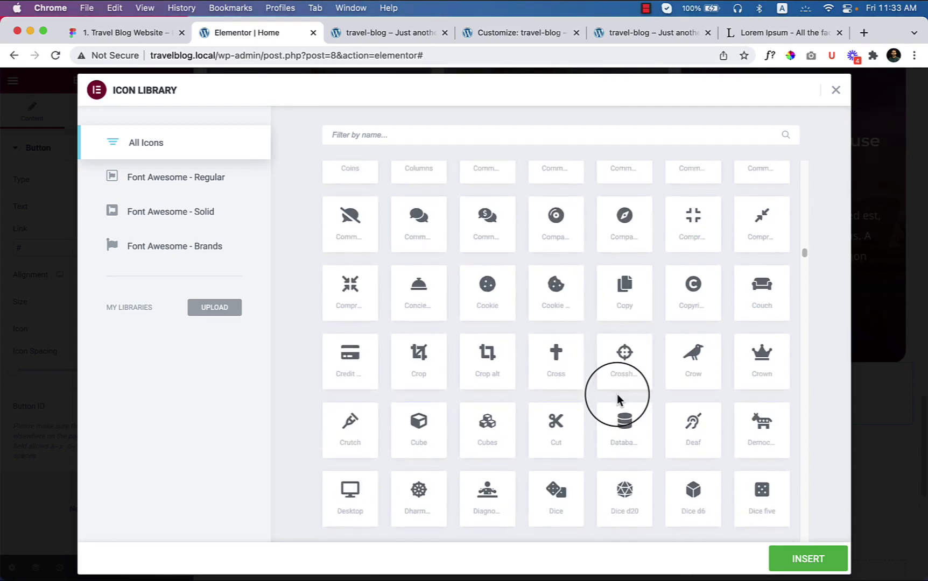
{"action": "scroll", "coordinate": [618, 399], "scroll_direction": "down", "scroll_amount": 3}
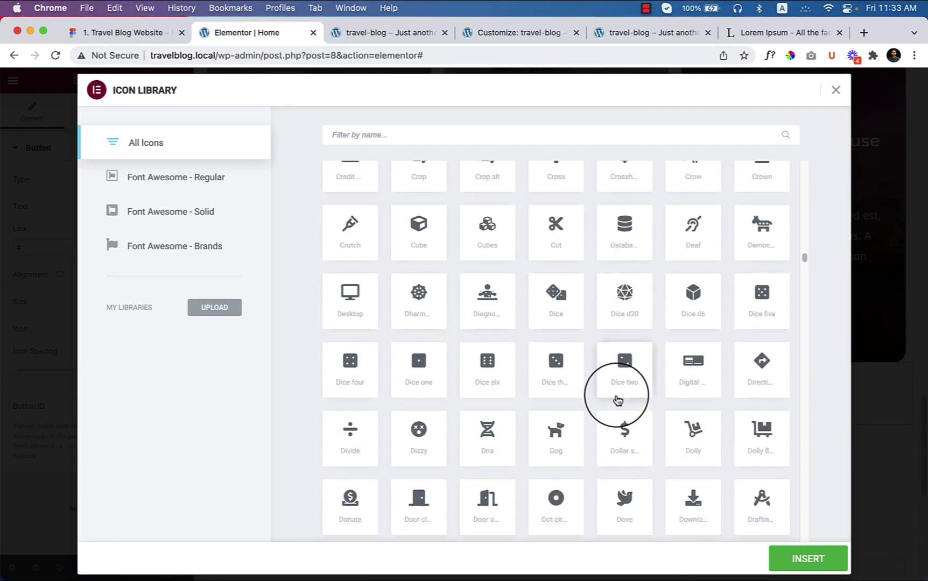
{"action": "scroll", "coordinate": [618, 399], "scroll_direction": "down", "scroll_amount": 2}
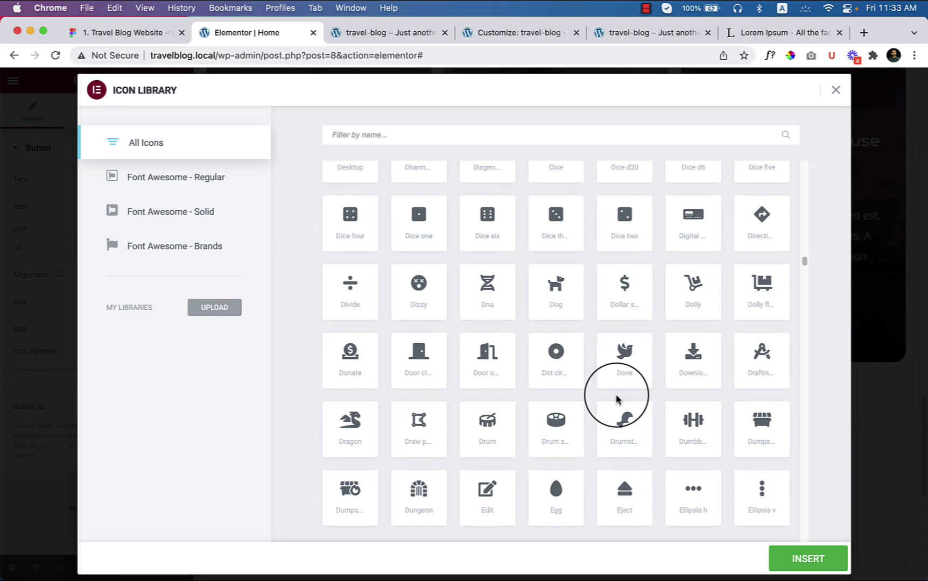
{"action": "scroll", "coordinate": [617, 399], "scroll_direction": "down", "scroll_amount": 1}
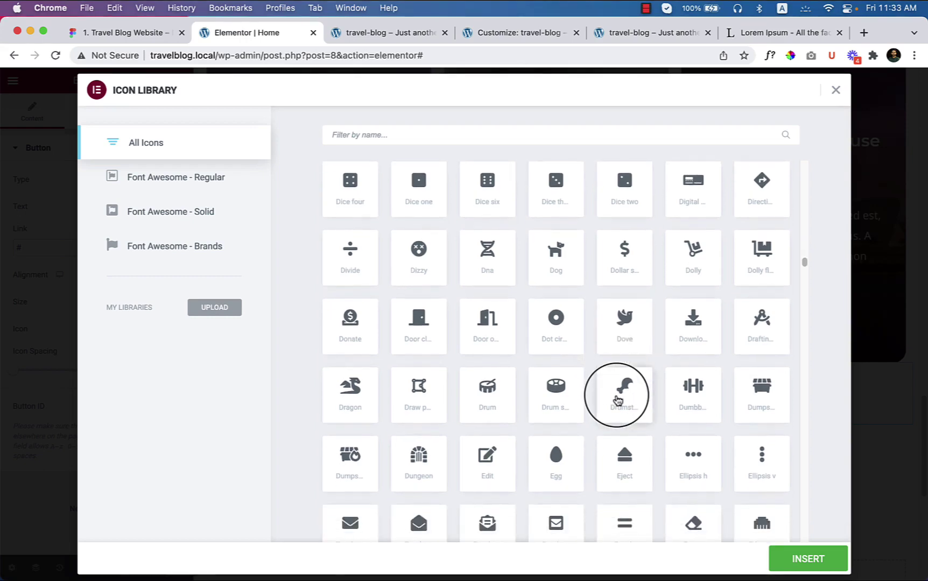
{"action": "scroll", "coordinate": [617, 399], "scroll_direction": "down", "scroll_amount": 4}
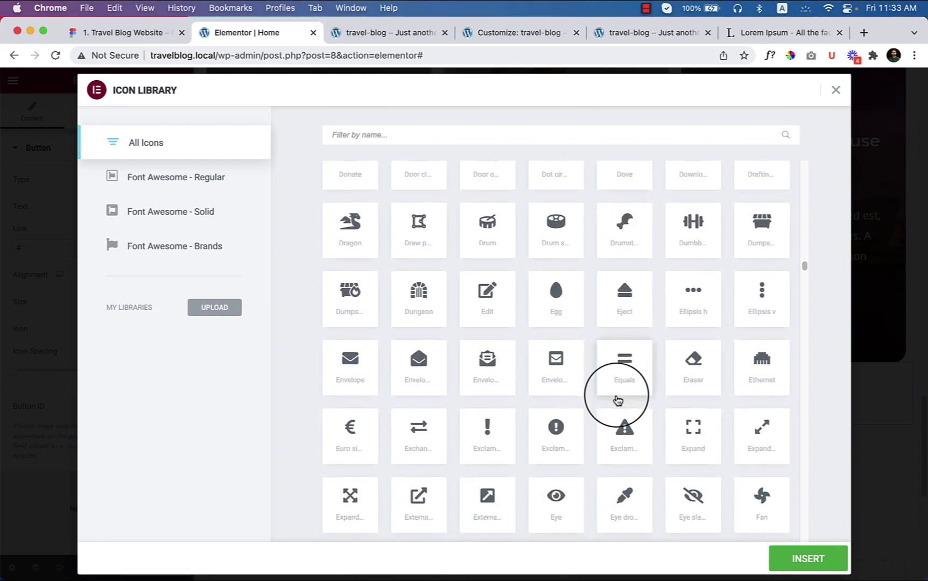
{"action": "scroll", "coordinate": [617, 399], "scroll_direction": "down", "scroll_amount": 6}
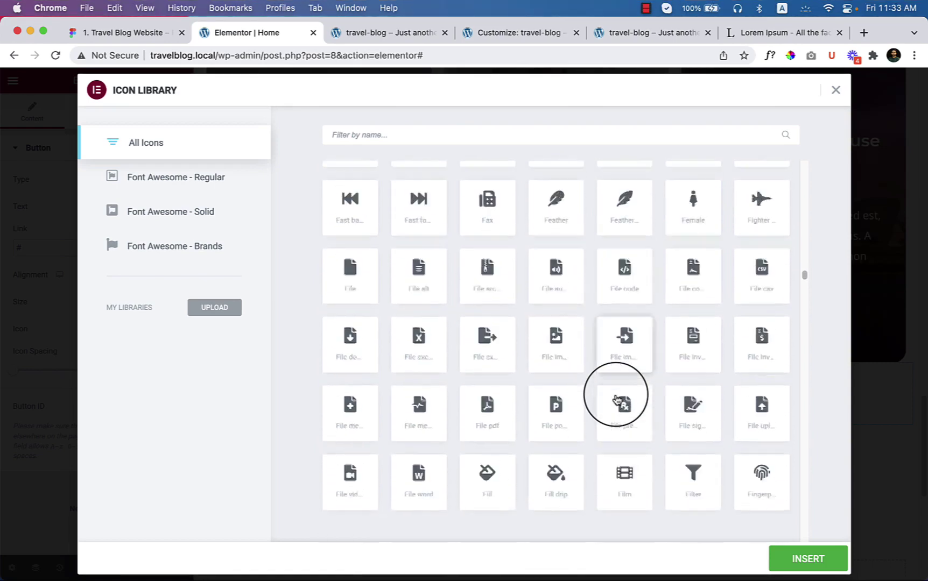
{"action": "scroll", "coordinate": [618, 399], "scroll_direction": "down", "scroll_amount": 4}
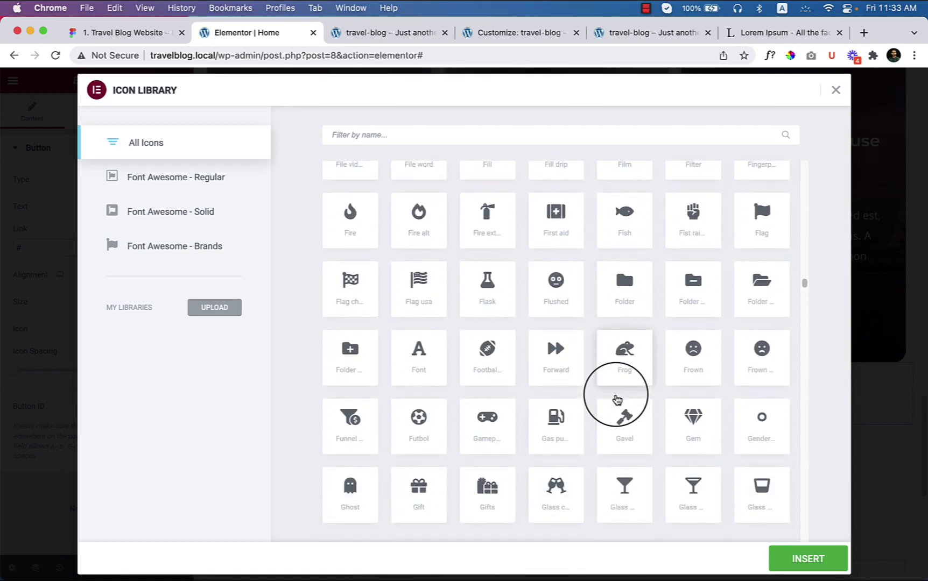
{"action": "scroll", "coordinate": [617, 399], "scroll_direction": "down", "scroll_amount": 5}
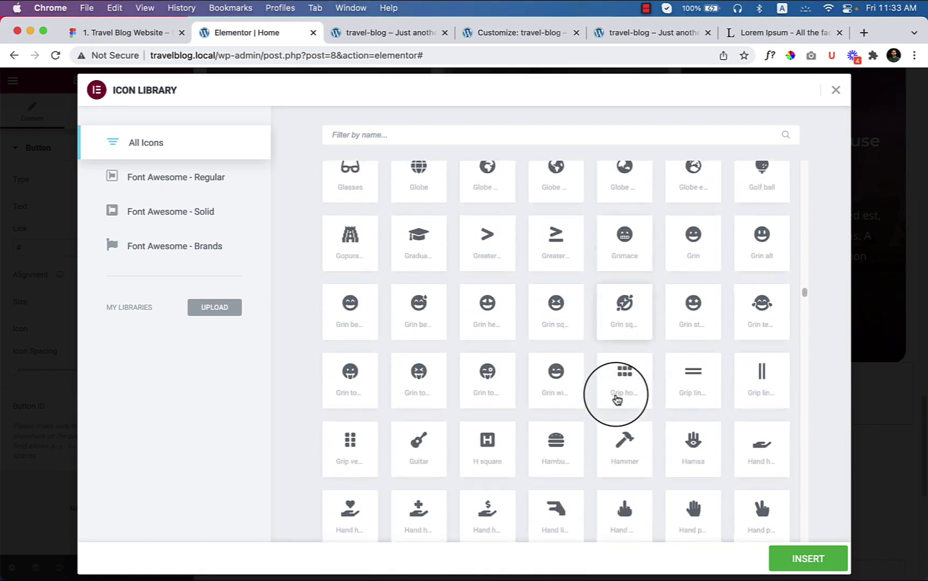
{"action": "scroll", "coordinate": [604, 394], "scroll_direction": "down", "scroll_amount": 6}
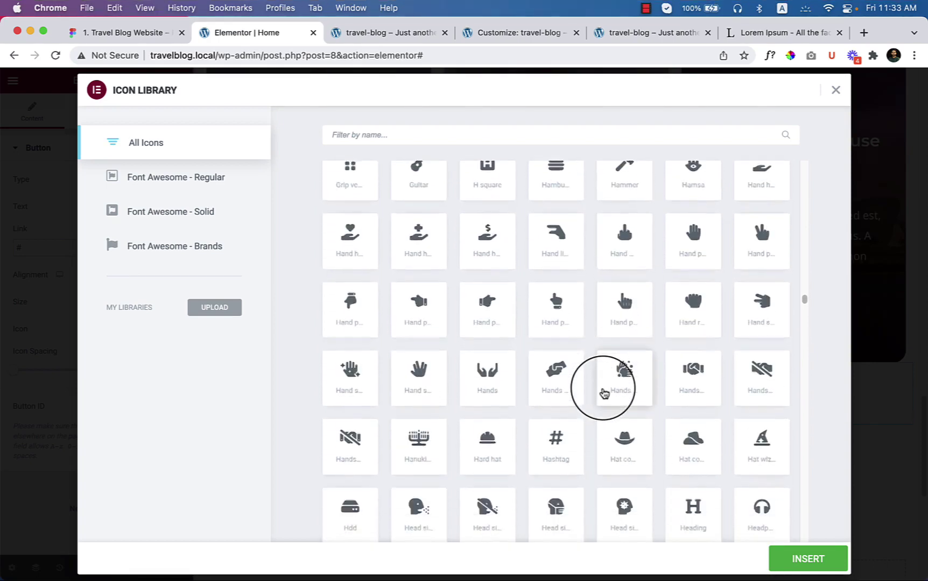
{"action": "scroll", "coordinate": [604, 394], "scroll_direction": "down", "scroll_amount": 1}
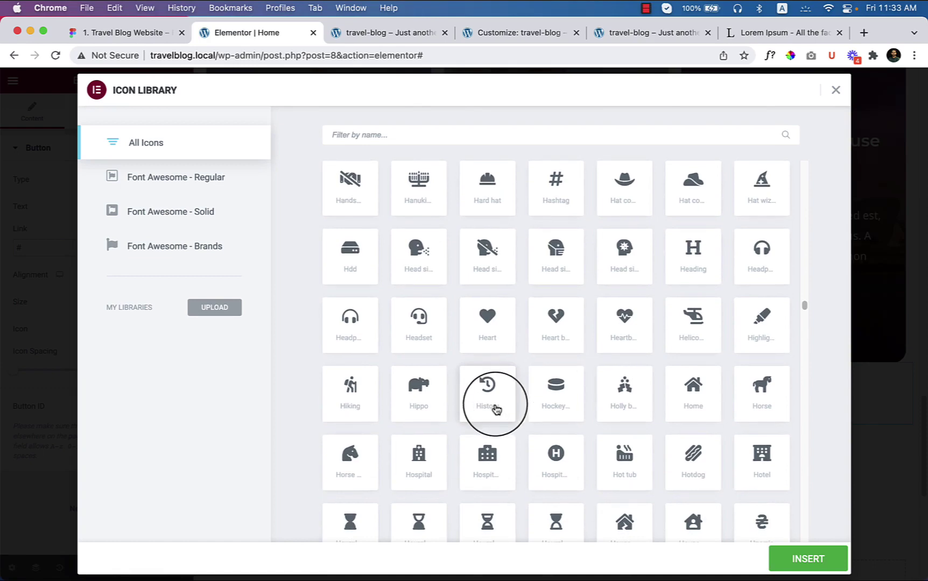
{"action": "scroll", "coordinate": [496, 410], "scroll_direction": "down", "scroll_amount": 2}
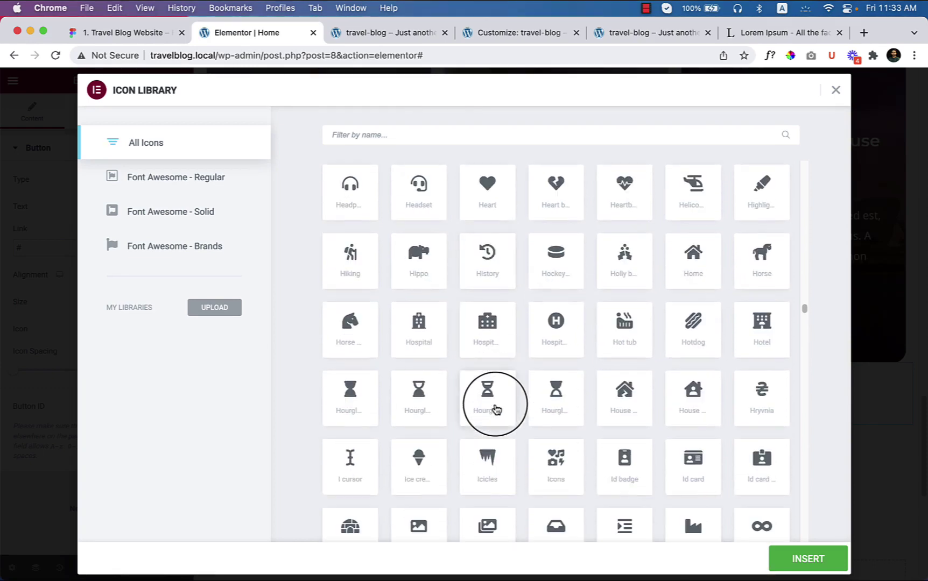
{"action": "scroll", "coordinate": [496, 410], "scroll_direction": "down", "scroll_amount": 2}
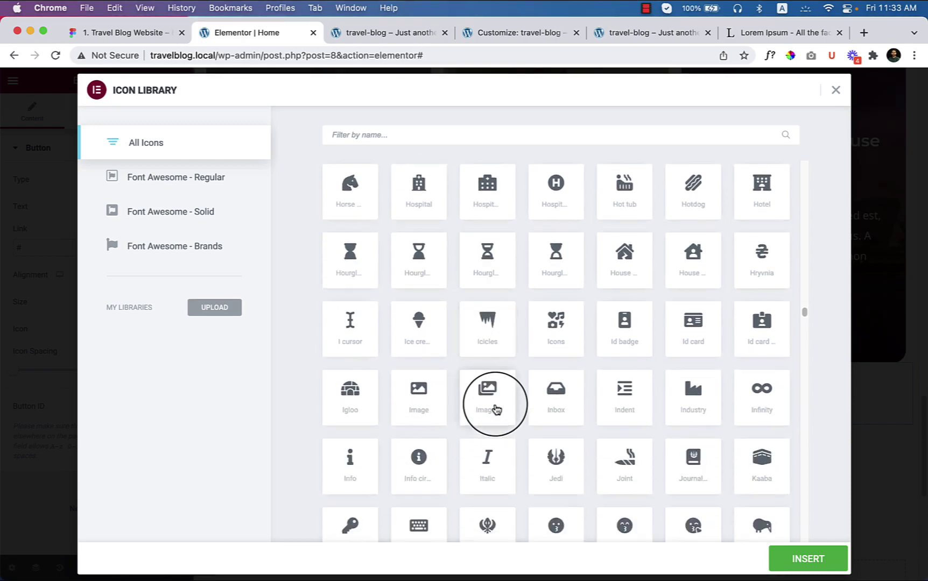
{"action": "scroll", "coordinate": [495, 410], "scroll_direction": "down", "scroll_amount": 2}
{"action": "scroll", "coordinate": [496, 410], "scroll_direction": "down", "scroll_amount": 4}
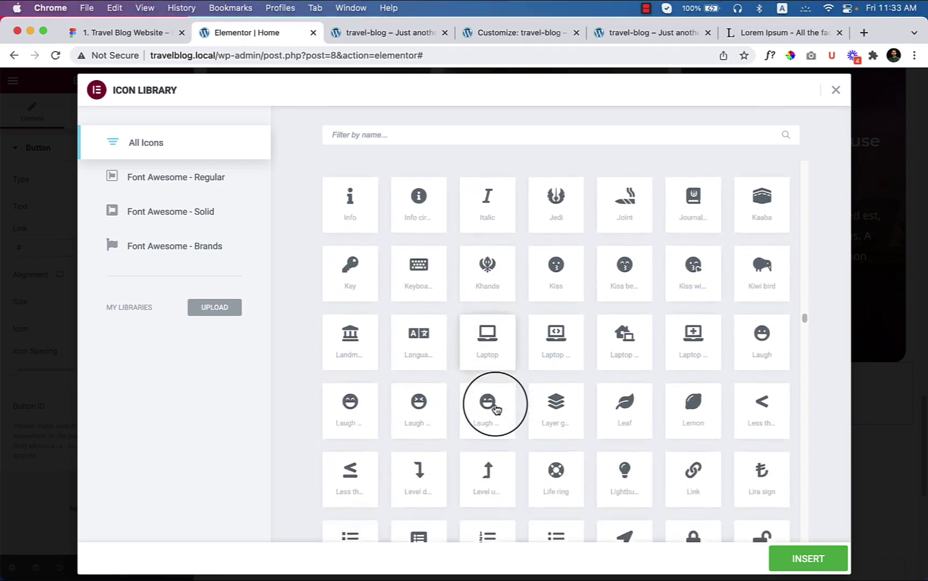
{"action": "scroll", "coordinate": [496, 411], "scroll_direction": "down", "scroll_amount": 7}
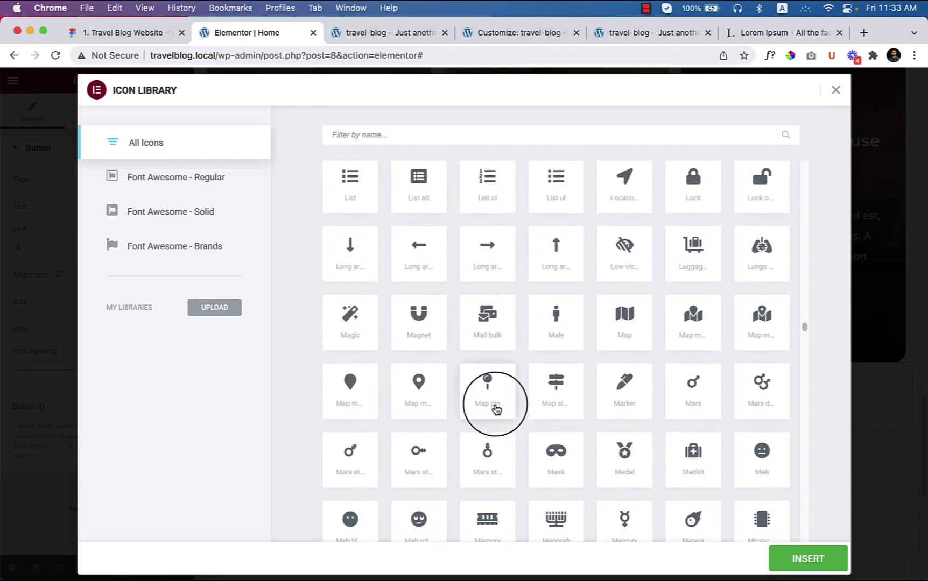
{"action": "scroll", "coordinate": [496, 411], "scroll_direction": "down", "scroll_amount": 2}
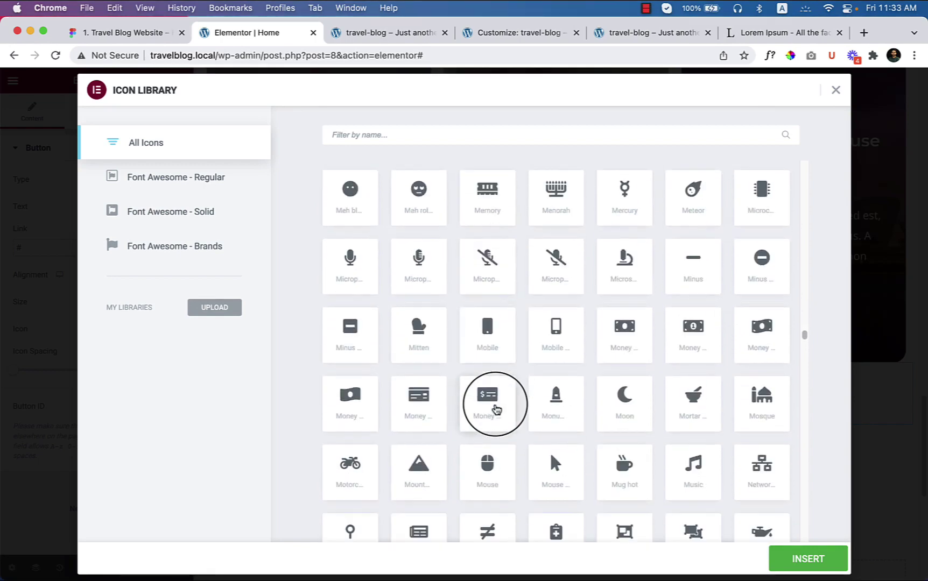
{"action": "scroll", "coordinate": [496, 410], "scroll_direction": "down", "scroll_amount": 2}
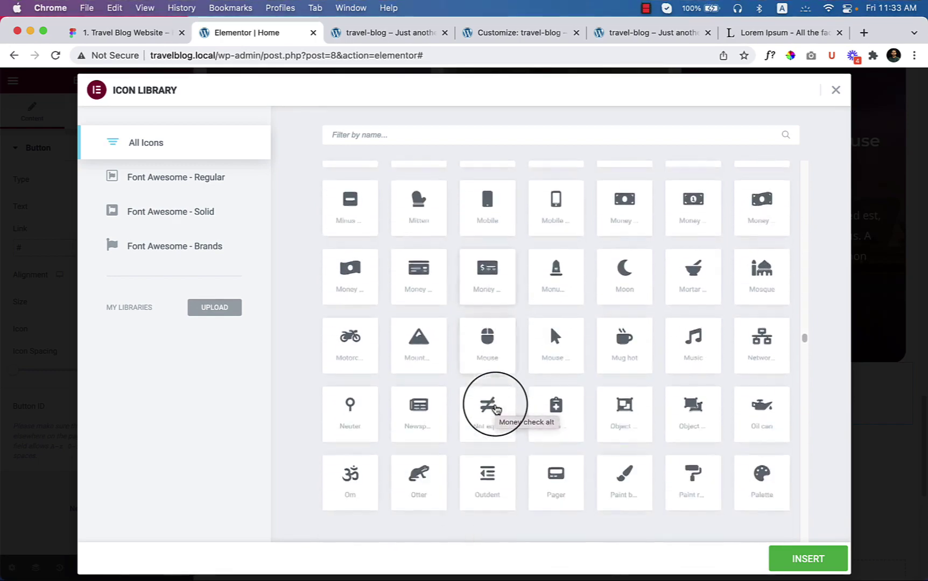
{"action": "scroll", "coordinate": [496, 410], "scroll_direction": "down", "scroll_amount": 6}
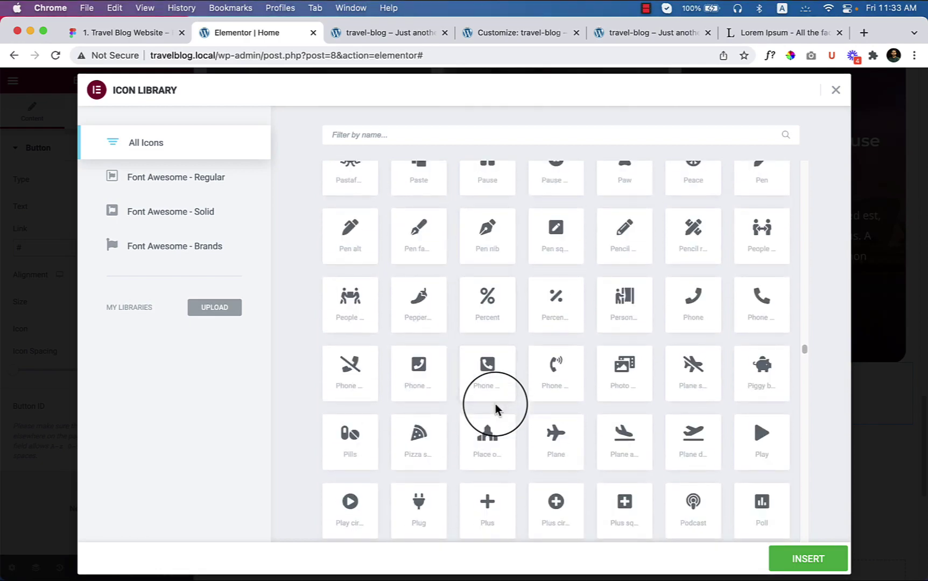
{"action": "scroll", "coordinate": [495, 410], "scroll_direction": "down", "scroll_amount": 3}
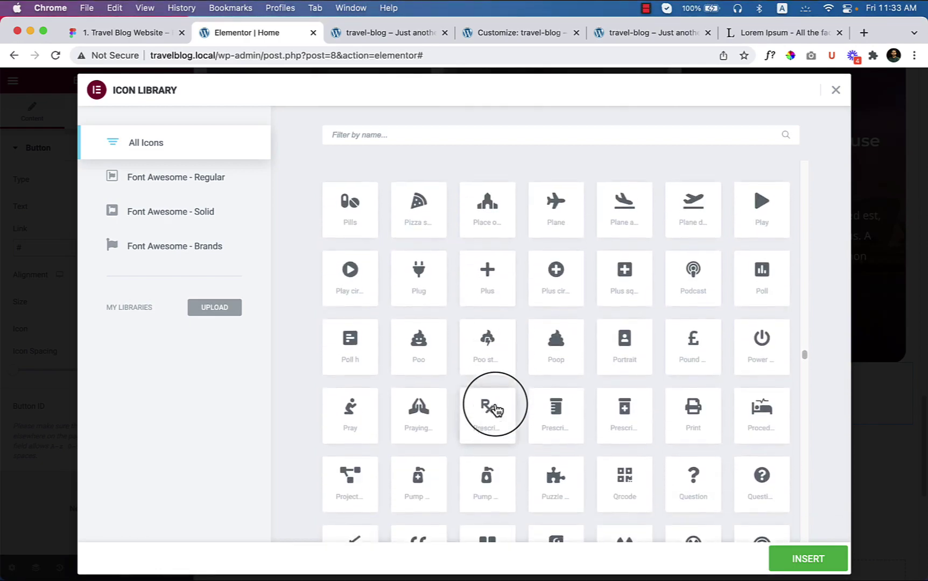
{"action": "scroll", "coordinate": [496, 411], "scroll_direction": "down", "scroll_amount": 1}
{"action": "scroll", "coordinate": [495, 410], "scroll_direction": "down", "scroll_amount": 2}
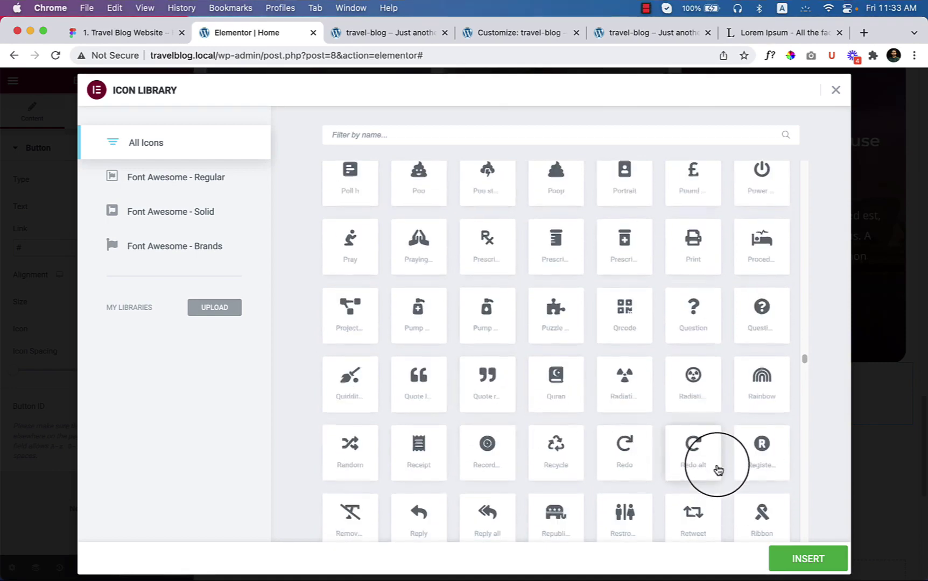
{"action": "scroll", "coordinate": [717, 468], "scroll_direction": "down", "scroll_amount": 1}
{"action": "scroll", "coordinate": [673, 410], "scroll_direction": "down", "scroll_amount": 2}
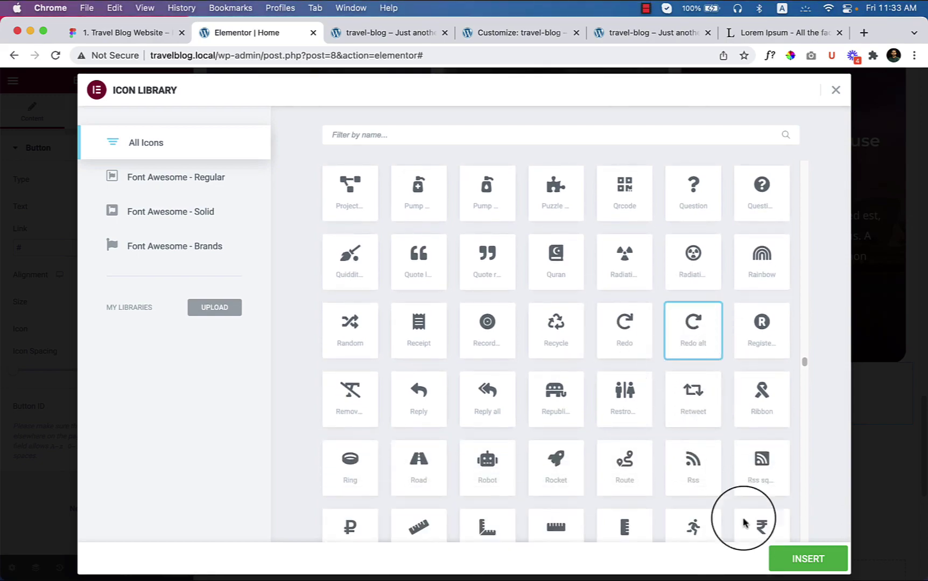
{"action": "left_click", "coordinate": [804, 559]}
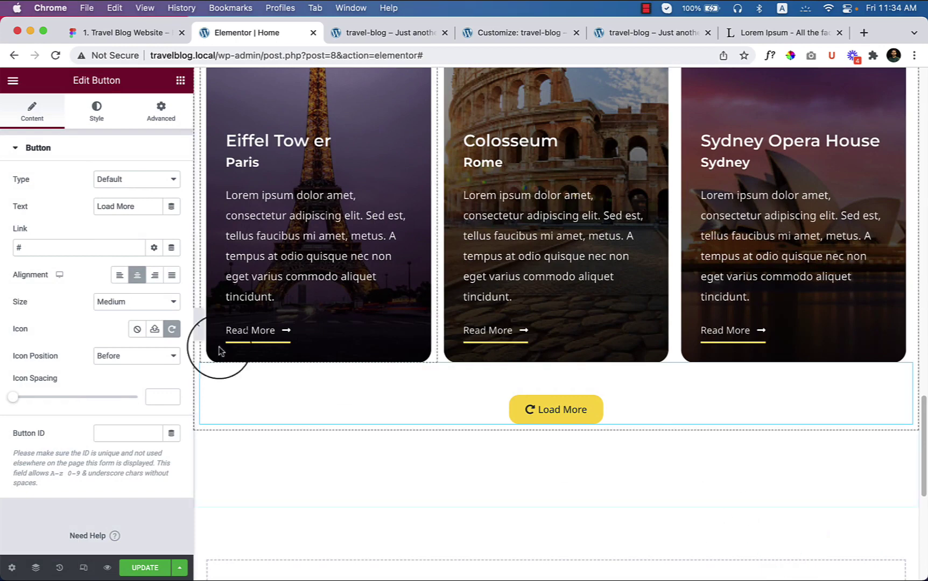
- Place the Load More button's icon after the text and set the icon spacing to 13
{"action": "left_click", "coordinate": [126, 303]}
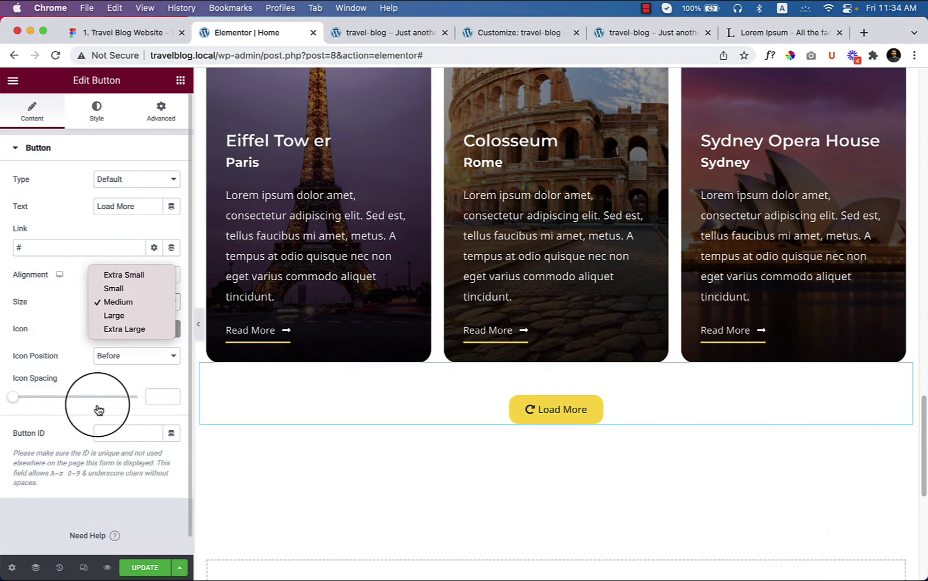
{"action": "left_click", "coordinate": [141, 357]}
{"action": "left_click", "coordinate": [139, 358]}
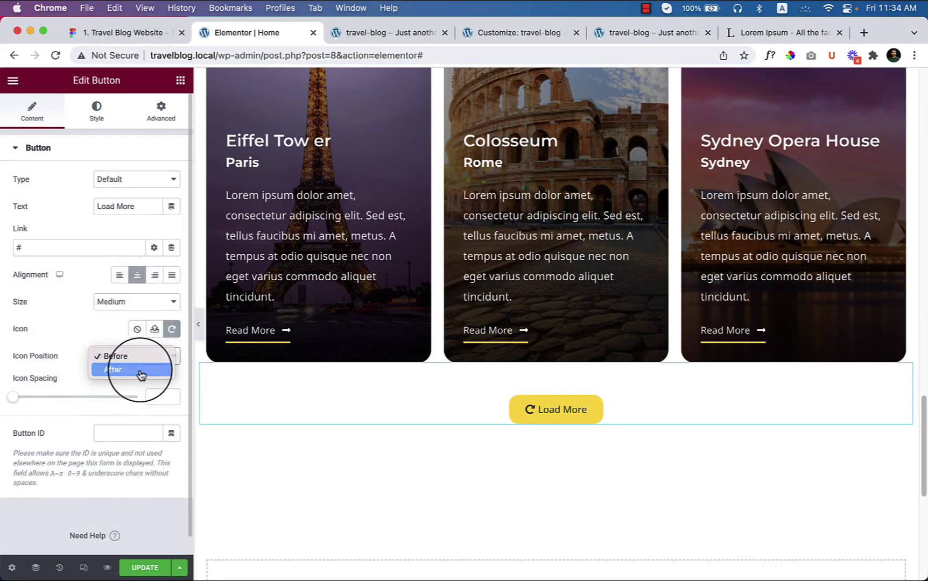
{"action": "left_click", "coordinate": [141, 371]}
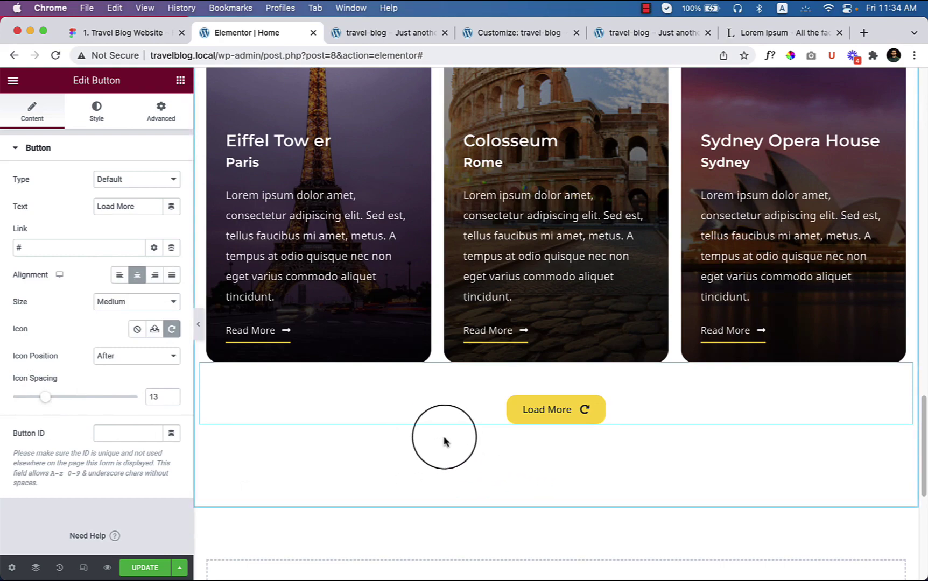
- Set the bottom padding of the "Places Where I have Visited" section to 90 px and update the page
{"action": "scroll", "coordinate": [568, 422], "scroll_direction": "up", "scroll_amount": 10}
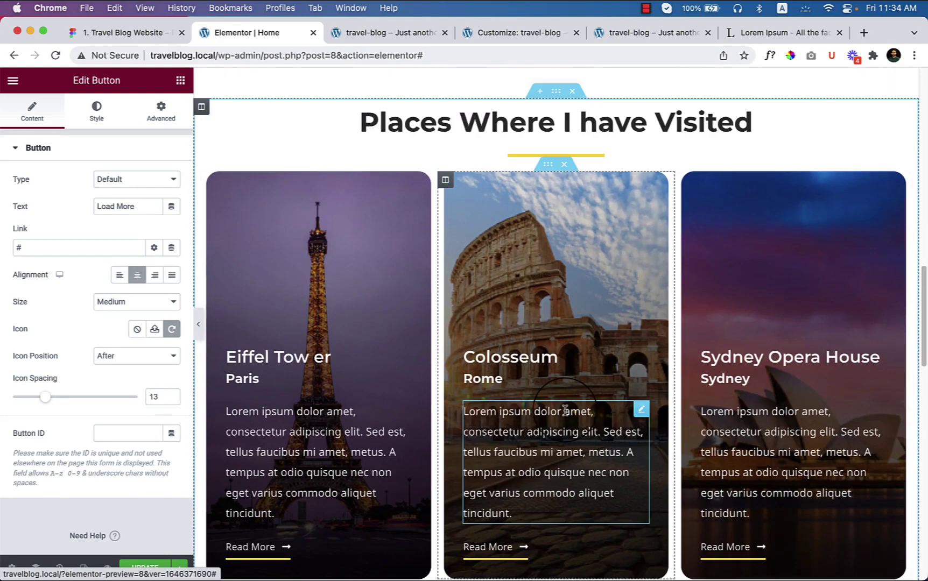
{"action": "left_click", "coordinate": [557, 483]}
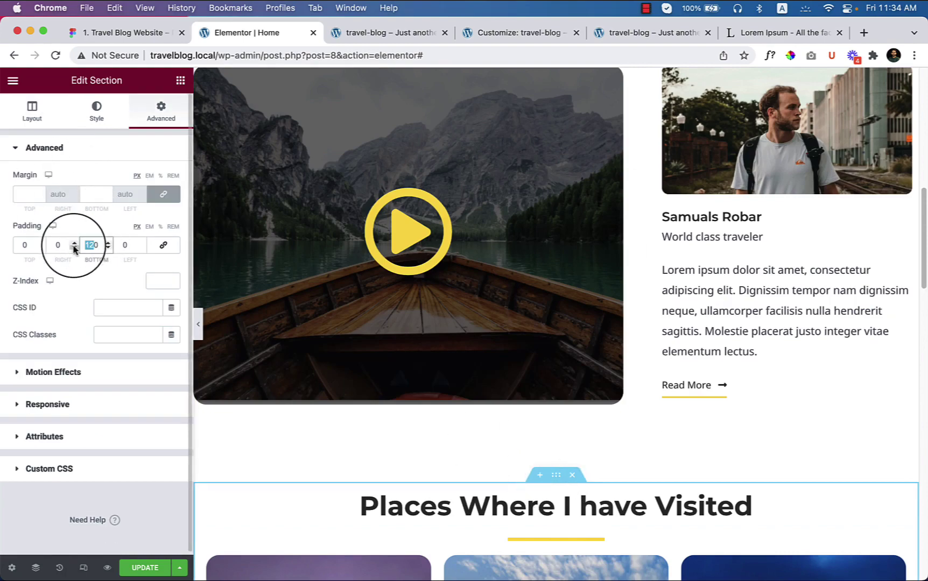
{"action": "scroll", "coordinate": [526, 366], "scroll_direction": "down", "scroll_amount": 12}
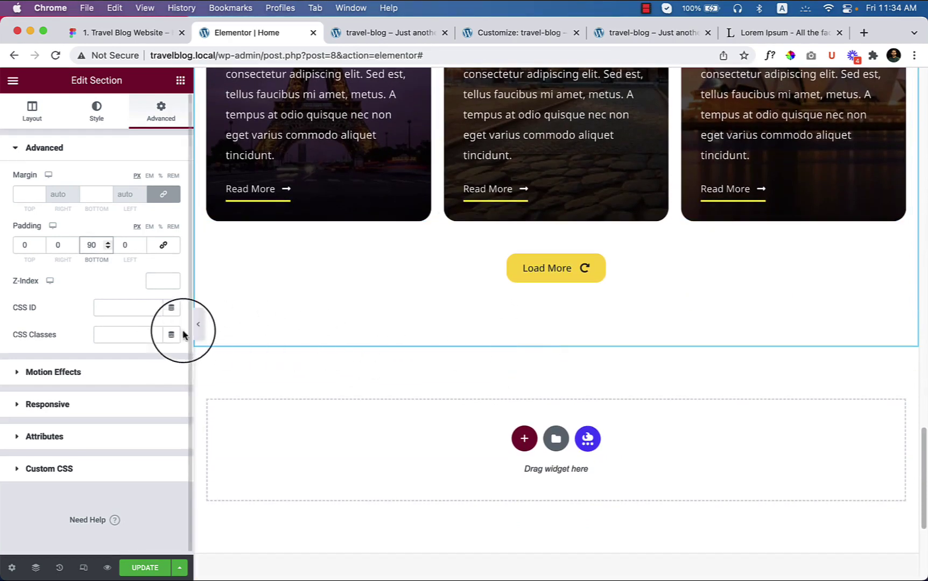
{"action": "left_click", "coordinate": [147, 567]}
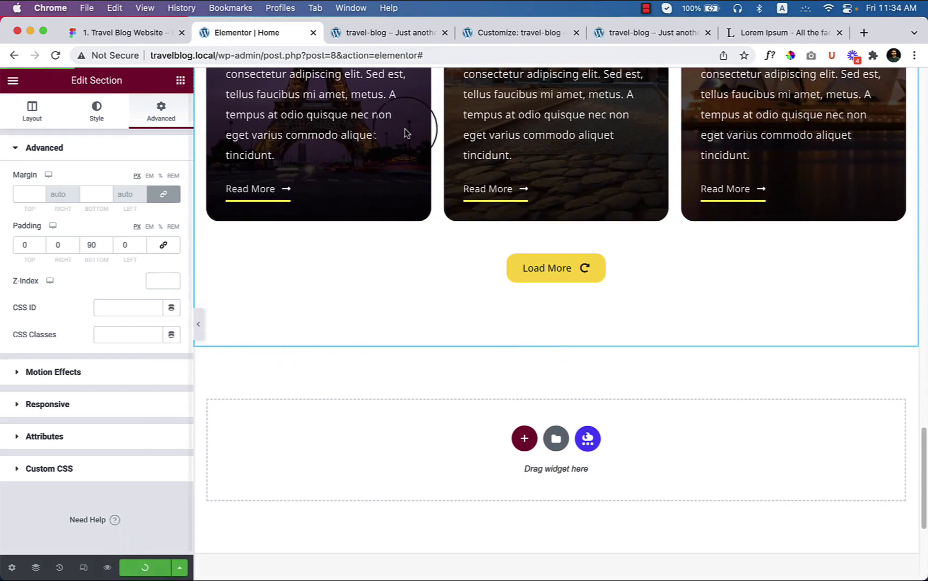
- Switch to the live travel-blog page and reload it to check the Load More button below the cards
{"action": "left_click", "coordinate": [392, 34]}
{"action": "right_click", "coordinate": [51, 171]}
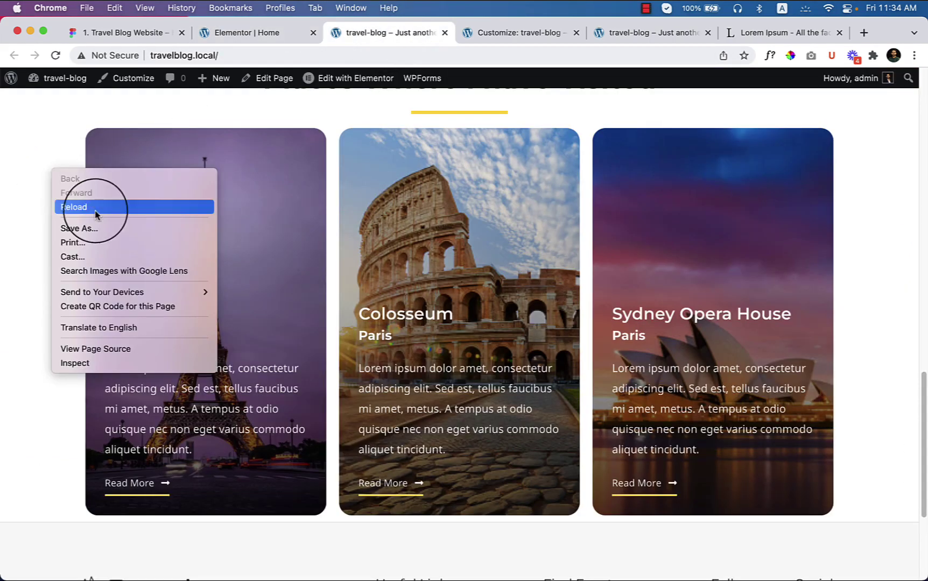
{"action": "left_click", "coordinate": [96, 214]}
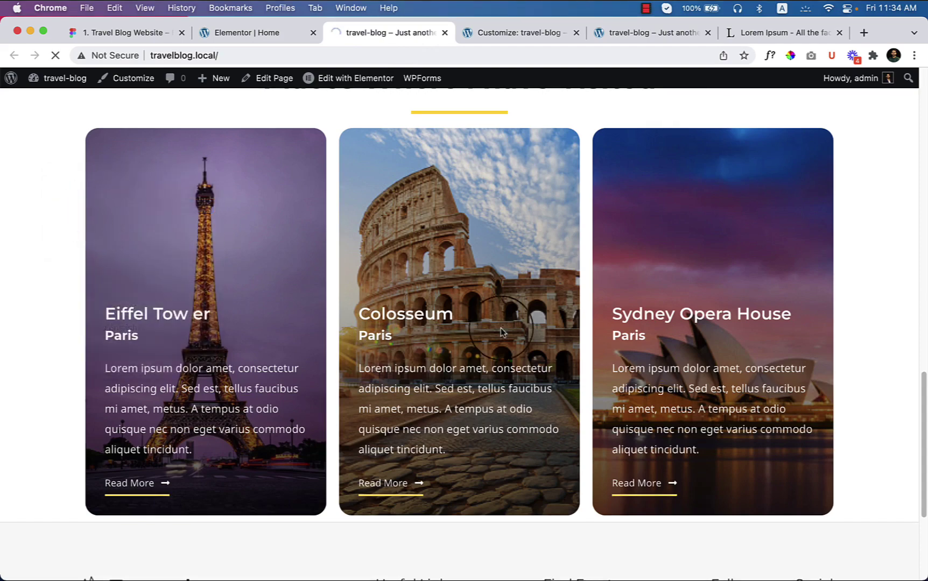
{"action": "scroll", "coordinate": [501, 332], "scroll_direction": "down", "scroll_amount": 12}
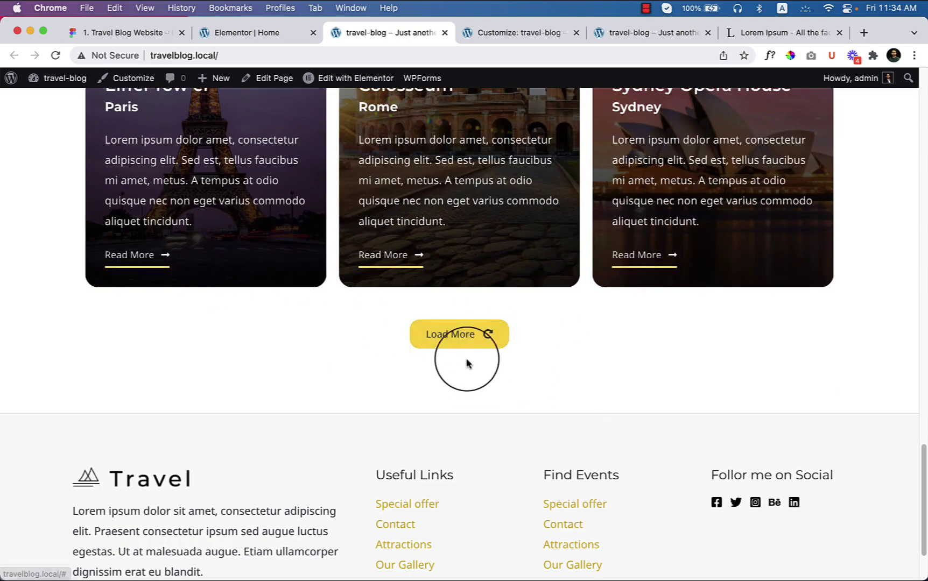
- Review the destination cards on the live page and try the Load More button
{"action": "scroll", "coordinate": [557, 369], "scroll_direction": "up", "scroll_amount": 1}
{"action": "scroll", "coordinate": [557, 369], "scroll_direction": "up", "scroll_amount": 12}
{"action": "scroll", "coordinate": [377, 345], "scroll_direction": "down", "scroll_amount": 8}
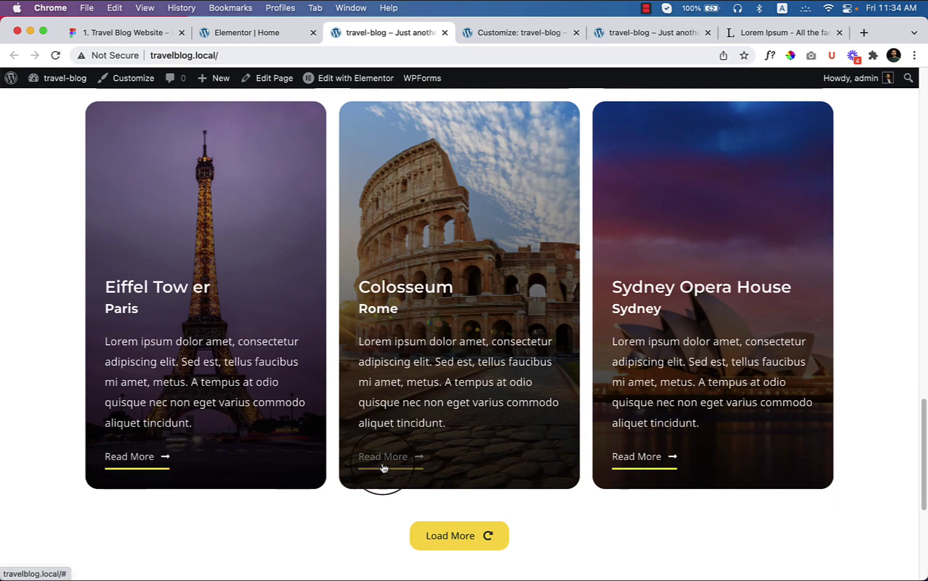
{"action": "scroll", "coordinate": [502, 439], "scroll_direction": "down", "scroll_amount": 3}
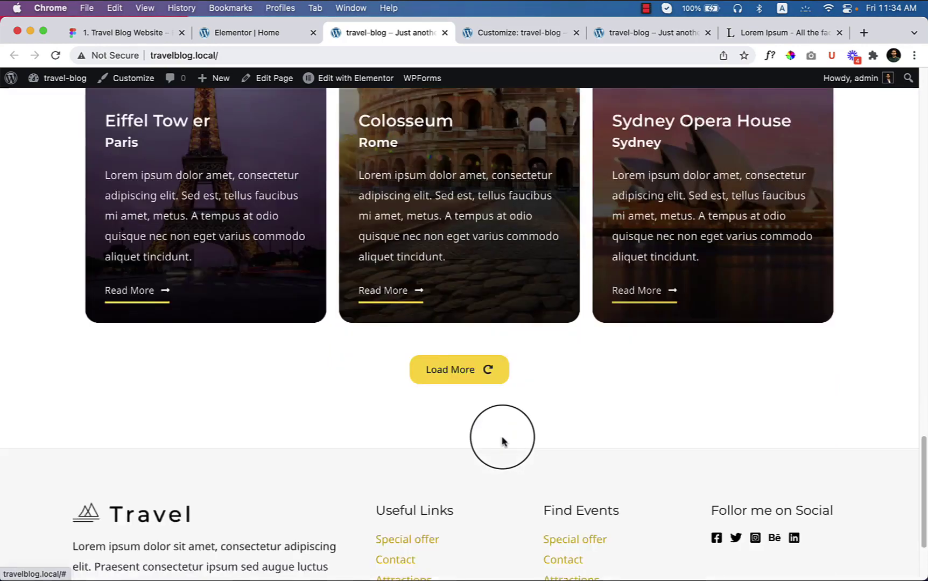
{"action": "left_click", "coordinate": [456, 368]}
{"action": "scroll", "coordinate": [80, 289], "scroll_direction": "up", "scroll_amount": 2}
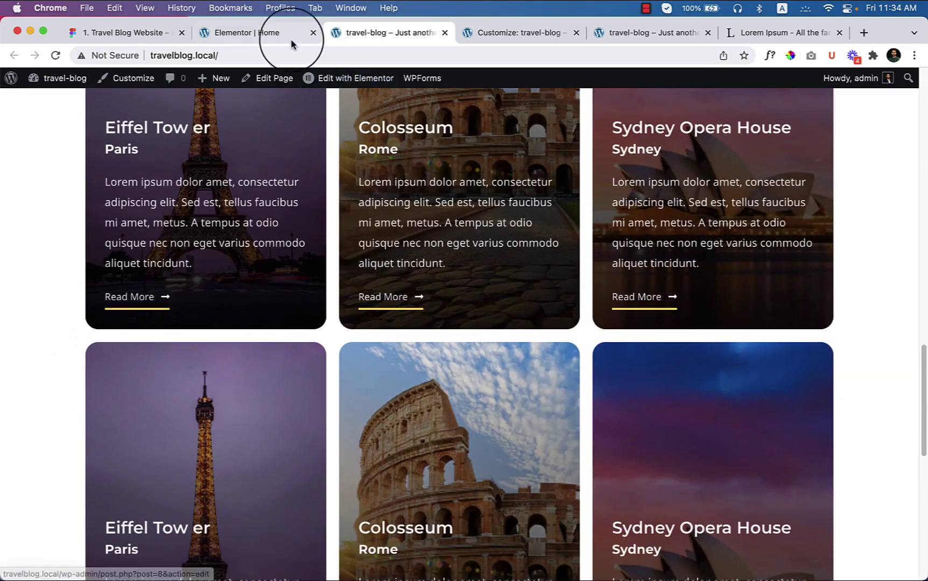
- Switch to the Elementor editor and set the hover text color of the upper-row Eiffel Tower card's Read More button to Theme Color 1
{"action": "left_click", "coordinate": [269, 33]}
{"action": "scroll", "coordinate": [373, 282], "scroll_direction": "down", "scroll_amount": 5}
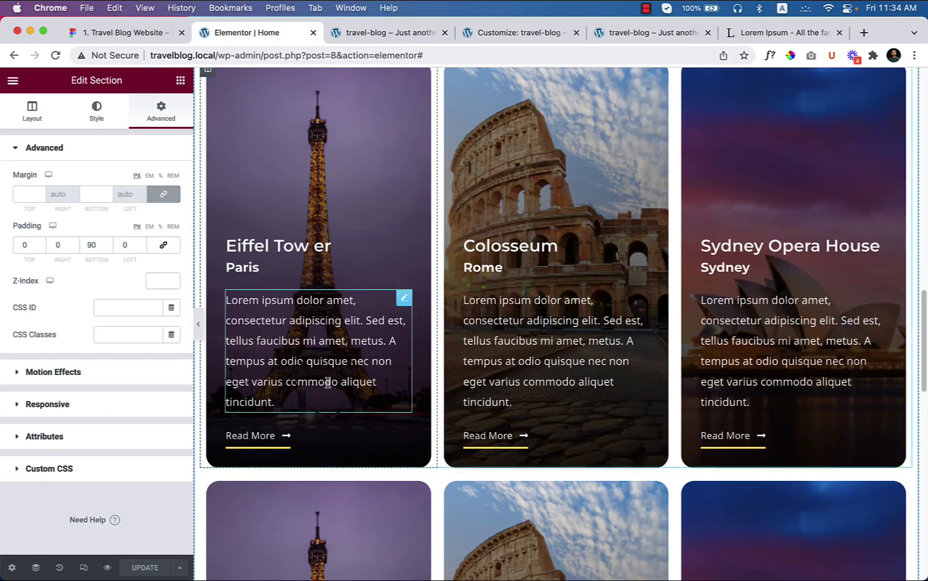
{"action": "left_click", "coordinate": [350, 298]}
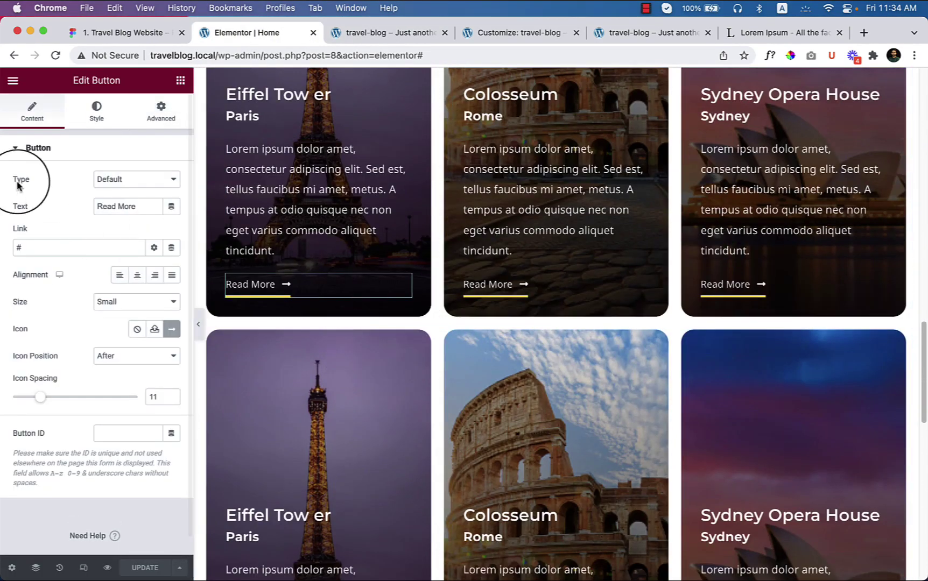
{"action": "left_click", "coordinate": [96, 110]}
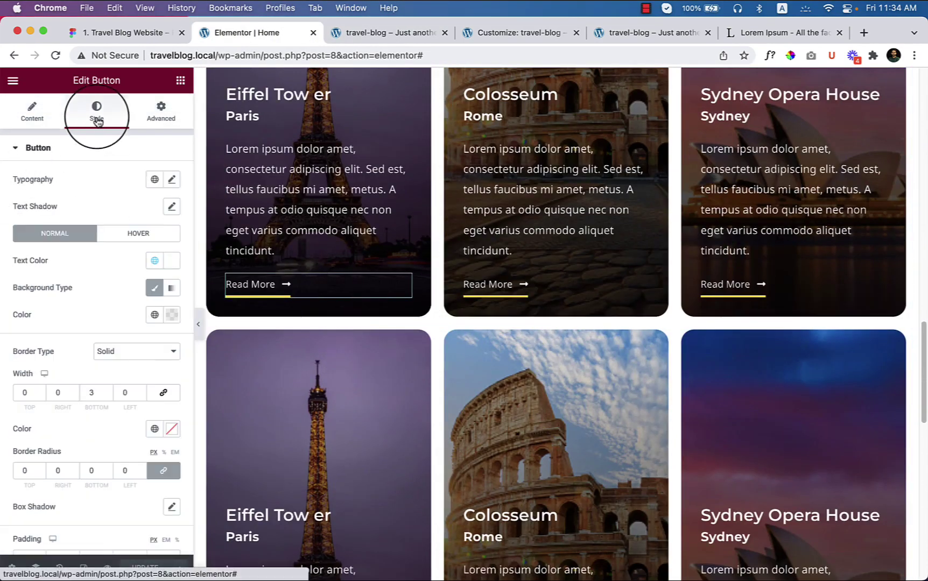
{"action": "left_click", "coordinate": [143, 234]}
{"action": "left_click", "coordinate": [155, 262]}
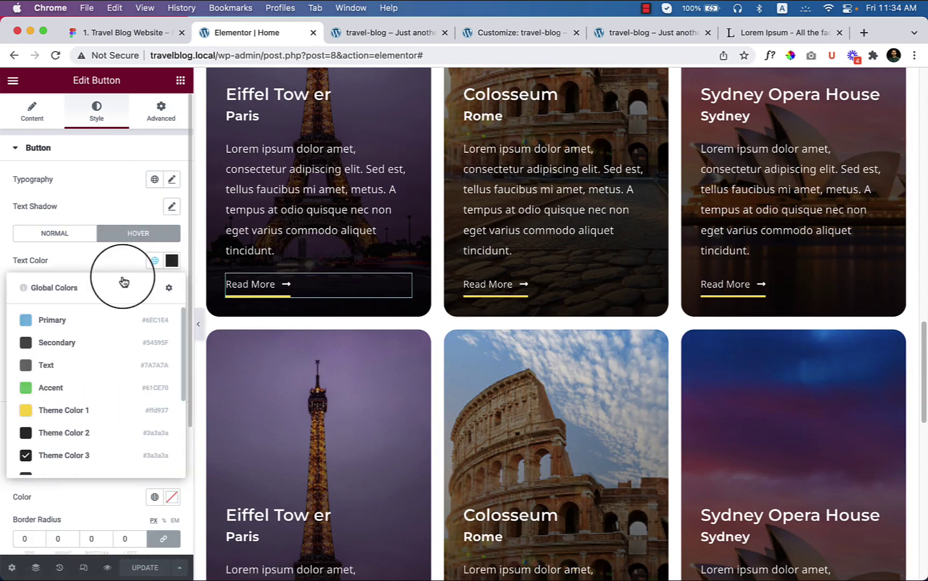
{"action": "scroll", "coordinate": [78, 425], "scroll_direction": "down", "scroll_amount": 3}
{"action": "left_click", "coordinate": [75, 392]}
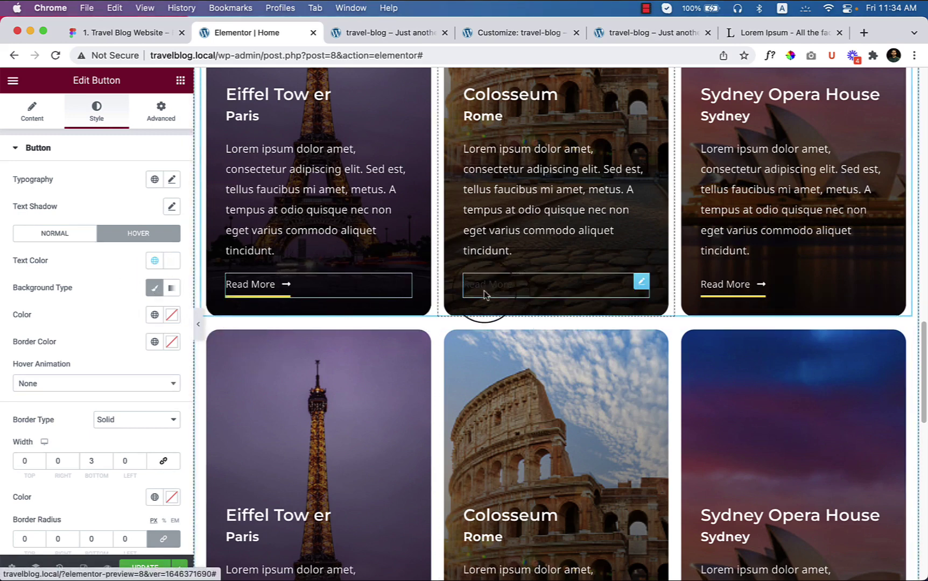
{"action": "left_click", "coordinate": [117, 273]}
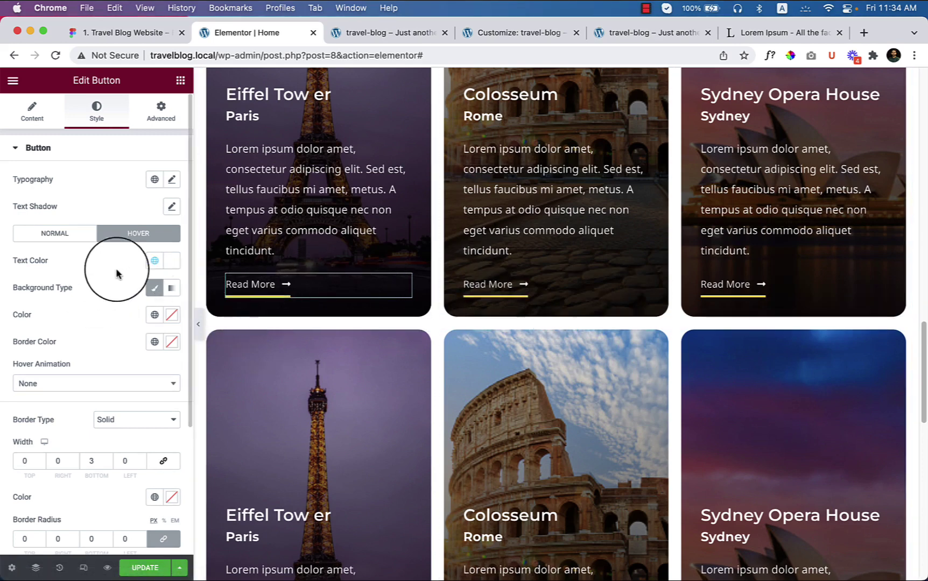
{"action": "left_click", "coordinate": [155, 263]}
{"action": "left_click", "coordinate": [67, 412]}
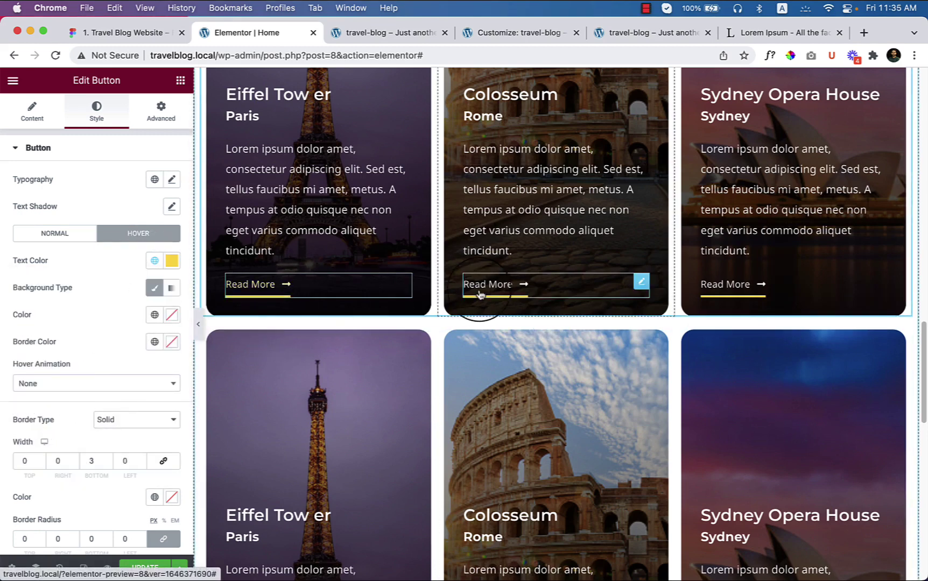
- Set the hover text color of the upper-row Colosseum card's Read More button to Theme Color 1
{"action": "left_click", "coordinate": [606, 288]}
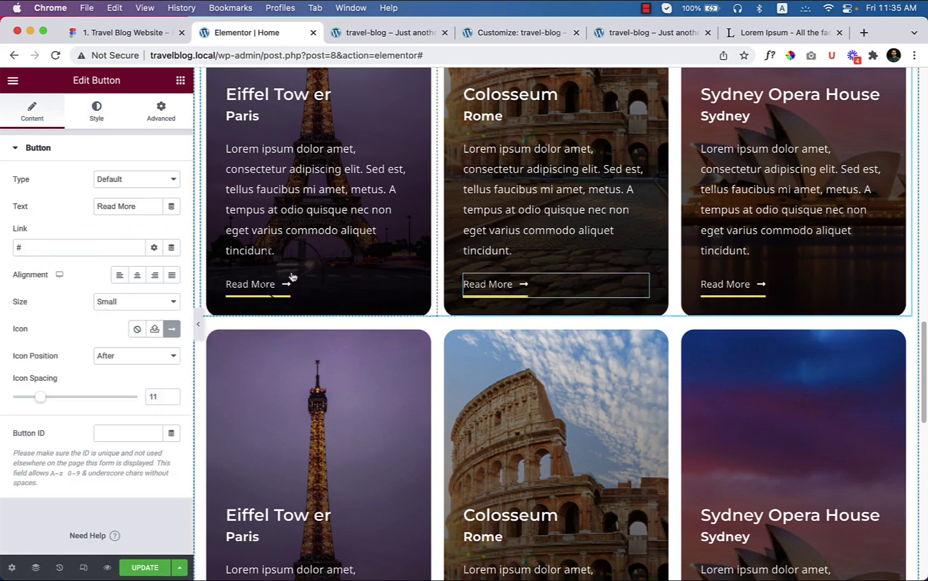
{"action": "left_click", "coordinate": [97, 114]}
{"action": "left_click", "coordinate": [155, 261]}
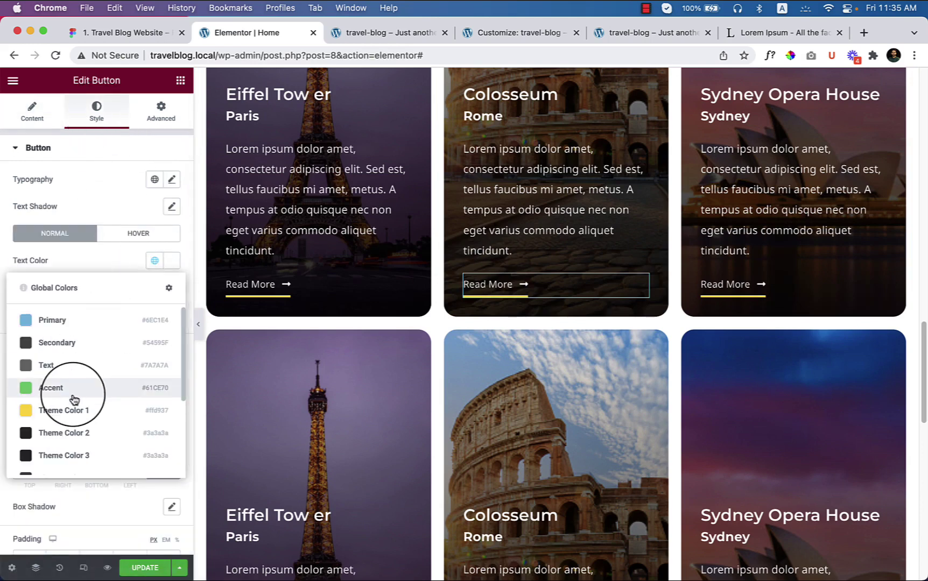
{"action": "left_click", "coordinate": [138, 233]}
{"action": "left_click", "coordinate": [155, 261]}
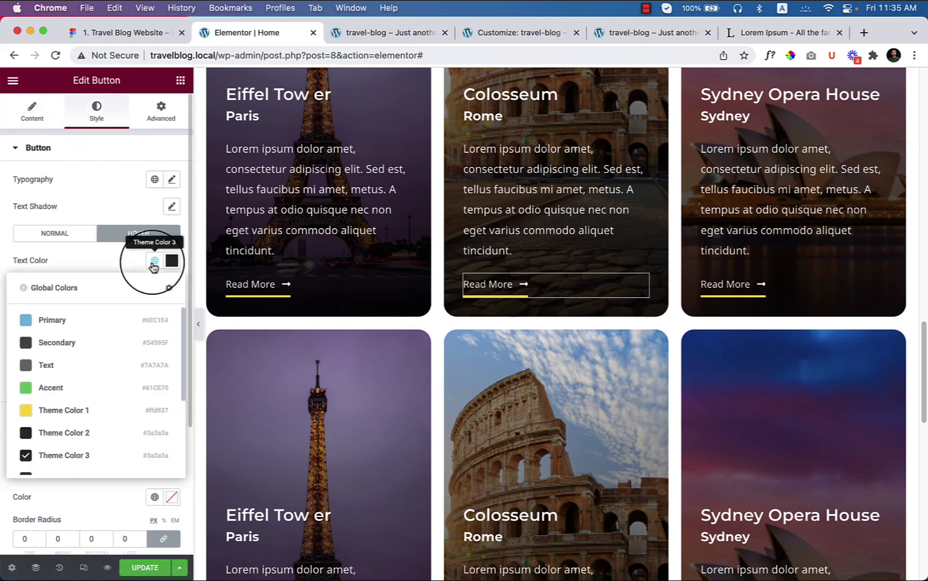
{"action": "left_click", "coordinate": [63, 407]}
- Set the hover text color of the upper-row Sydney Opera House card's Read More button to Theme Color 1
{"action": "left_click", "coordinate": [814, 290]}
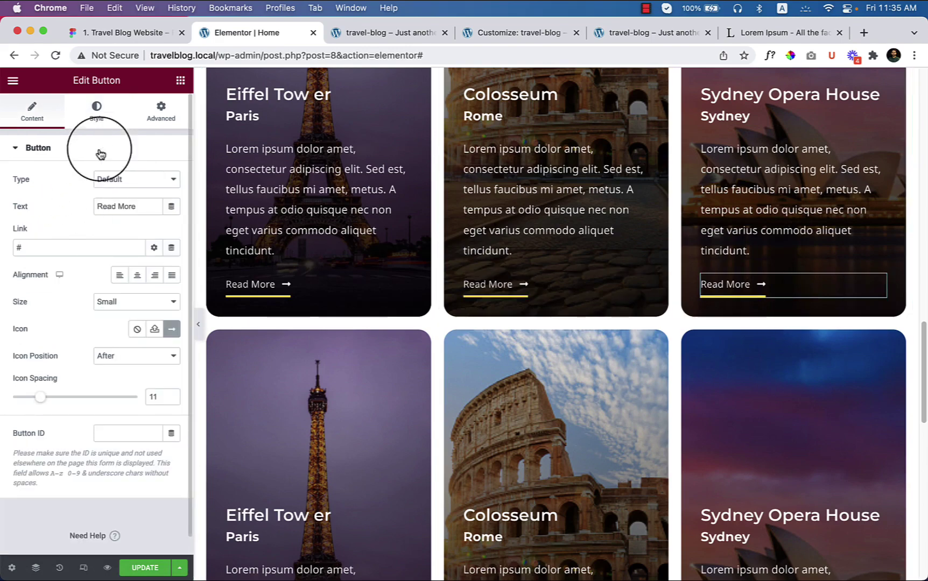
{"action": "left_click", "coordinate": [97, 110]}
{"action": "left_click", "coordinate": [141, 237]}
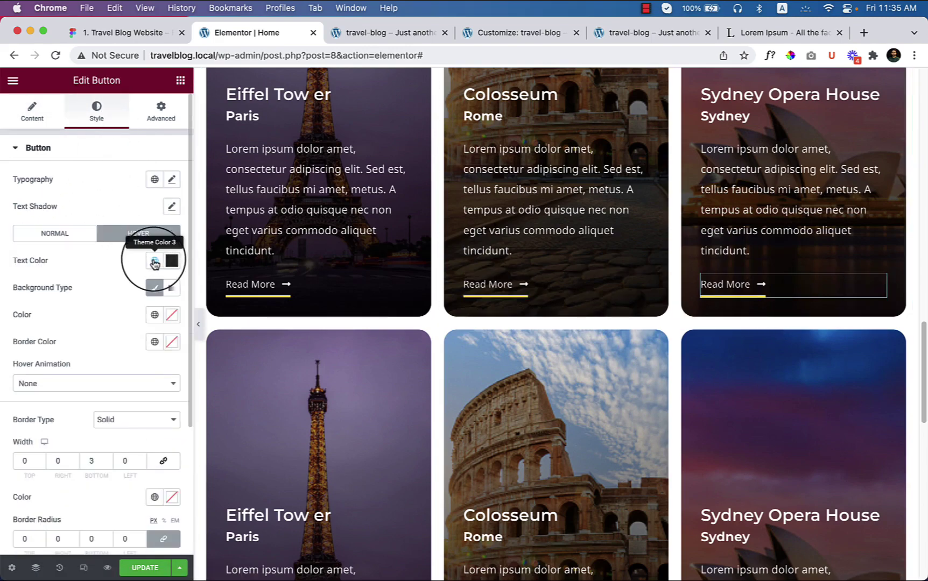
{"action": "left_click", "coordinate": [155, 262]}
{"action": "left_click", "coordinate": [82, 411]}
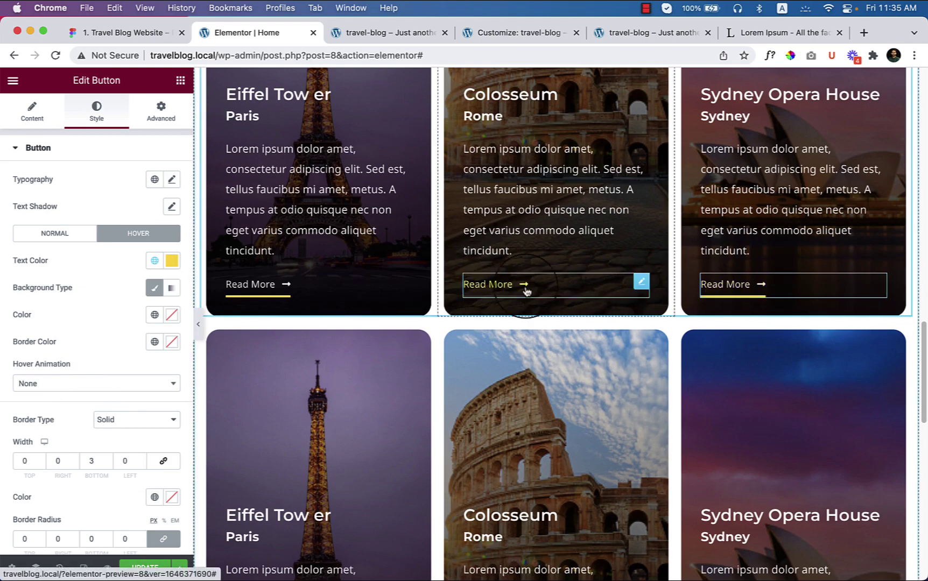
- Set the hover text color of the lower-row Eiffel Tower card's Read More button to Theme Color 1
{"action": "scroll", "coordinate": [474, 344], "scroll_direction": "down", "scroll_amount": 1}
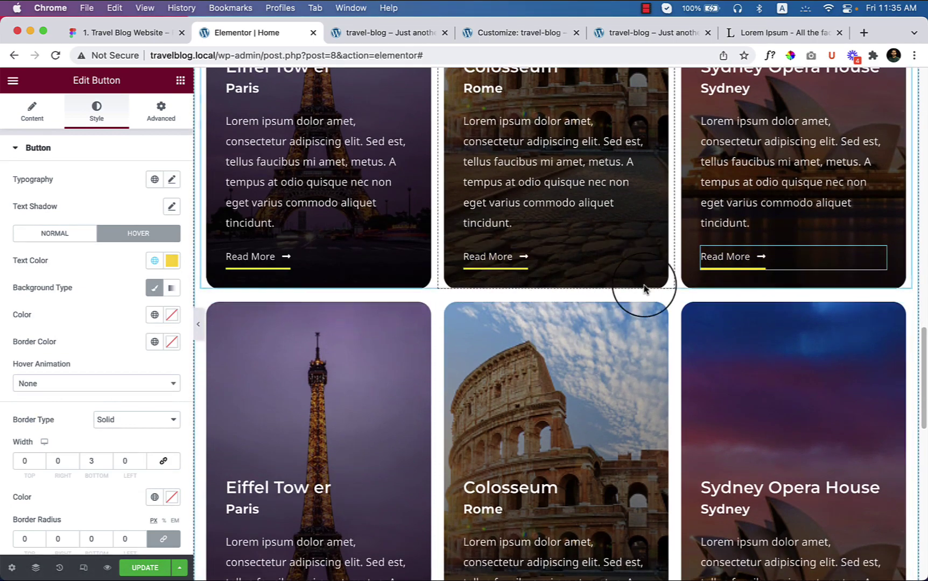
{"action": "scroll", "coordinate": [619, 291], "scroll_direction": "down", "scroll_amount": 1}
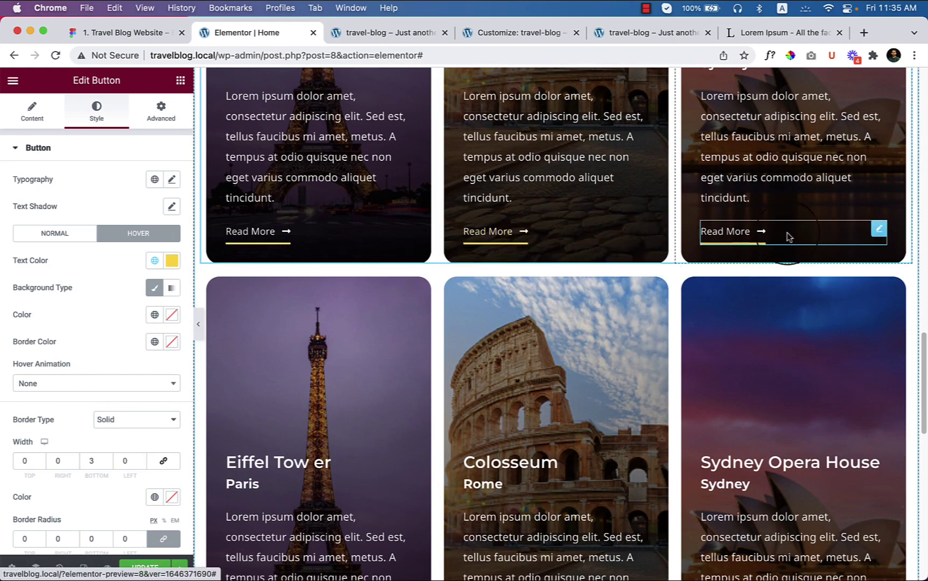
{"action": "scroll", "coordinate": [777, 242], "scroll_direction": "down", "scroll_amount": 5}
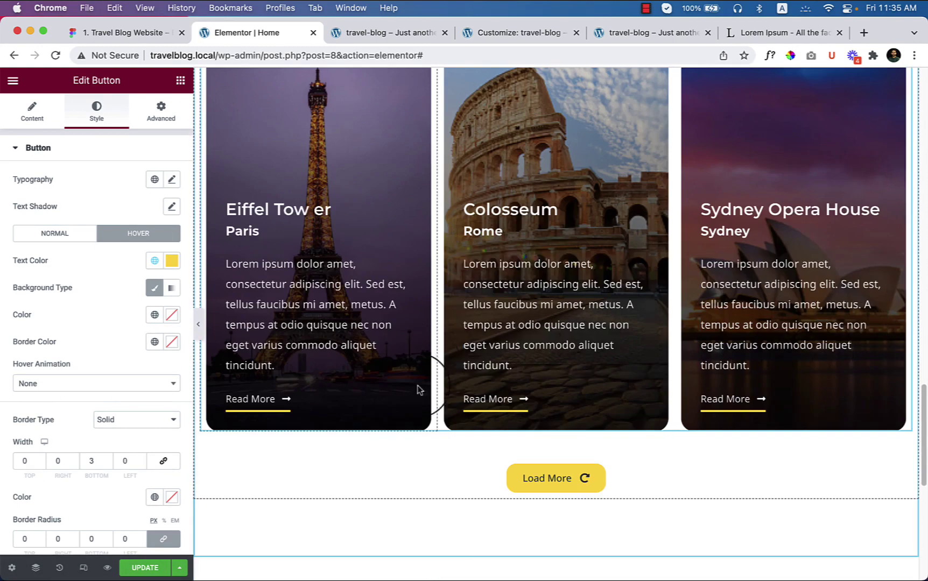
{"action": "left_click", "coordinate": [345, 405]}
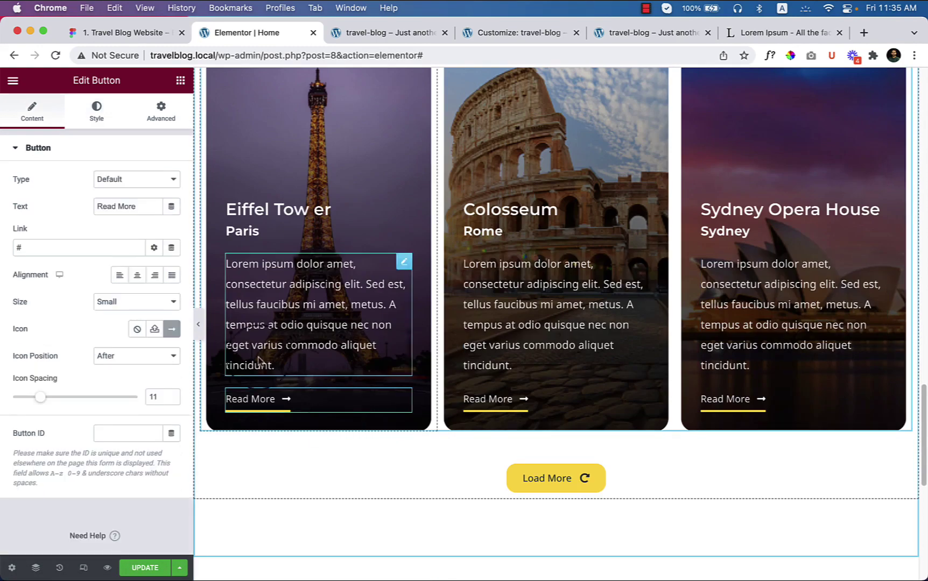
{"action": "left_click", "coordinate": [97, 111]}
{"action": "left_click", "coordinate": [163, 233]}
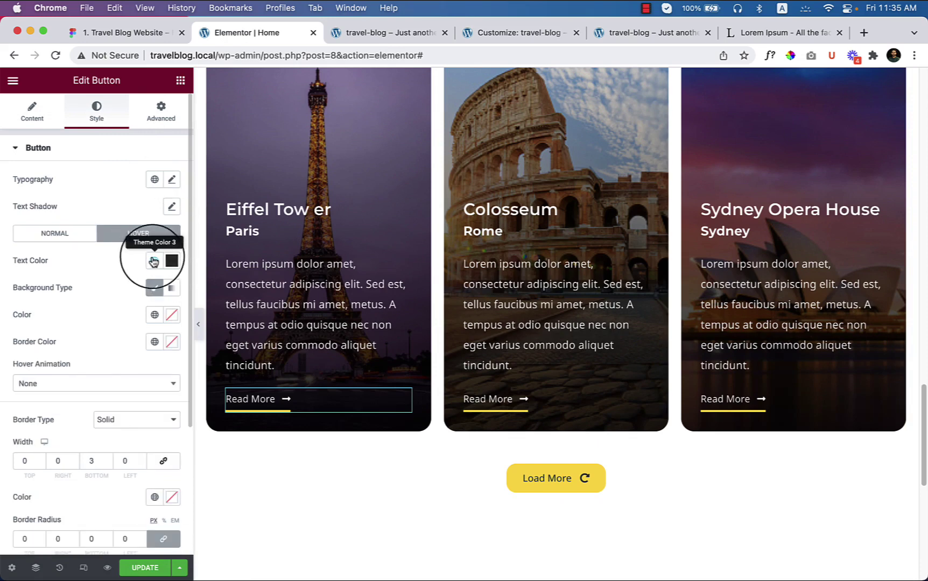
{"action": "left_click", "coordinate": [153, 262]}
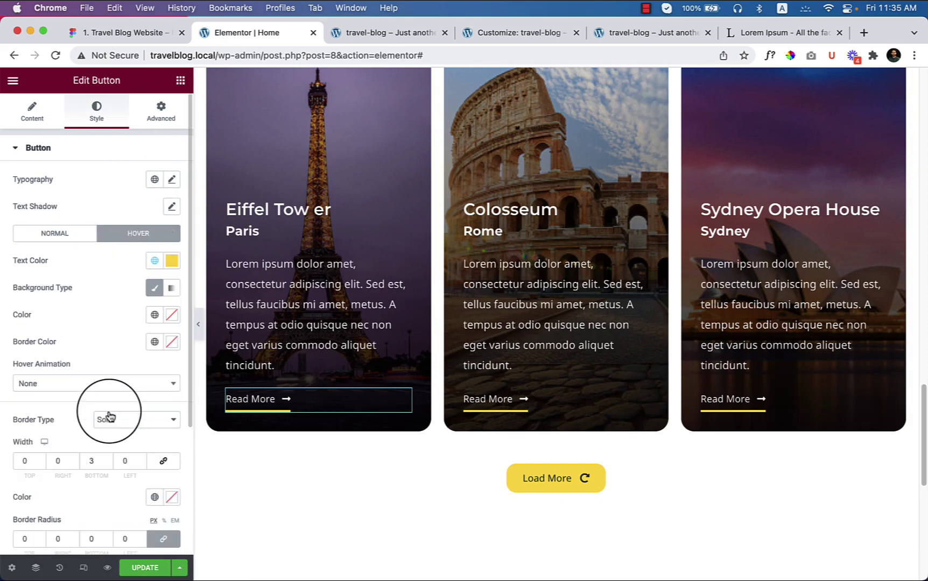
- Set the hover text color of the lower-row Colosseum card's Read More button to Theme Color 1
{"action": "left_click", "coordinate": [601, 403]}
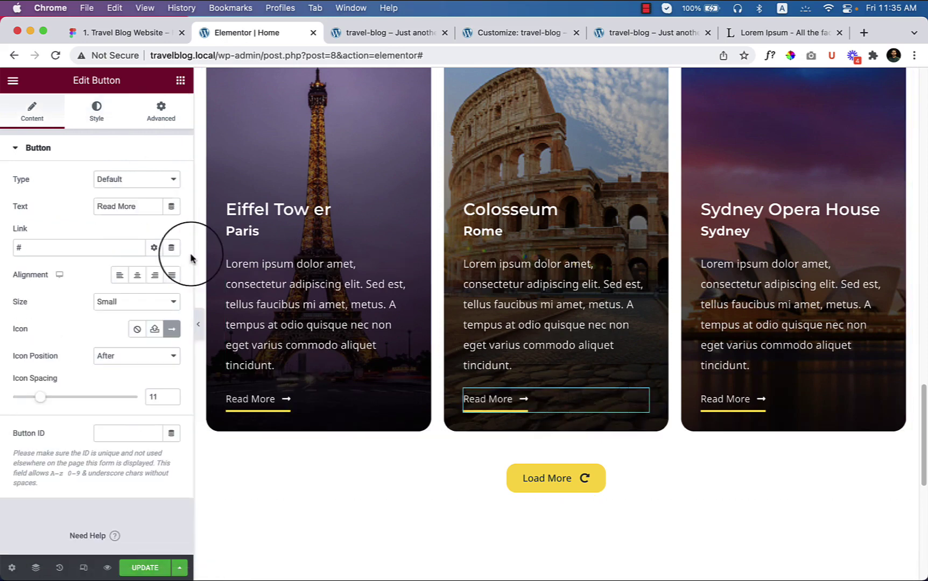
{"action": "left_click", "coordinate": [96, 111]}
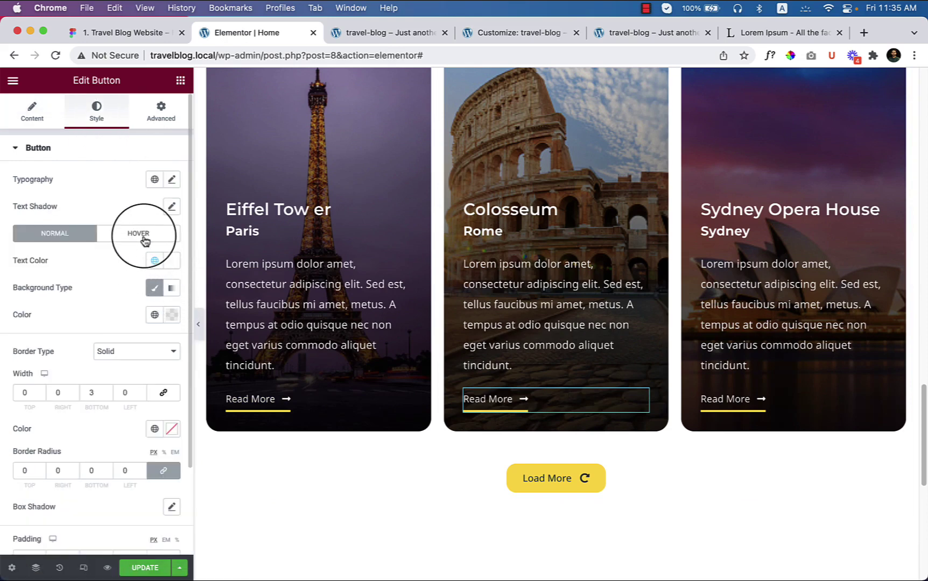
{"action": "left_click", "coordinate": [145, 240]}
{"action": "left_click", "coordinate": [155, 260]}
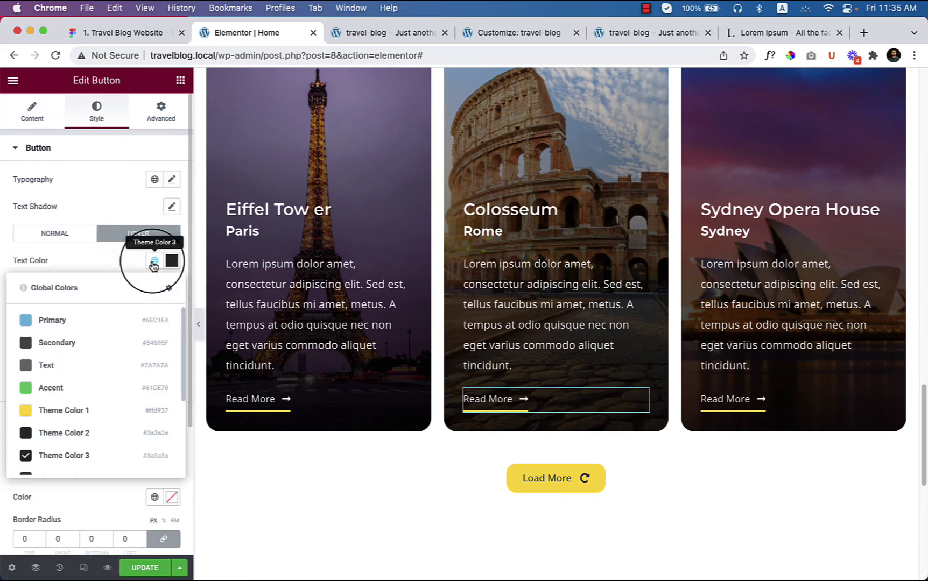
{"action": "left_click", "coordinate": [117, 411]}
- Set the lower-row Sydney Opera House card's Read More hover text color to Theme Color 1 and update the page
{"action": "left_click", "coordinate": [780, 412]}
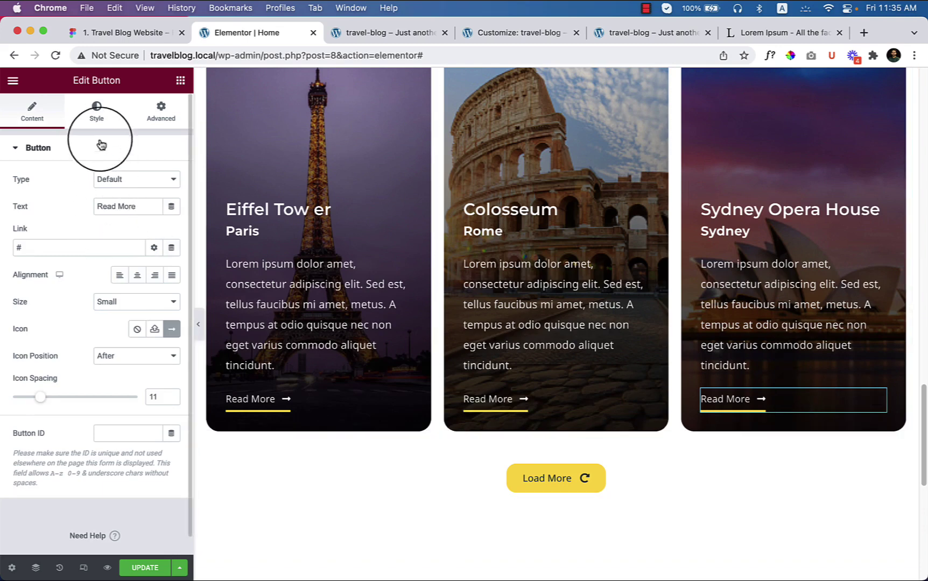
{"action": "left_click", "coordinate": [96, 110]}
{"action": "left_click", "coordinate": [139, 233]}
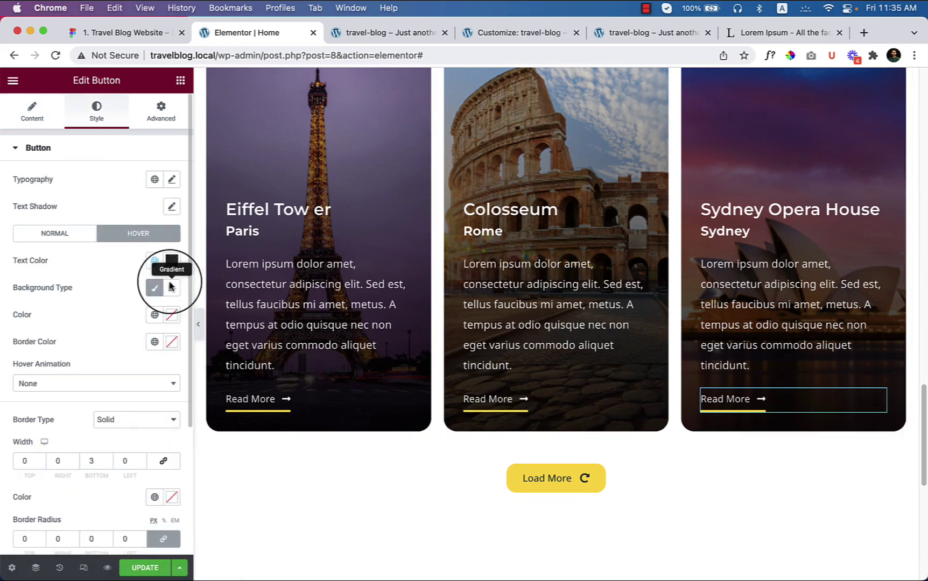
{"action": "left_click", "coordinate": [155, 261]}
{"action": "left_click", "coordinate": [87, 414]}
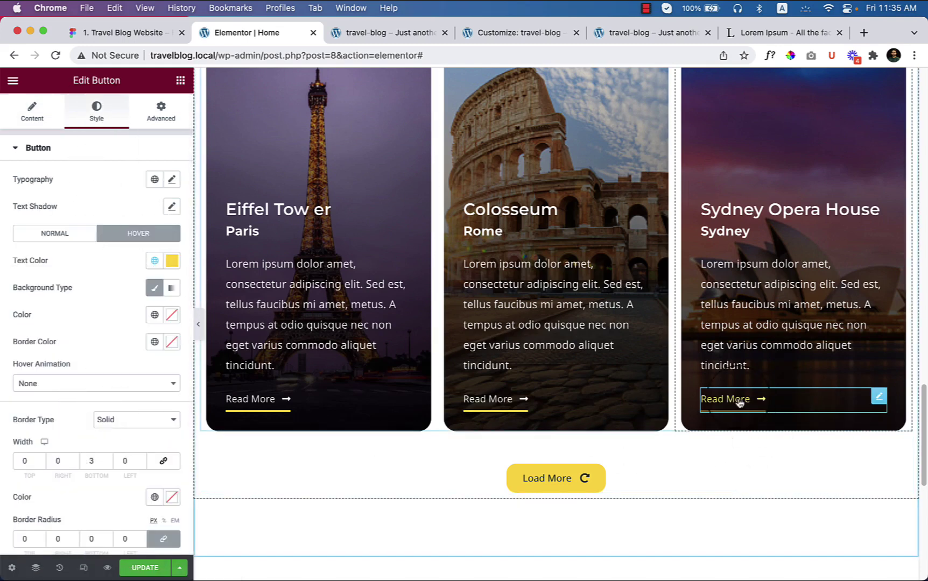
{"action": "left_click", "coordinate": [141, 568]}
{"action": "left_click", "coordinate": [639, 492]}
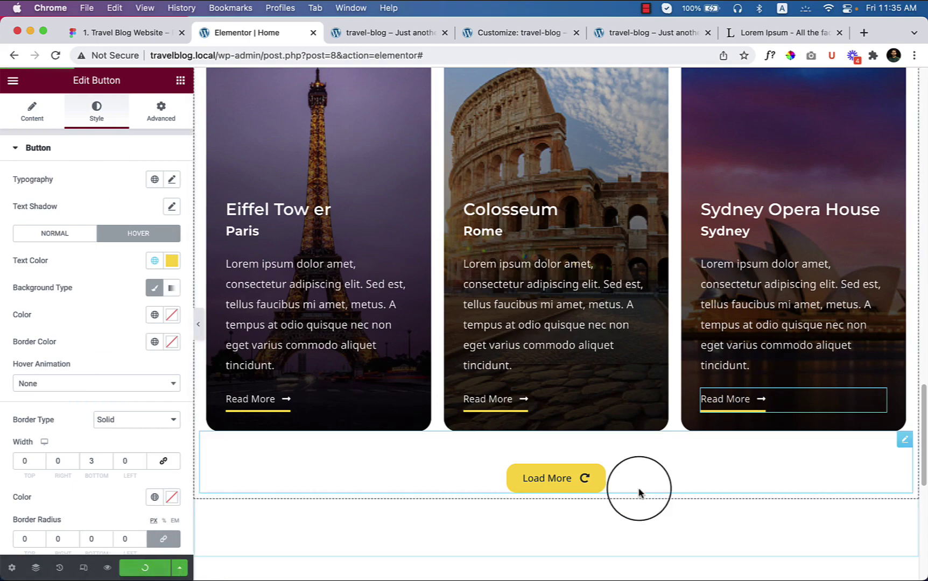
- Look over the finished cards and Load More area, and switch to the Travel Blog Website design in Figma
{"action": "scroll", "coordinate": [639, 492], "scroll_direction": "down", "scroll_amount": 3}
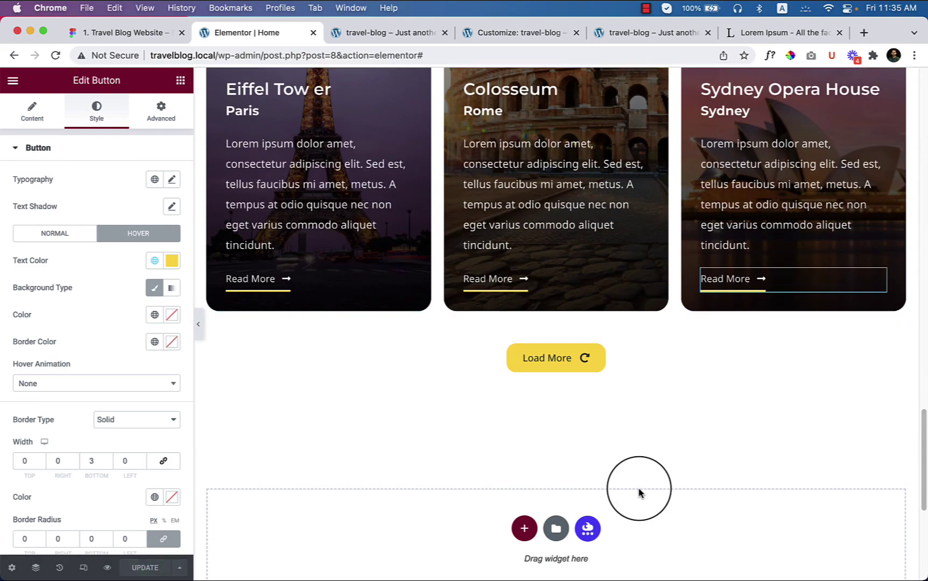
{"action": "scroll", "coordinate": [633, 477], "scroll_direction": "up", "scroll_amount": 4}
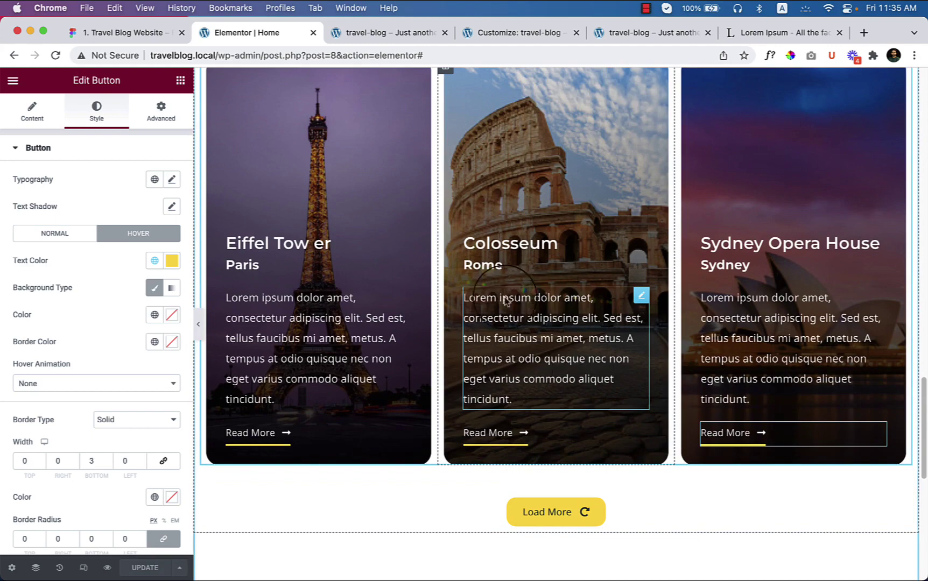
{"action": "left_click", "coordinate": [162, 34]}
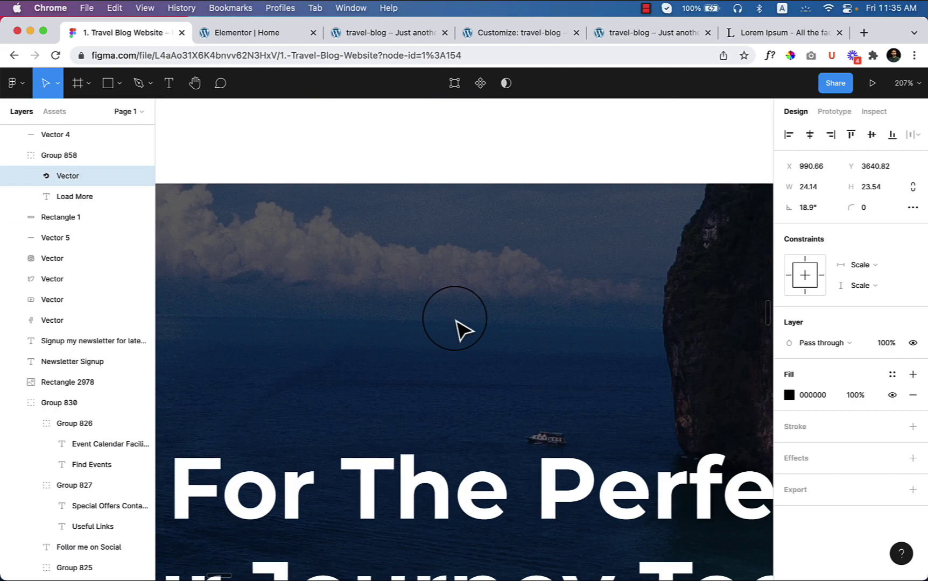